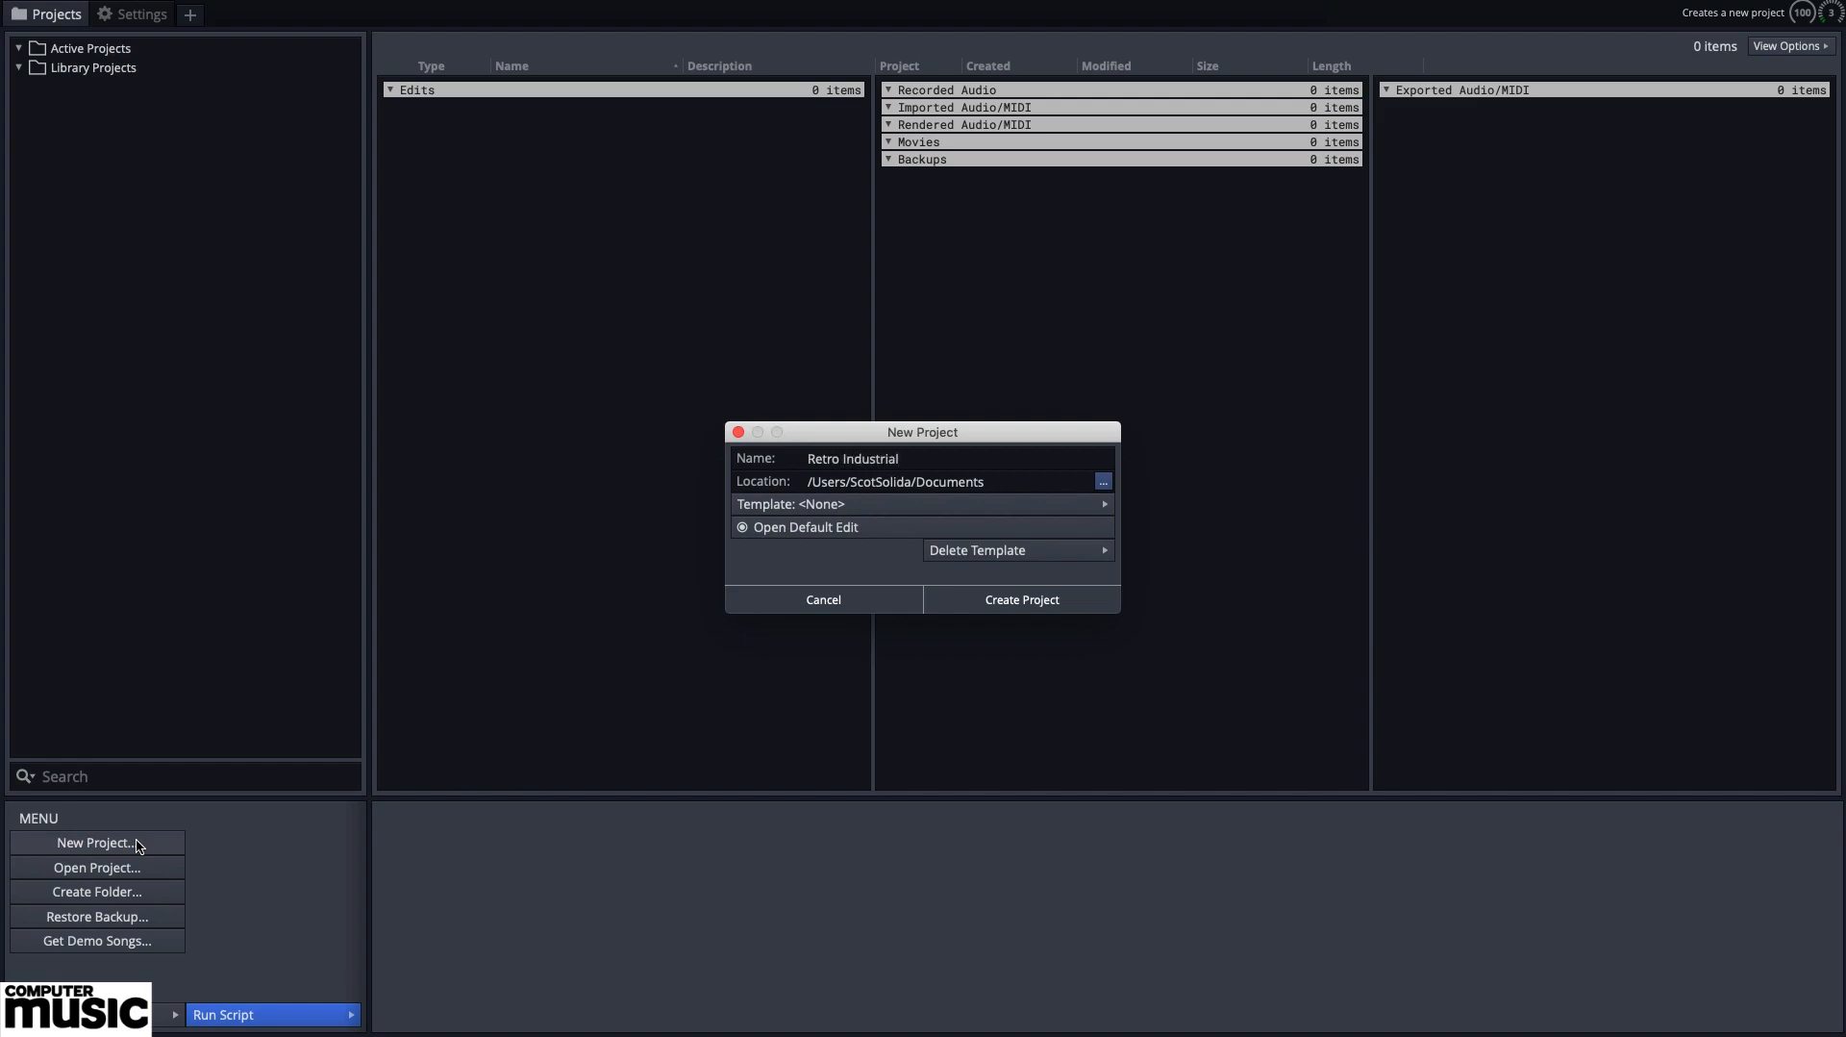
Create the Retro Industrial project with its default edit open and hide the file browser
key(Return)
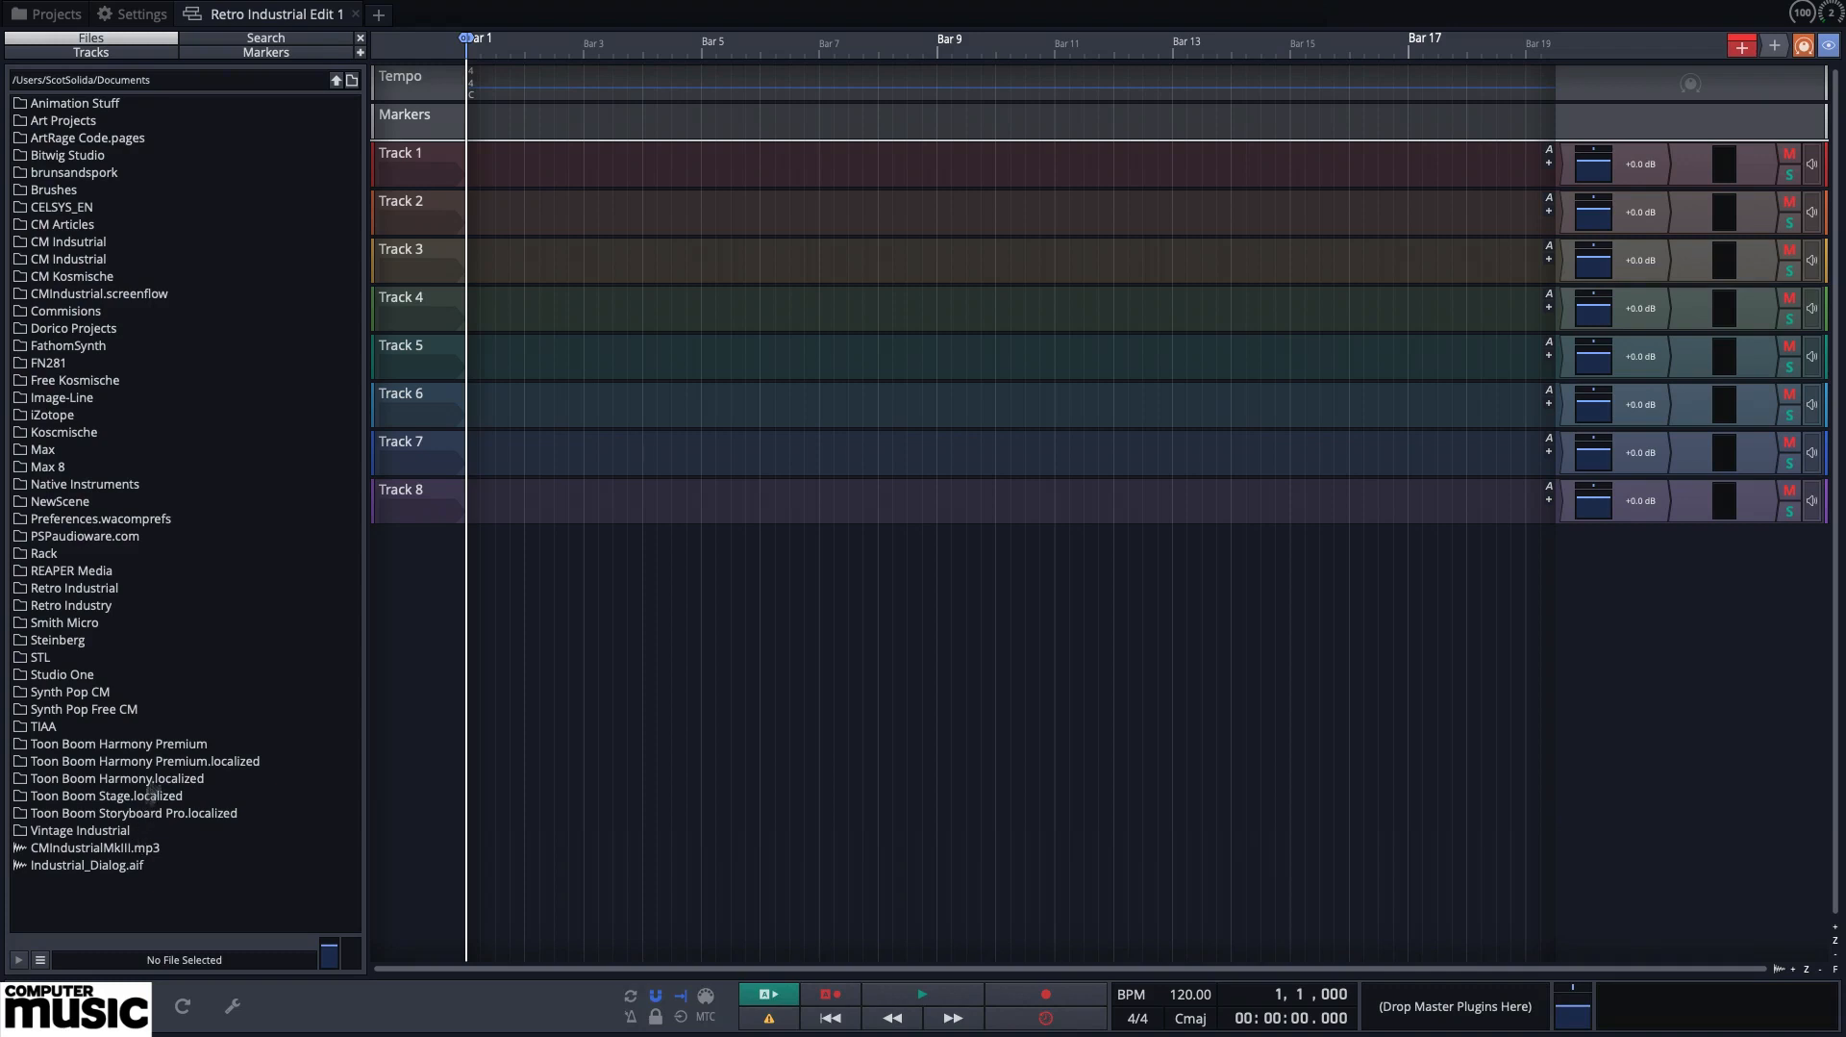
click(360, 39)
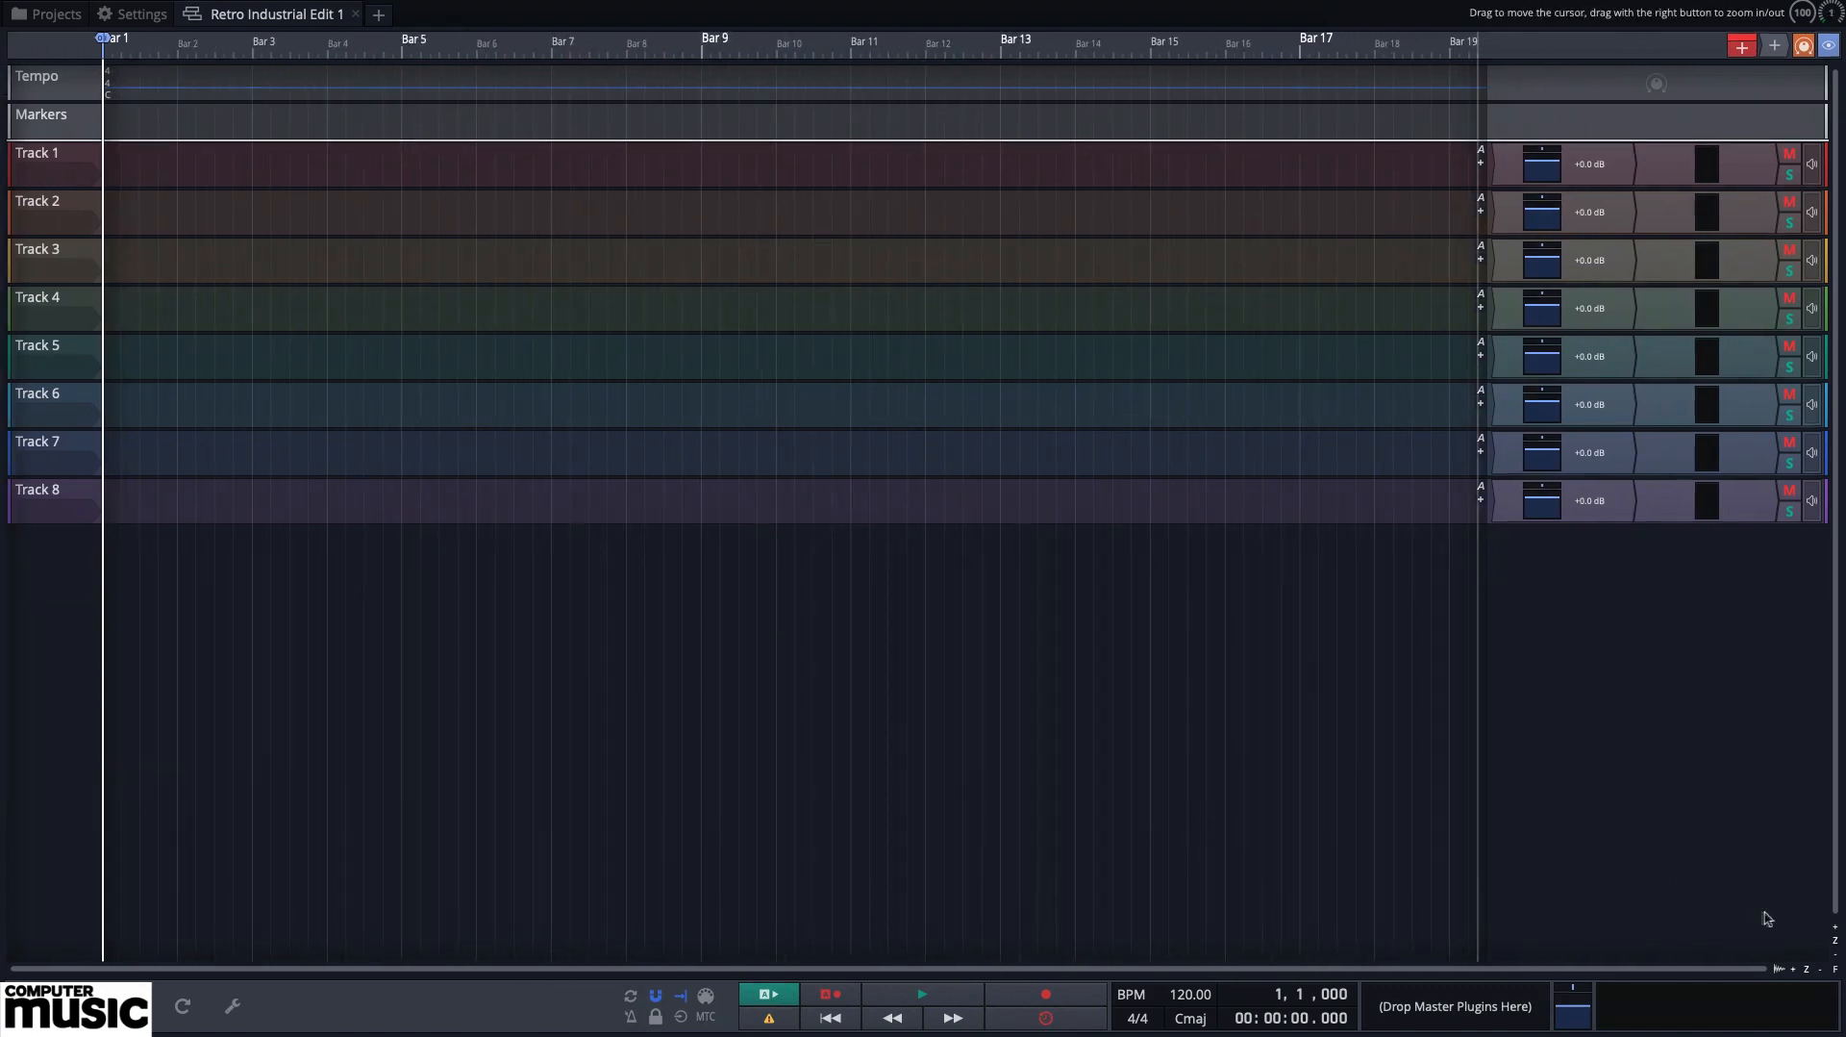
Insert the Thorn CM synth on Track 1
click(1835, 931)
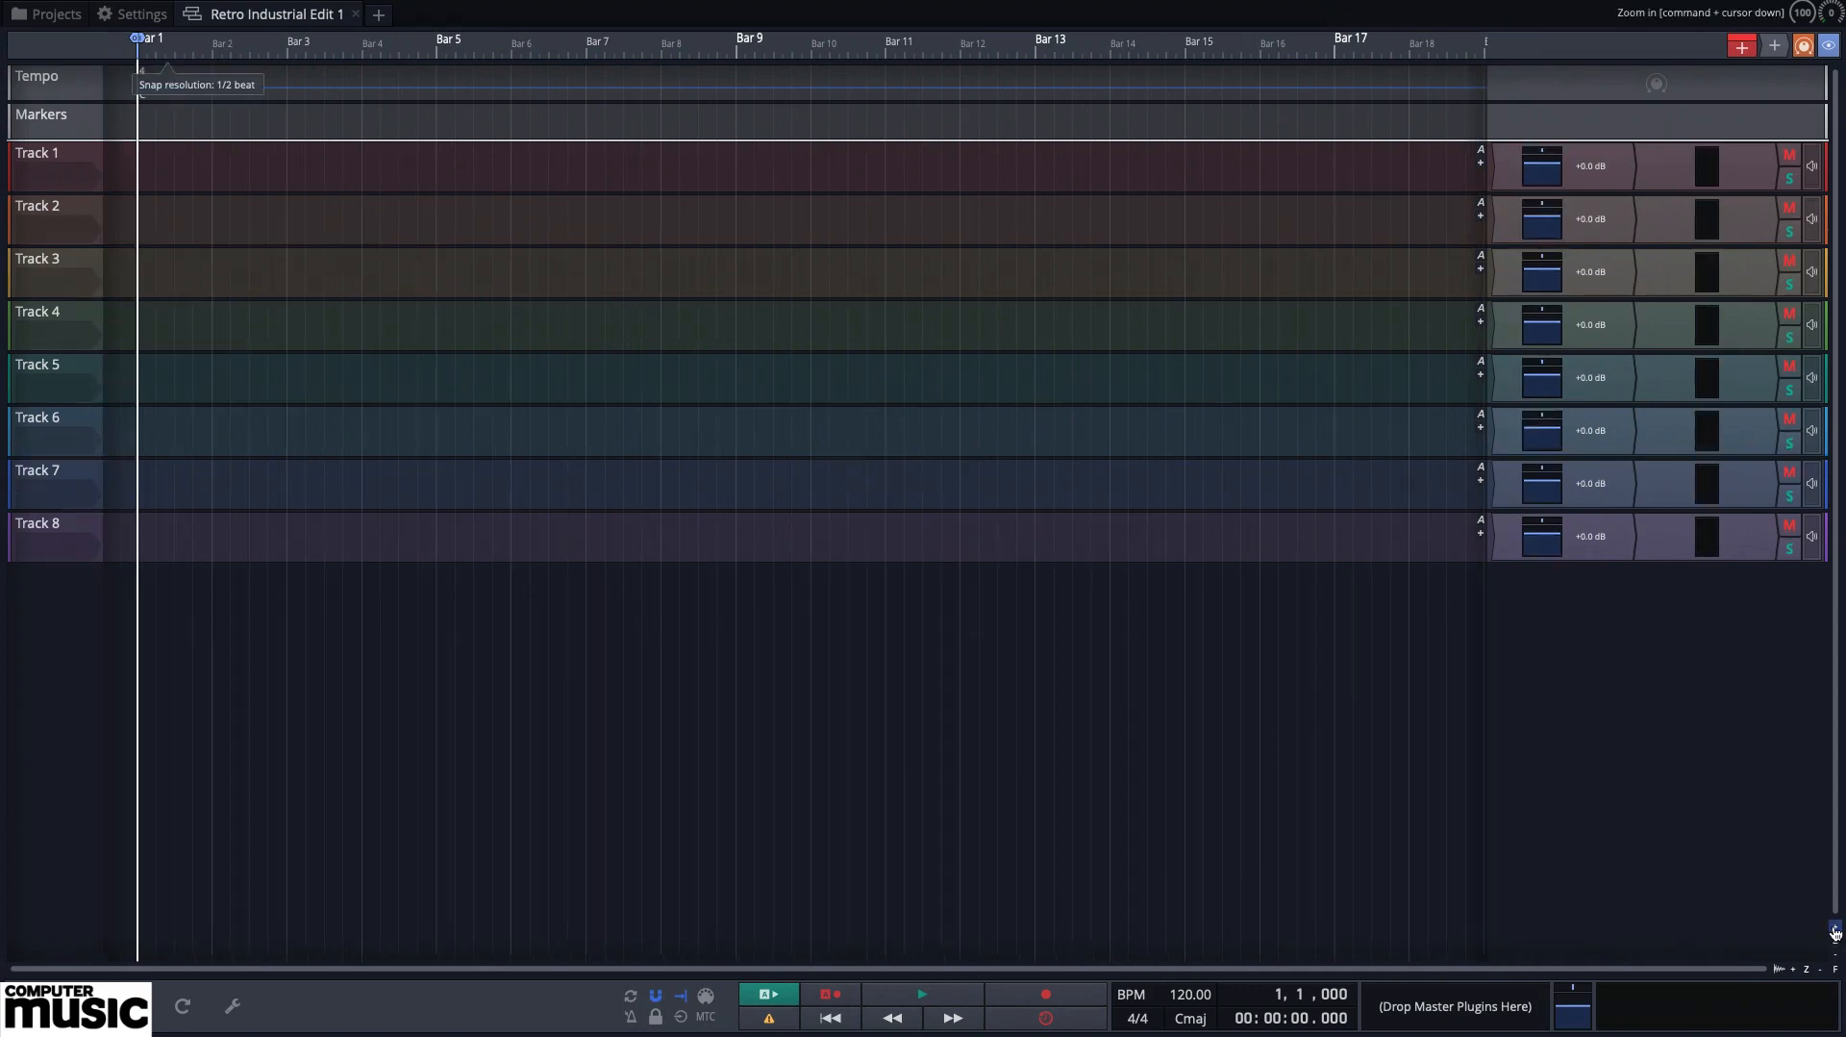
click(1835, 931)
click(1834, 931)
click(1835, 931)
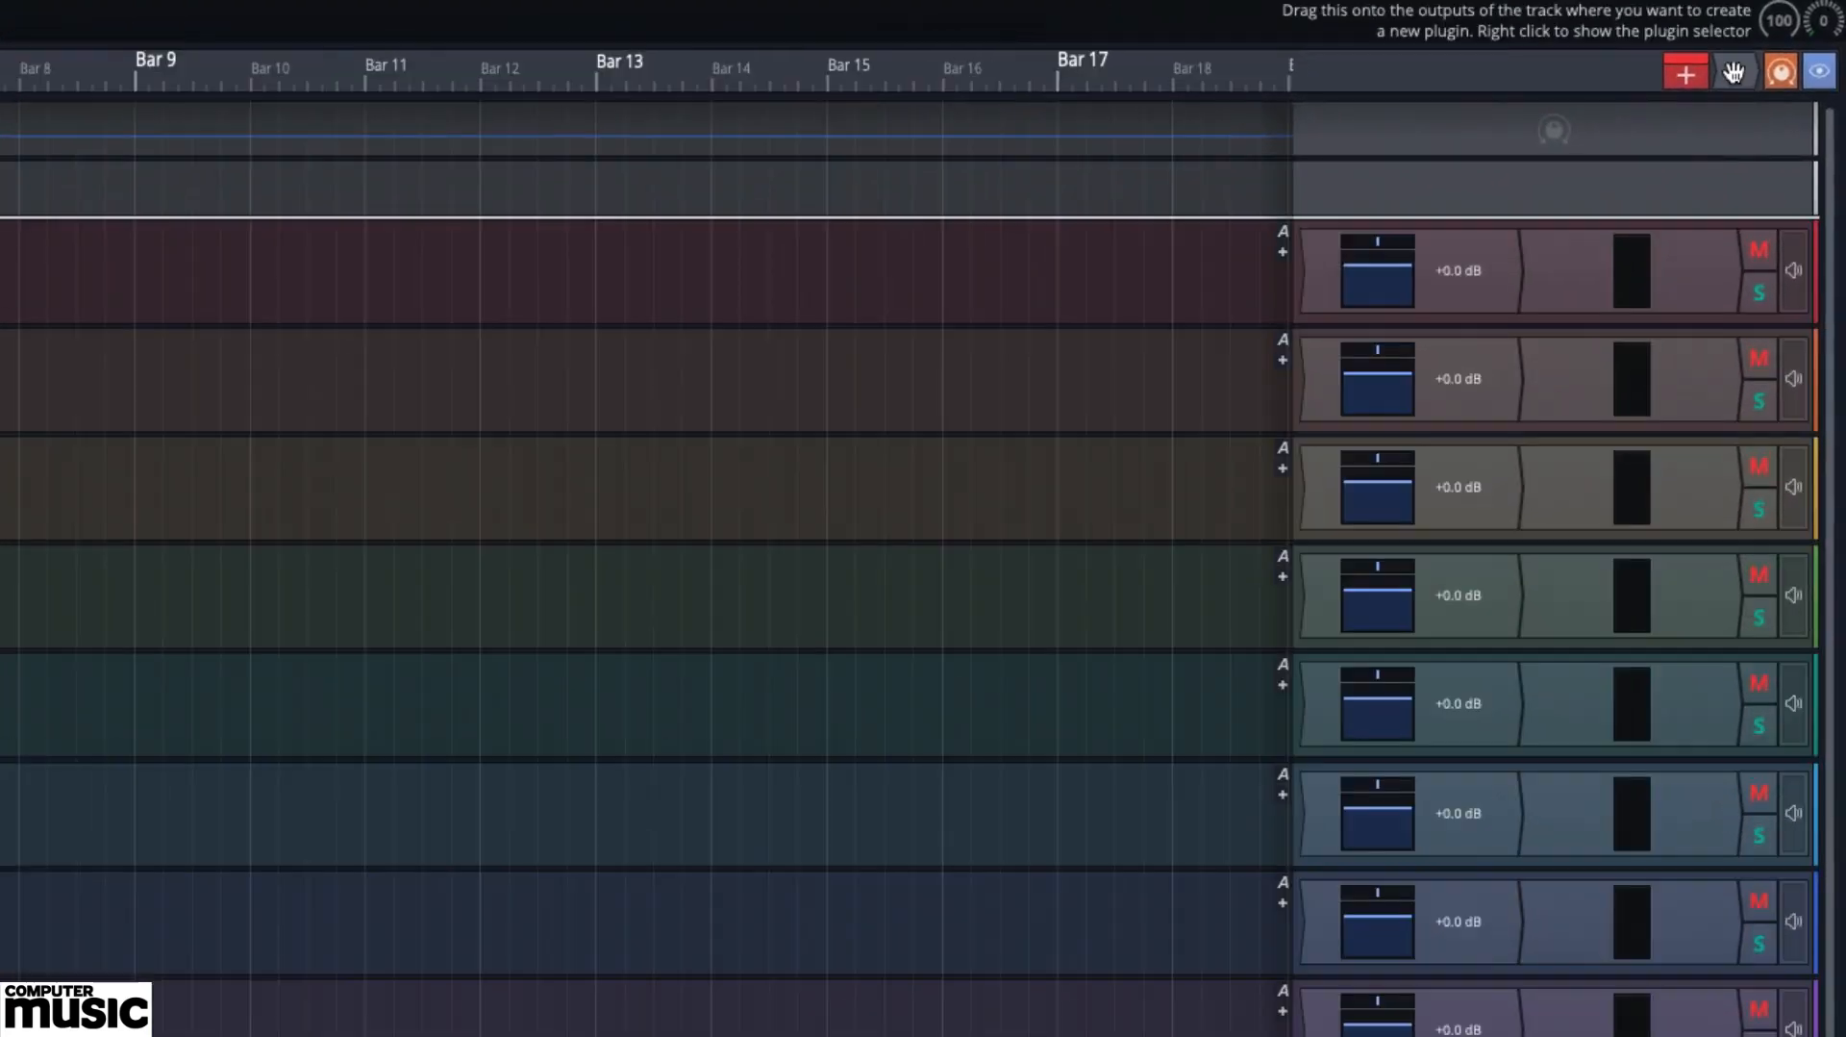
drag(1734, 73, 1310, 275)
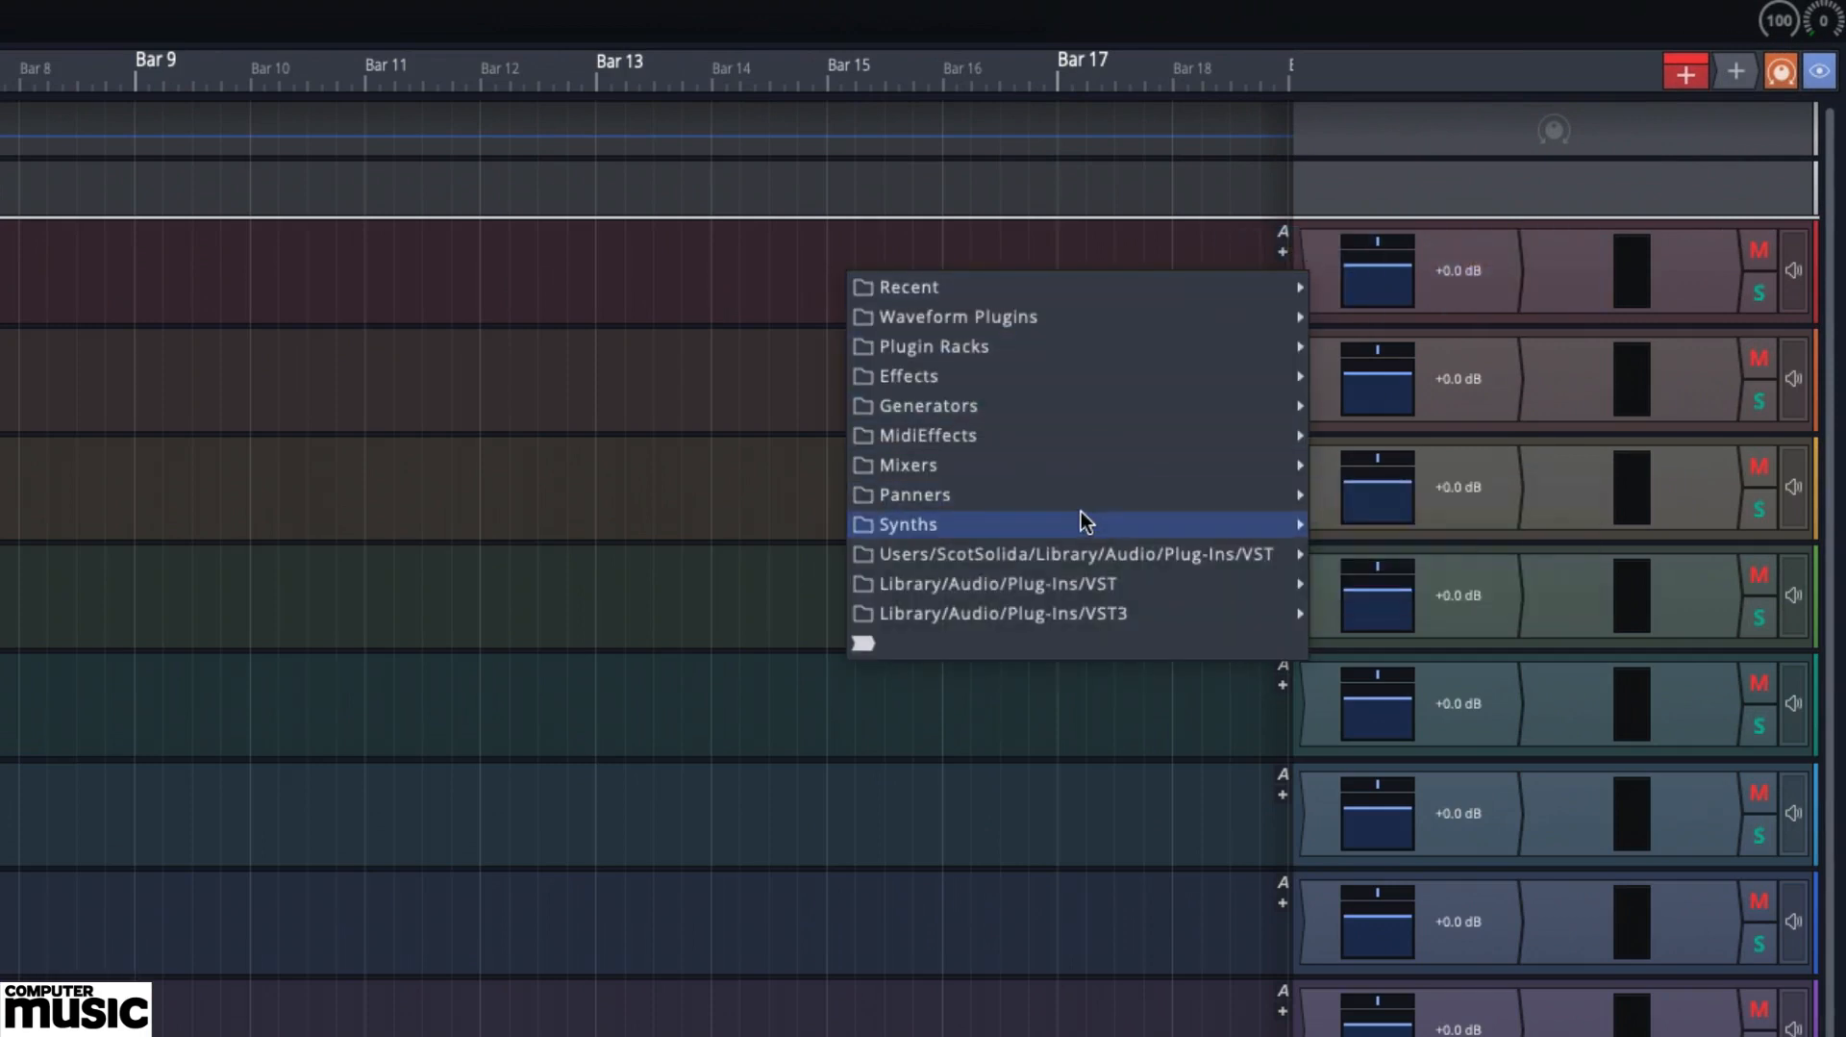
mouse_move(1079, 520)
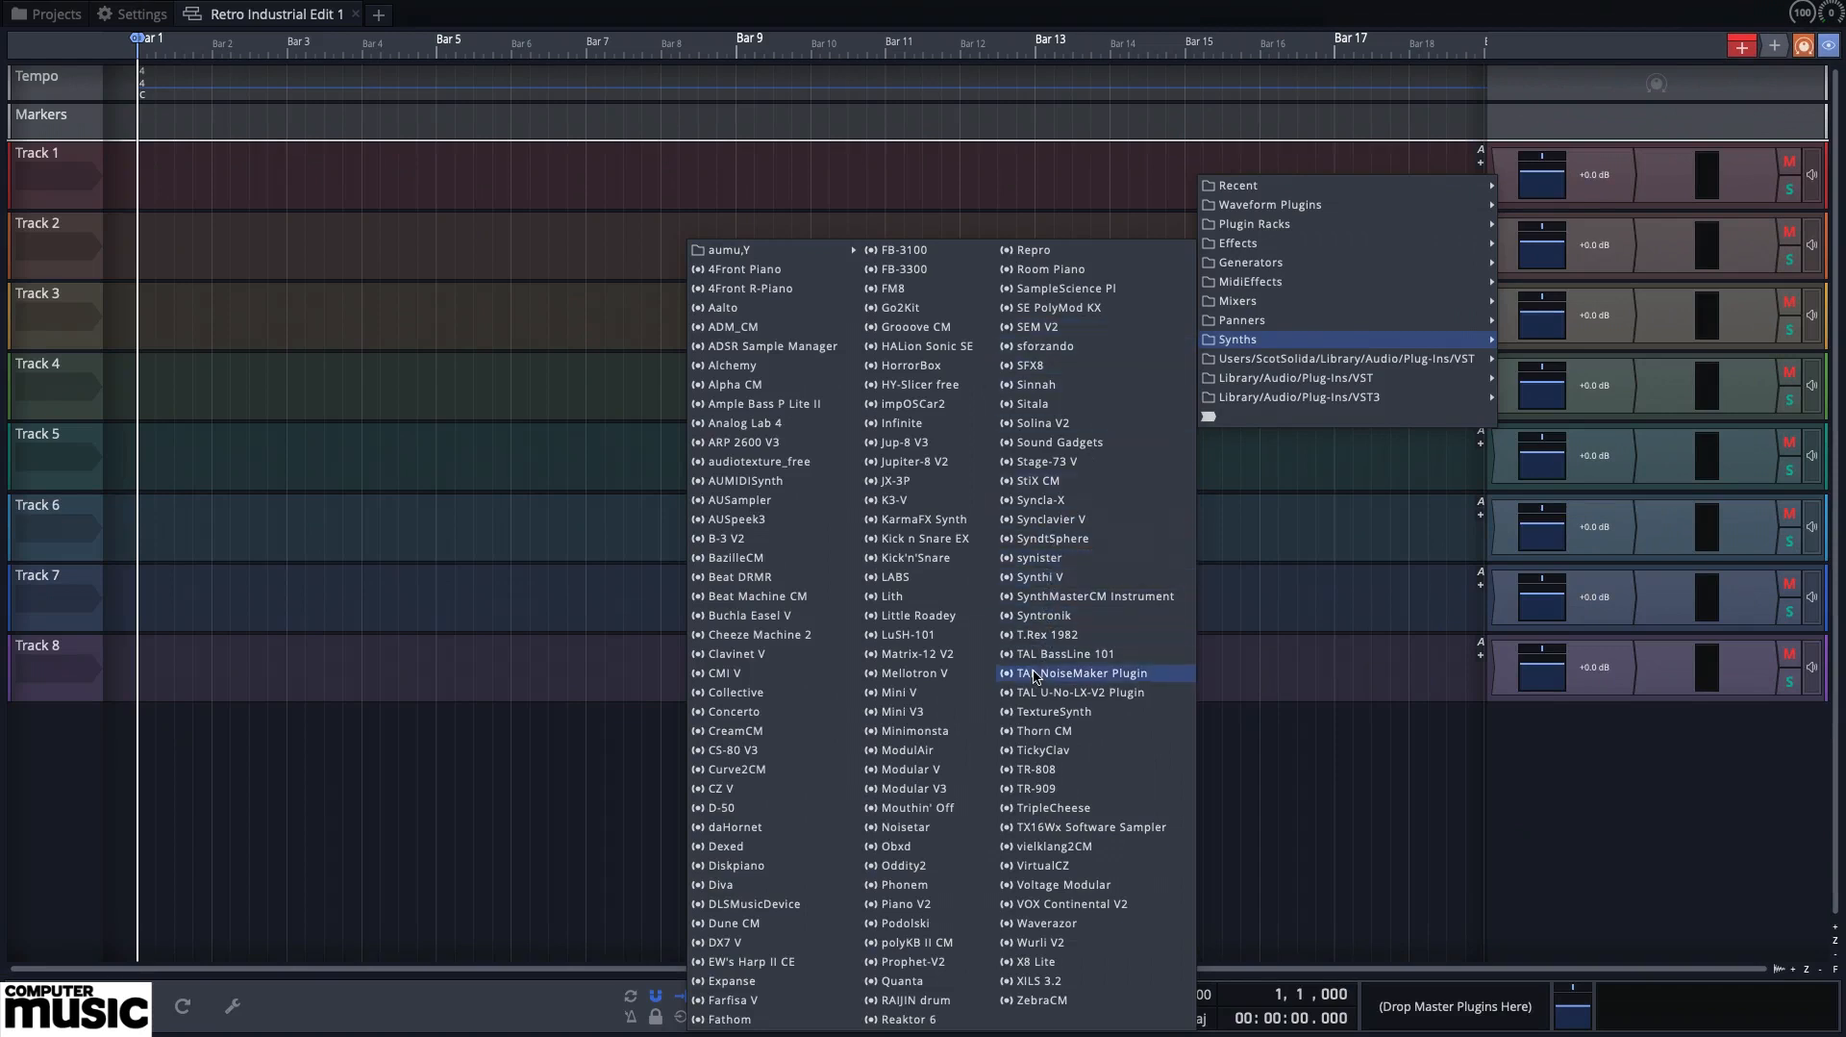
click(1046, 730)
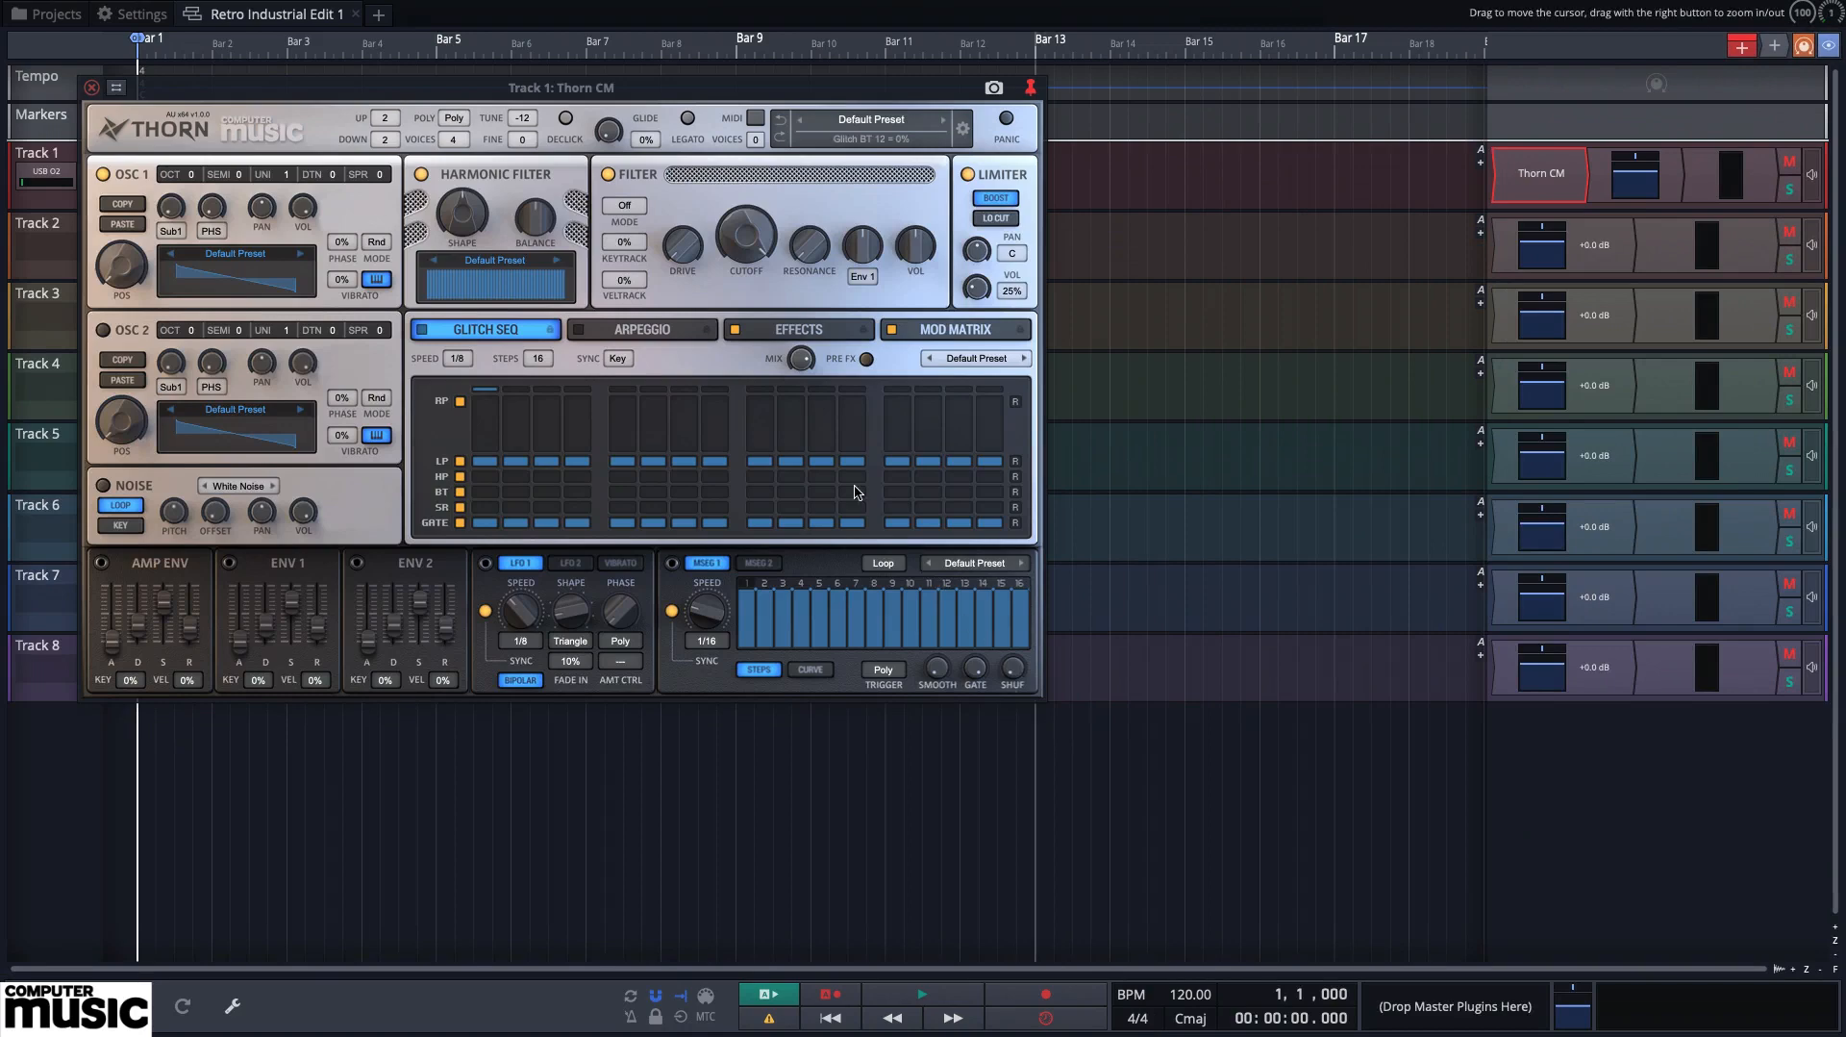
Load the GLITCH Elastic preset from the Seq category into Thorn CM and close the plugin window
drag(739, 91, 1144, 205)
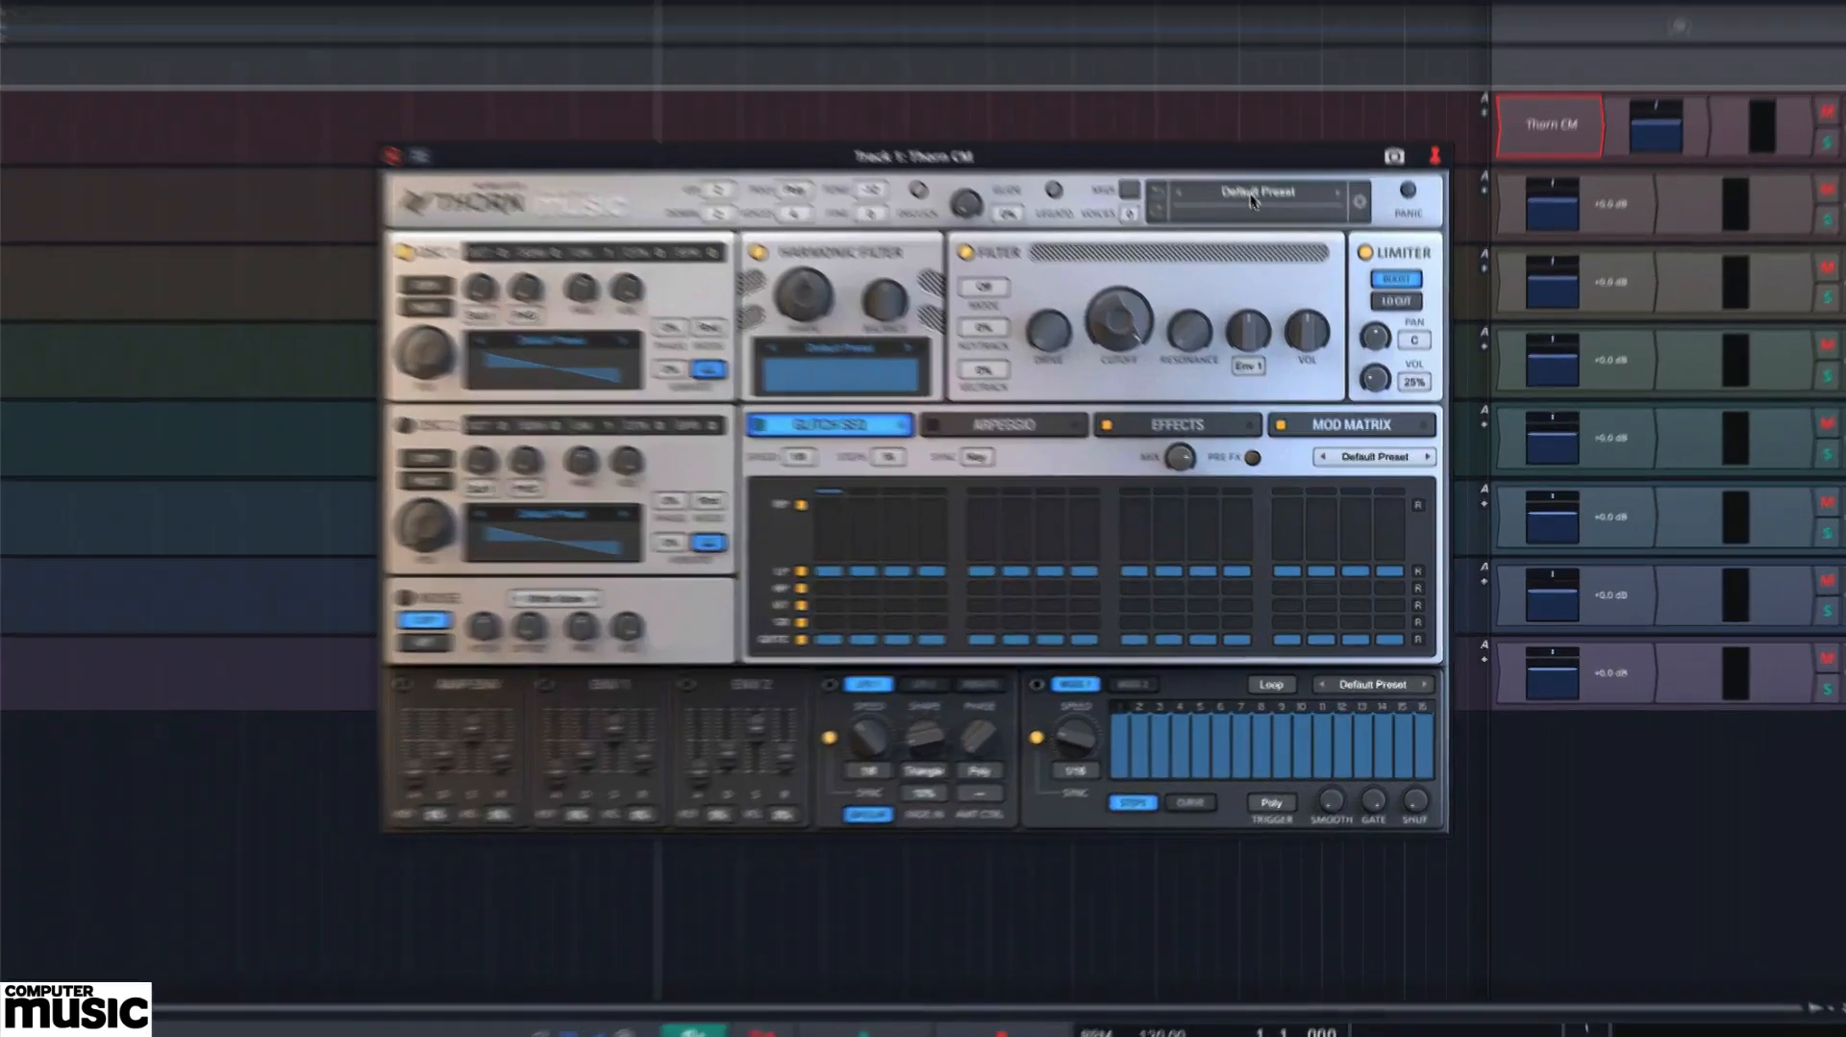
click(1275, 235)
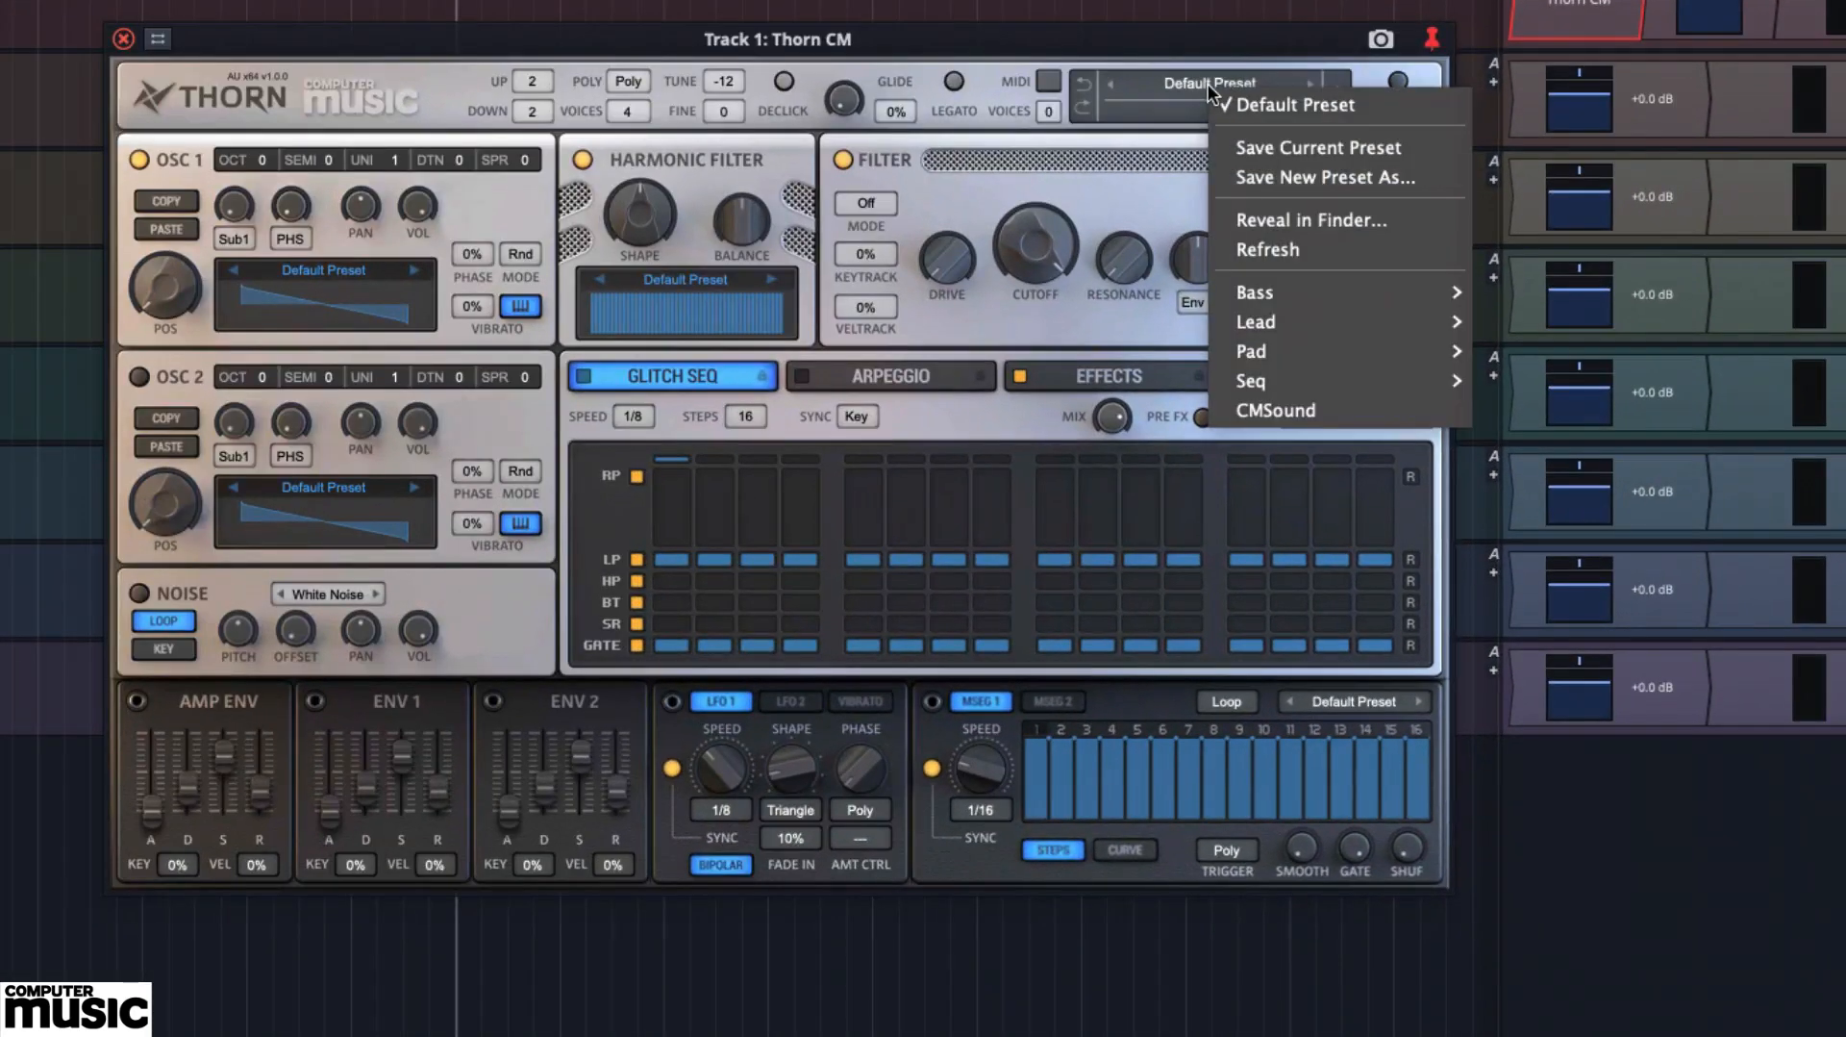
mouse_move(1285, 434)
mouse_move(1247, 382)
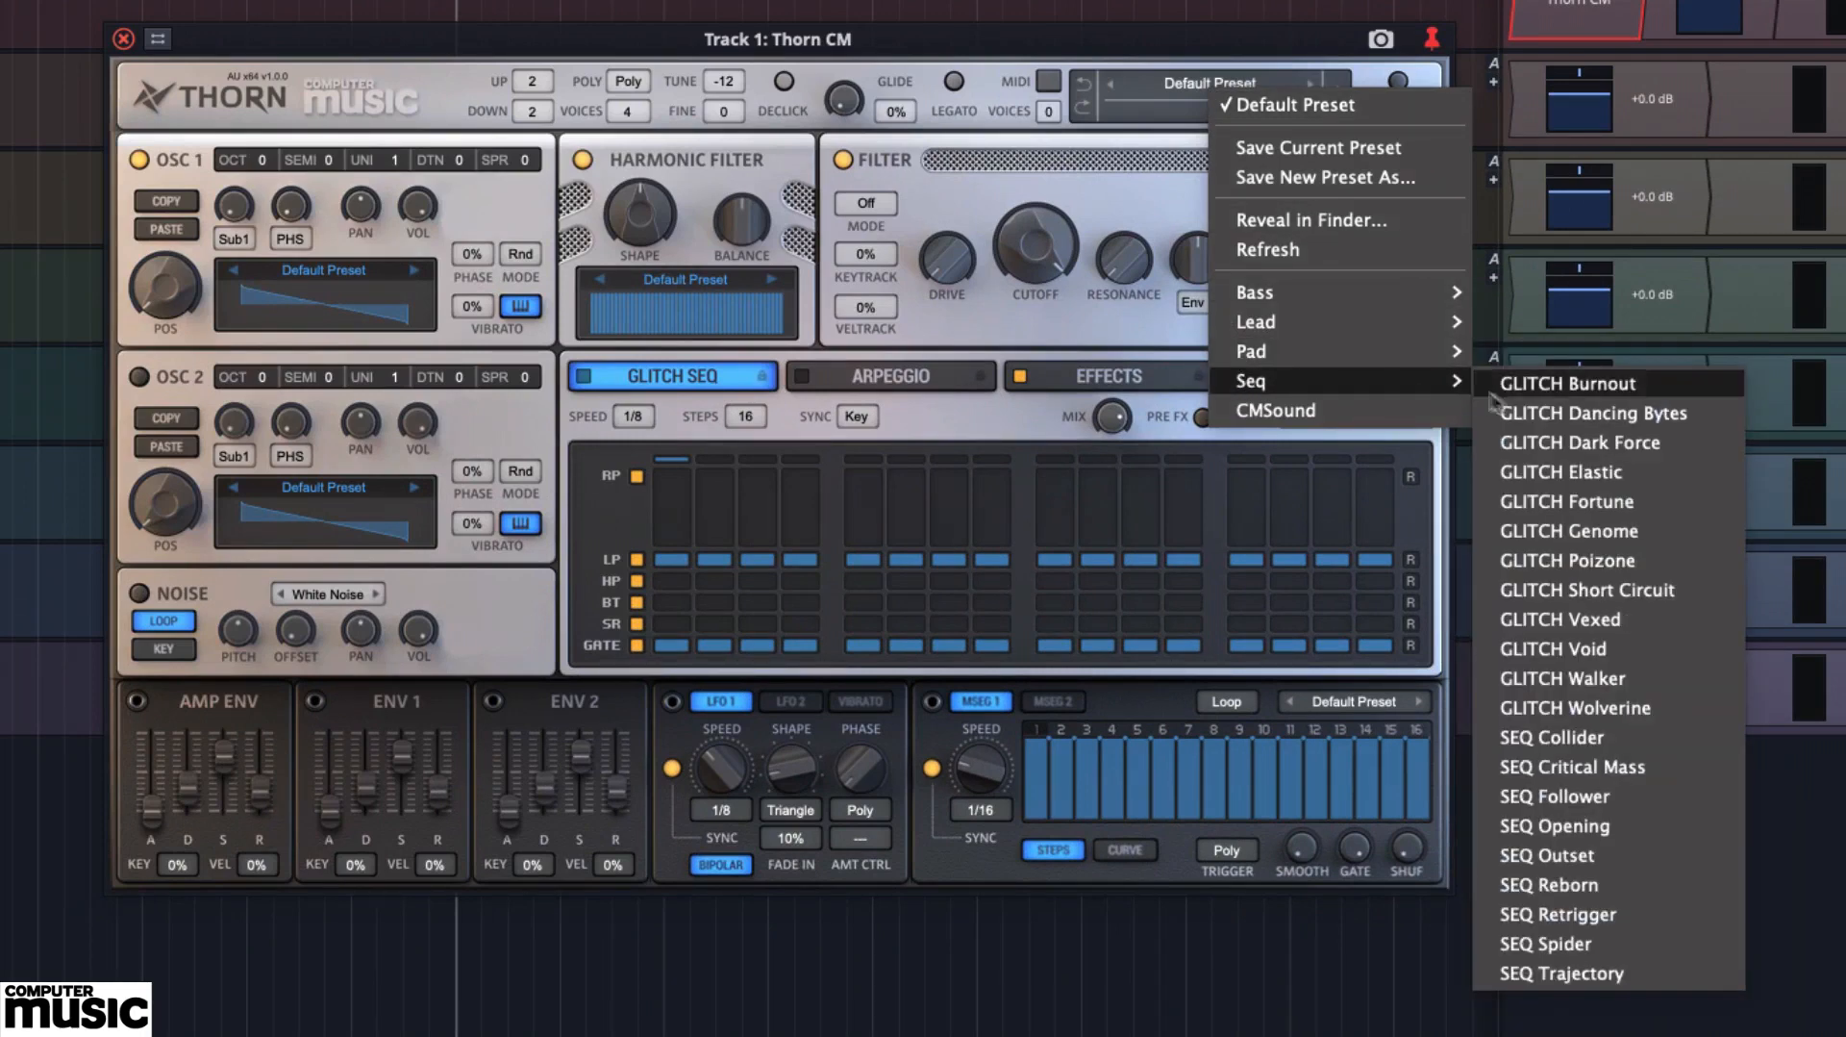
click(1555, 469)
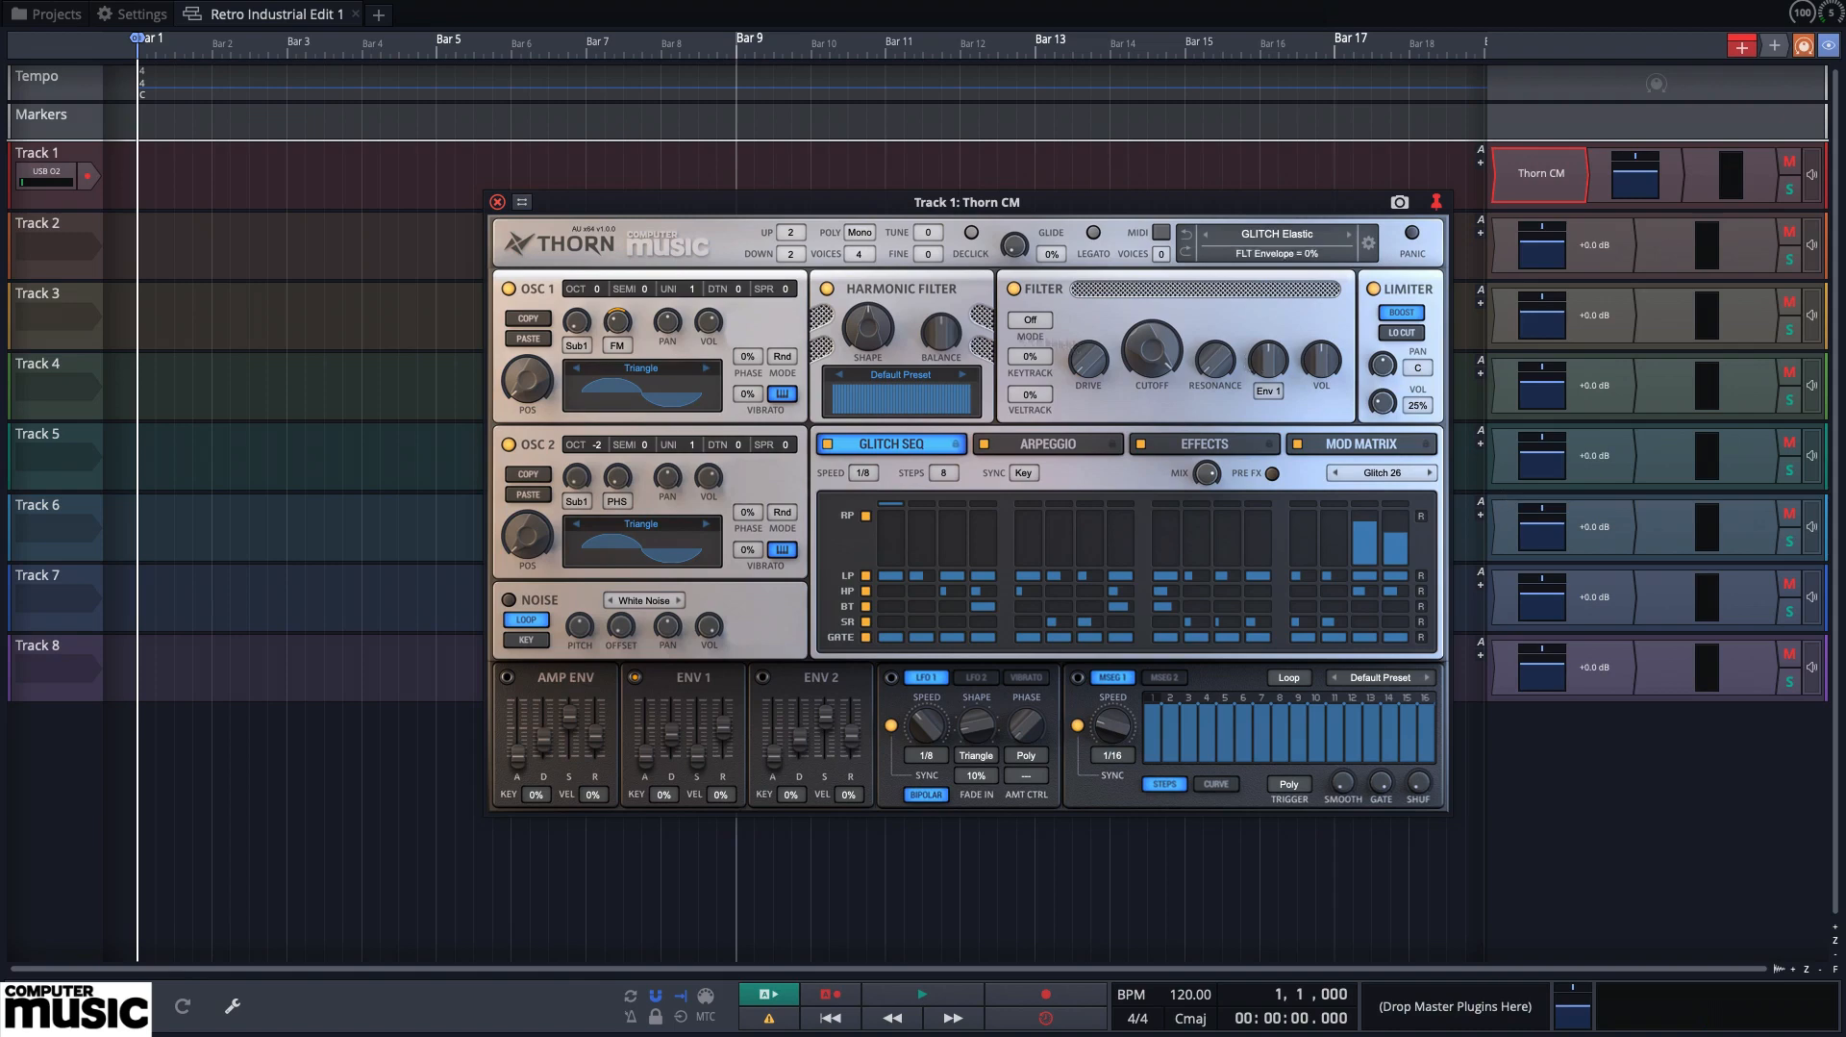
click(497, 203)
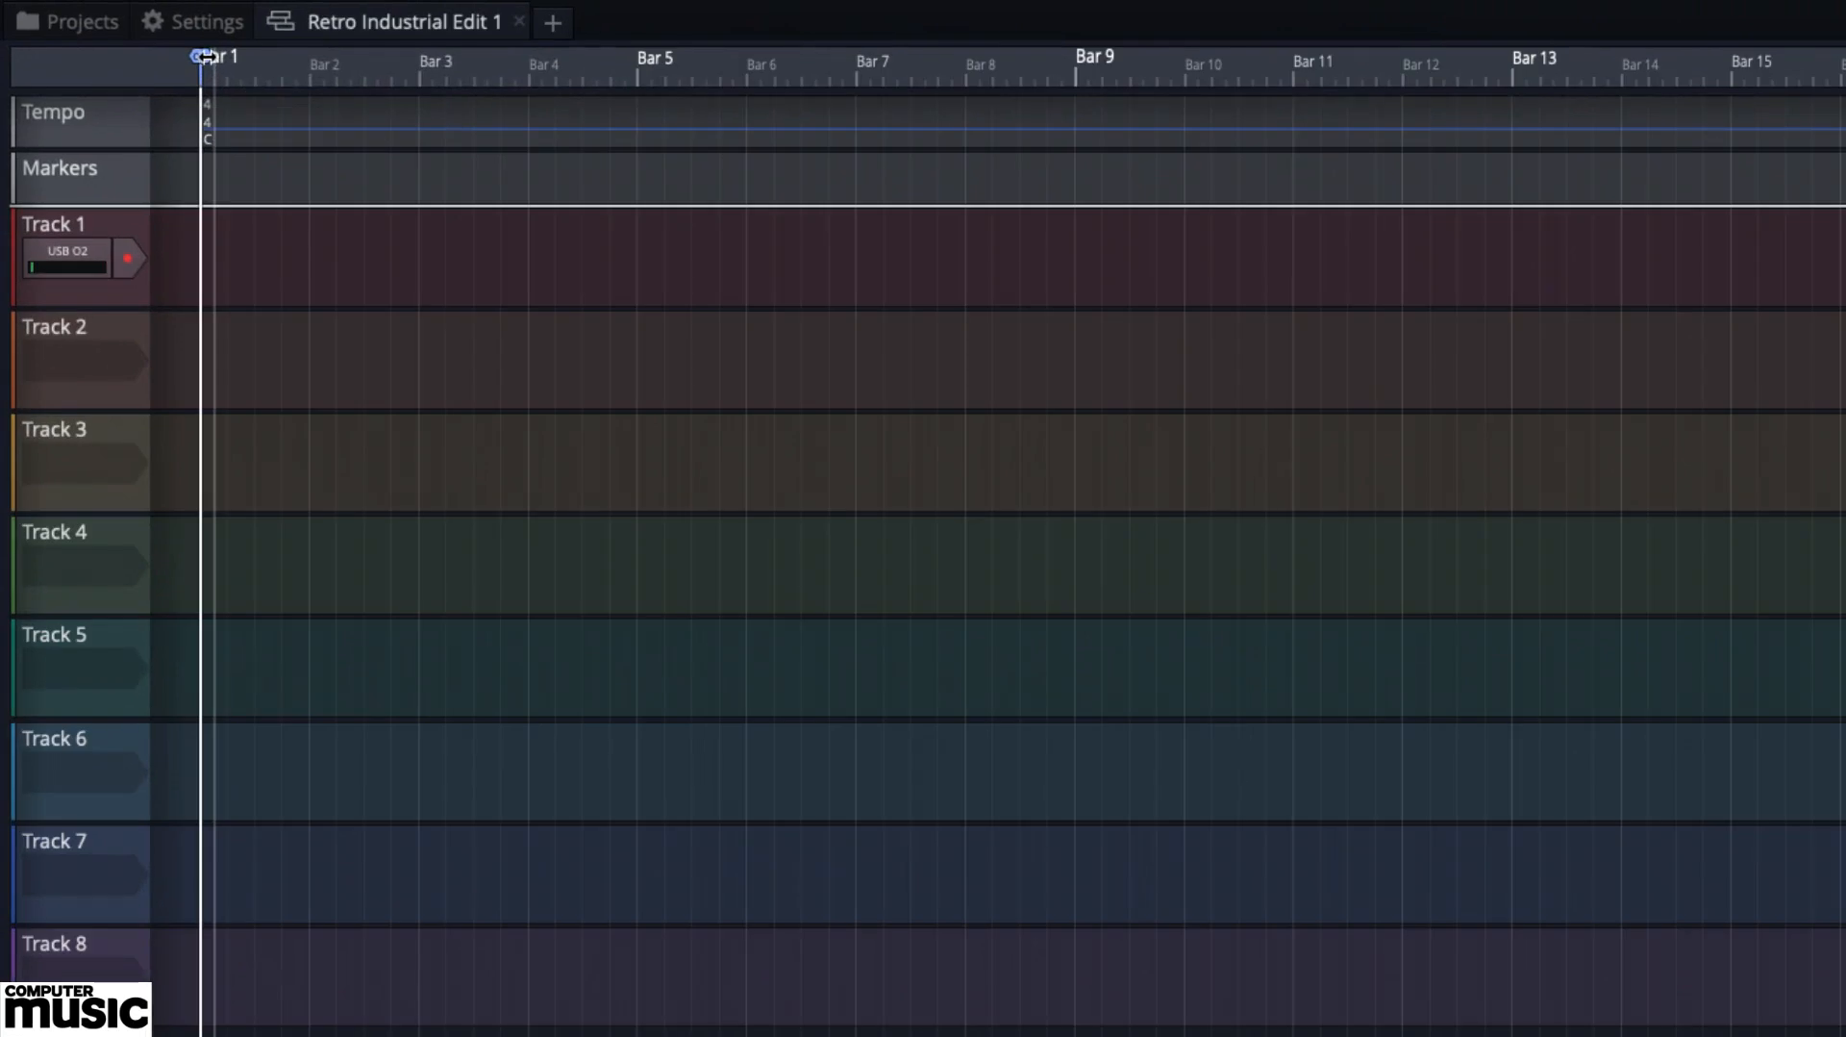
Set the loop range from bar 5 to bar 13 and insert a new MIDI clip across it on Track 1
mouse_move(205, 57)
mouse_down()
mouse_move(265, 96)
mouse_move(1520, 272)
mouse_up()
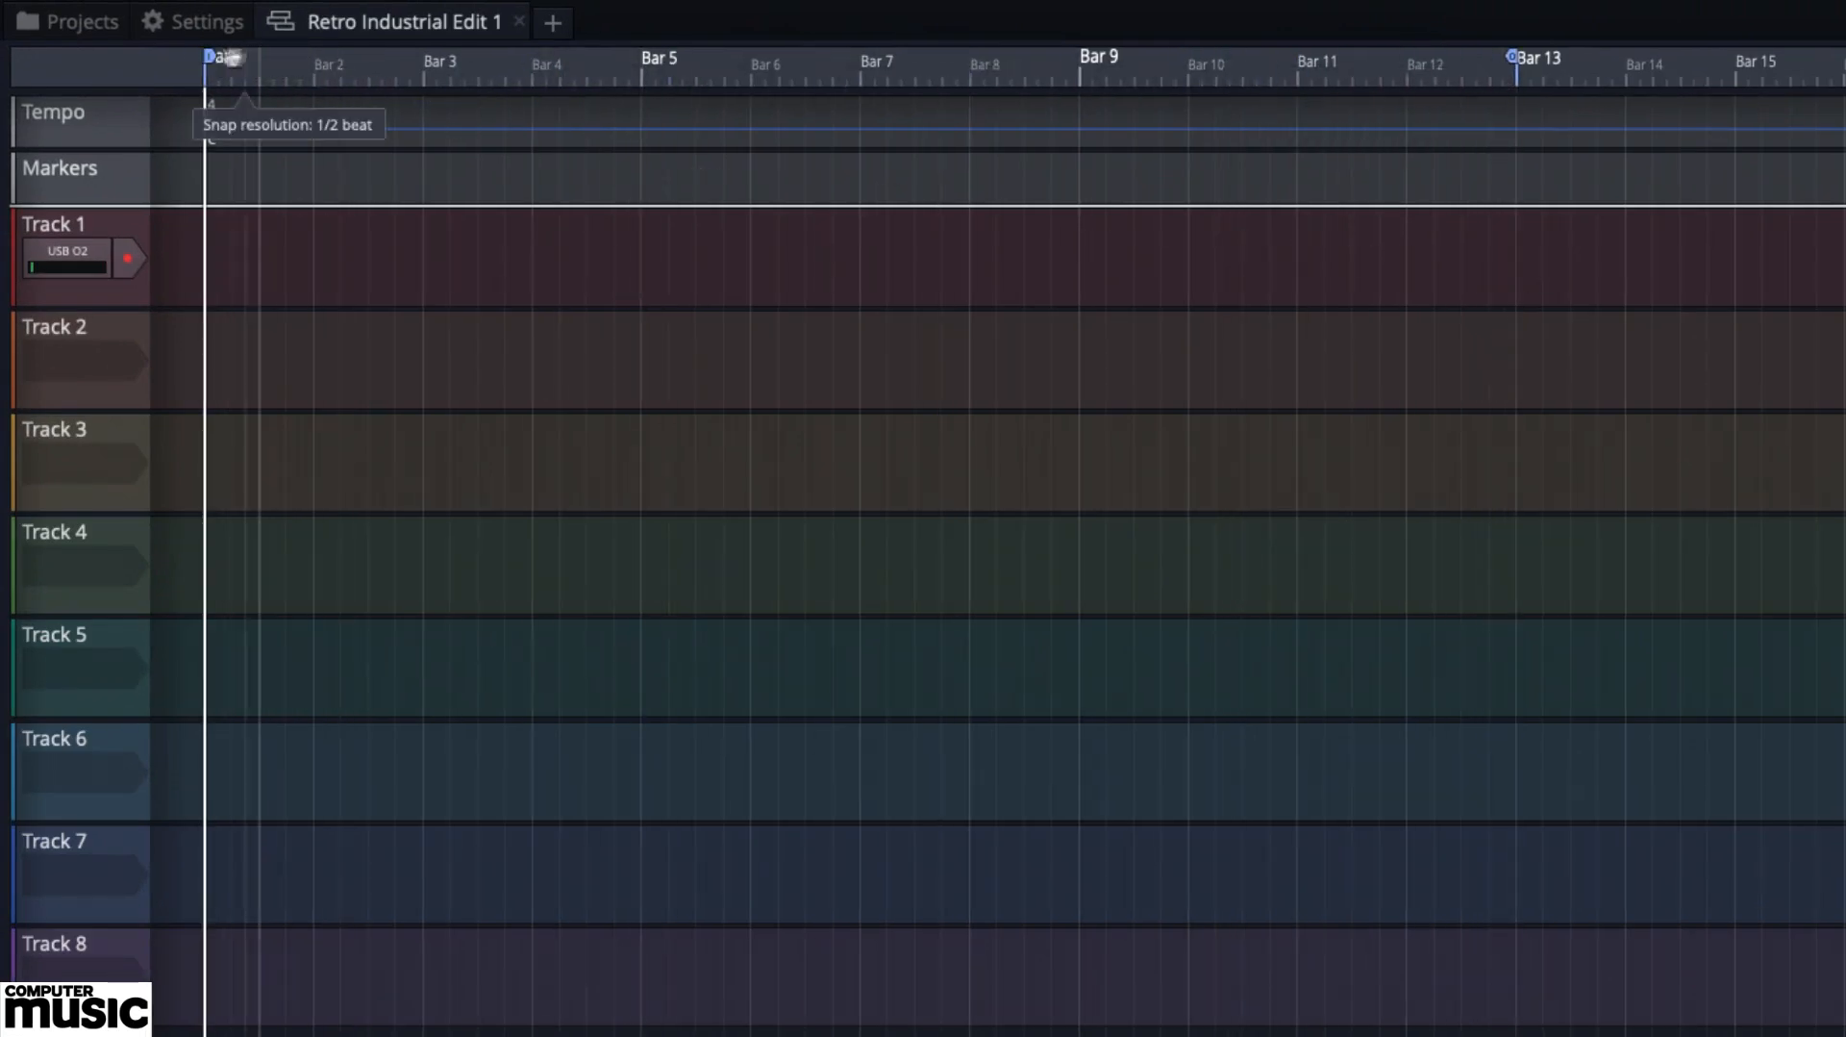
drag(208, 56, 640, 144)
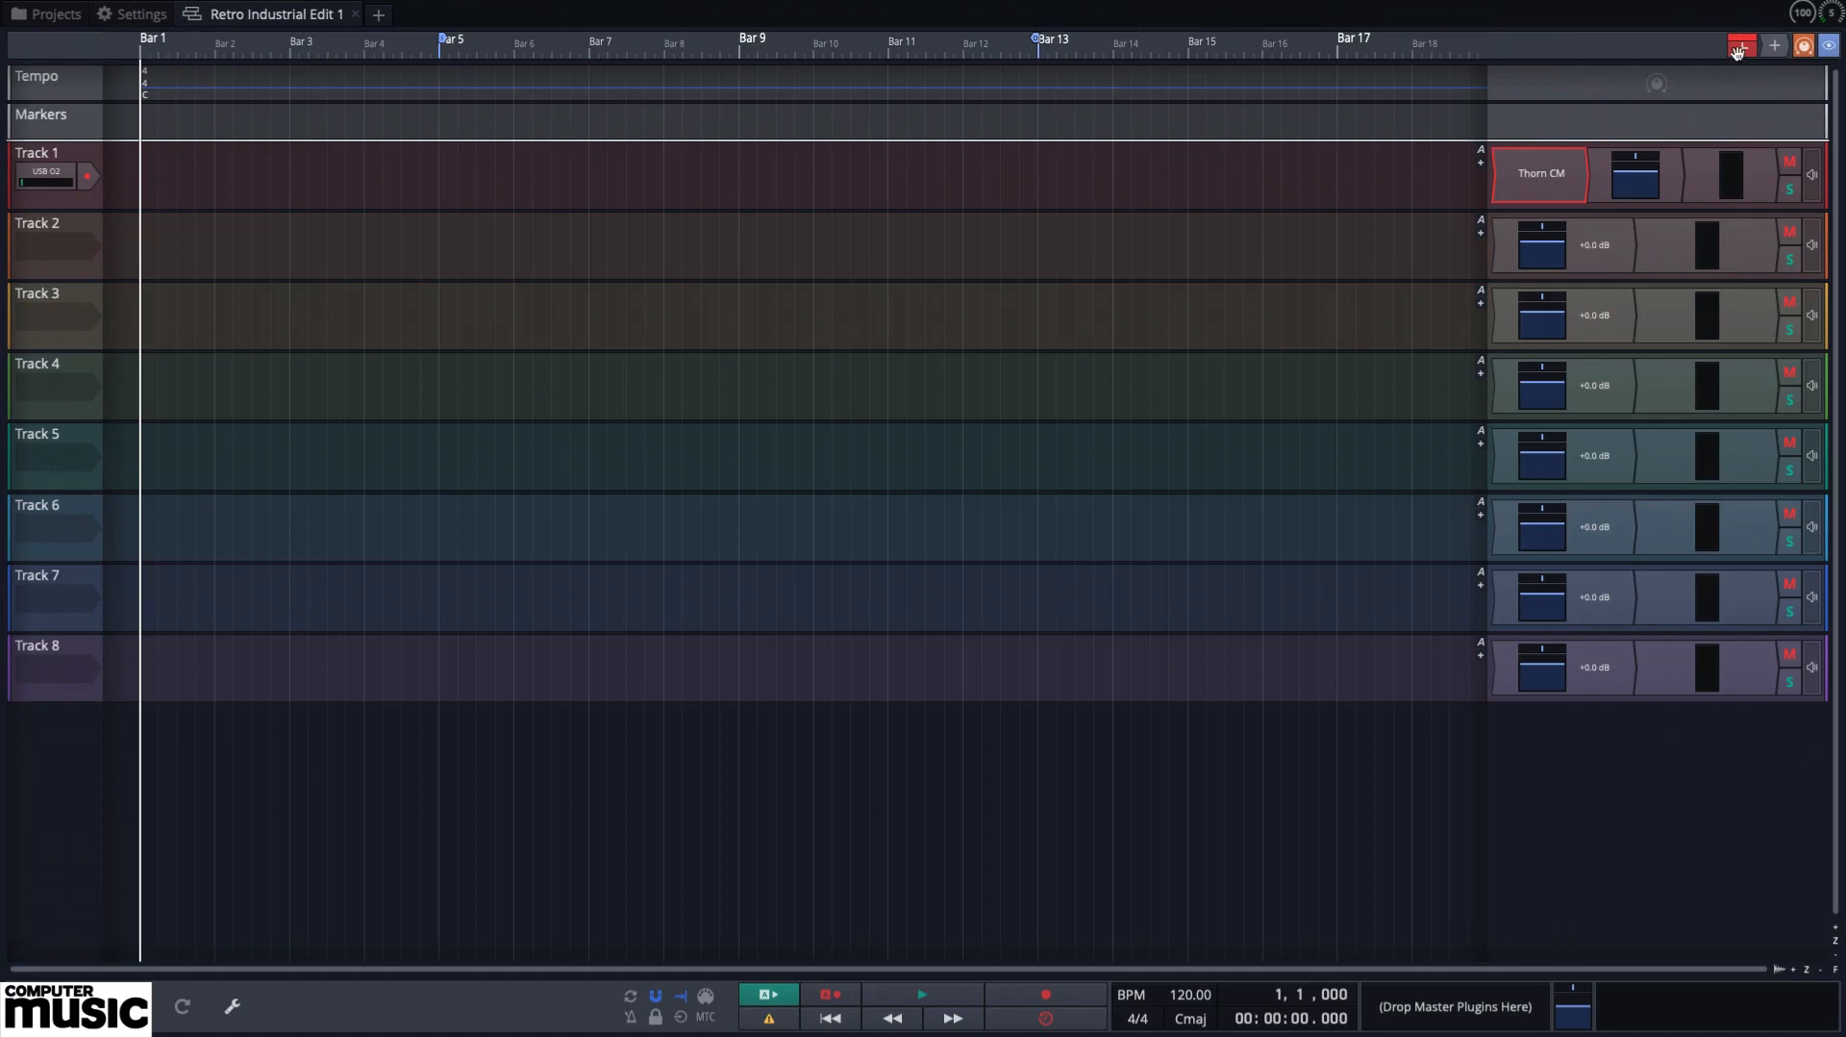
drag(1739, 50, 441, 166)
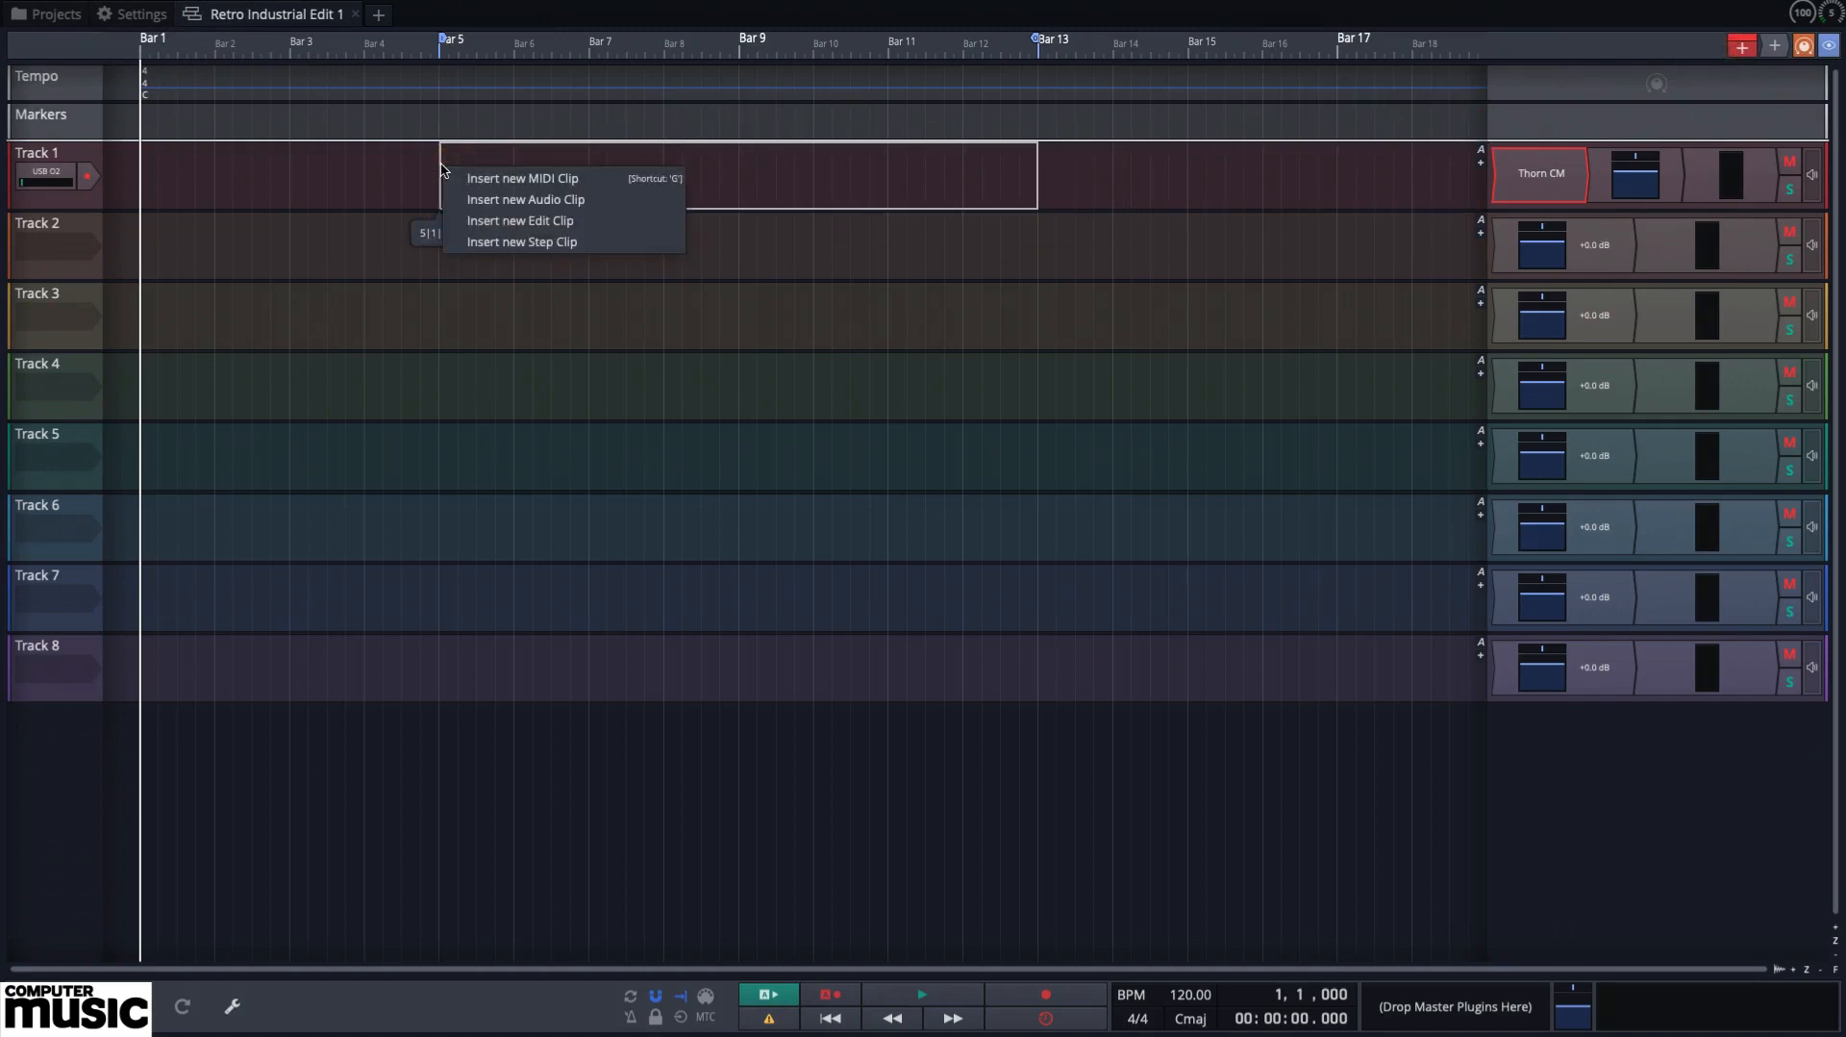
click(484, 179)
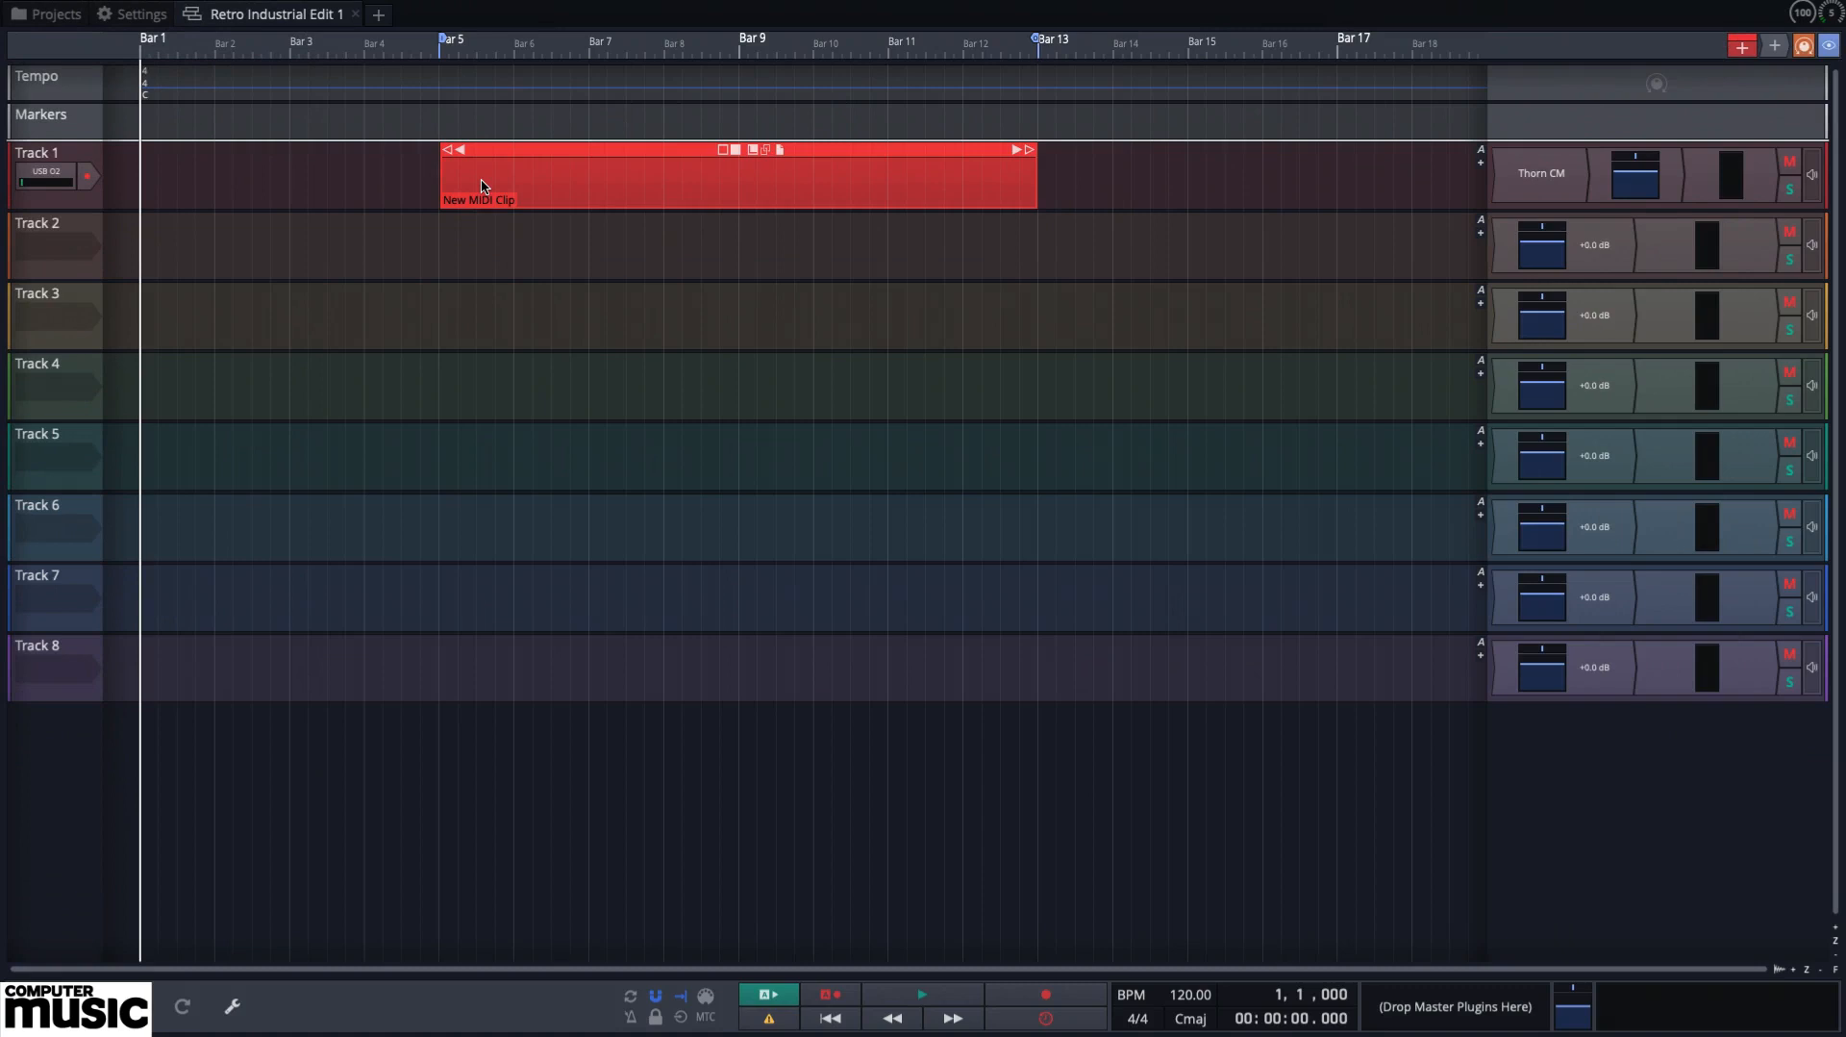
In the new clip, set the note length to 8 beats, add a C#3 note at bar 5 and extend it to bar 13
double_click(604, 146)
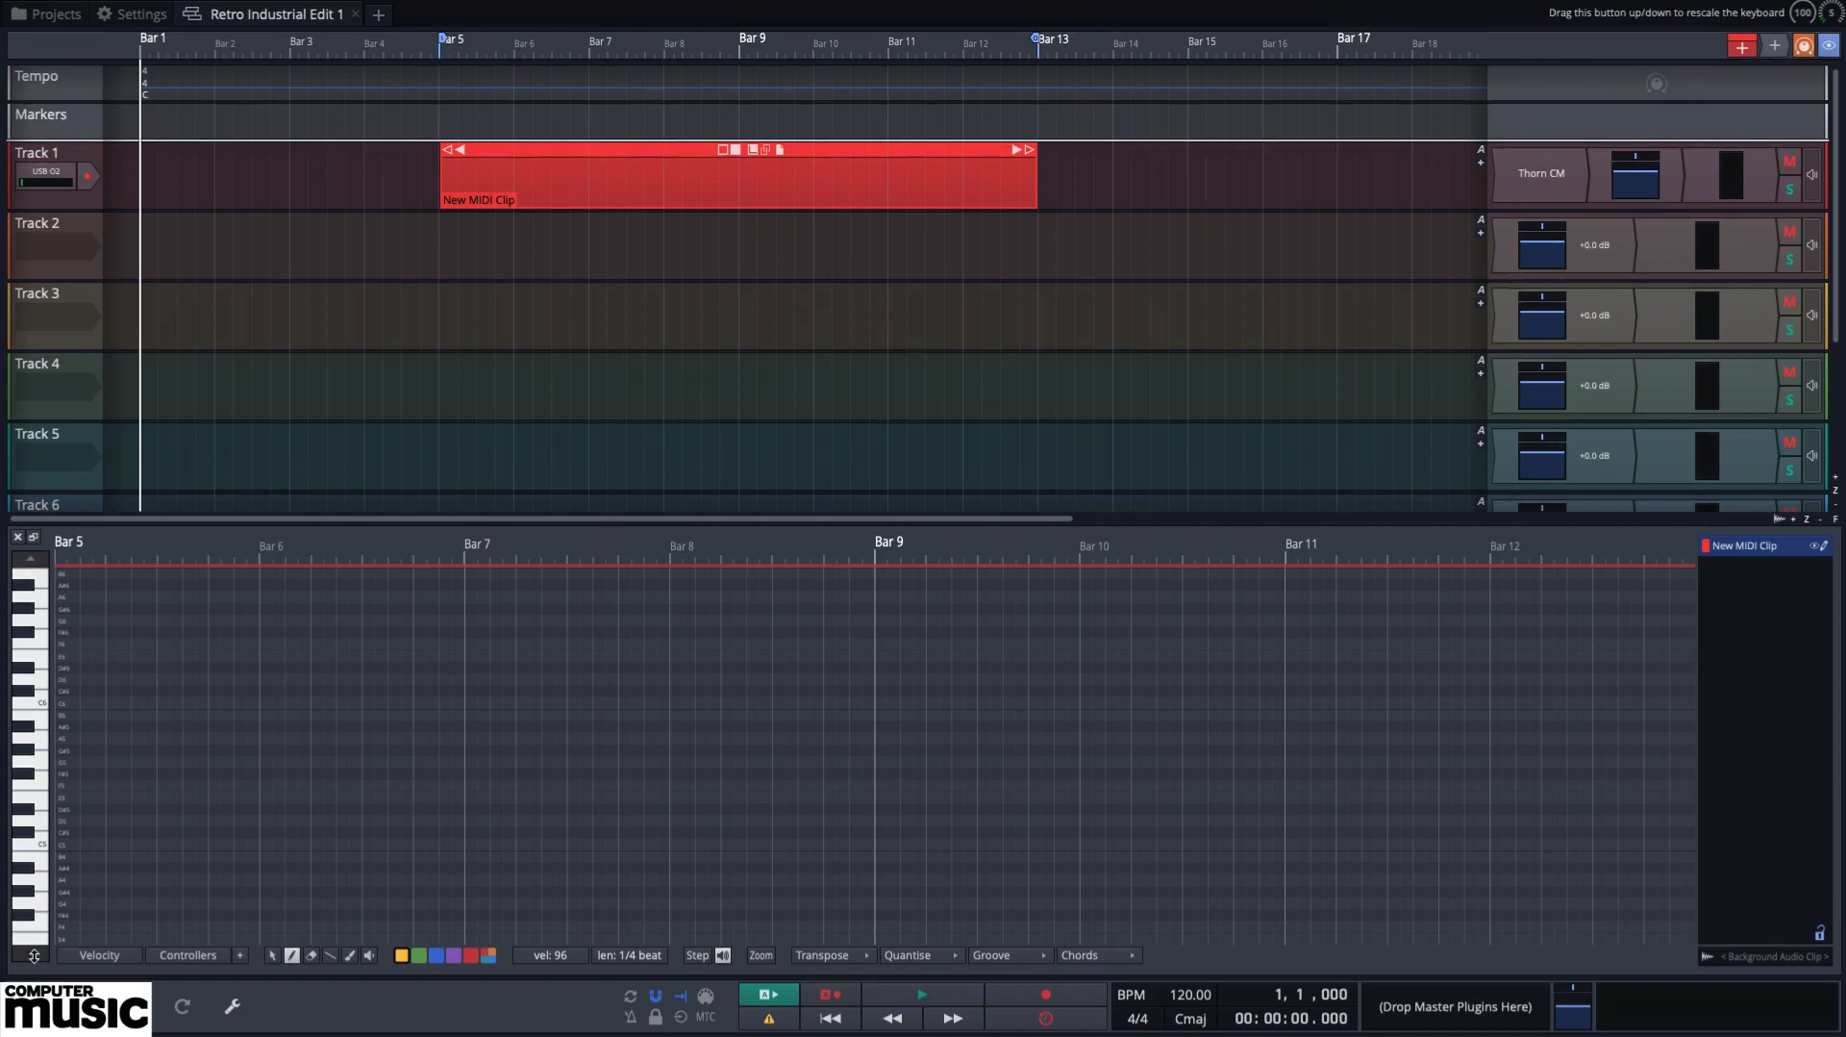
drag(34, 955, 60, 782)
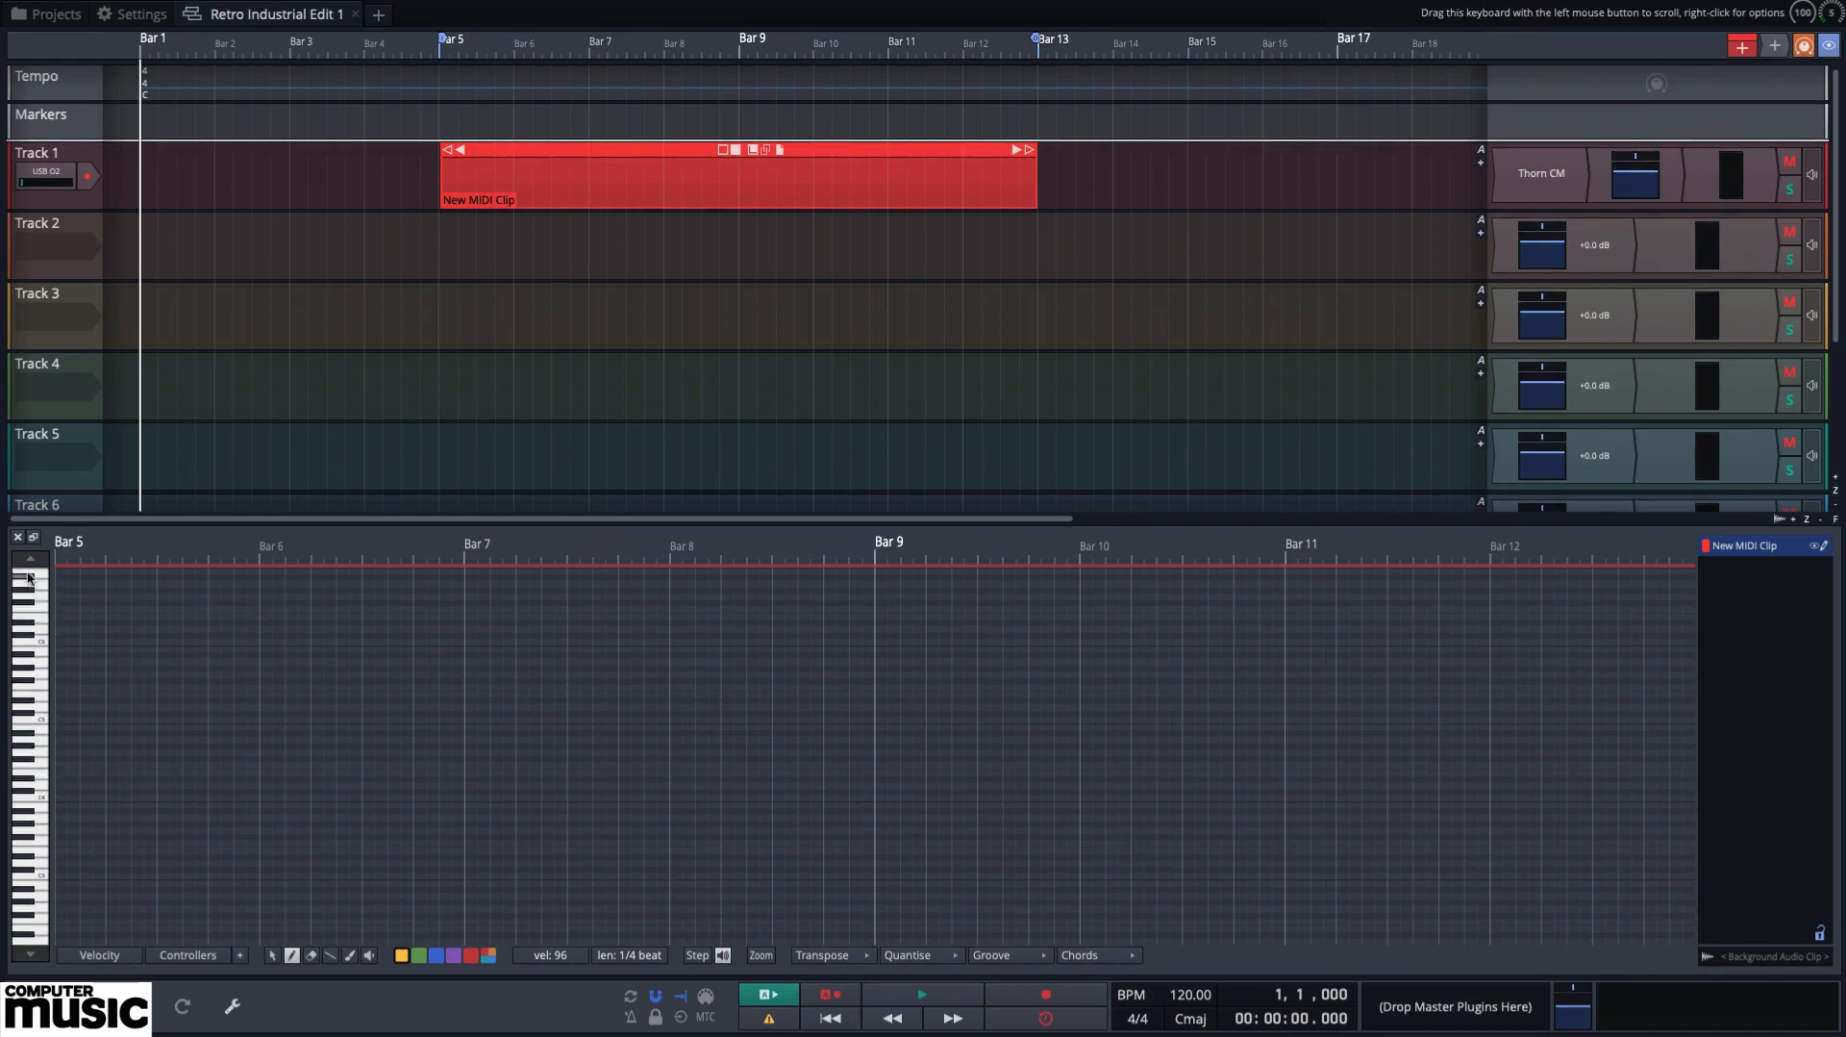
drag(29, 560, 90, 301)
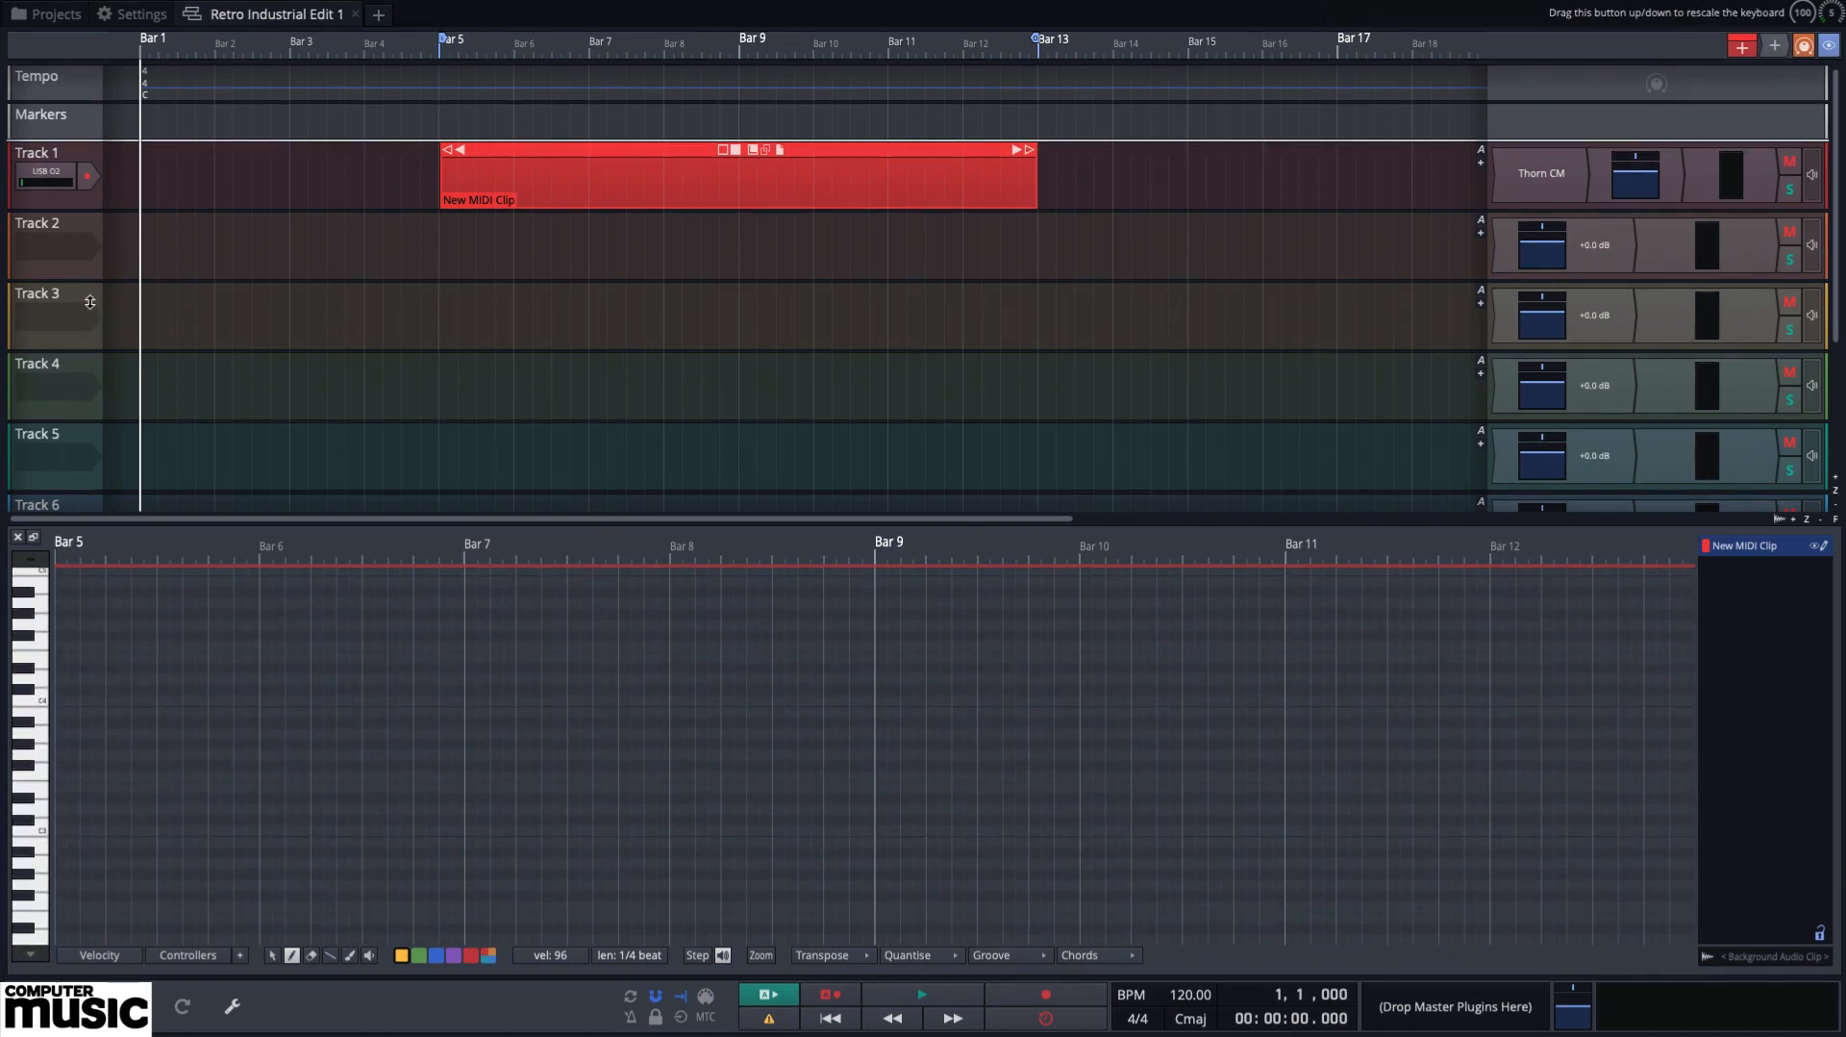
click(630, 955)
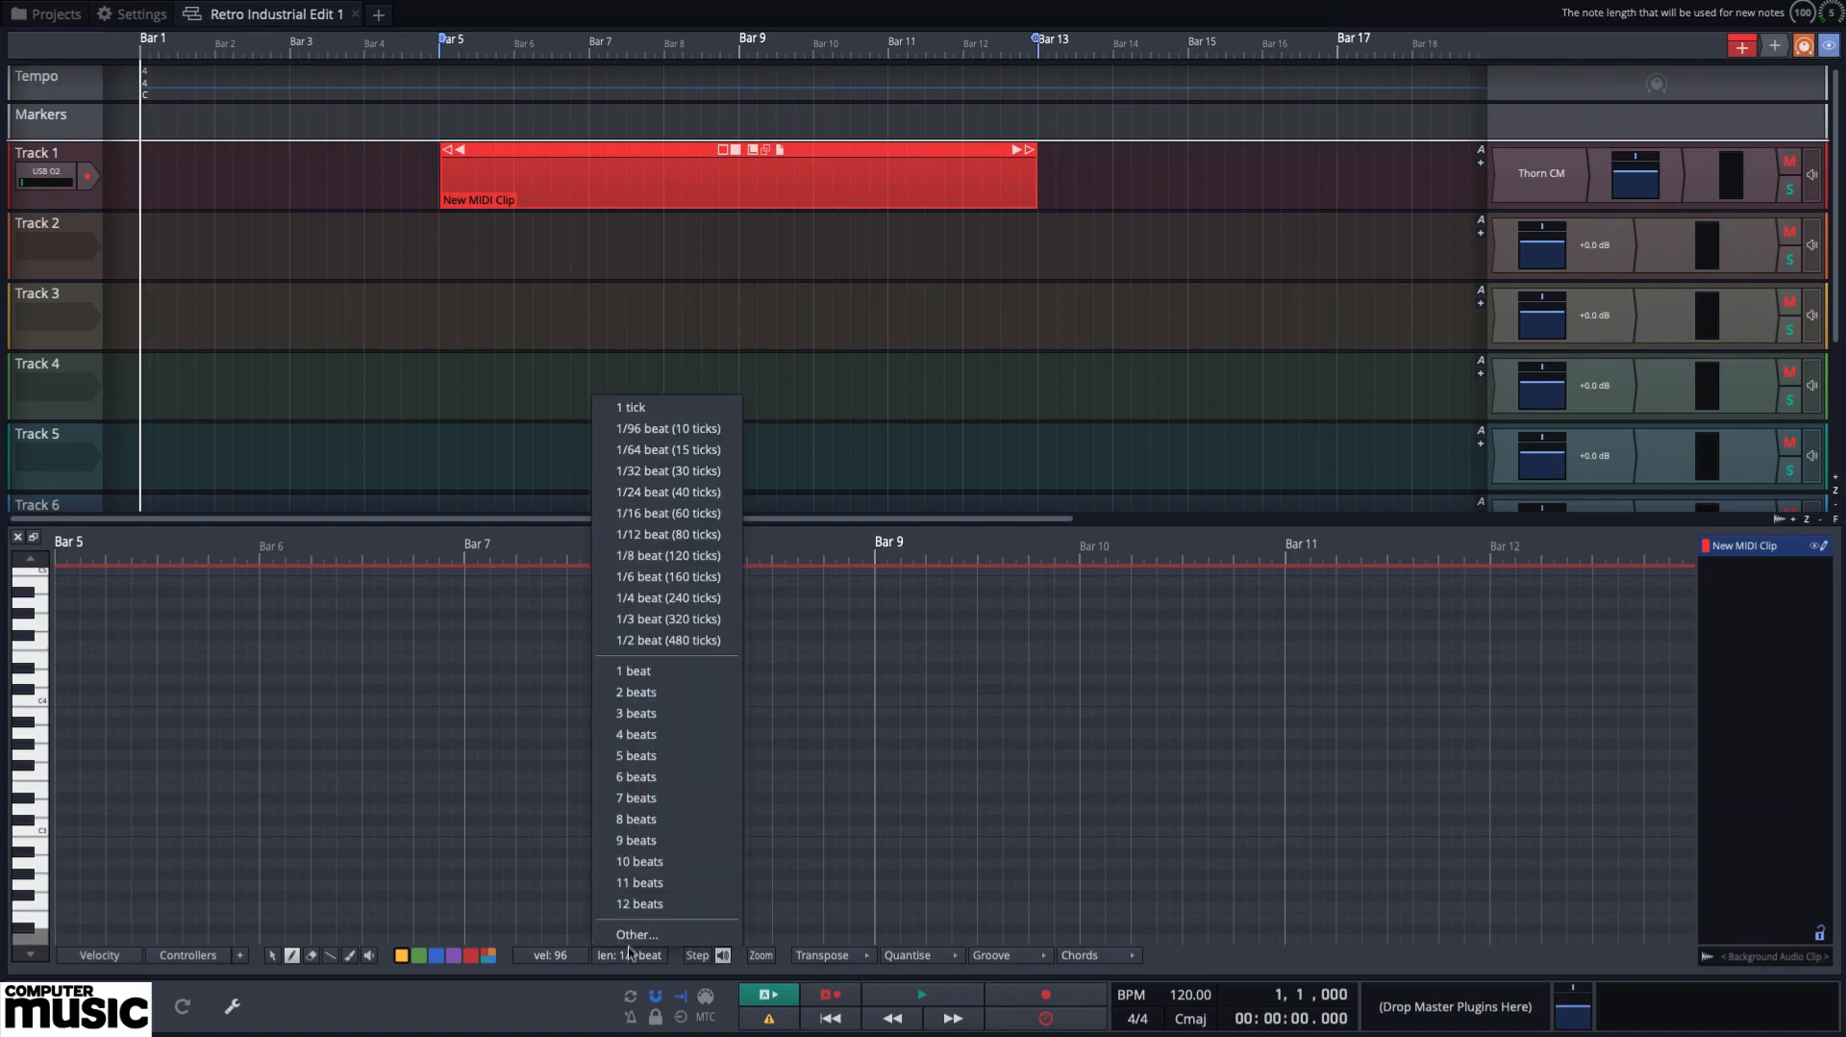
click(651, 819)
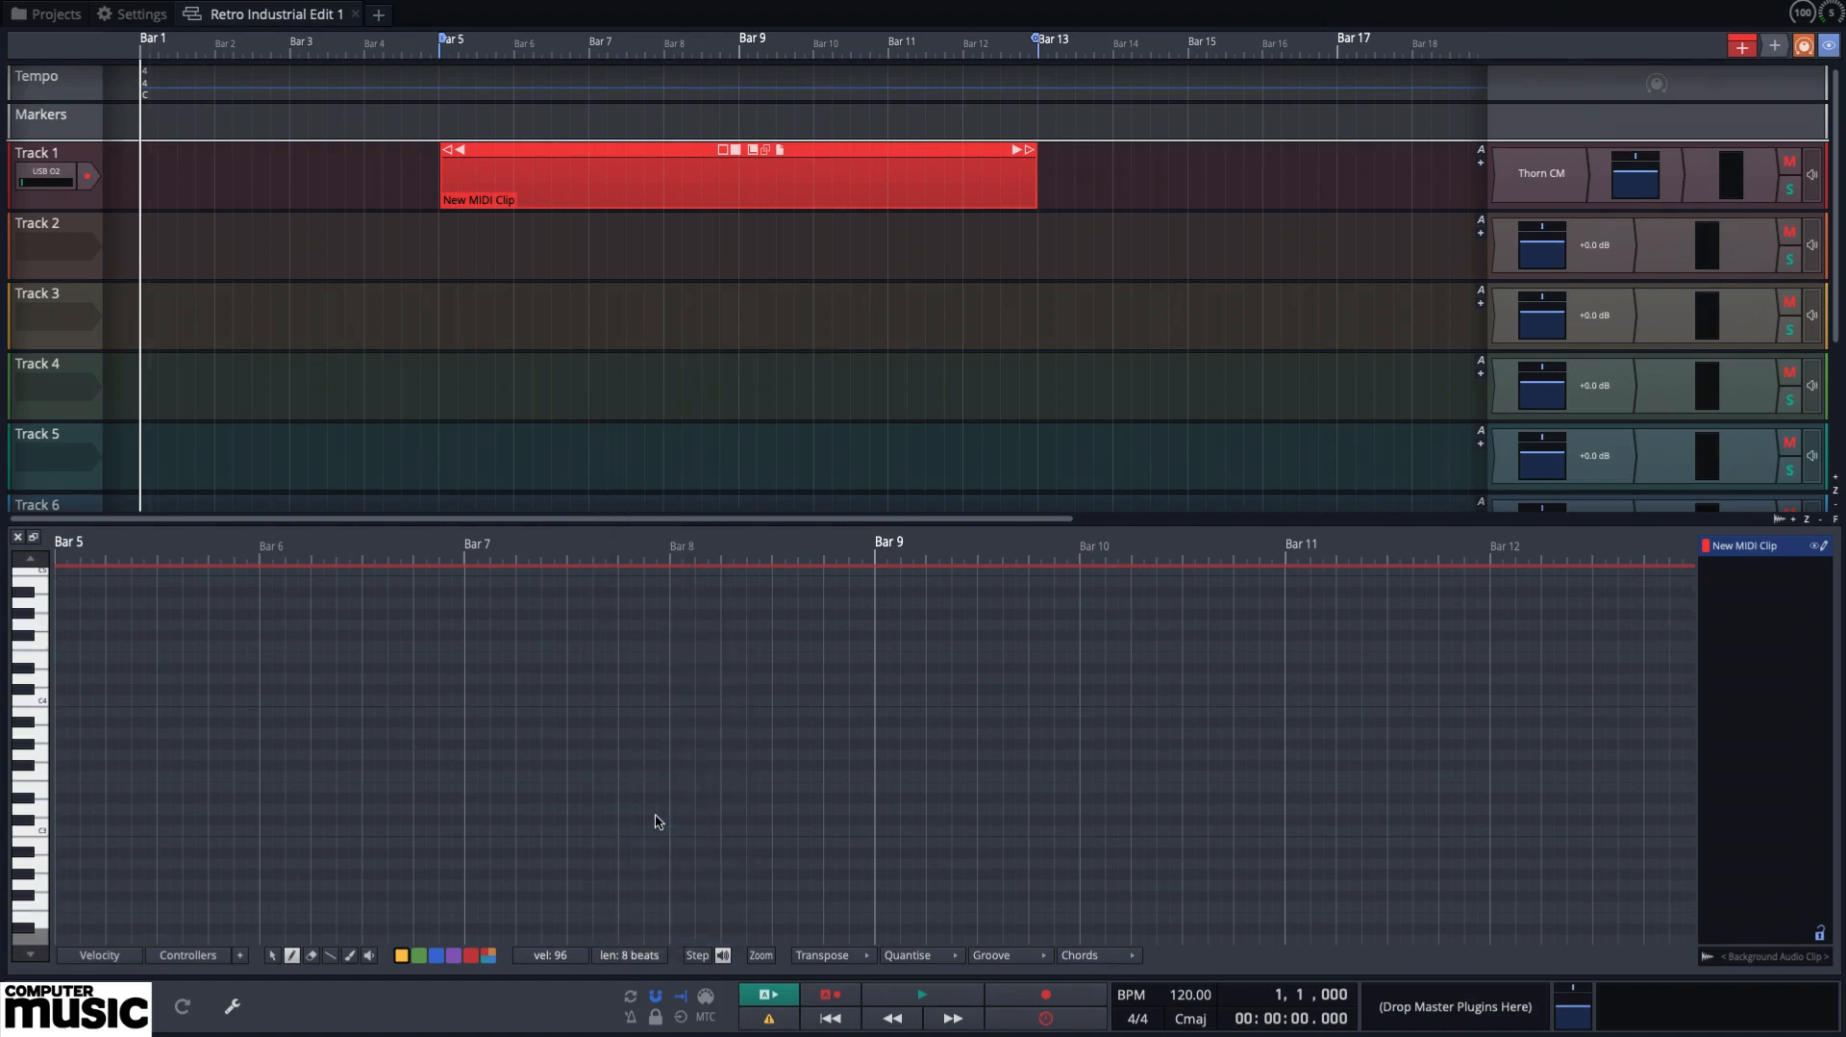
click(62, 823)
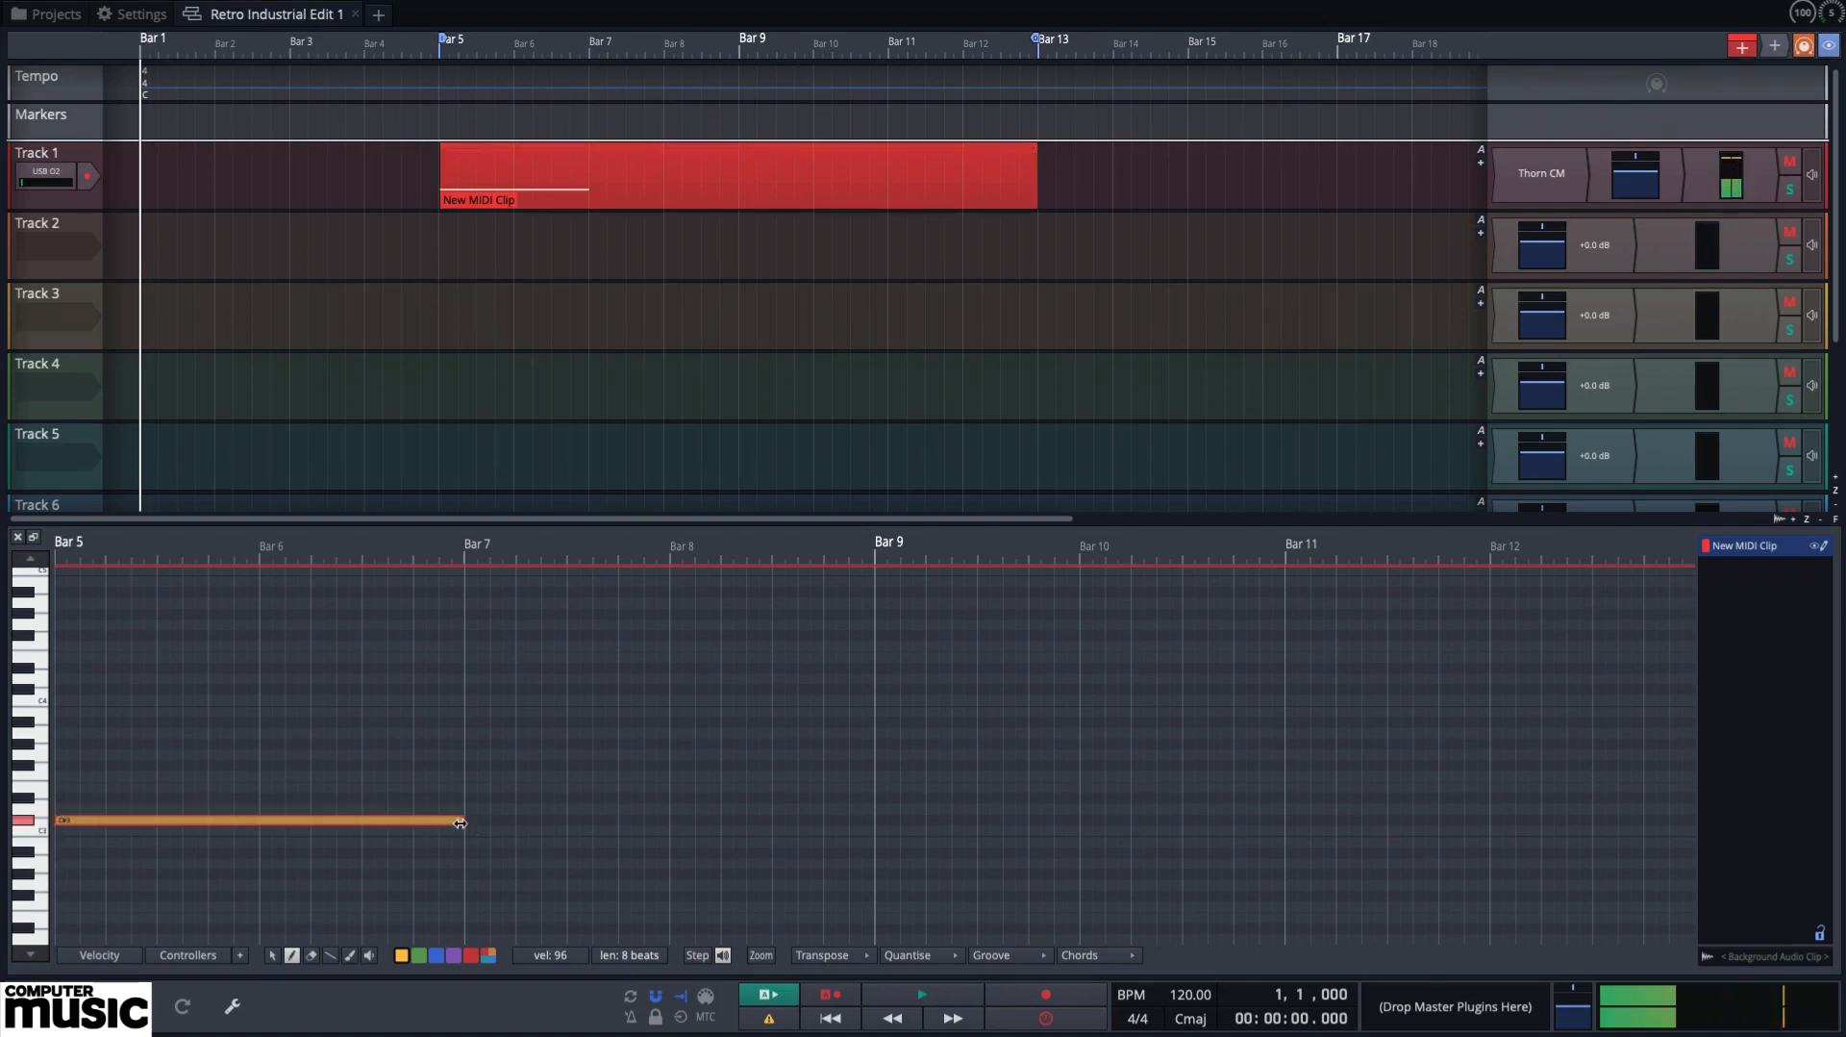
drag(460, 822, 1697, 873)
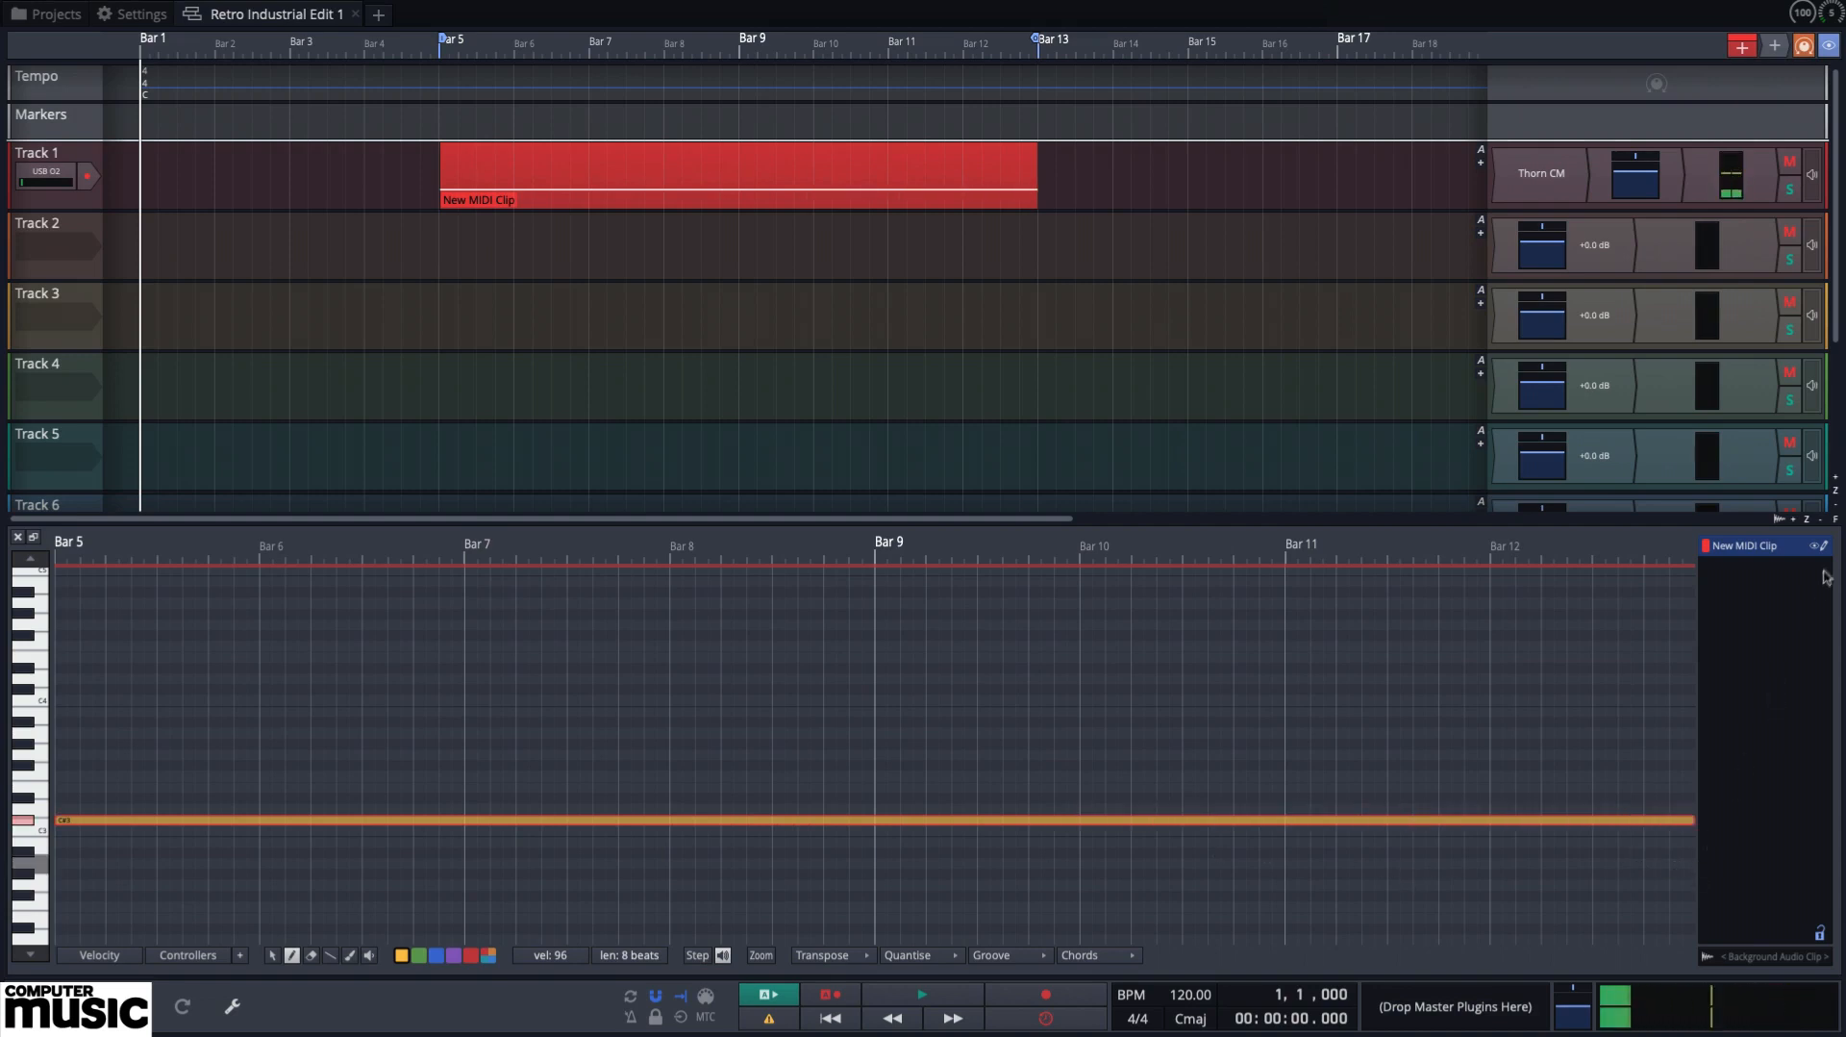
Loop the MIDI clip on Track 1 and extend its end to bar 29
click(1821, 520)
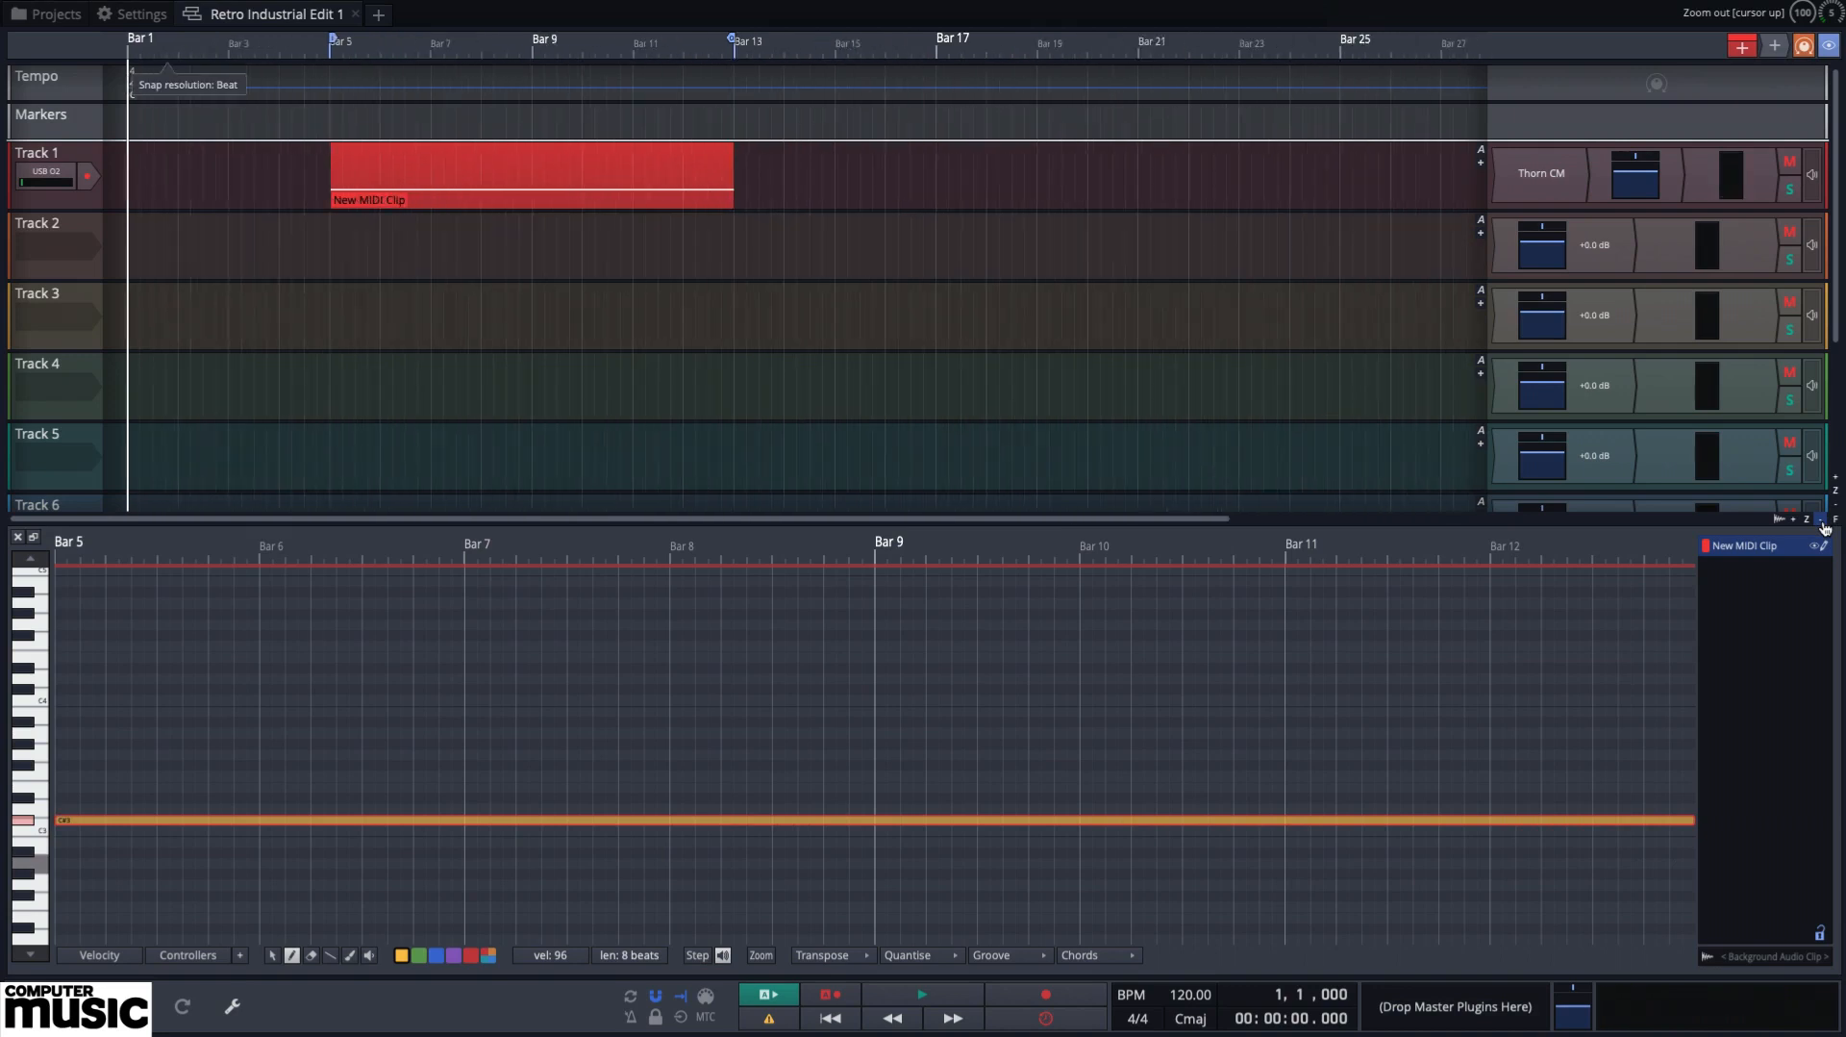
click(1821, 521)
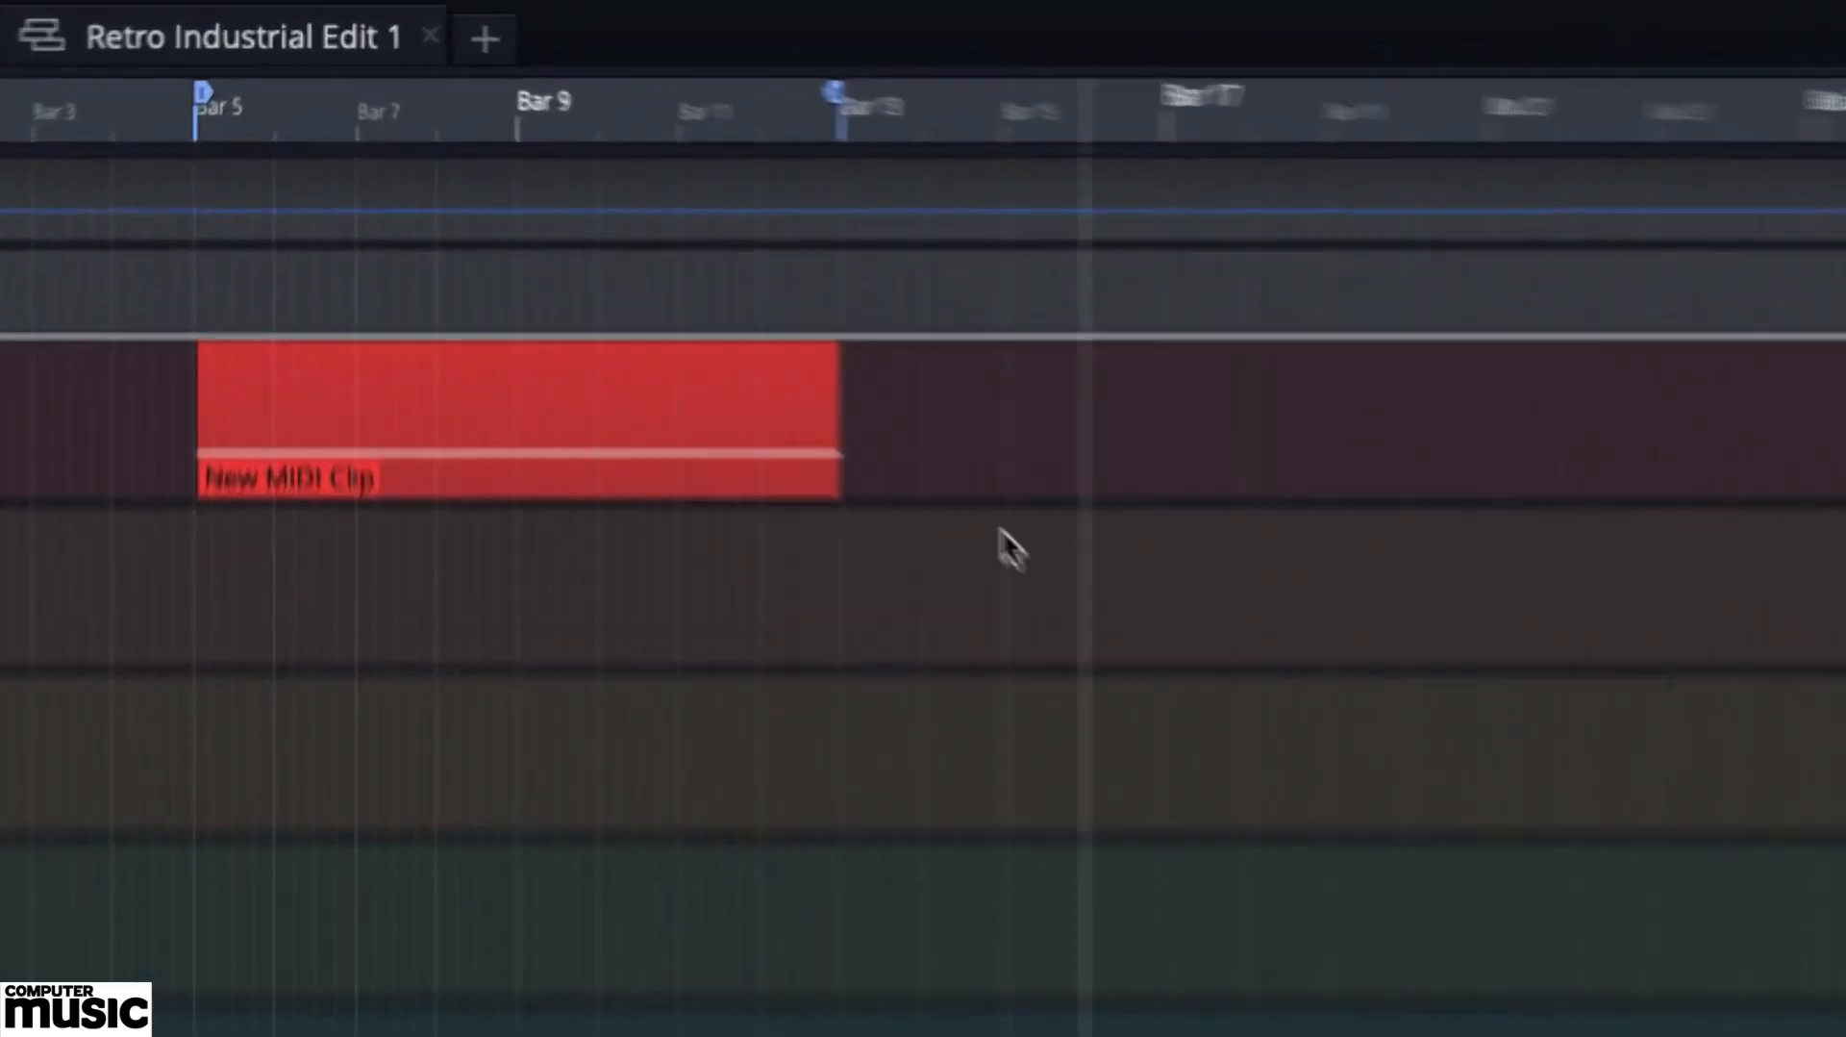
mouse_move(420, 183)
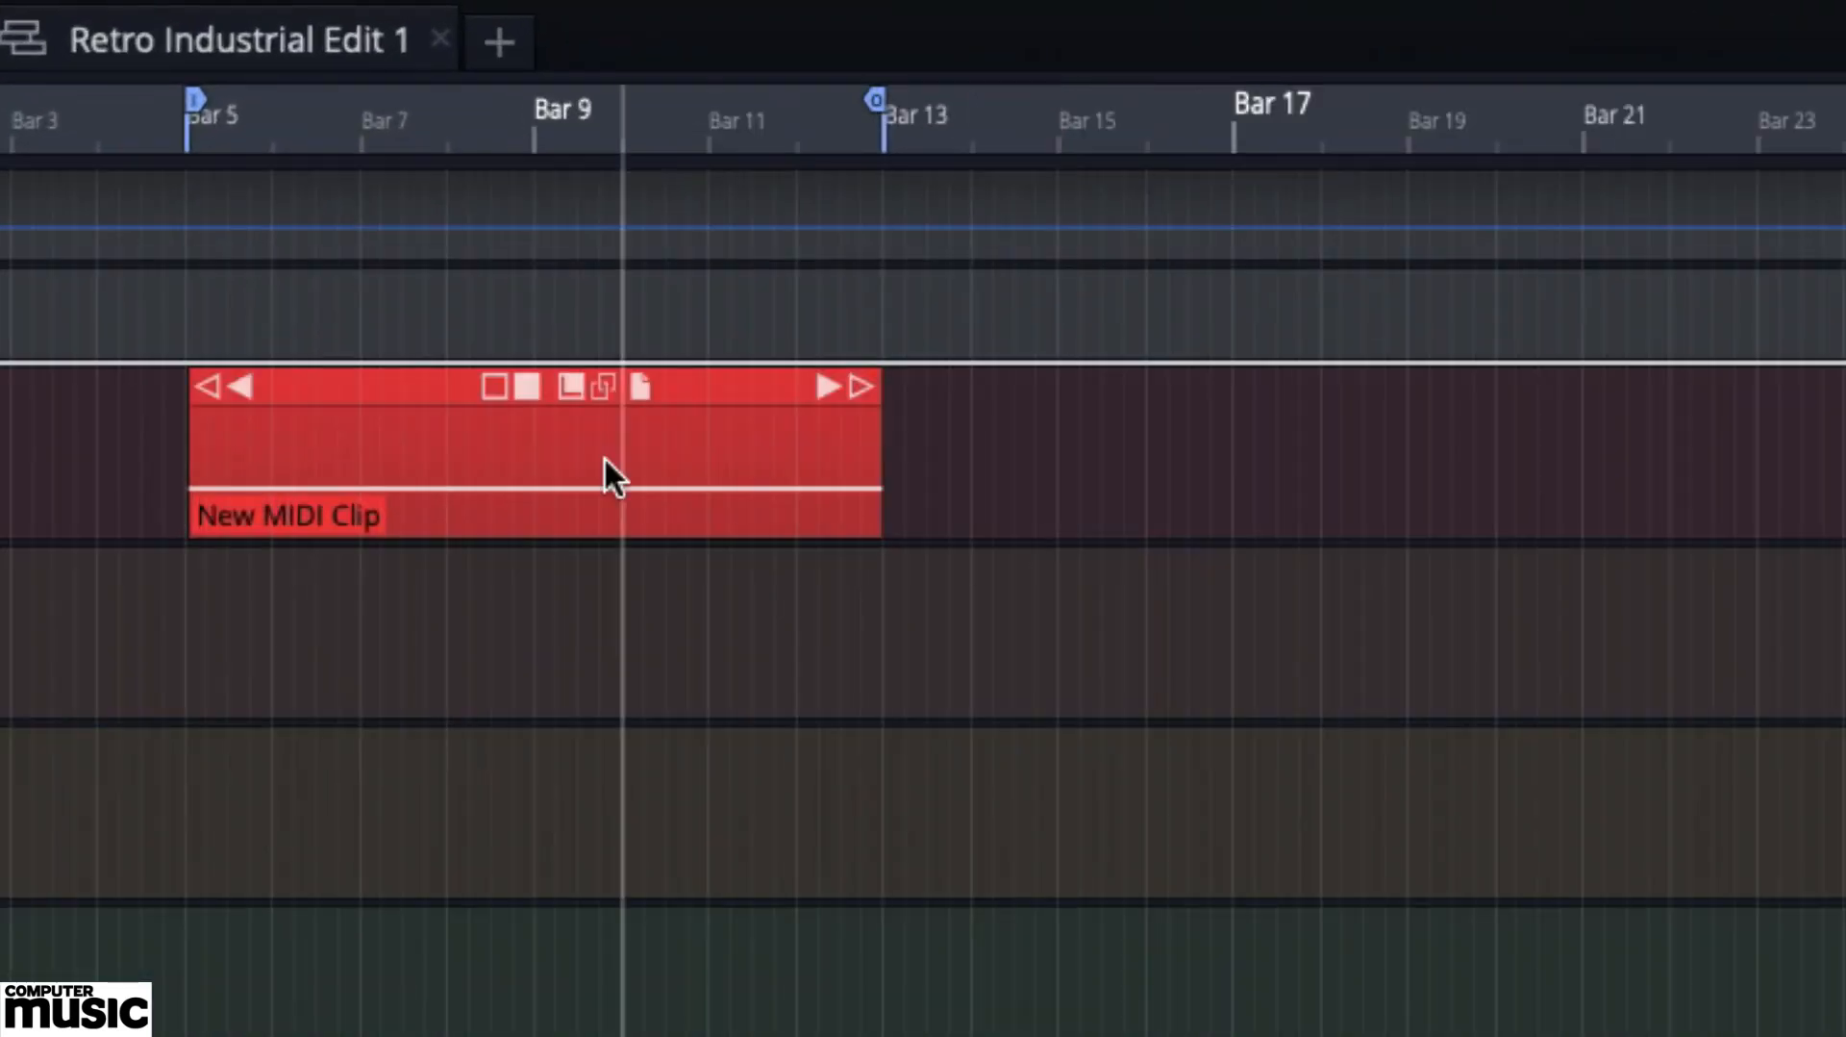
click(570, 387)
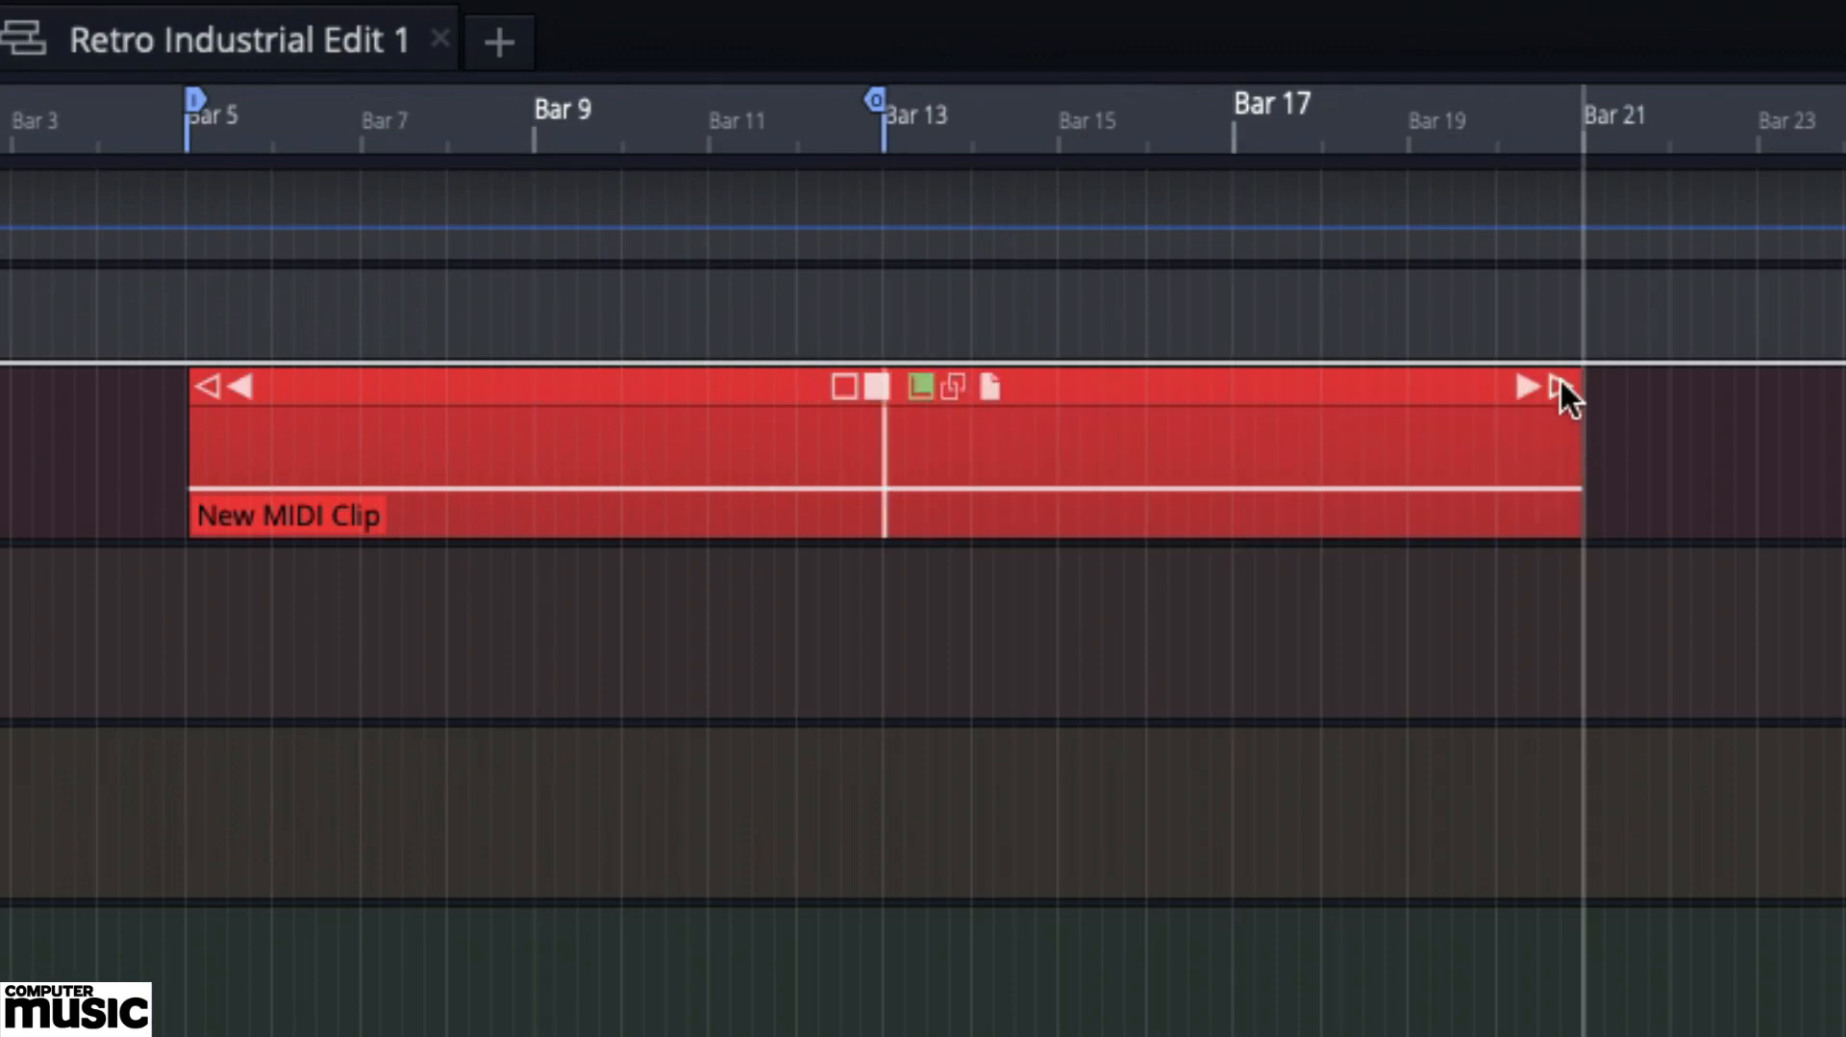
drag(1559, 383, 1845, 465)
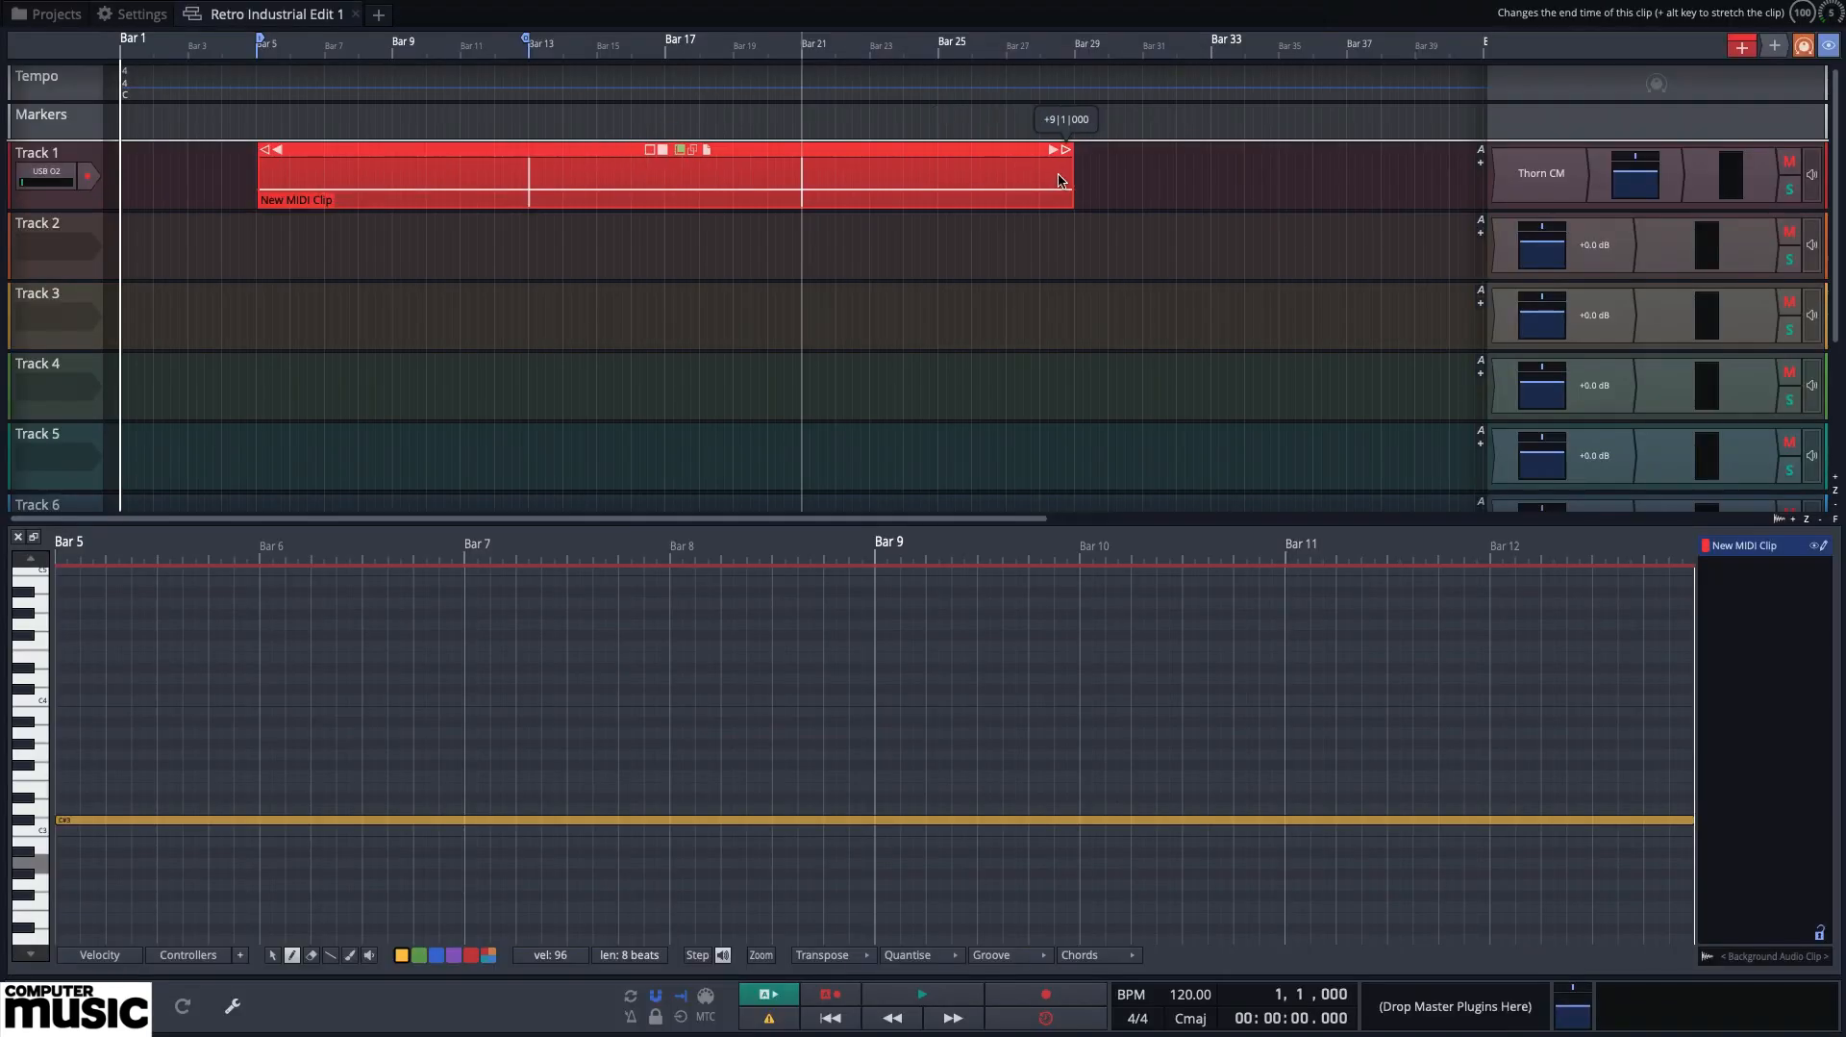
drag(1058, 180, 1059, 179)
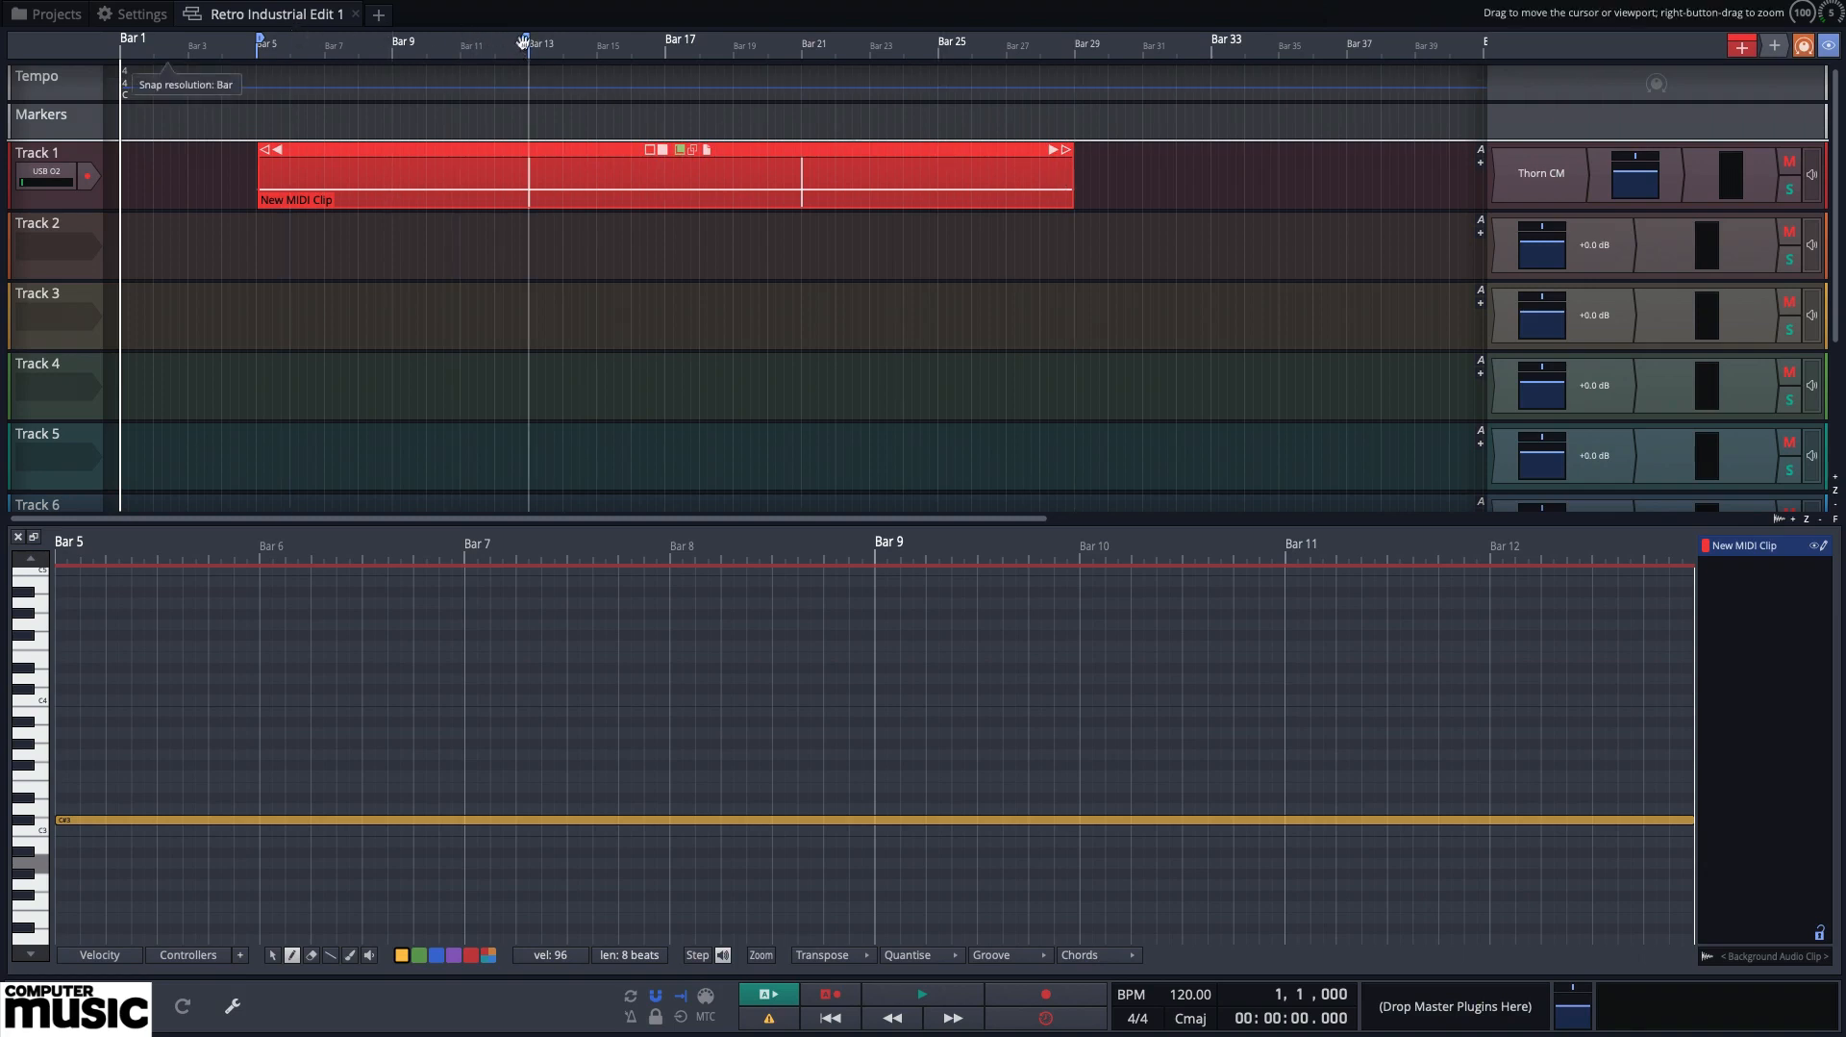
Move the loop range to bars 29 to 37 and insert a second MIDI clip across it on Track 1
mouse_move(523, 40)
mouse_down()
mouse_move(867, 38)
mouse_move(1359, 113)
mouse_up()
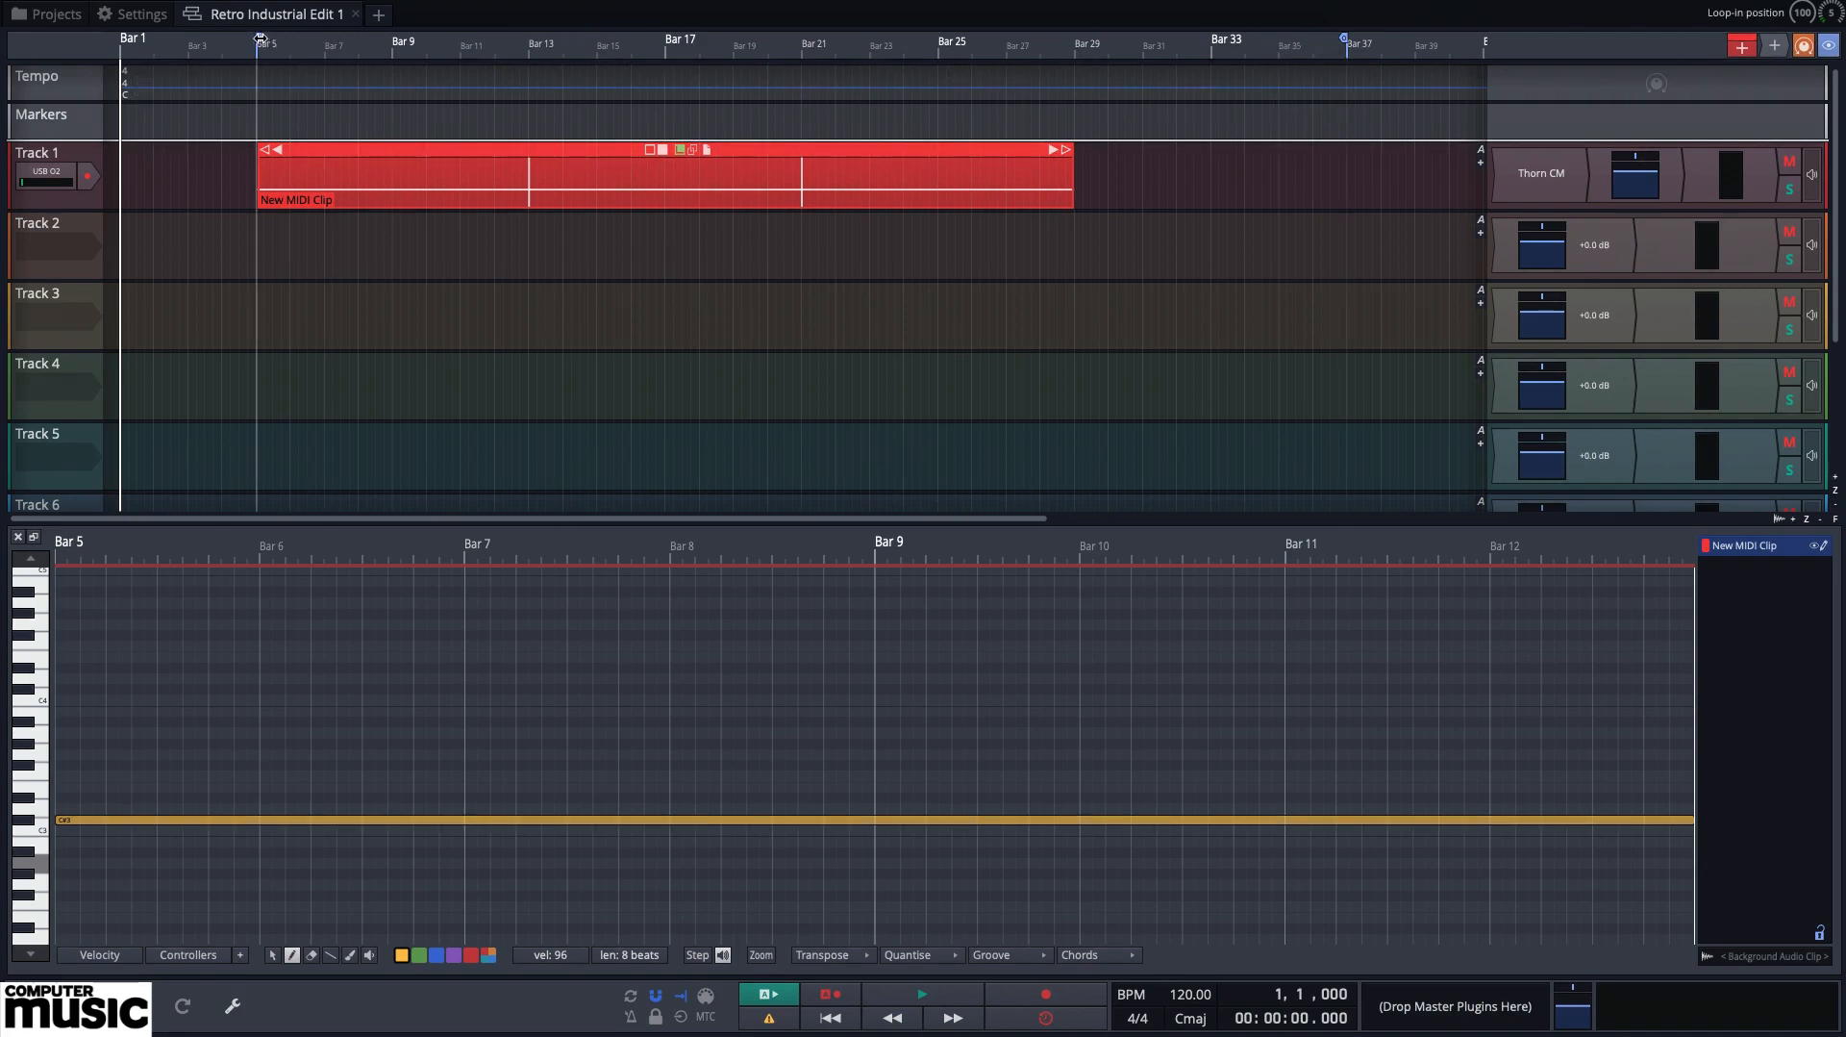
drag(261, 38, 1069, 141)
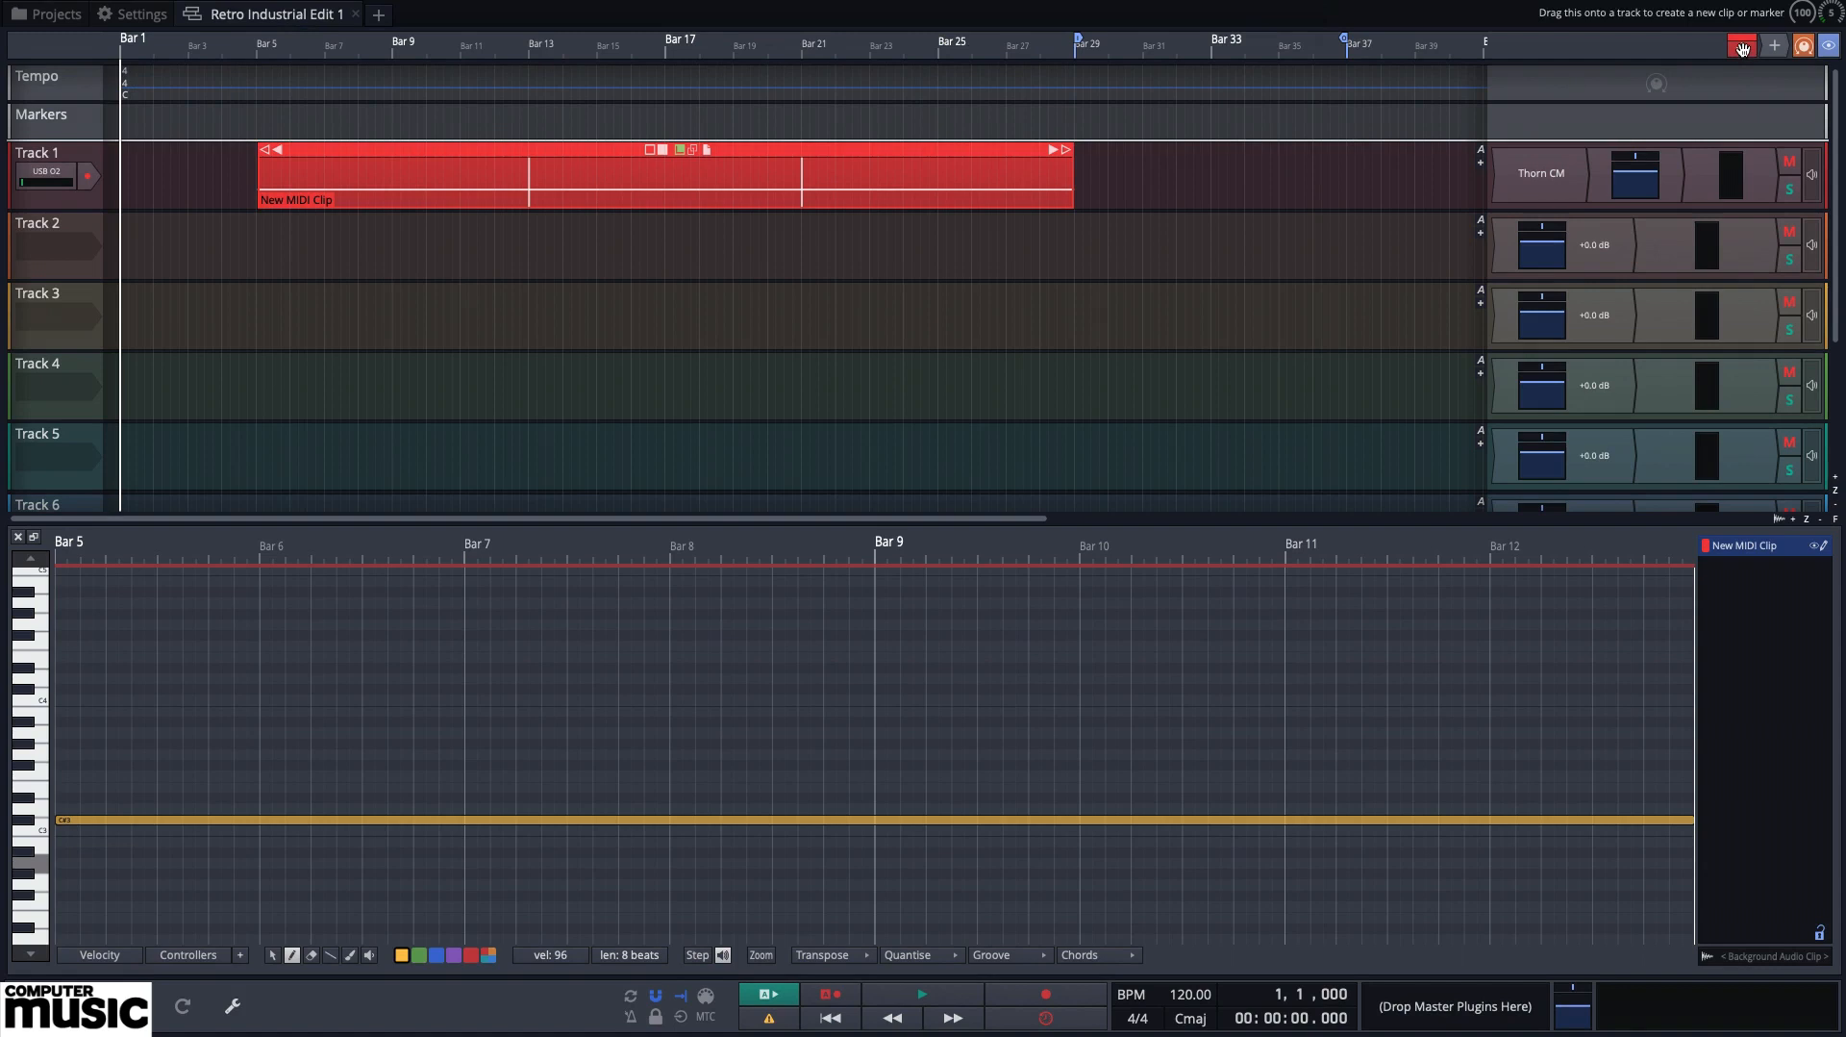
drag(1743, 48, 1067, 159)
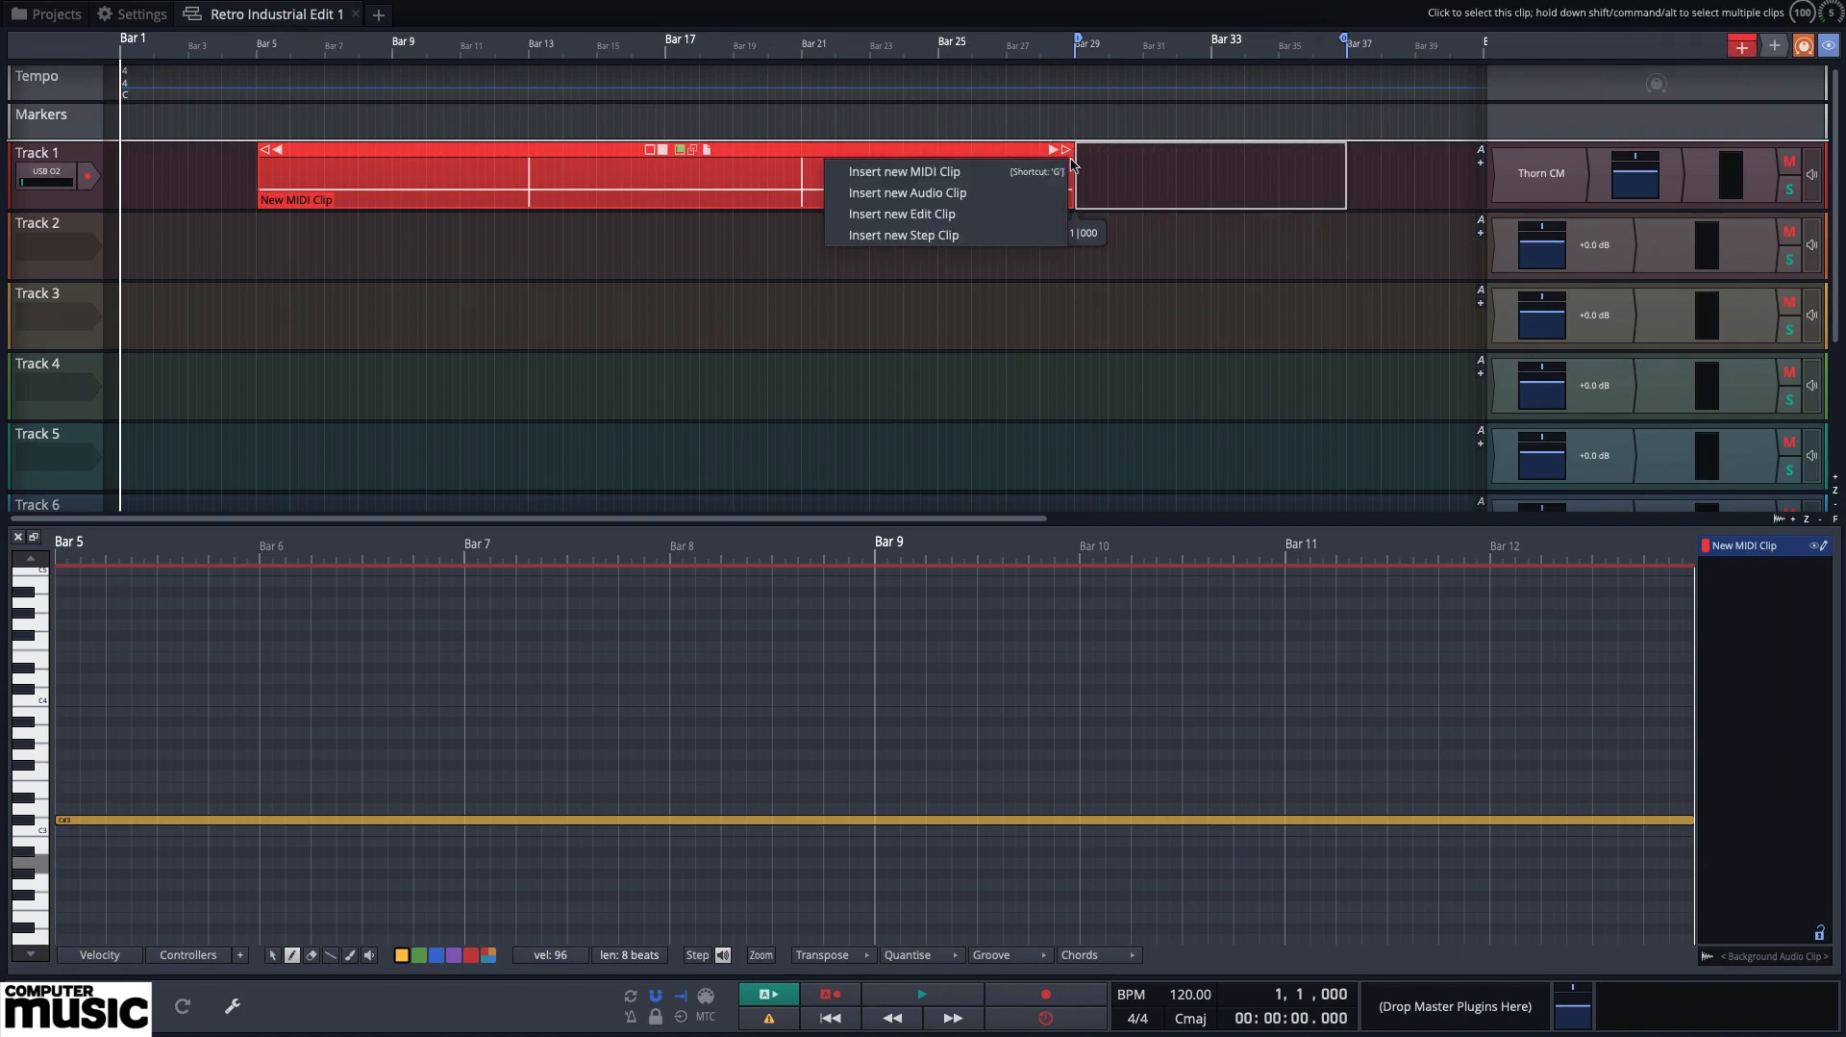
click(973, 174)
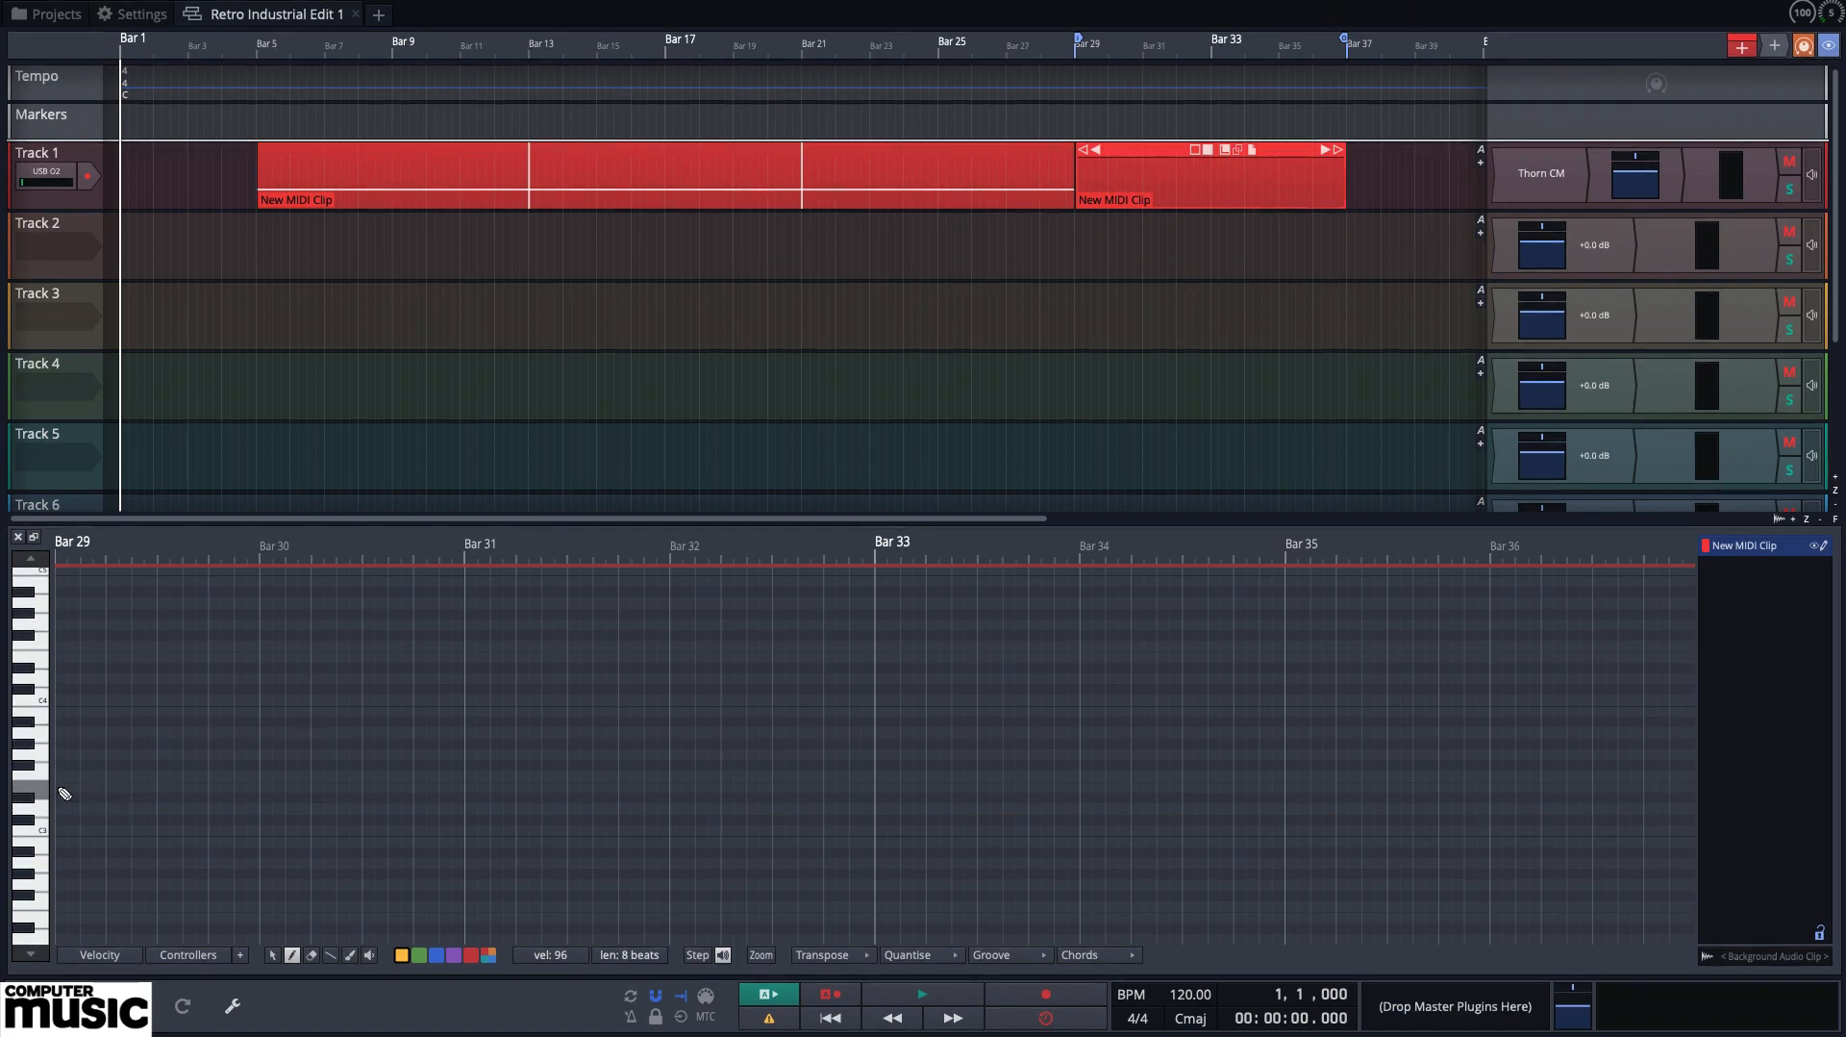
Fill the second MIDI clip with four 8-beat notes alternating E3 and D#3, starting at bars 29, 31, 33 and 35
click(58, 787)
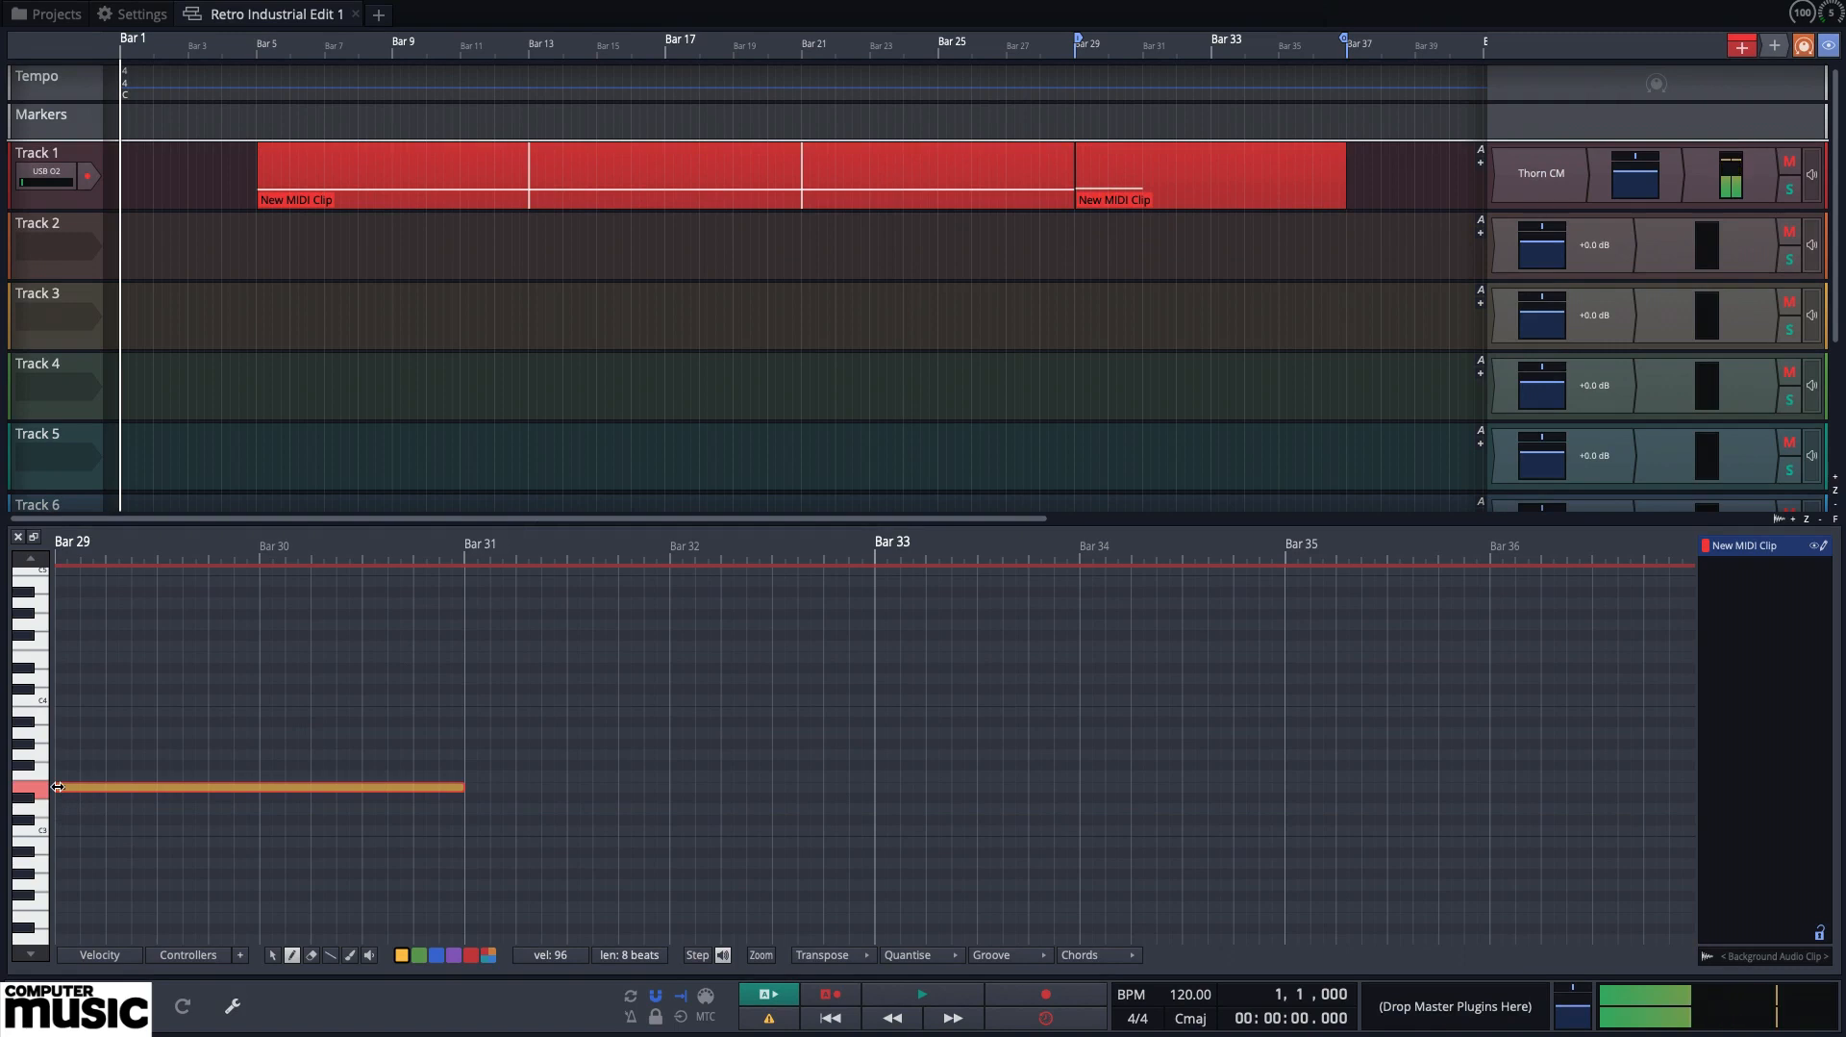
click(471, 798)
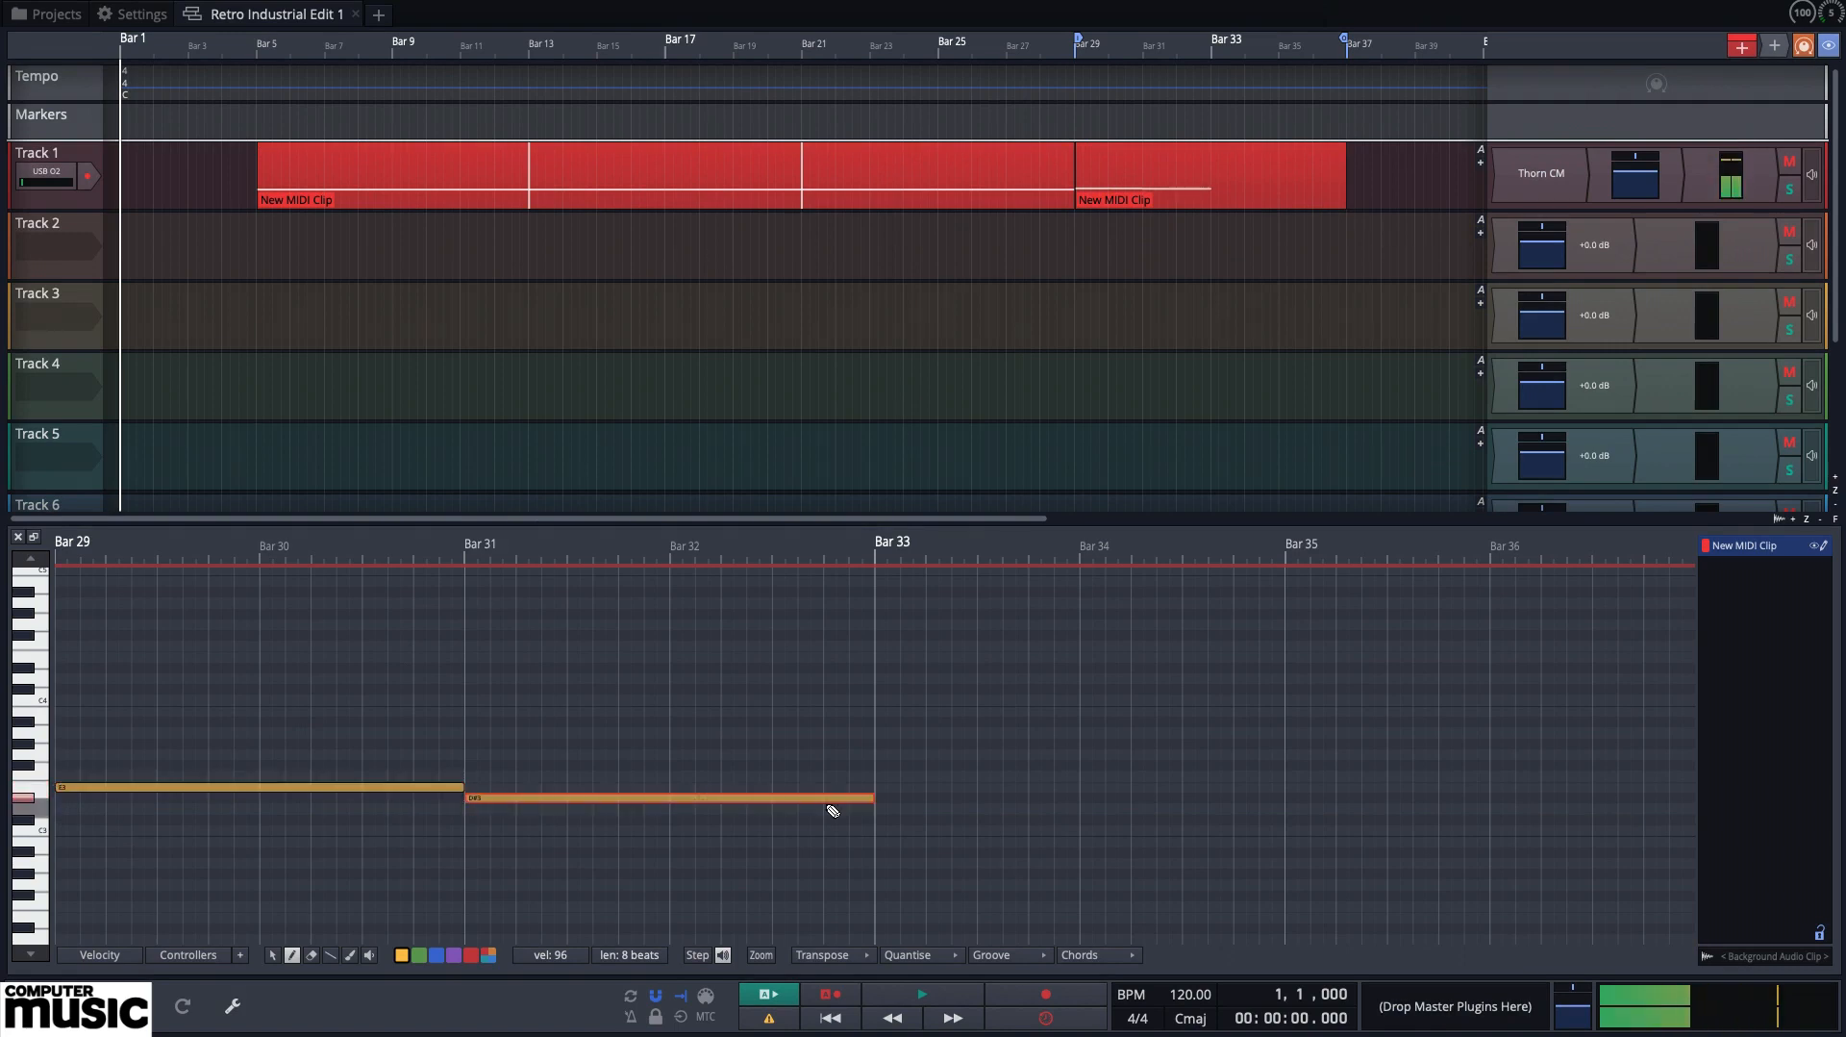
click(878, 787)
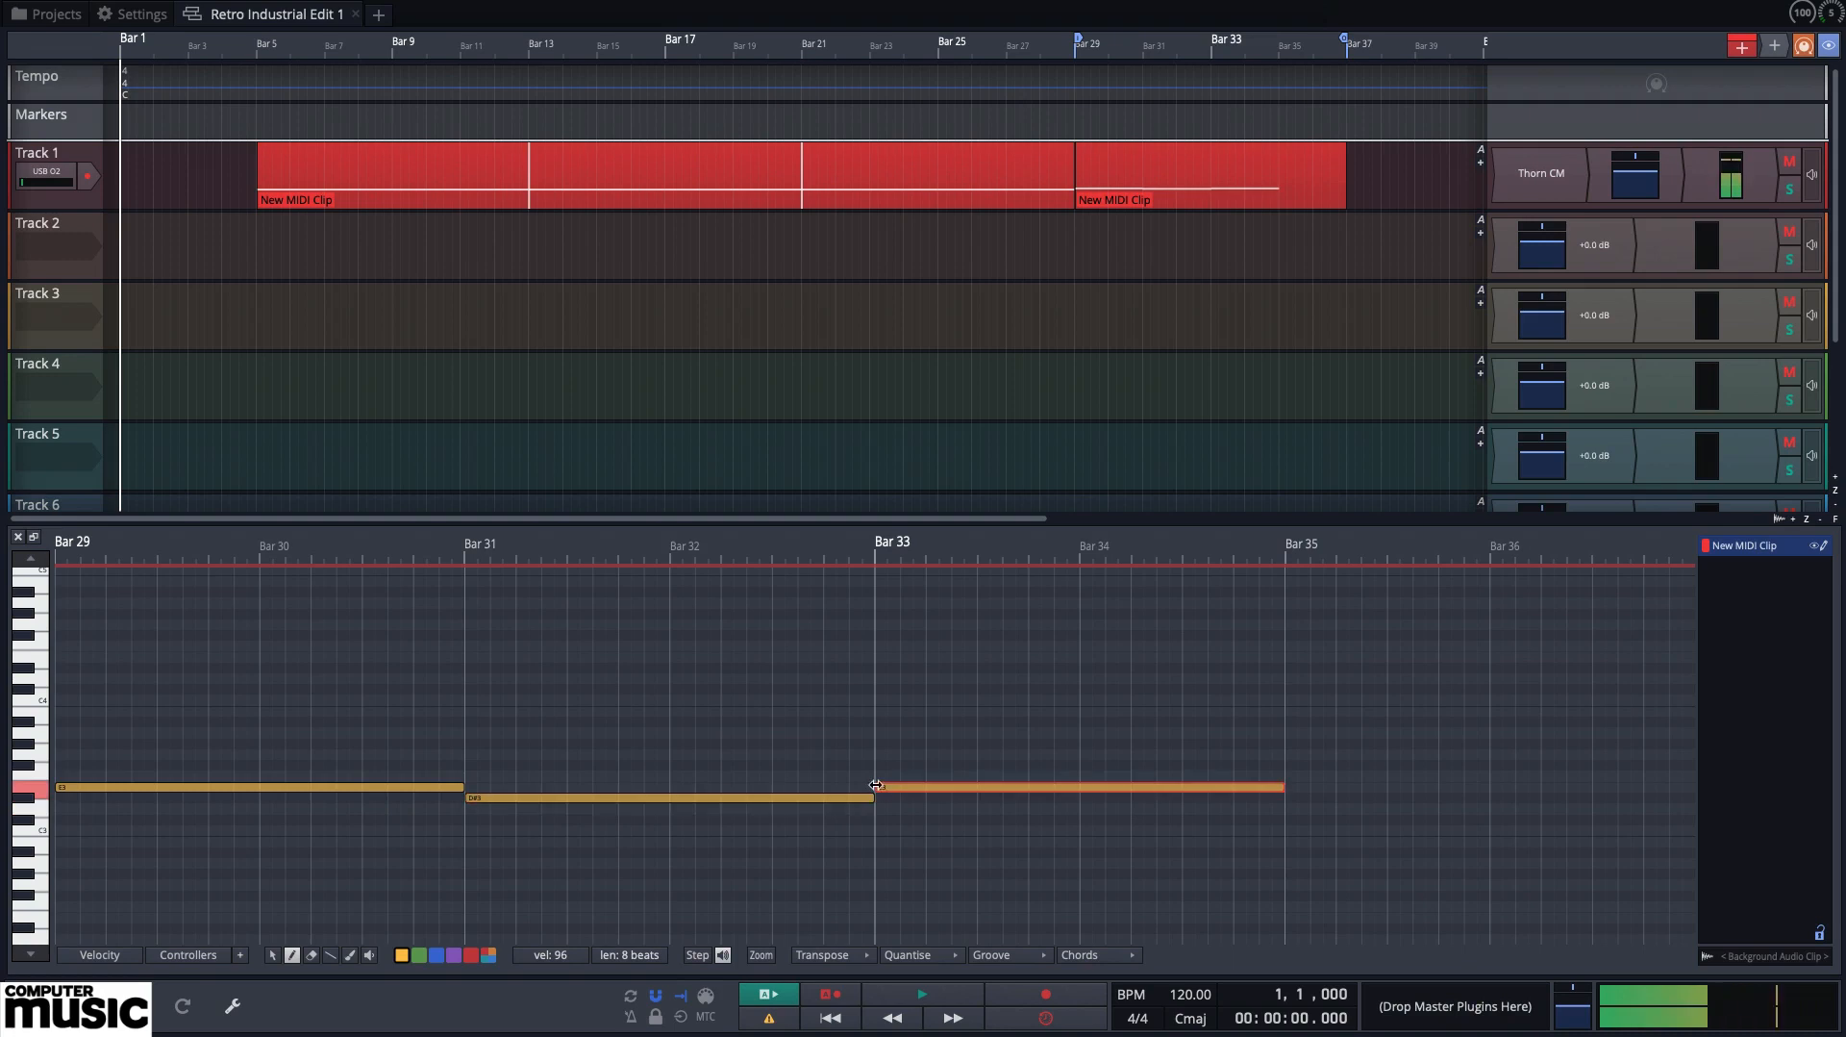
click(1288, 797)
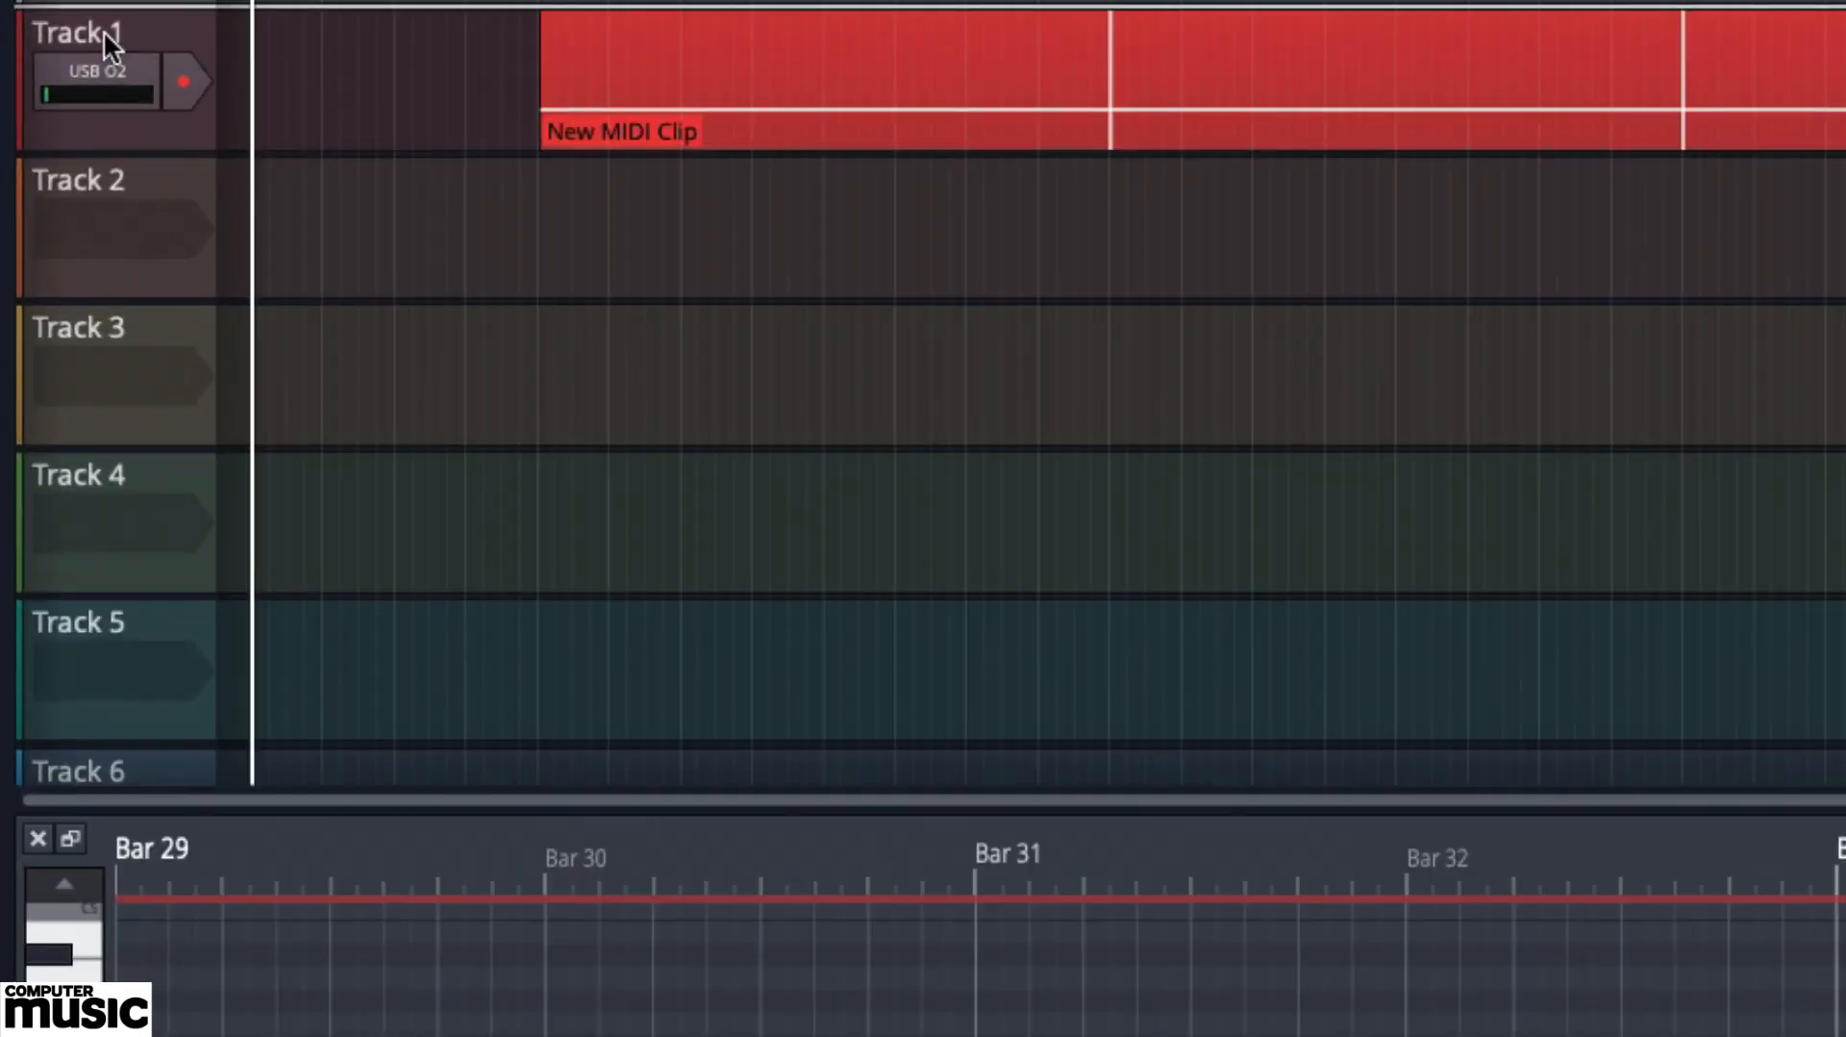
Rename Track 1 as GlitchSeq
click(104, 31)
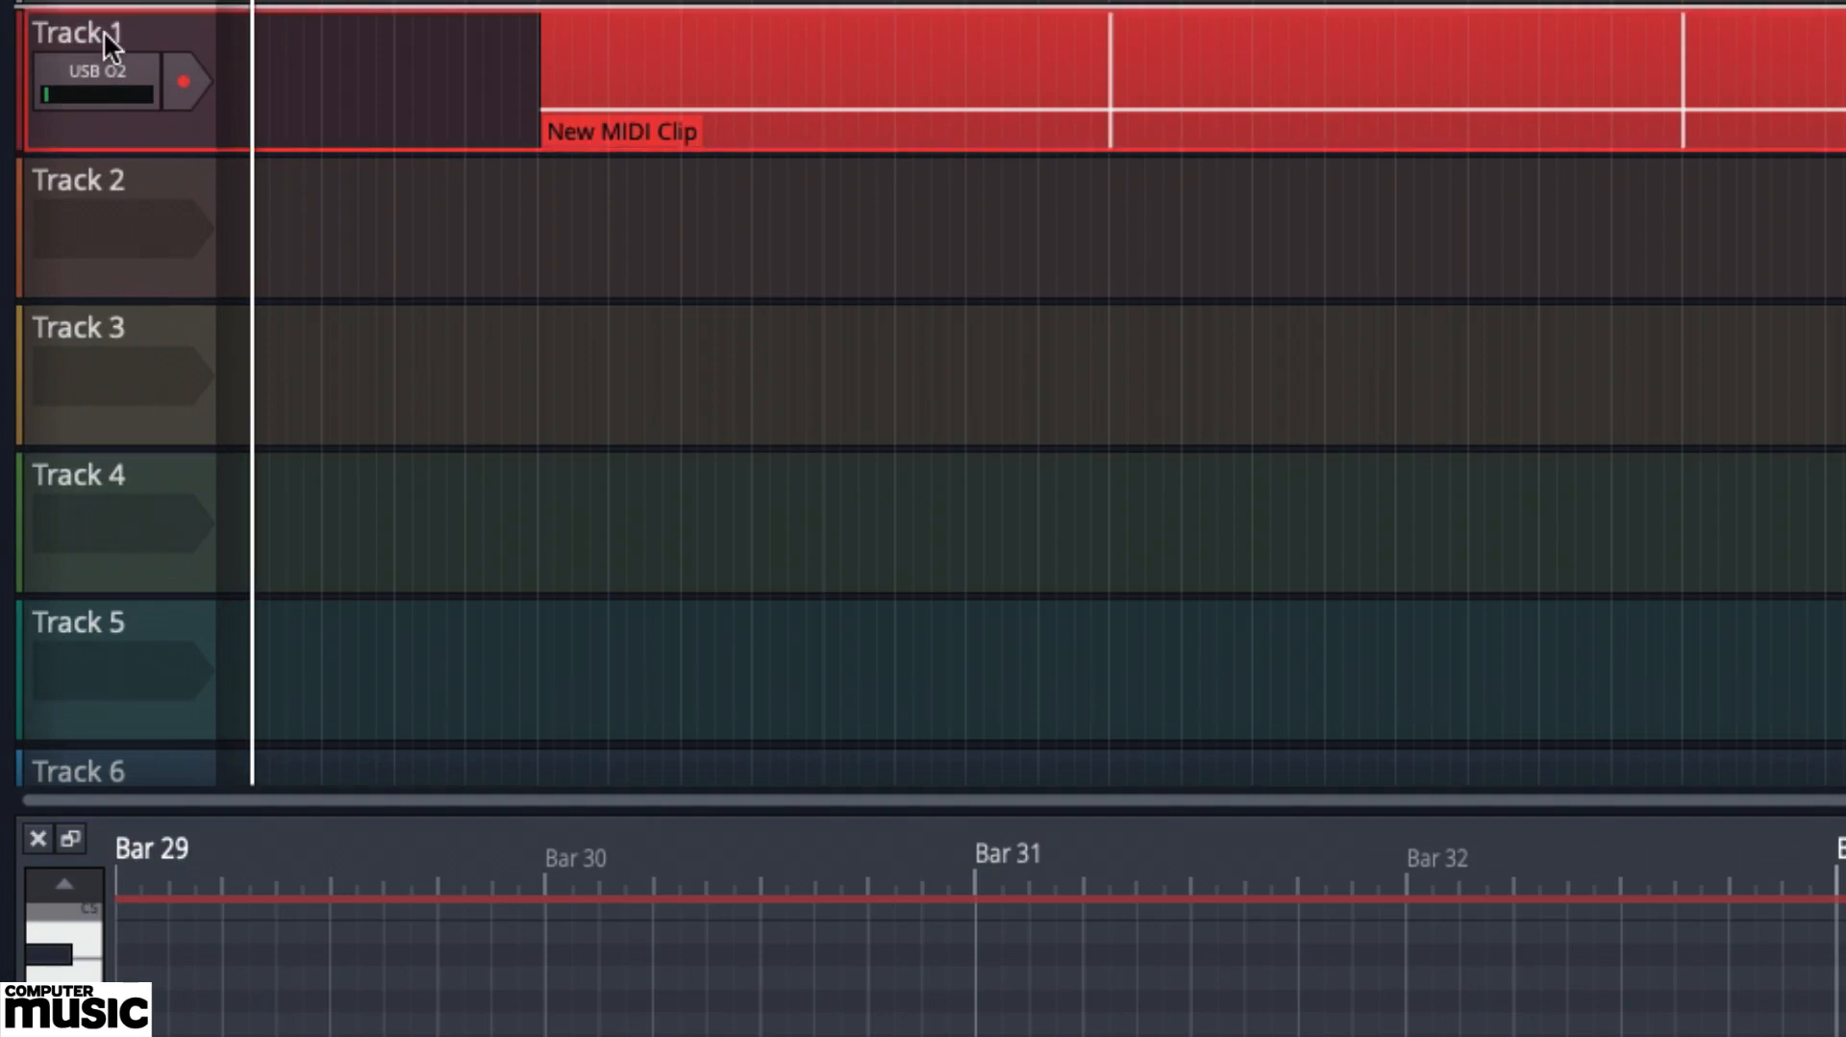
right_click(104, 31)
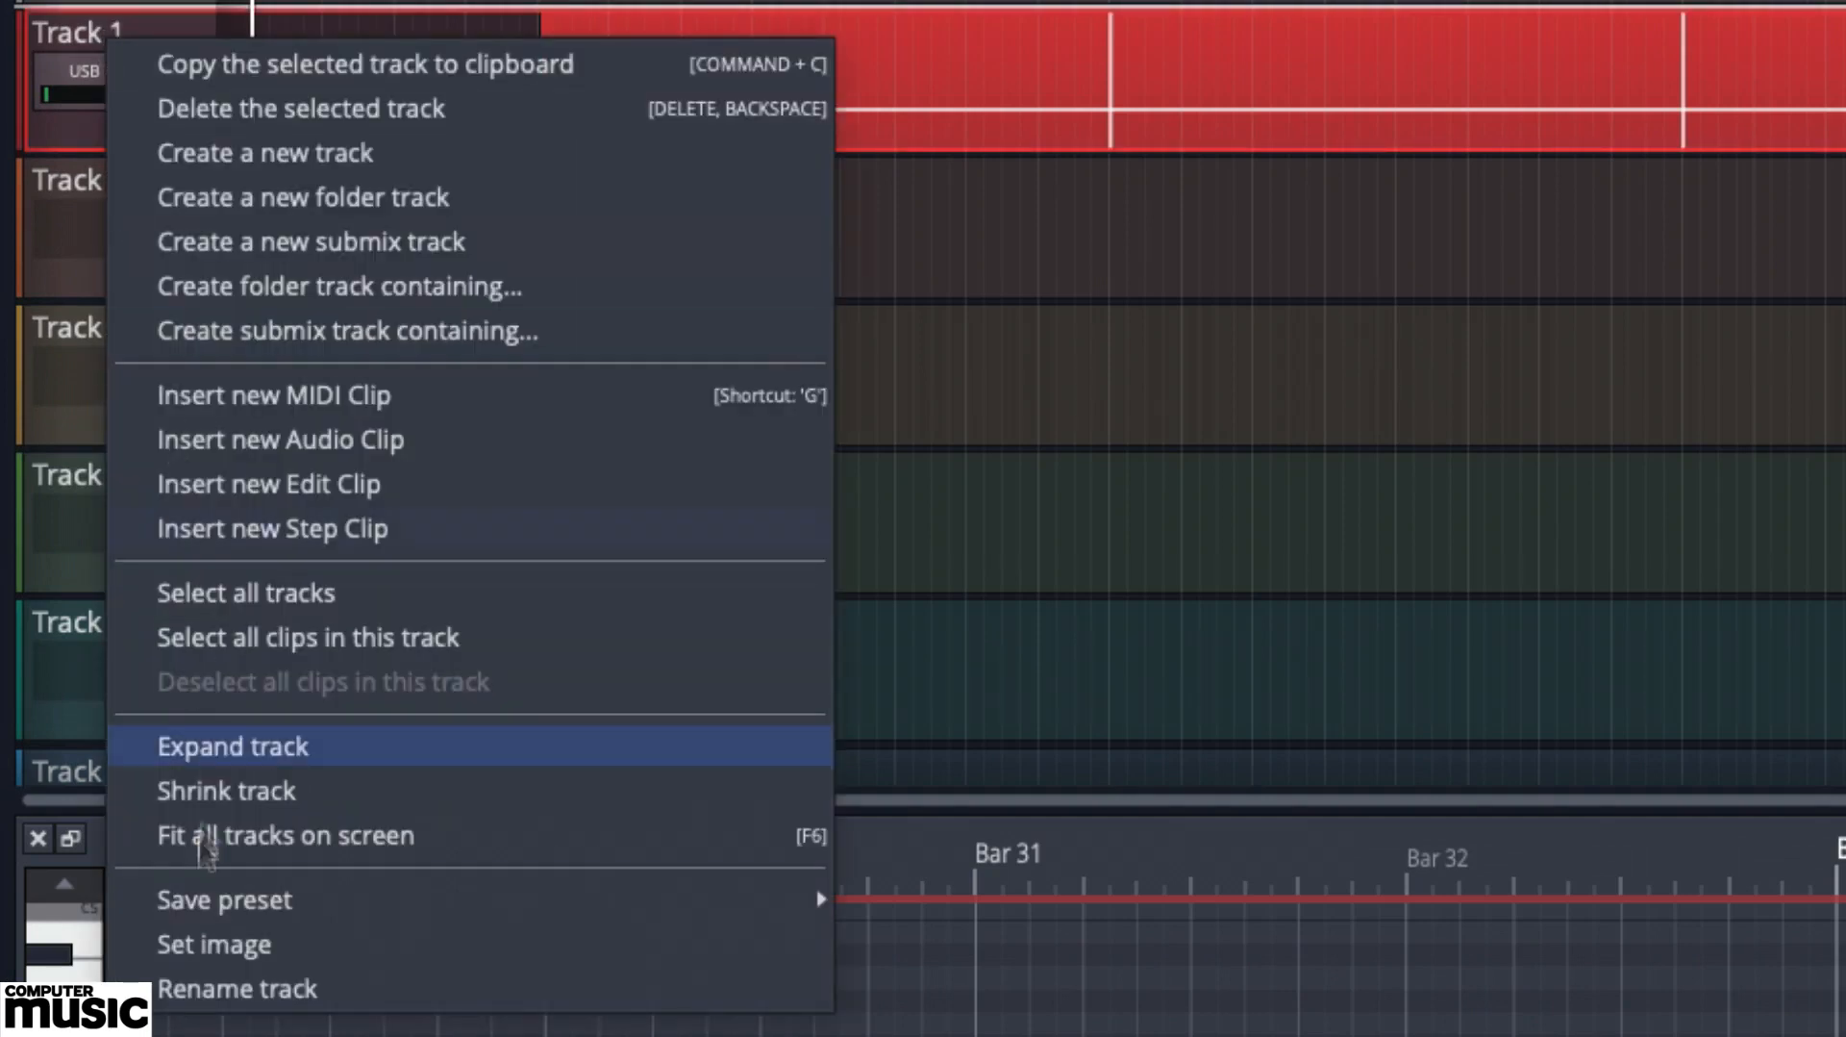
click(218, 981)
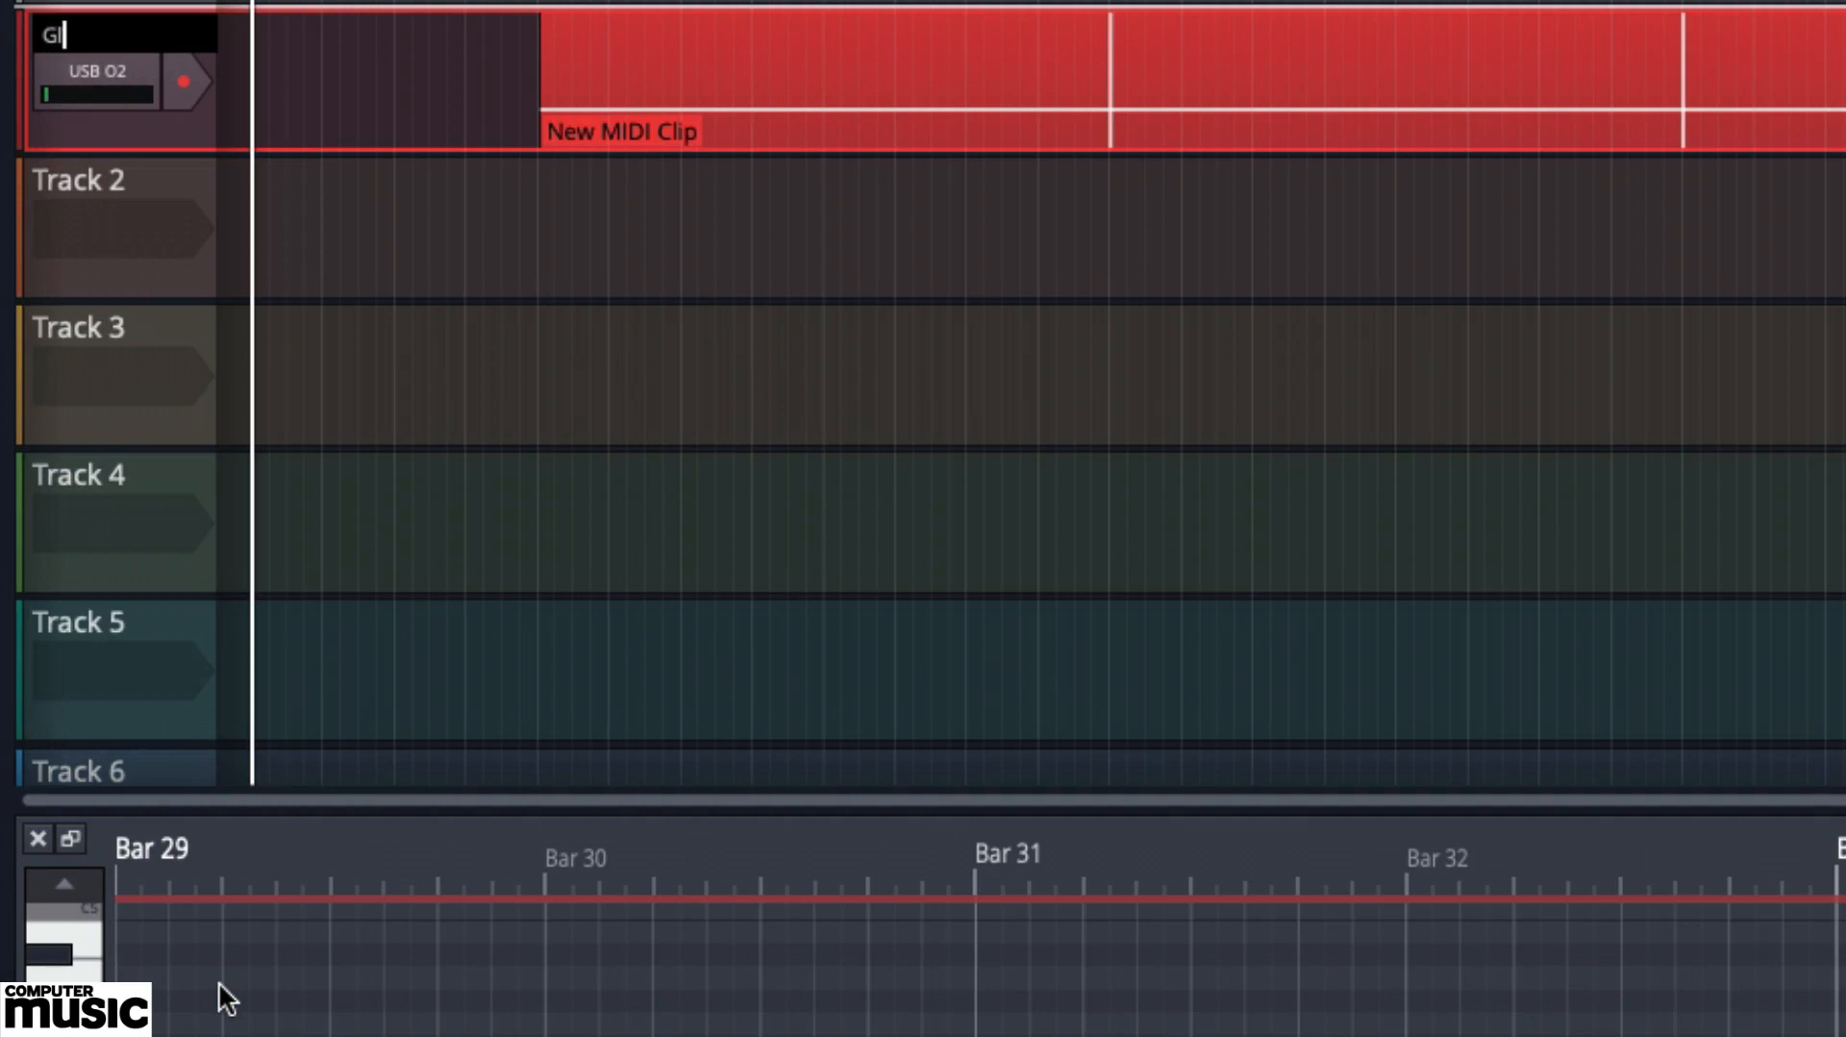
text(GlitchSeq)
key(Return)
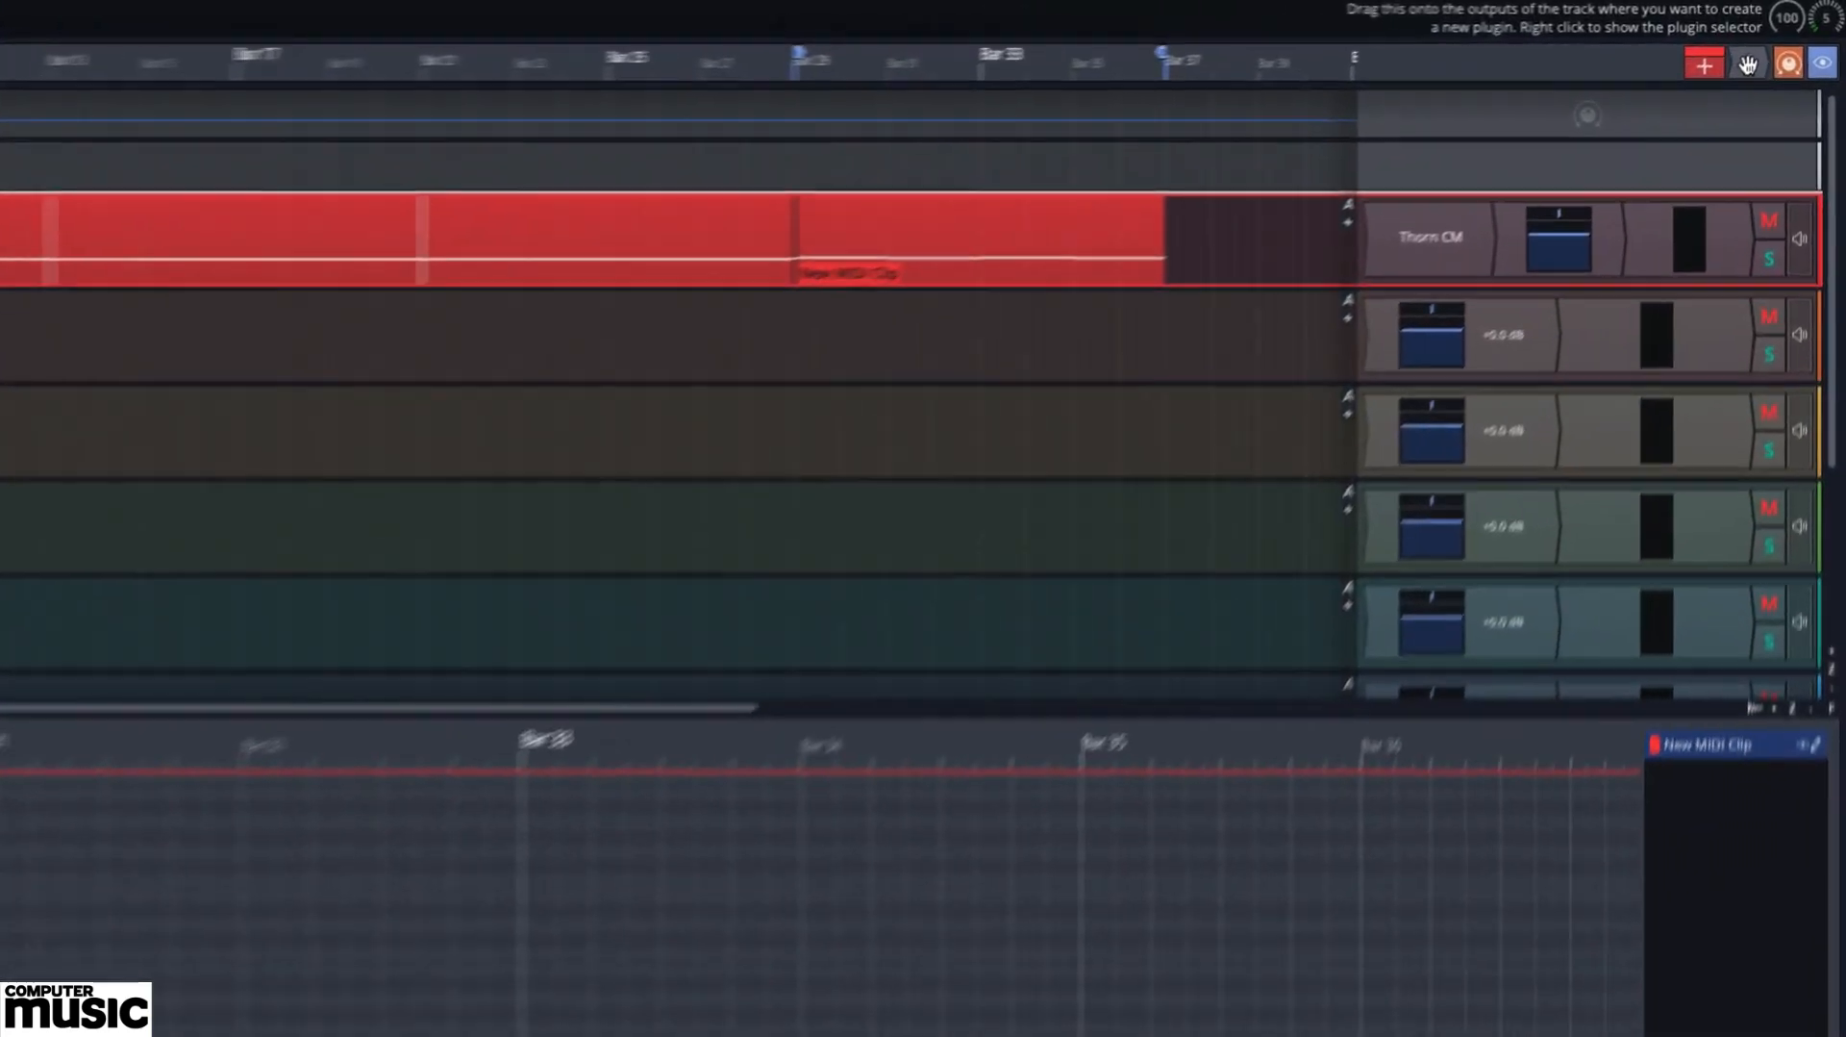
Add the Beat Machine CM synth plugin to Track 2
drag(1741, 46, 1508, 250)
drag(1377, 346, 1377, 348)
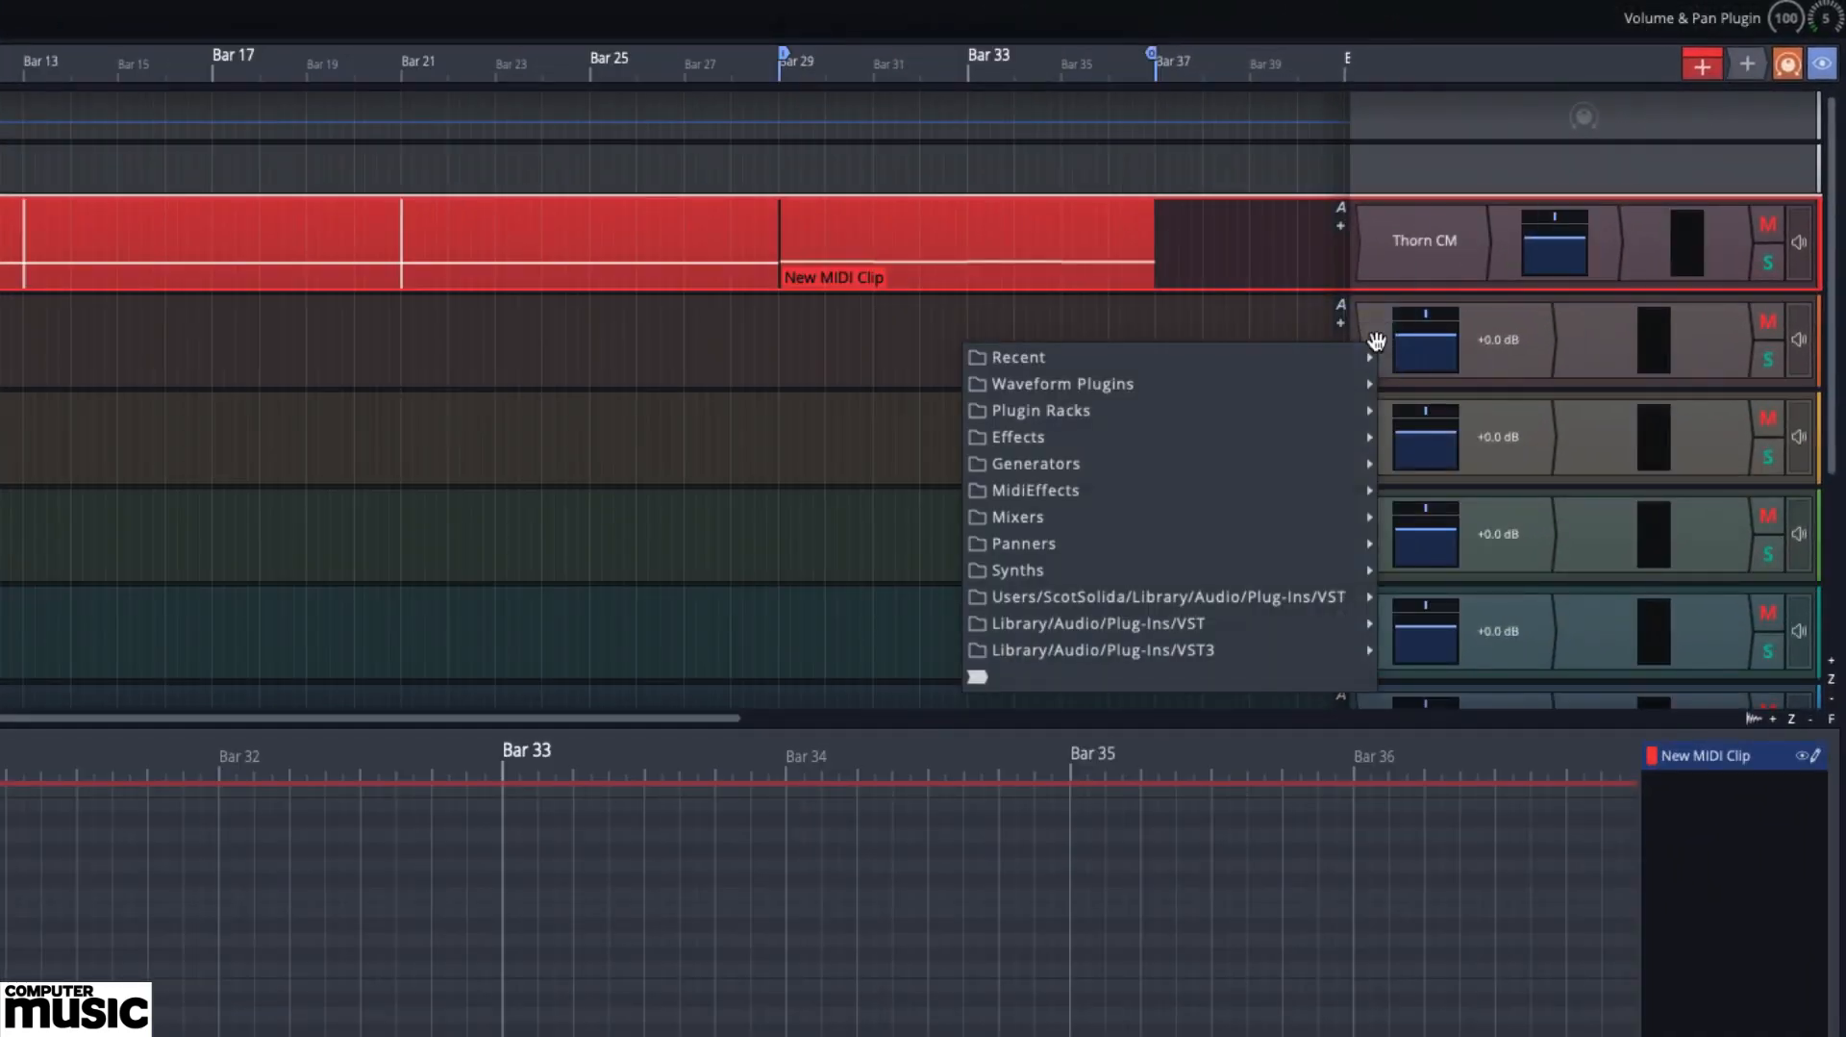
mouse_move(1199, 574)
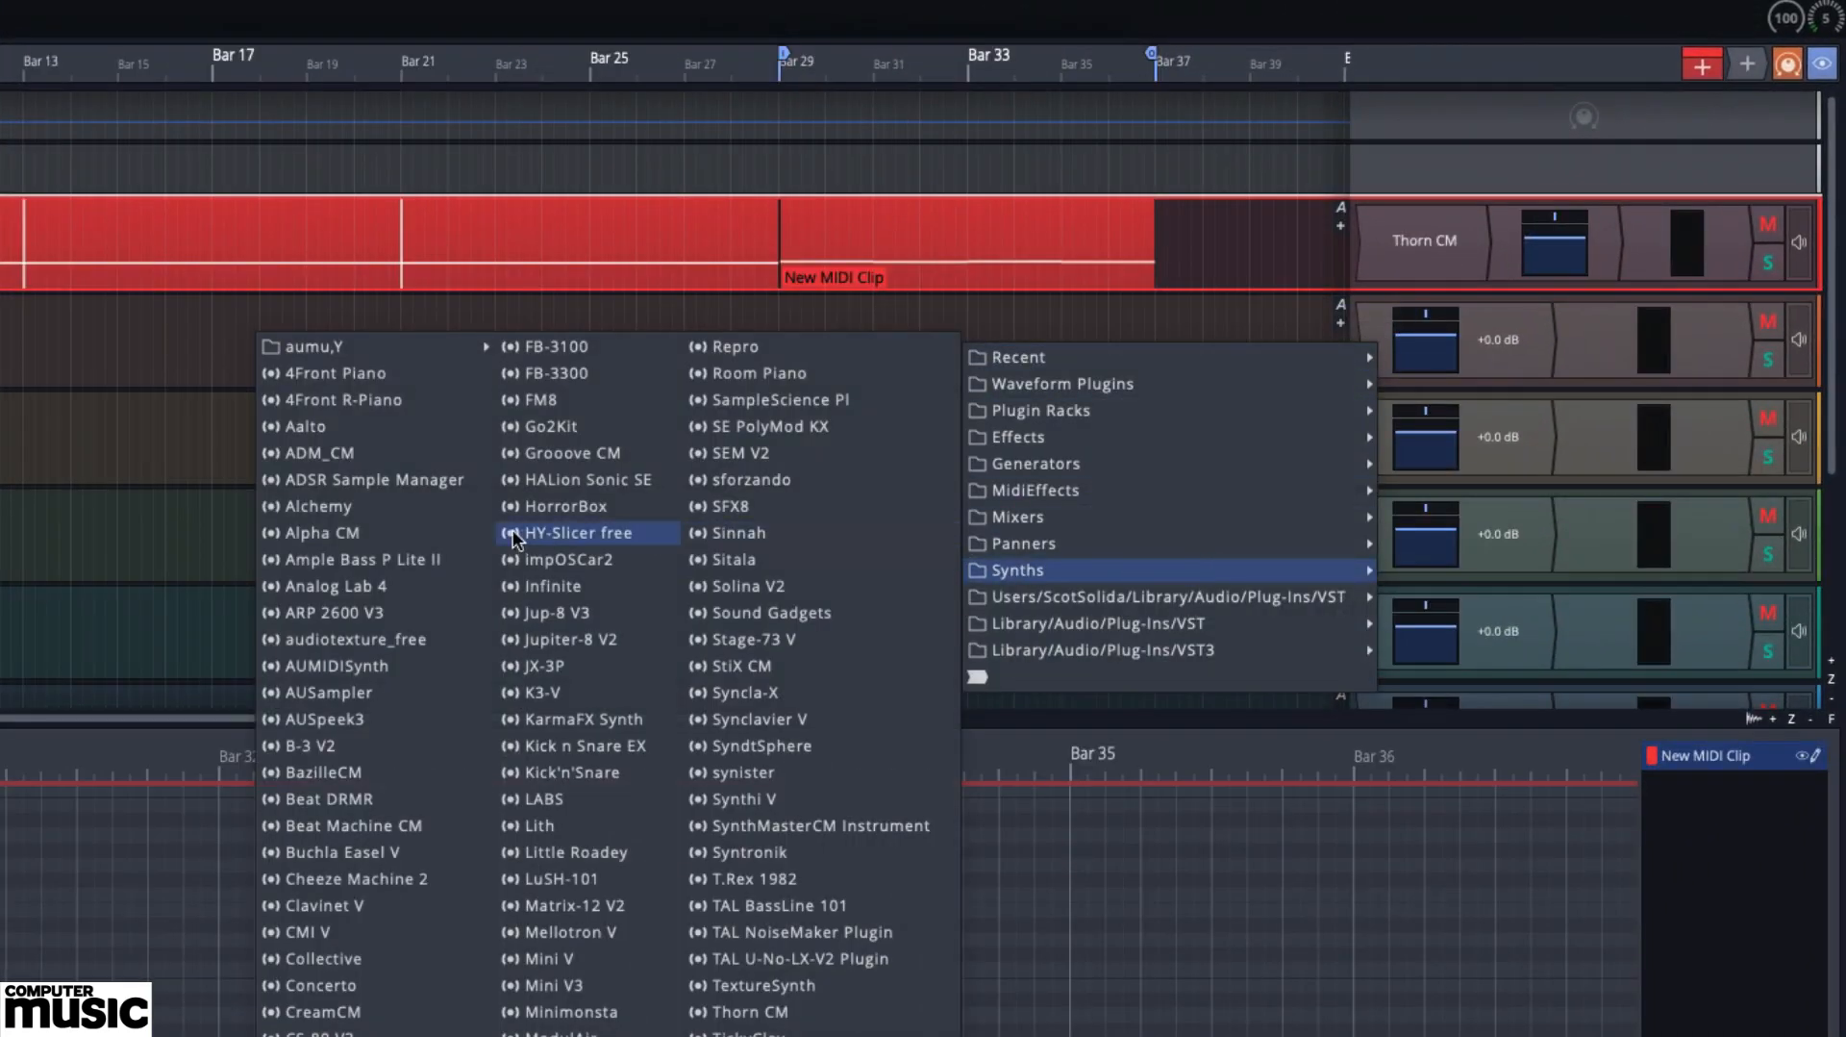
click(317, 829)
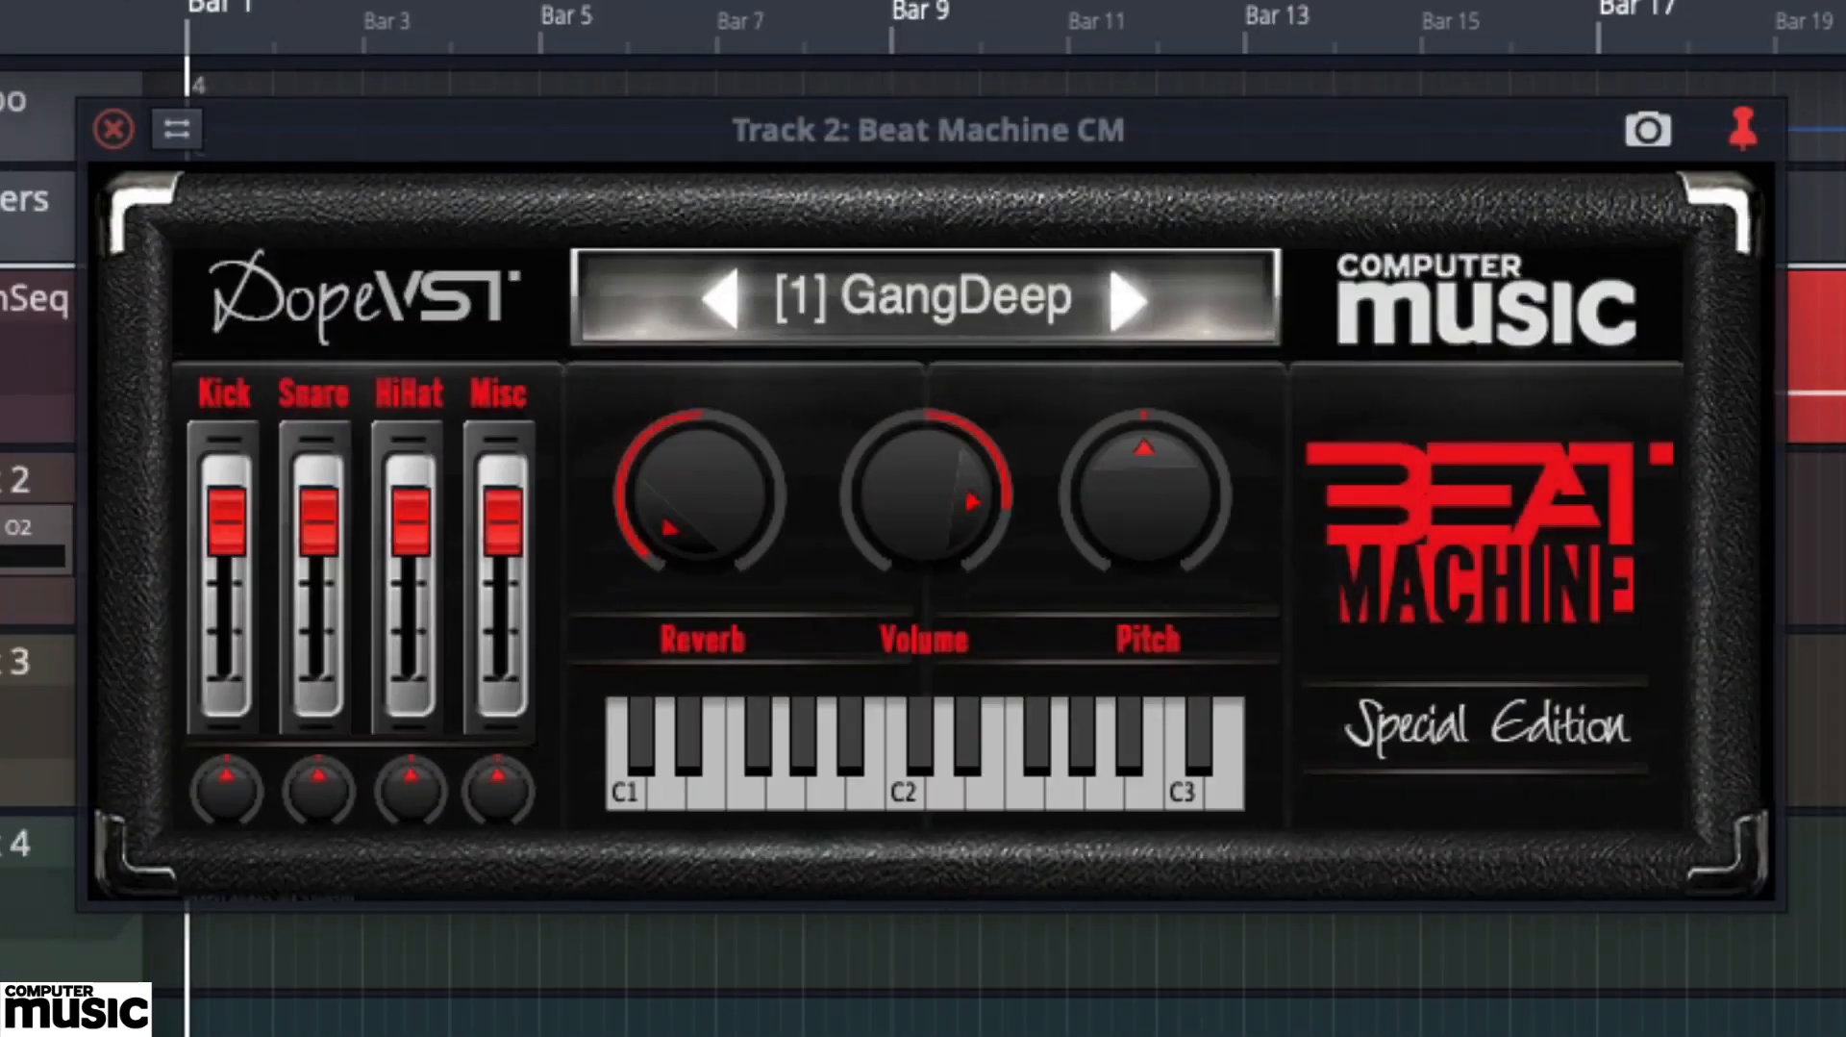
Load the Lost Cannon kit in Beat Machine CM, audition its C1 sound and close the plugin window
click(1010, 305)
click(1127, 202)
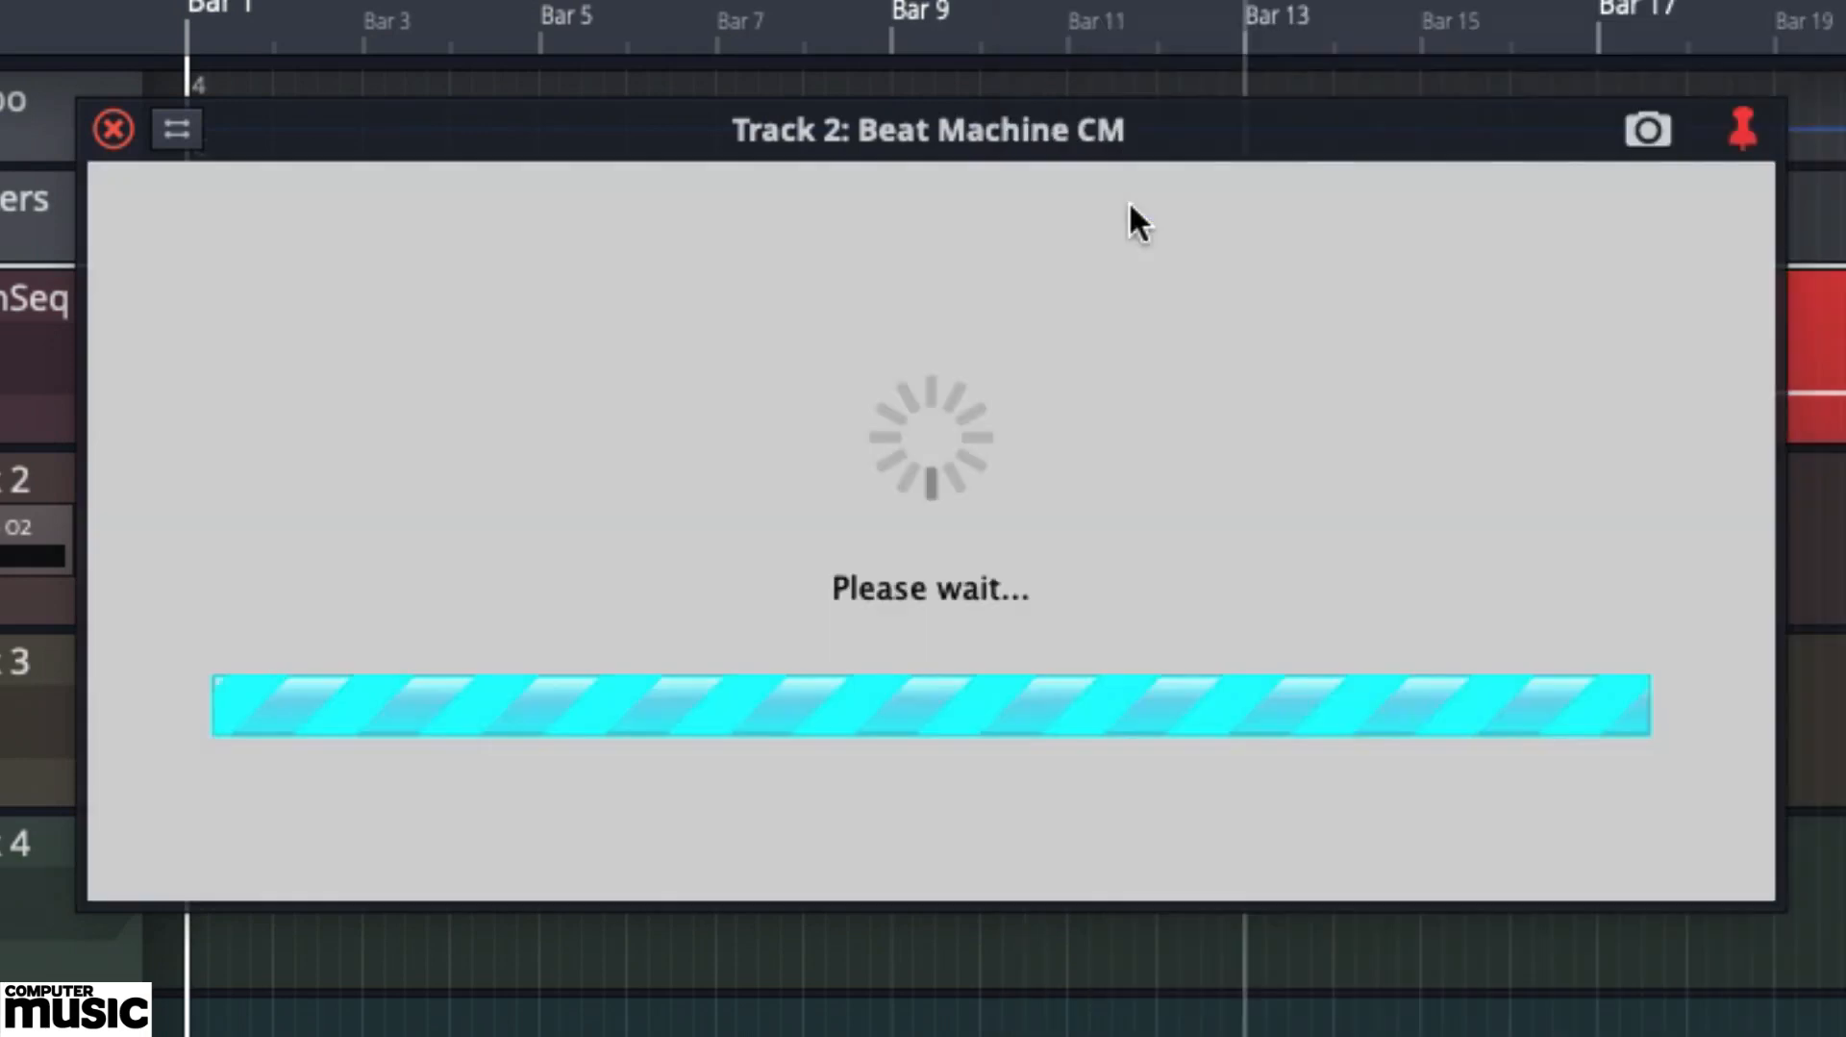
click(623, 788)
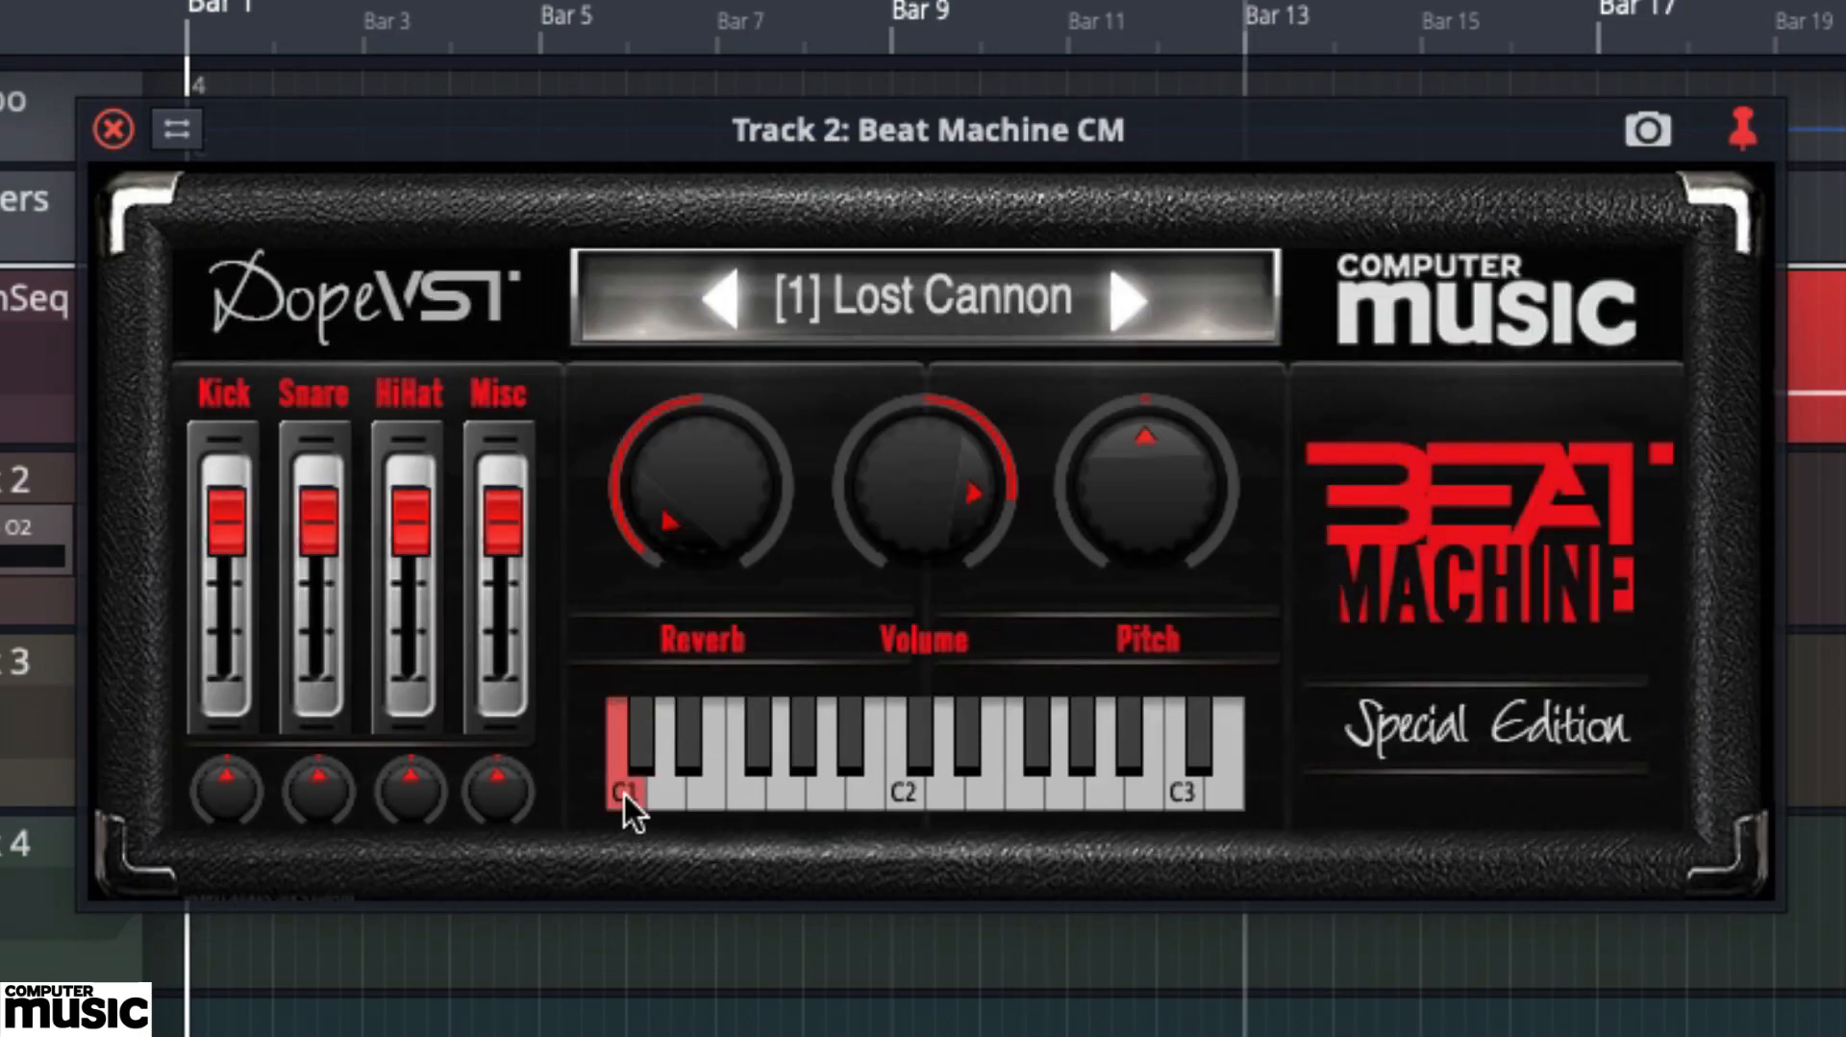
click(112, 127)
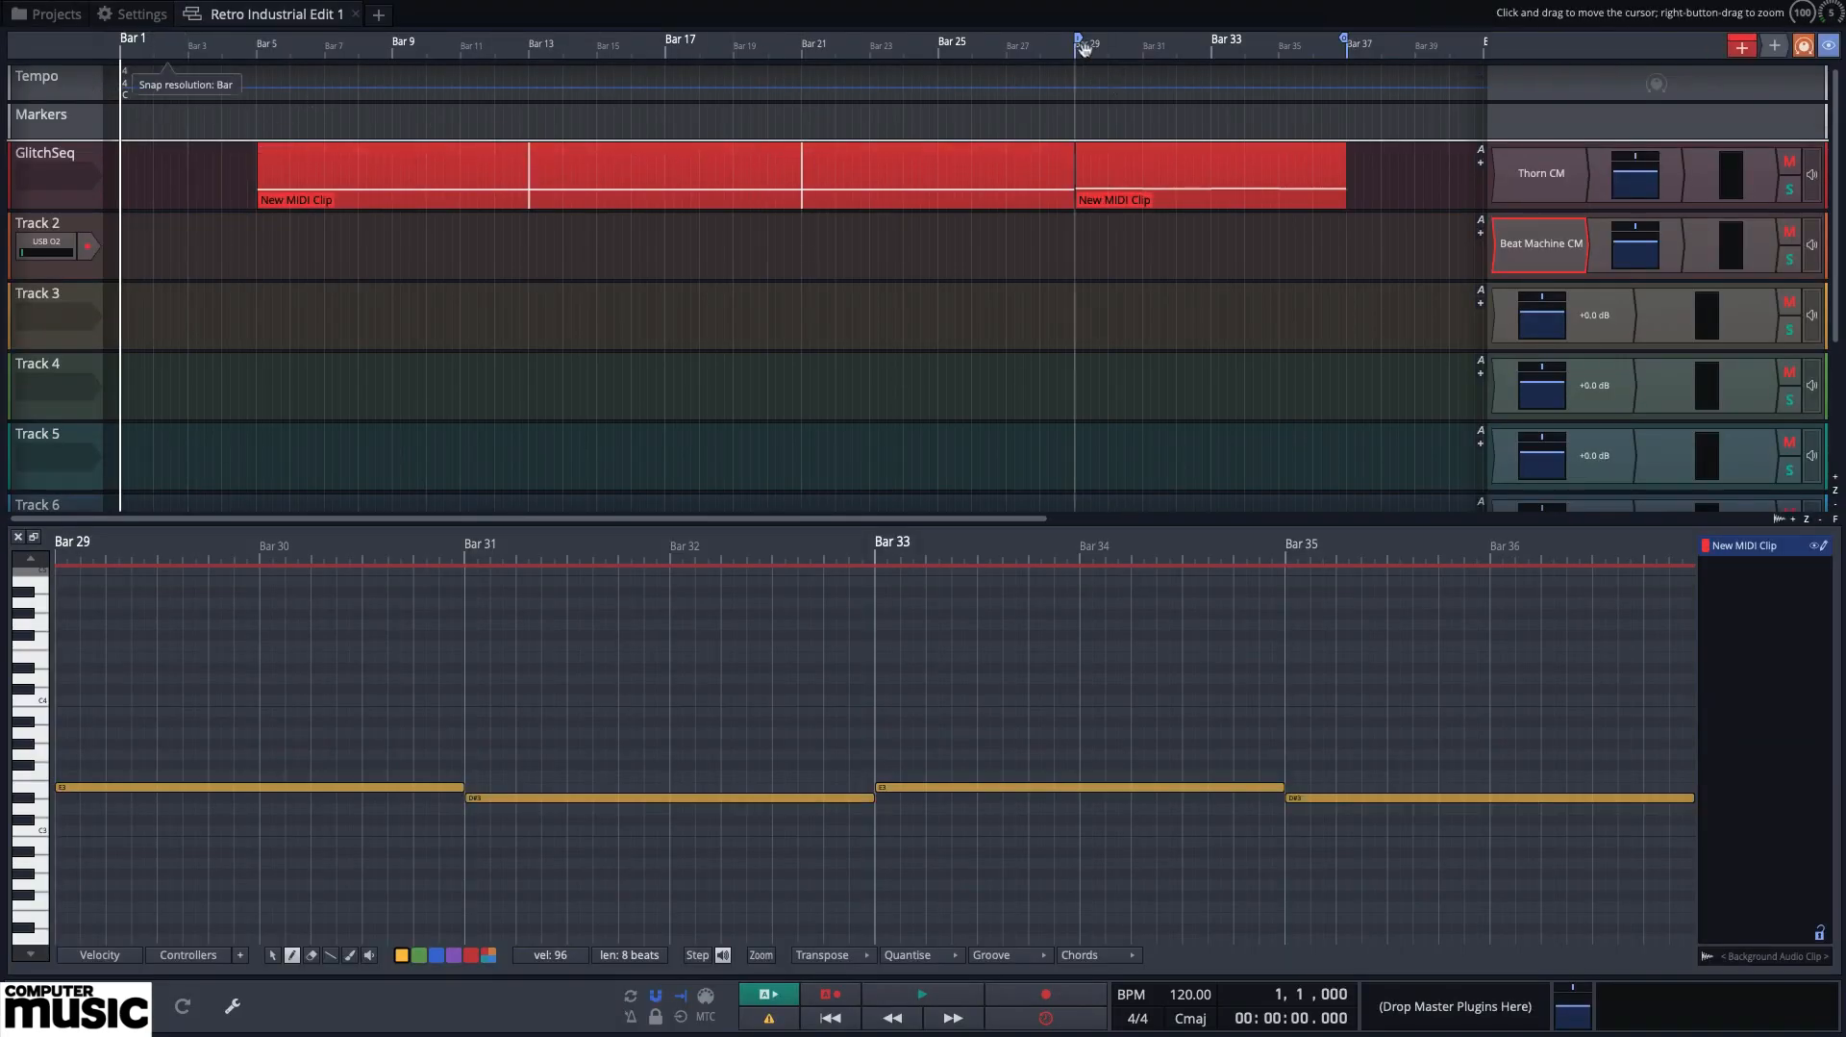
Set the loop range from bar 5 to bar 7 and insert a new MIDI clip across it on Track 2
drag(1064, 46, 260, 51)
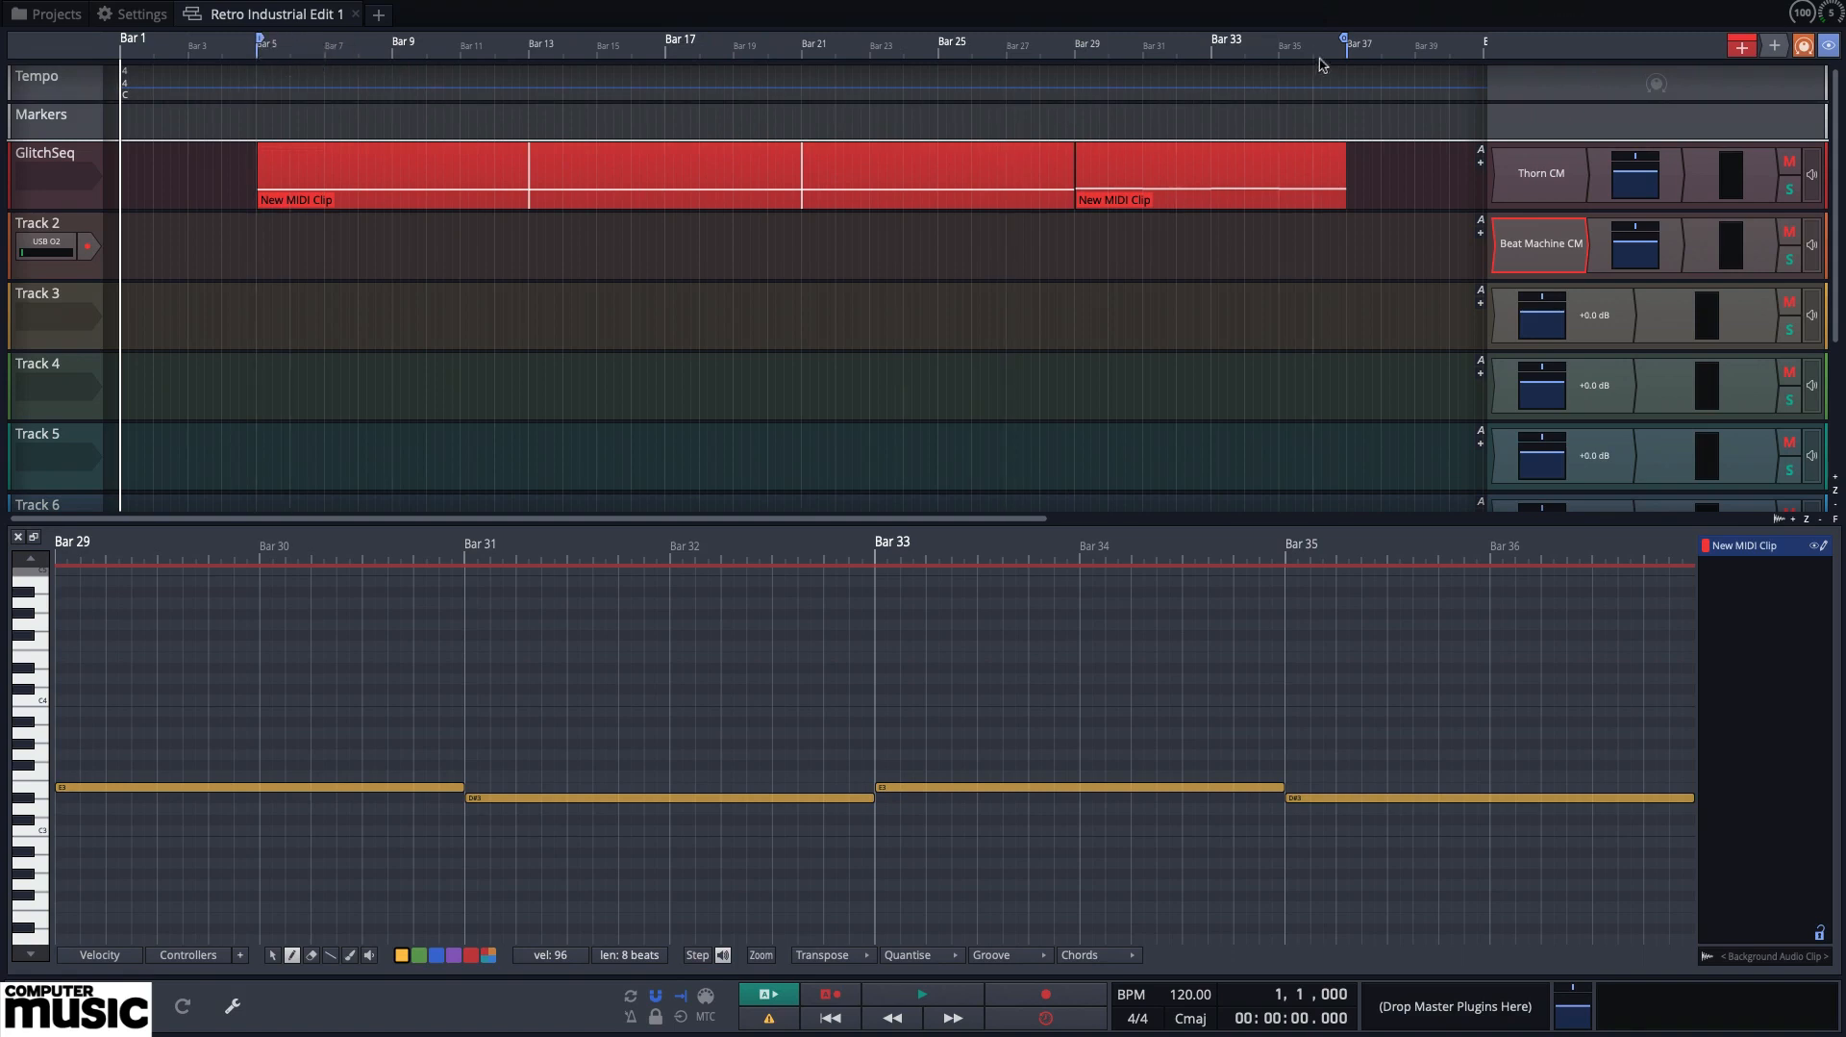
mouse_move(1344, 39)
mouse_down()
mouse_move(509, 48)
mouse_move(327, 74)
mouse_up()
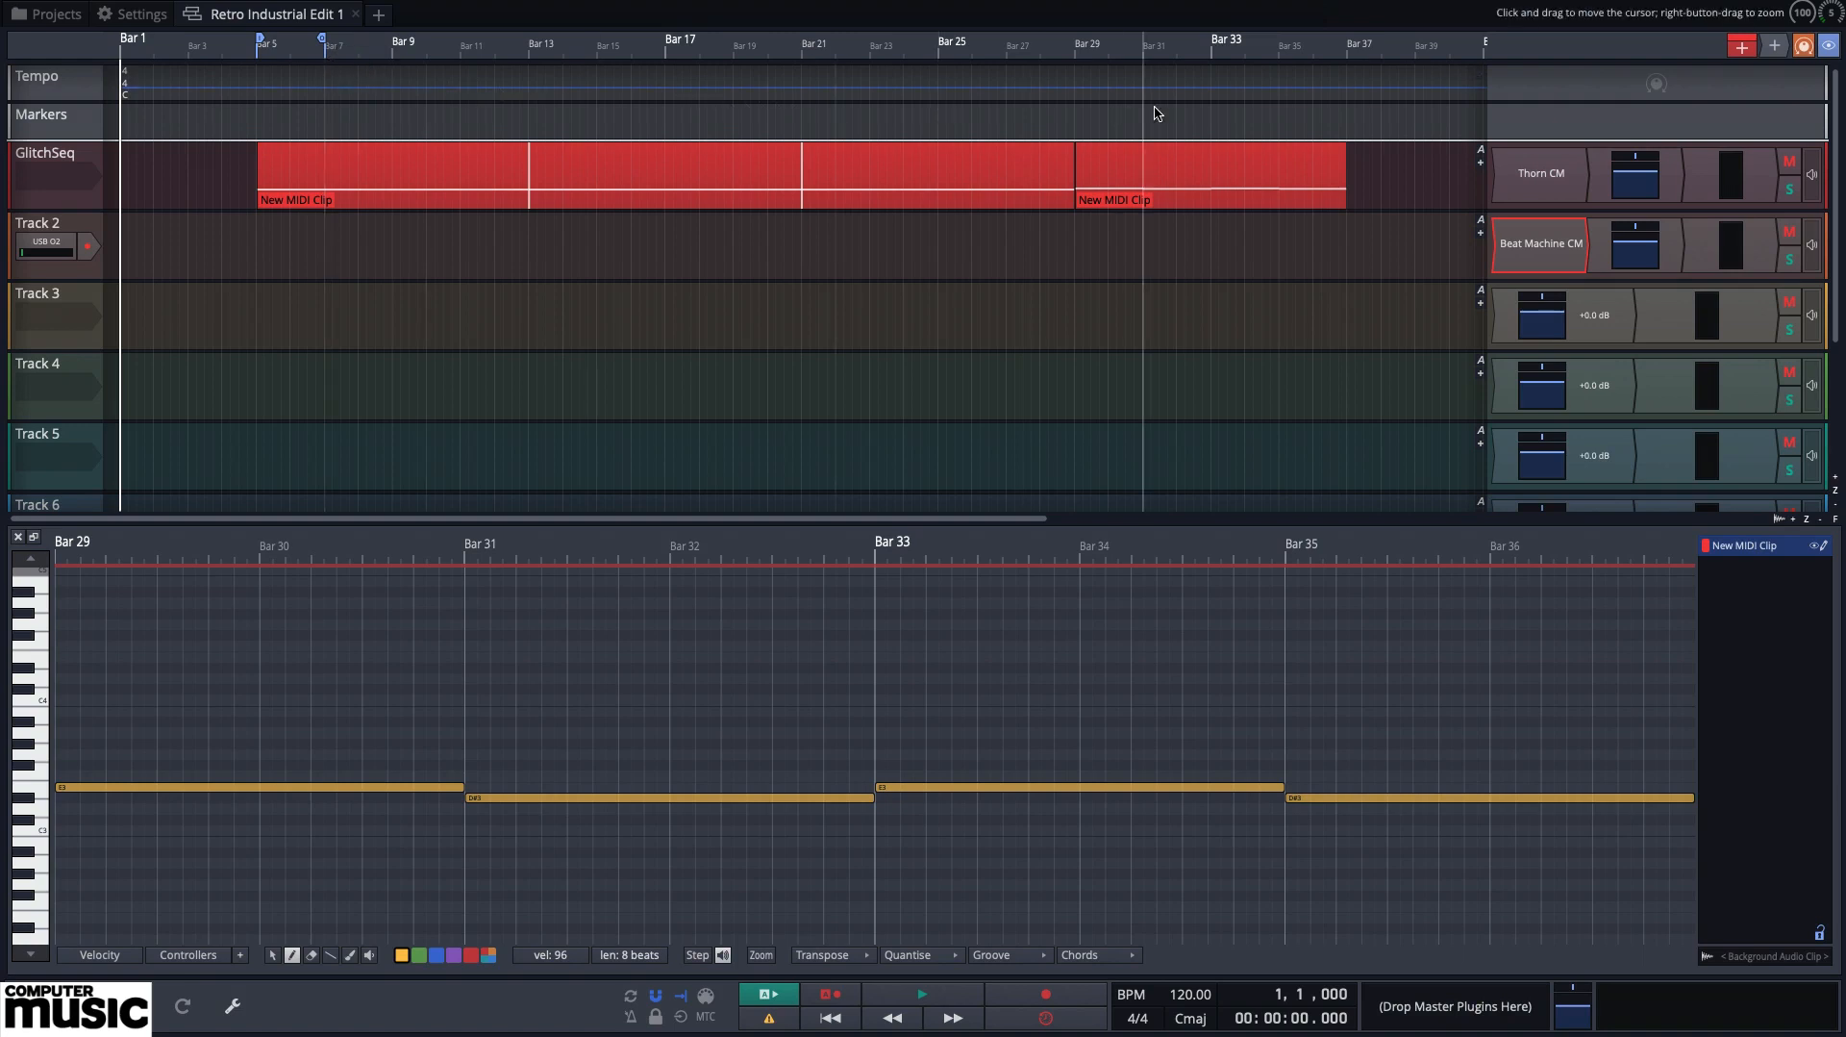
drag(1740, 50, 259, 212)
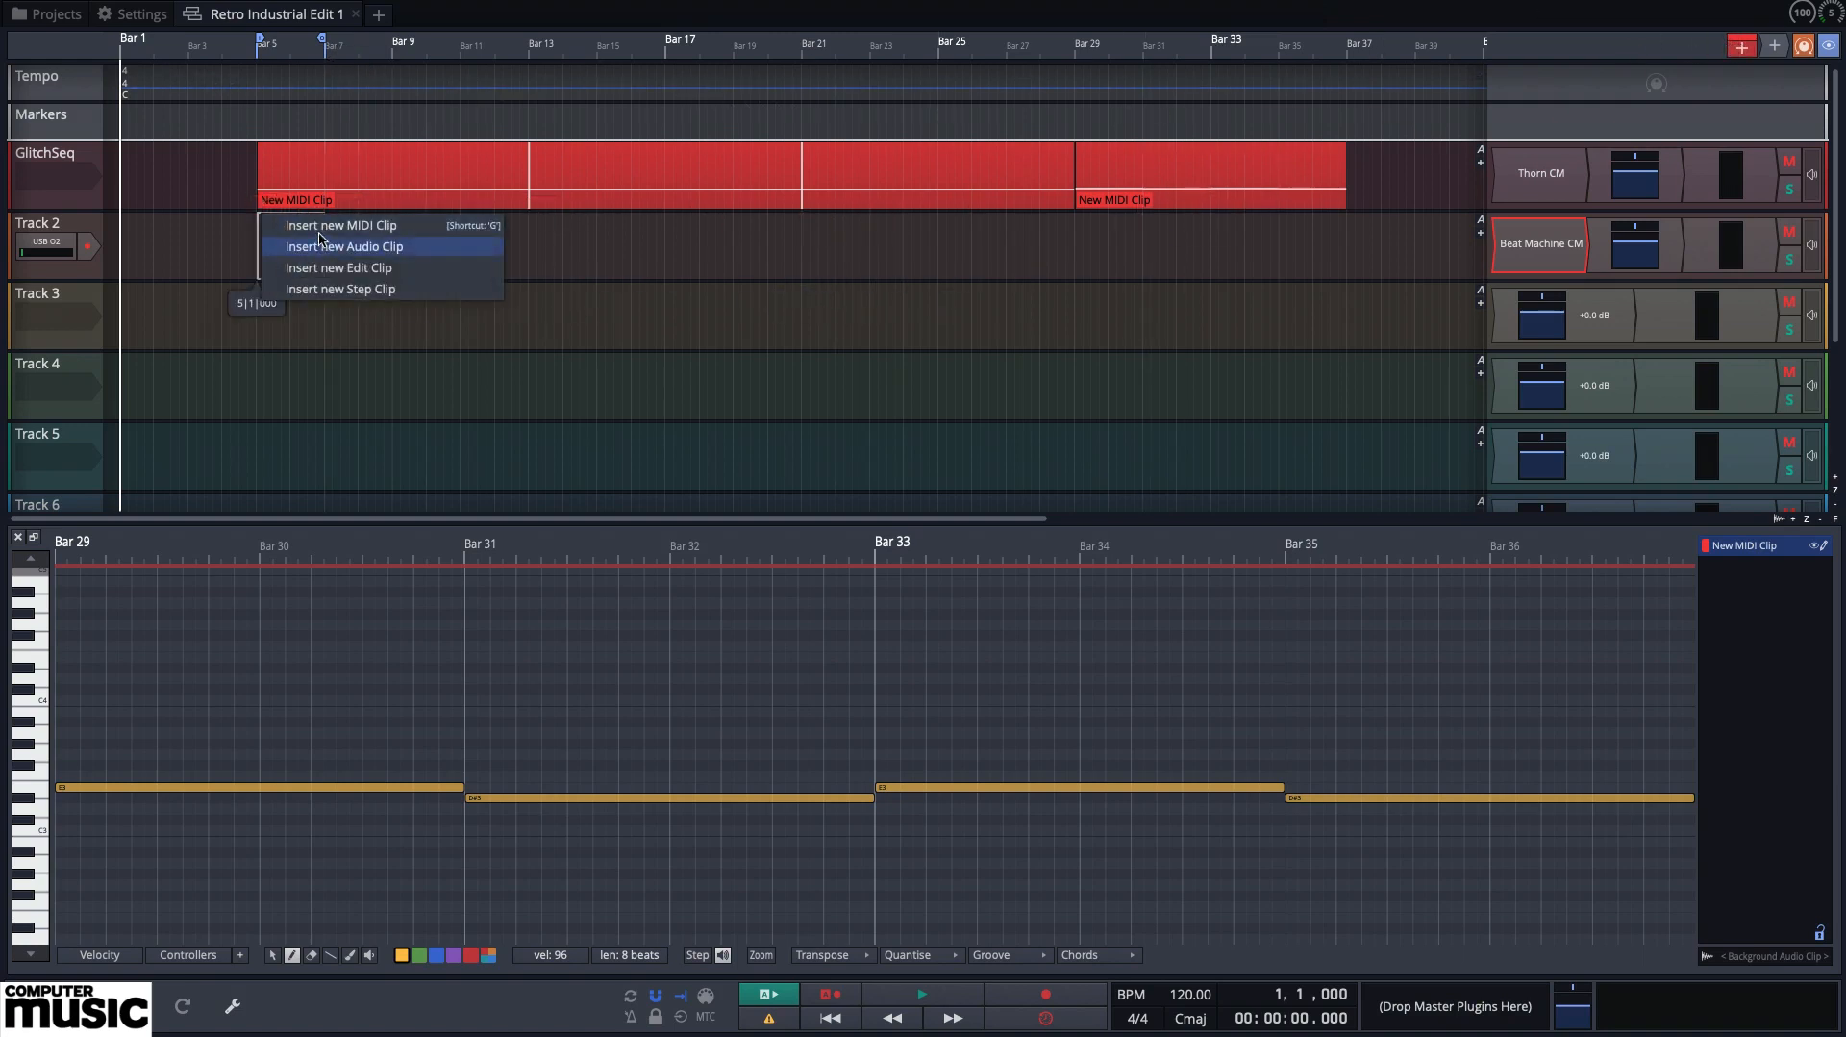
click(321, 228)
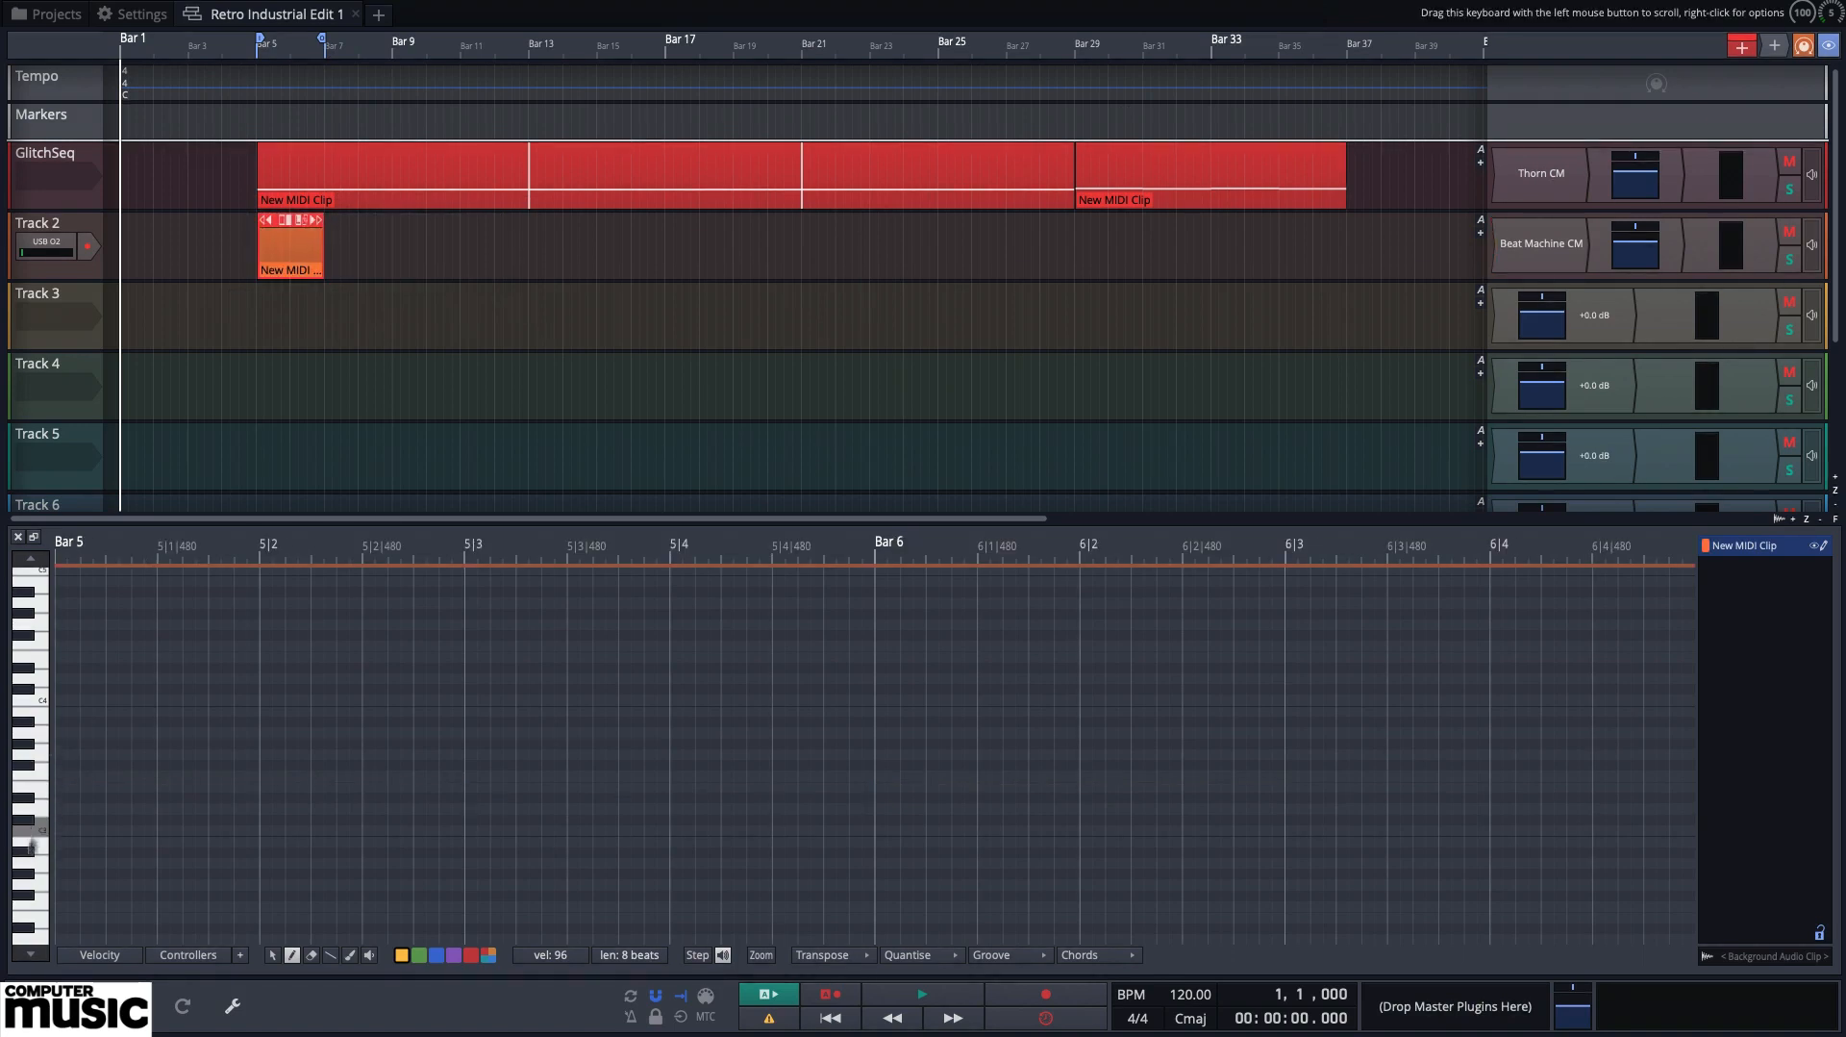
Set the note length to 1/4 beat and place a C2 note on every beat of bars 5 and 6 in the Track 2 clip
drag(34, 952, 52, 899)
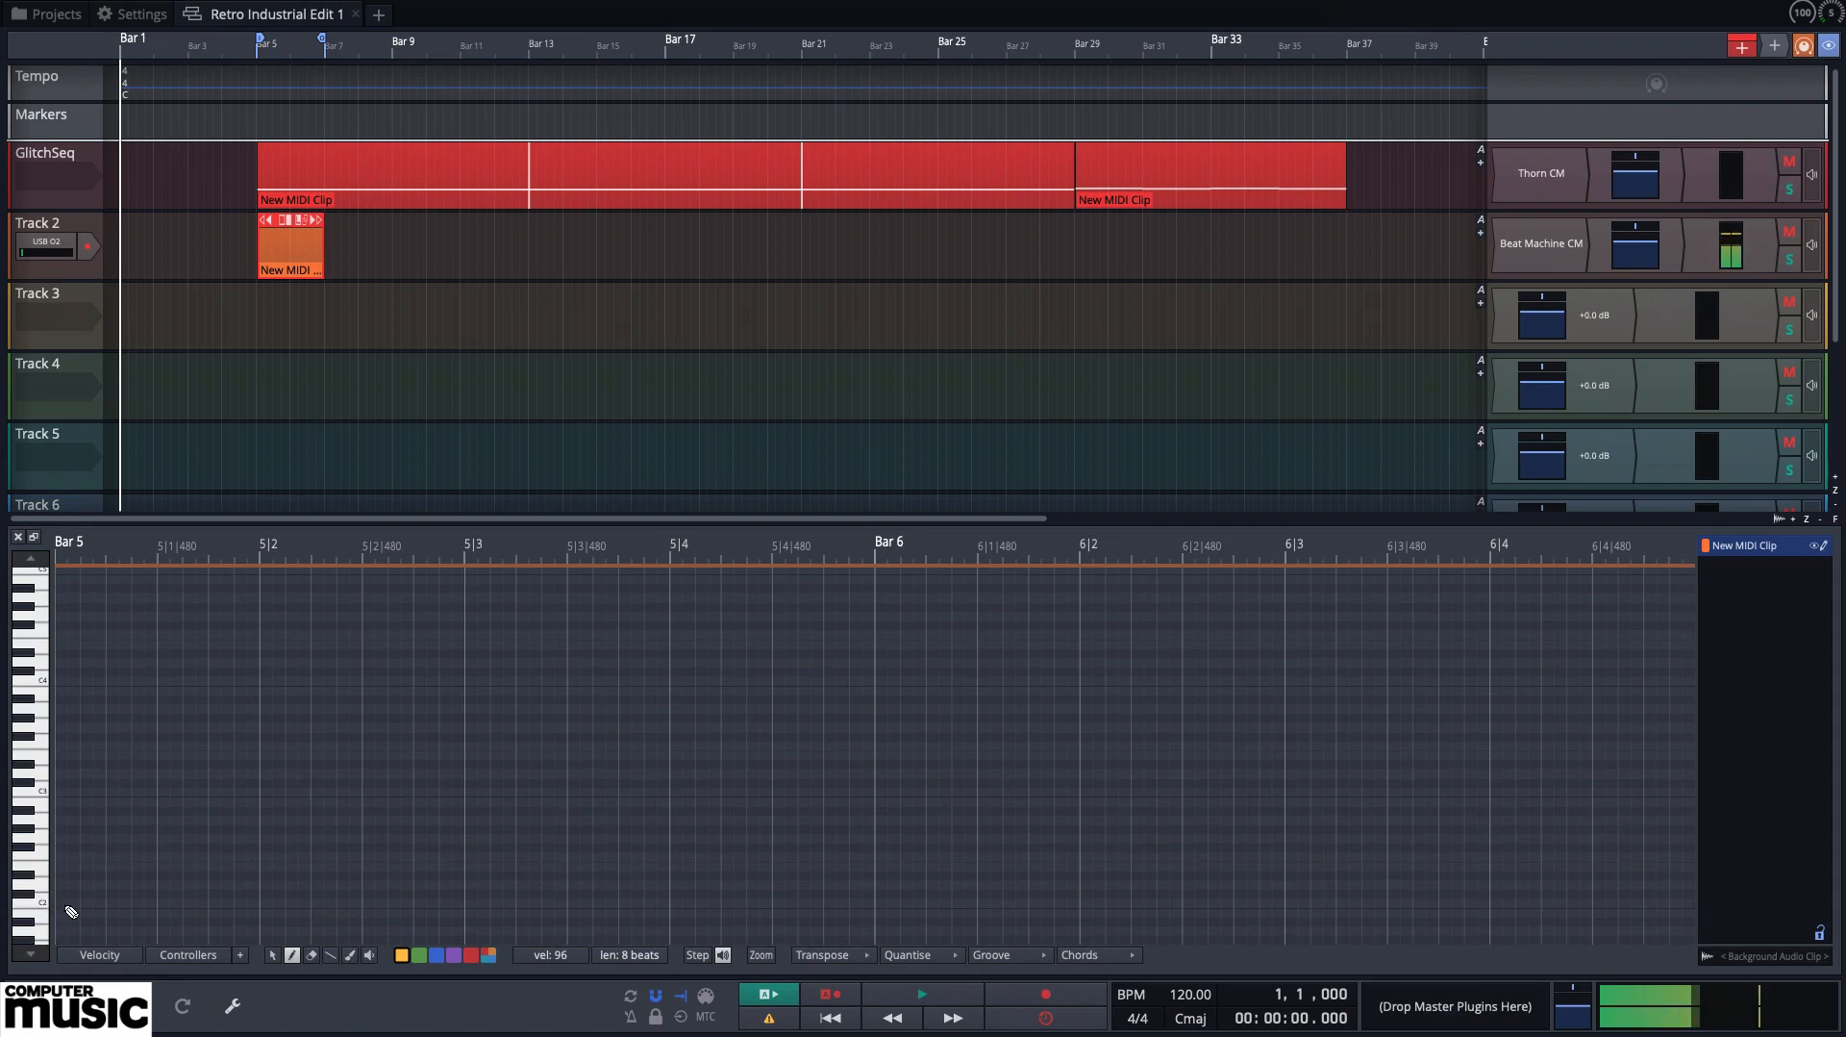
click(629, 954)
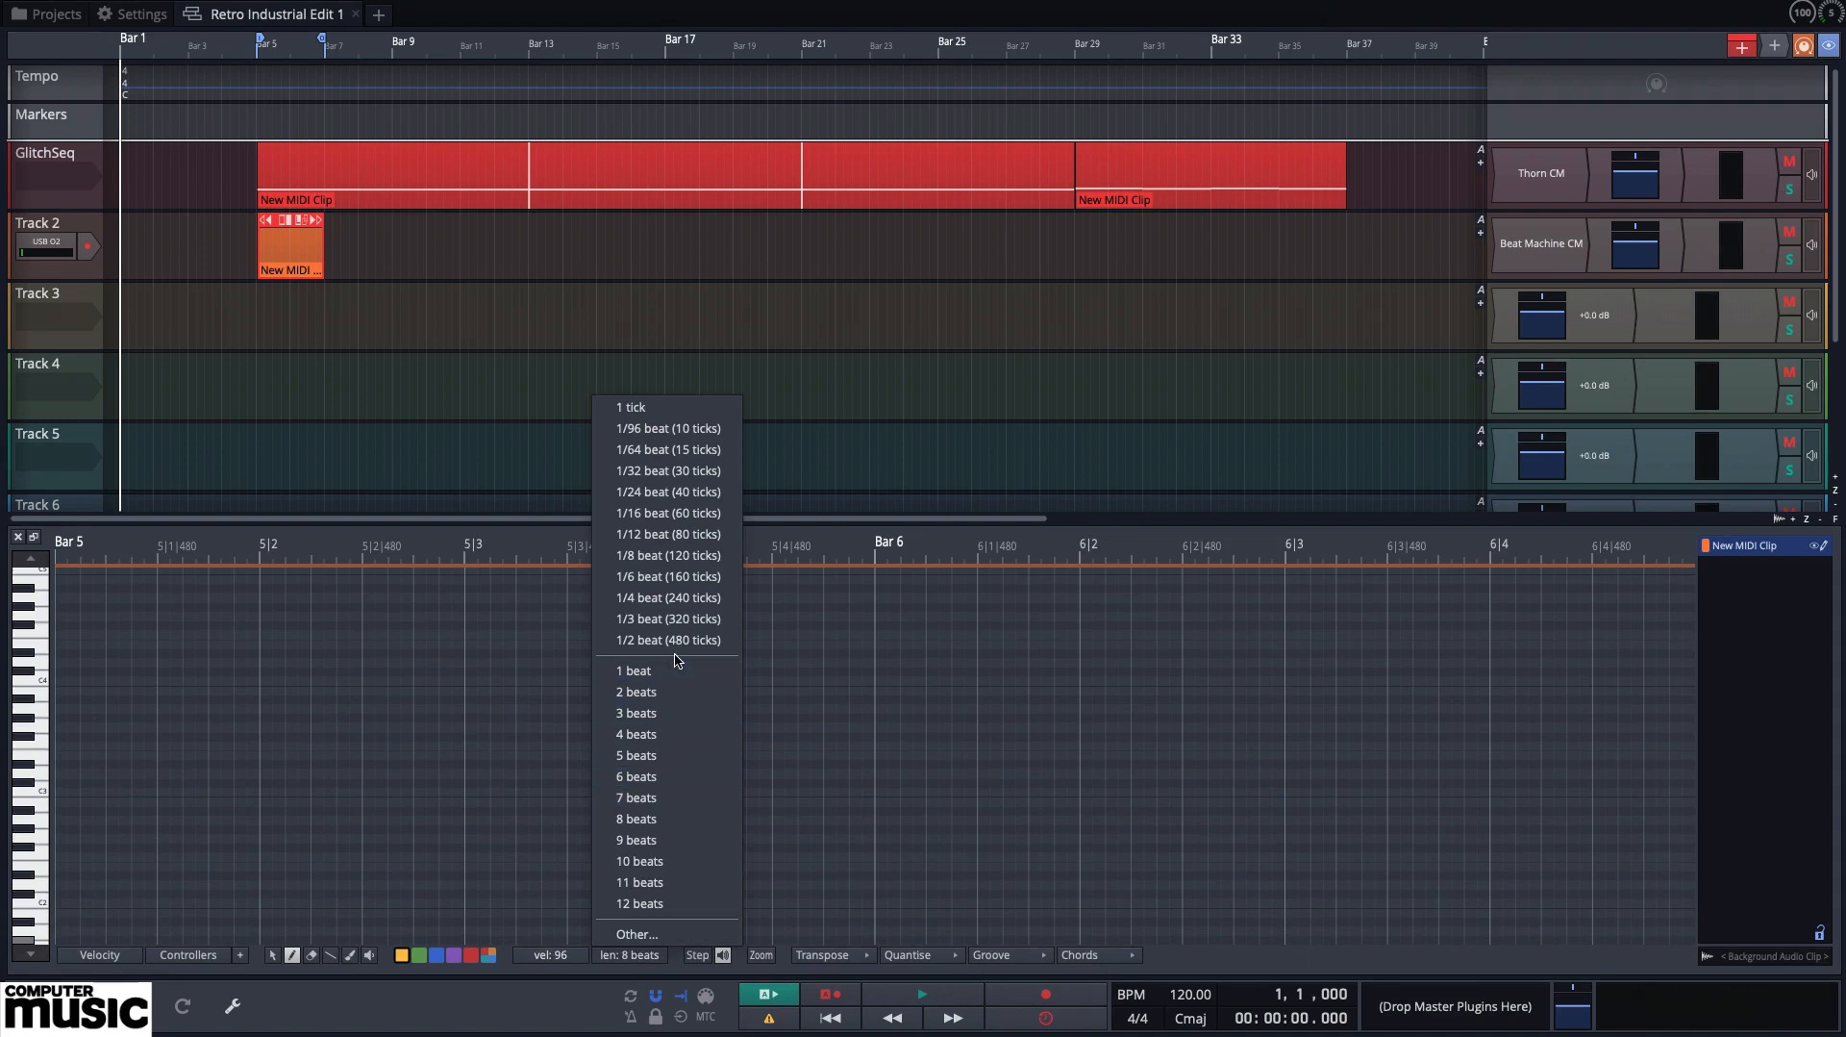
click(670, 596)
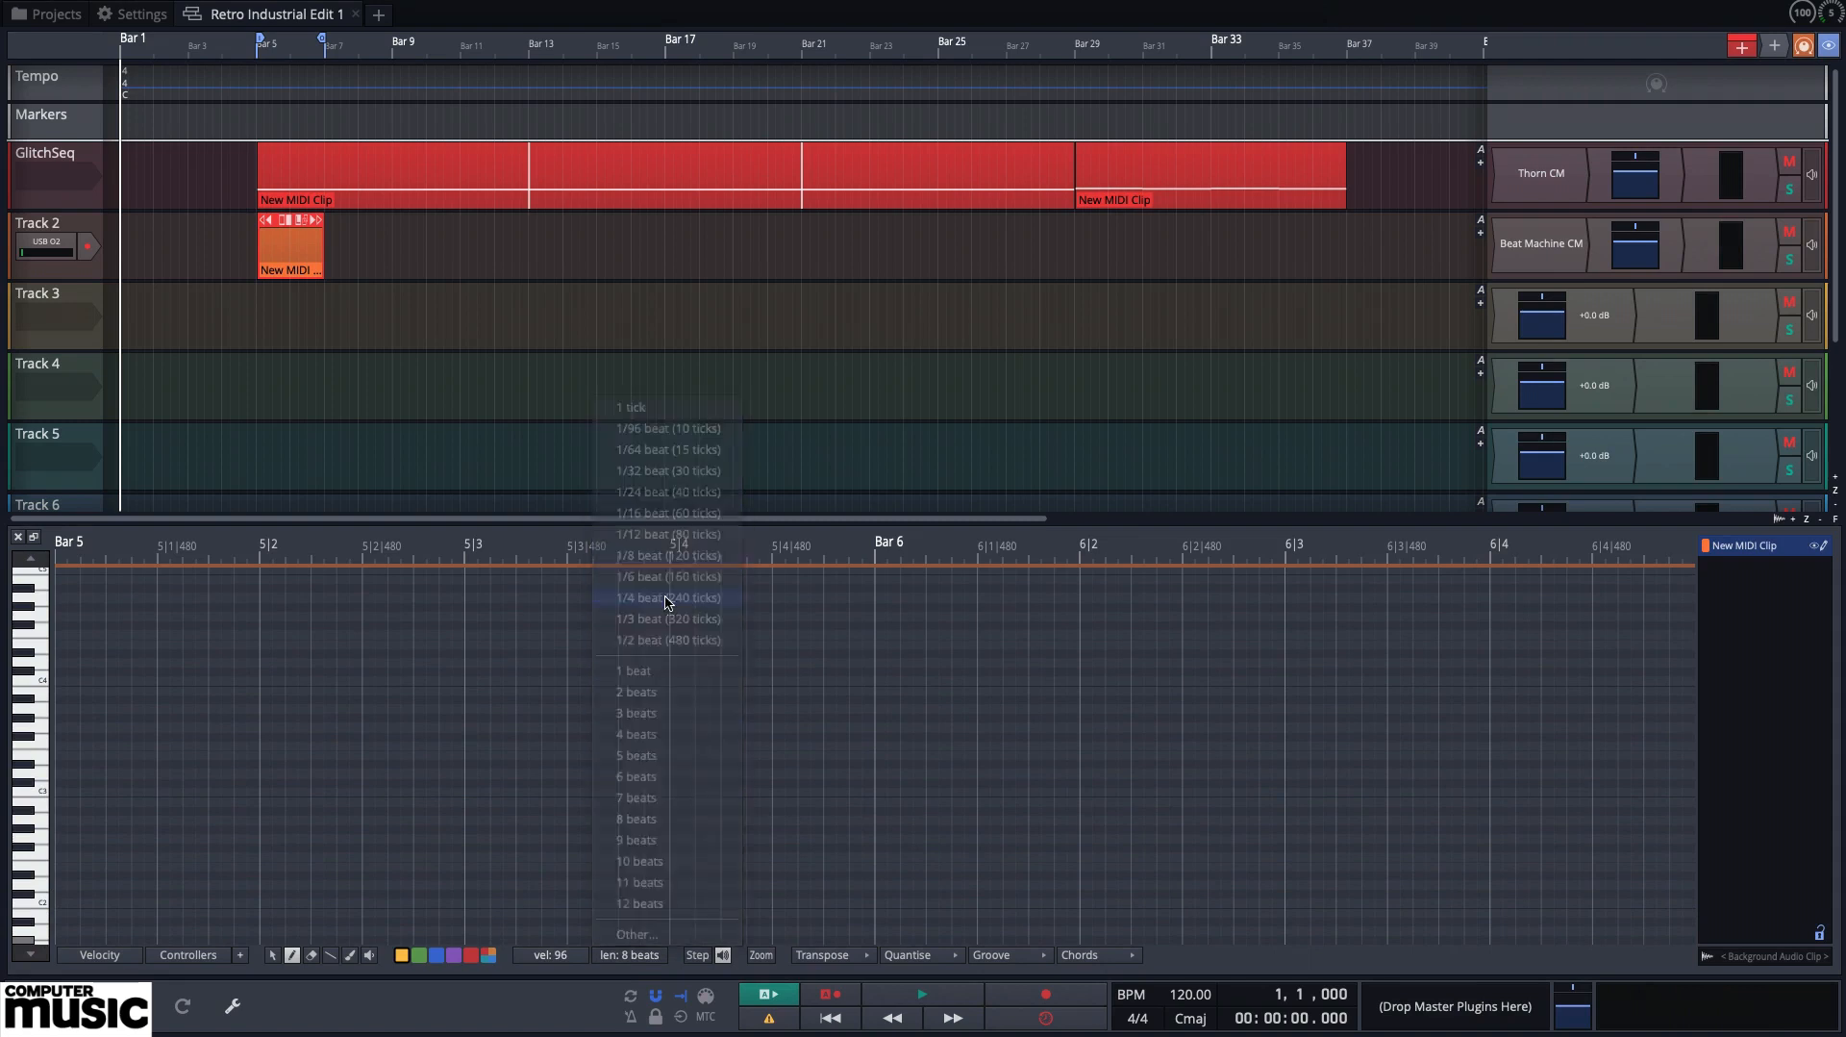
click(62, 903)
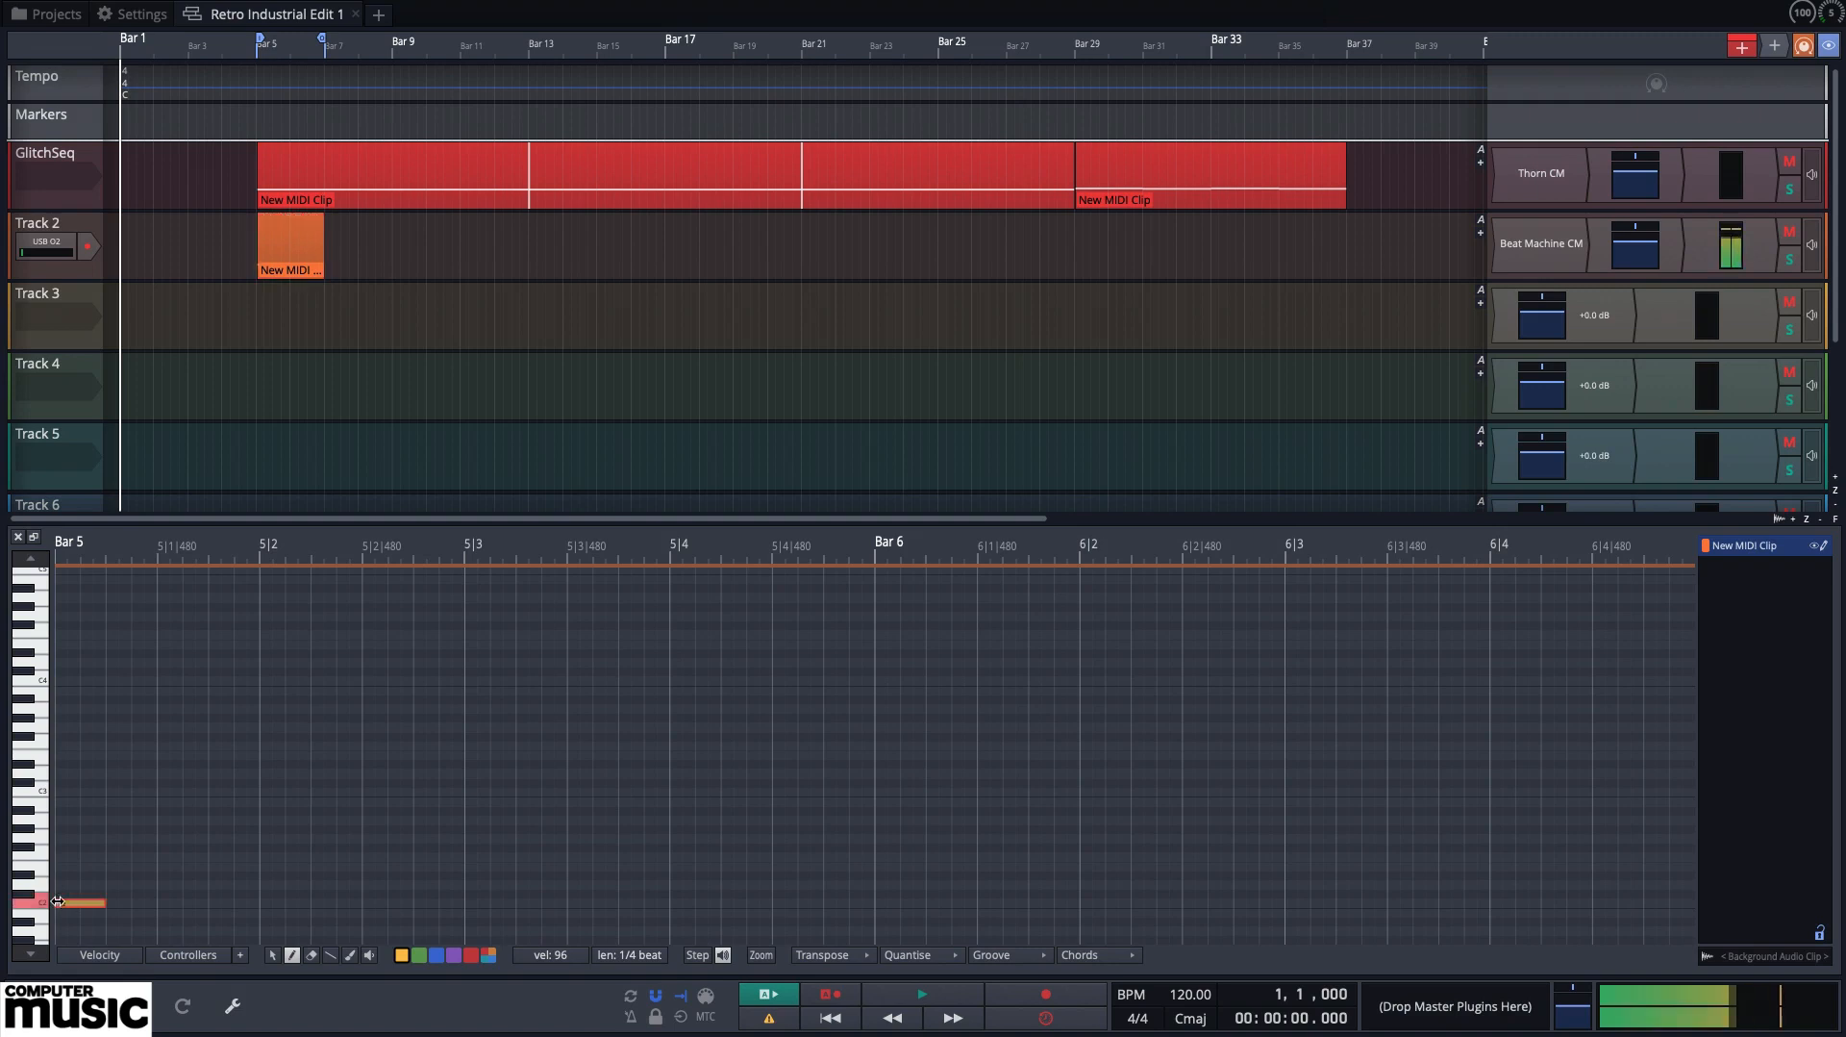
click(266, 903)
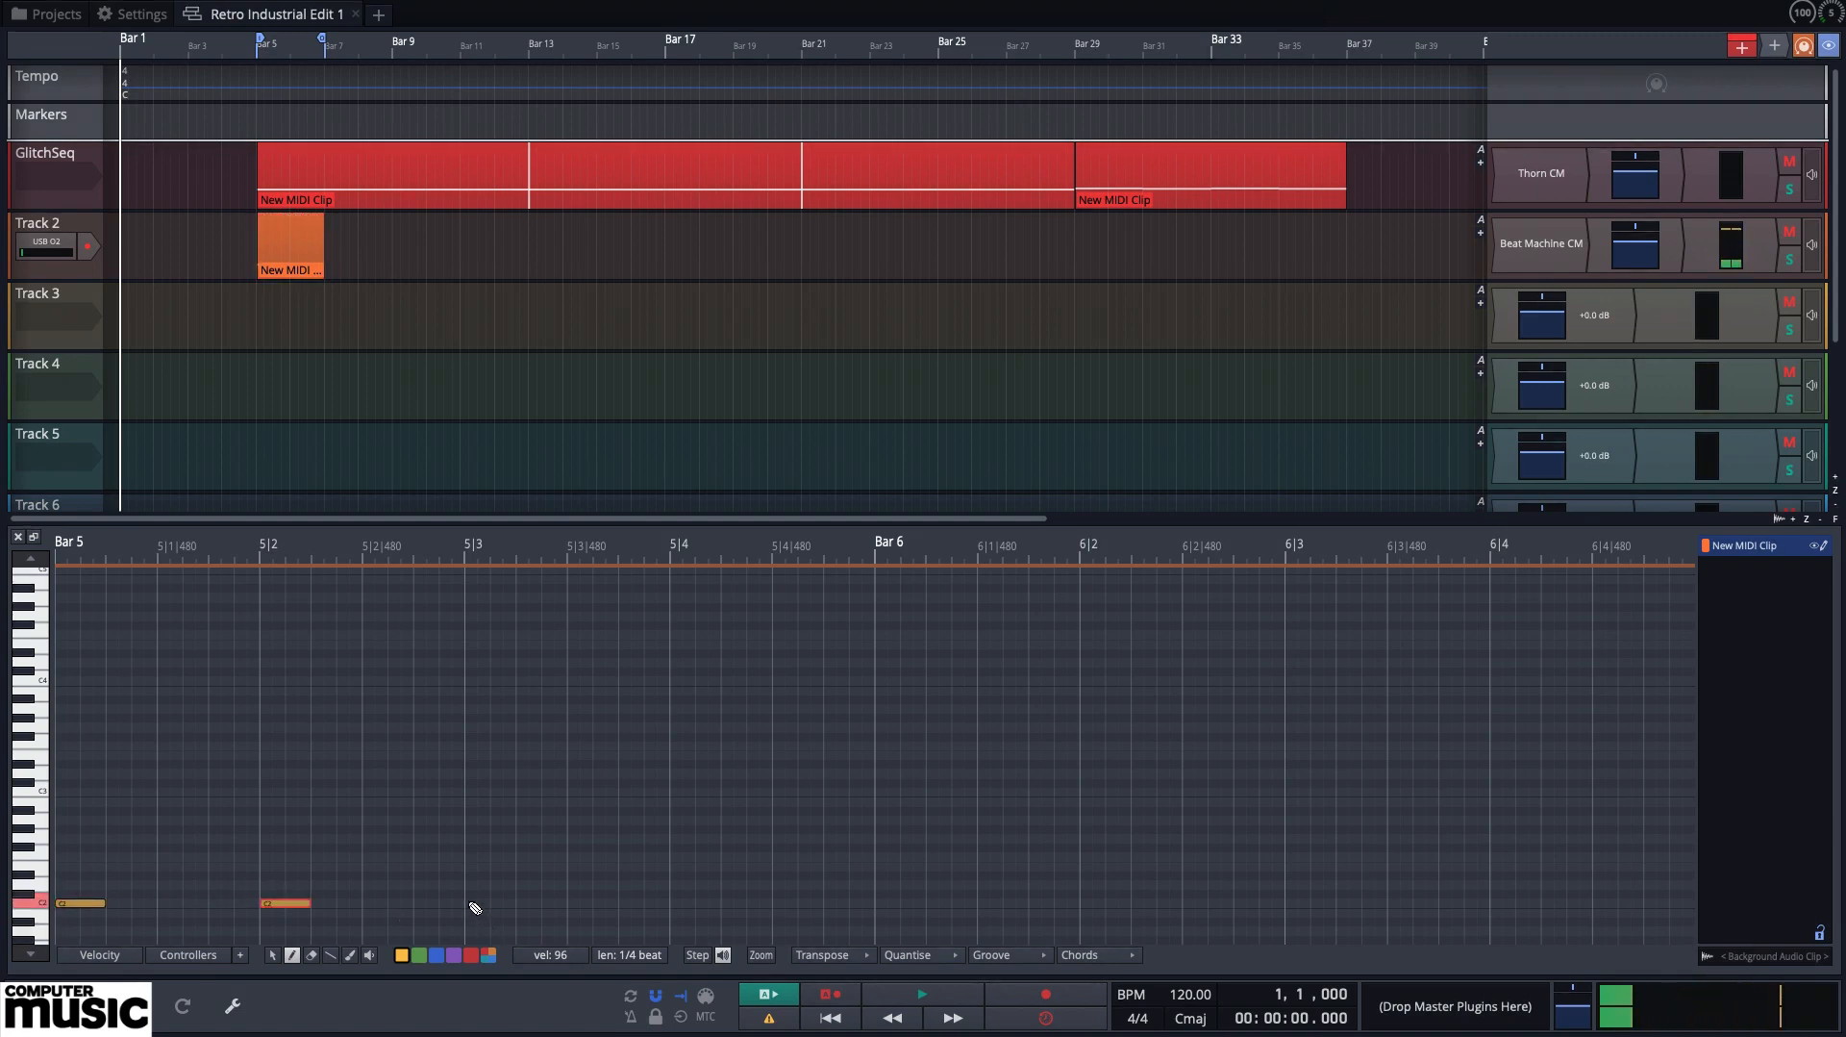
click(471, 903)
click(673, 903)
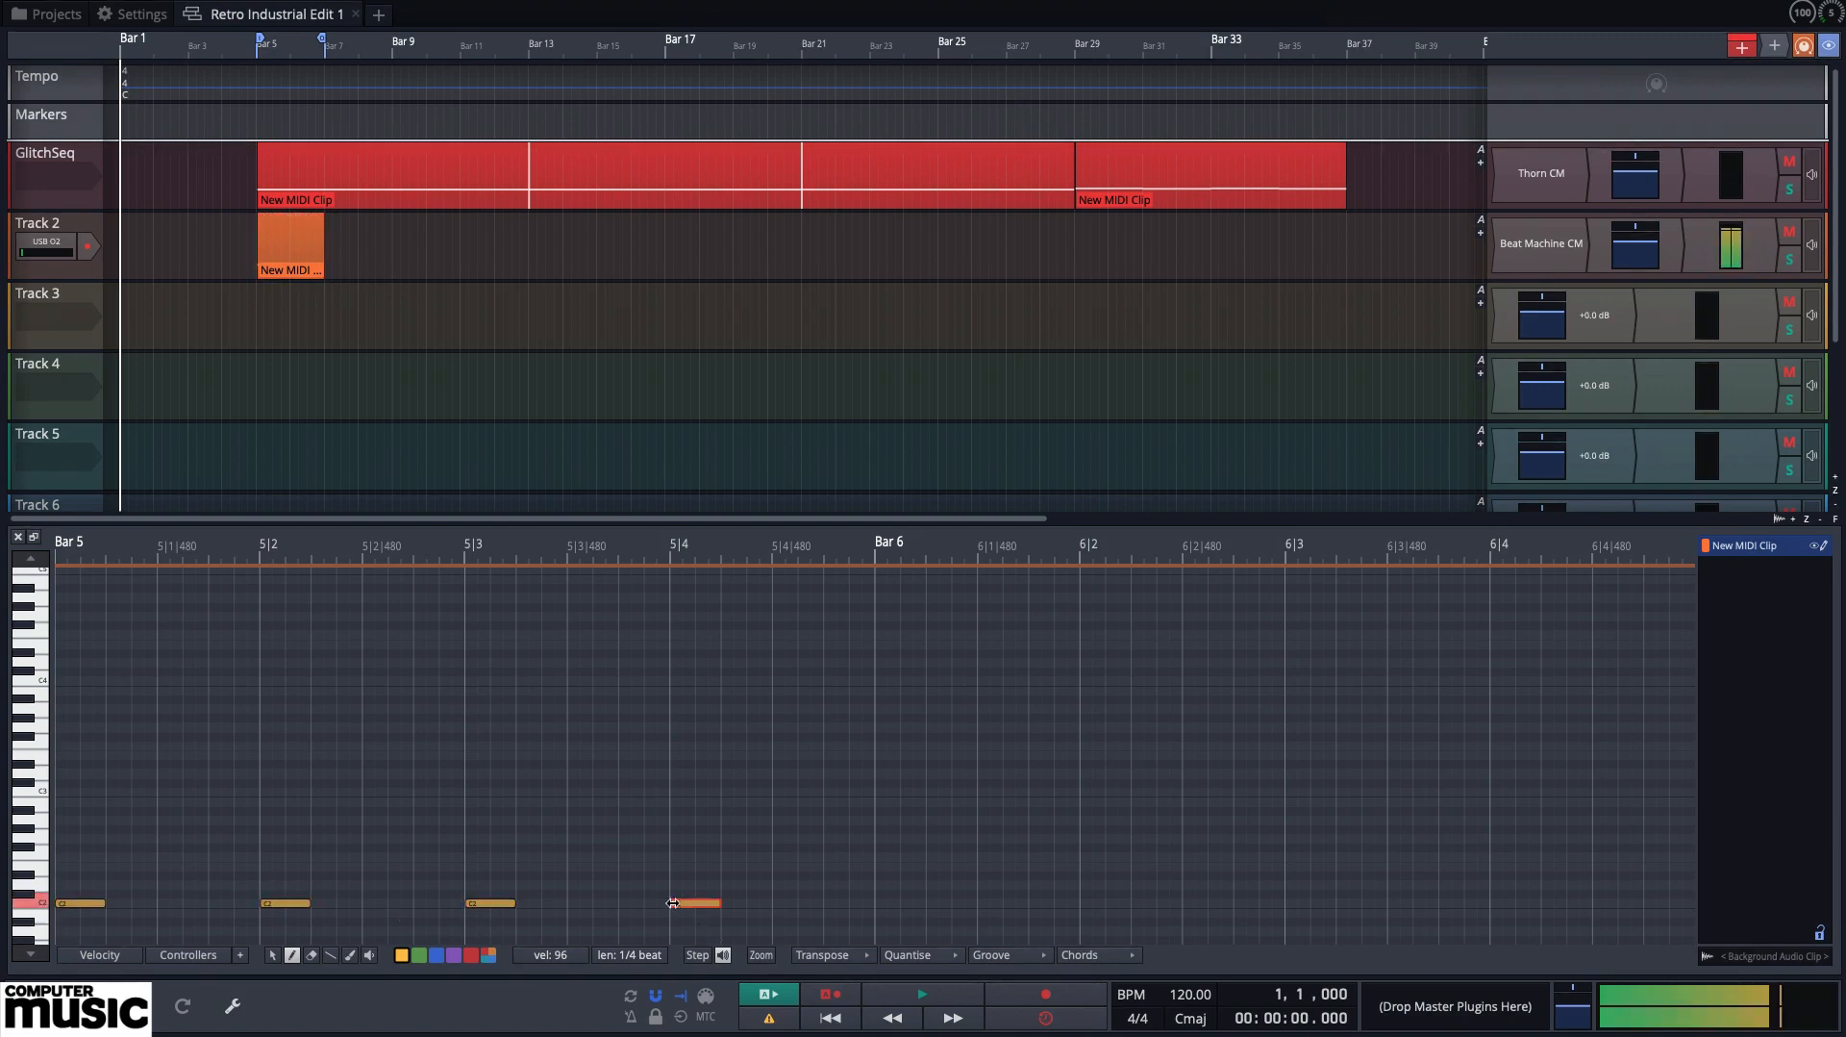
click(885, 905)
click(1087, 903)
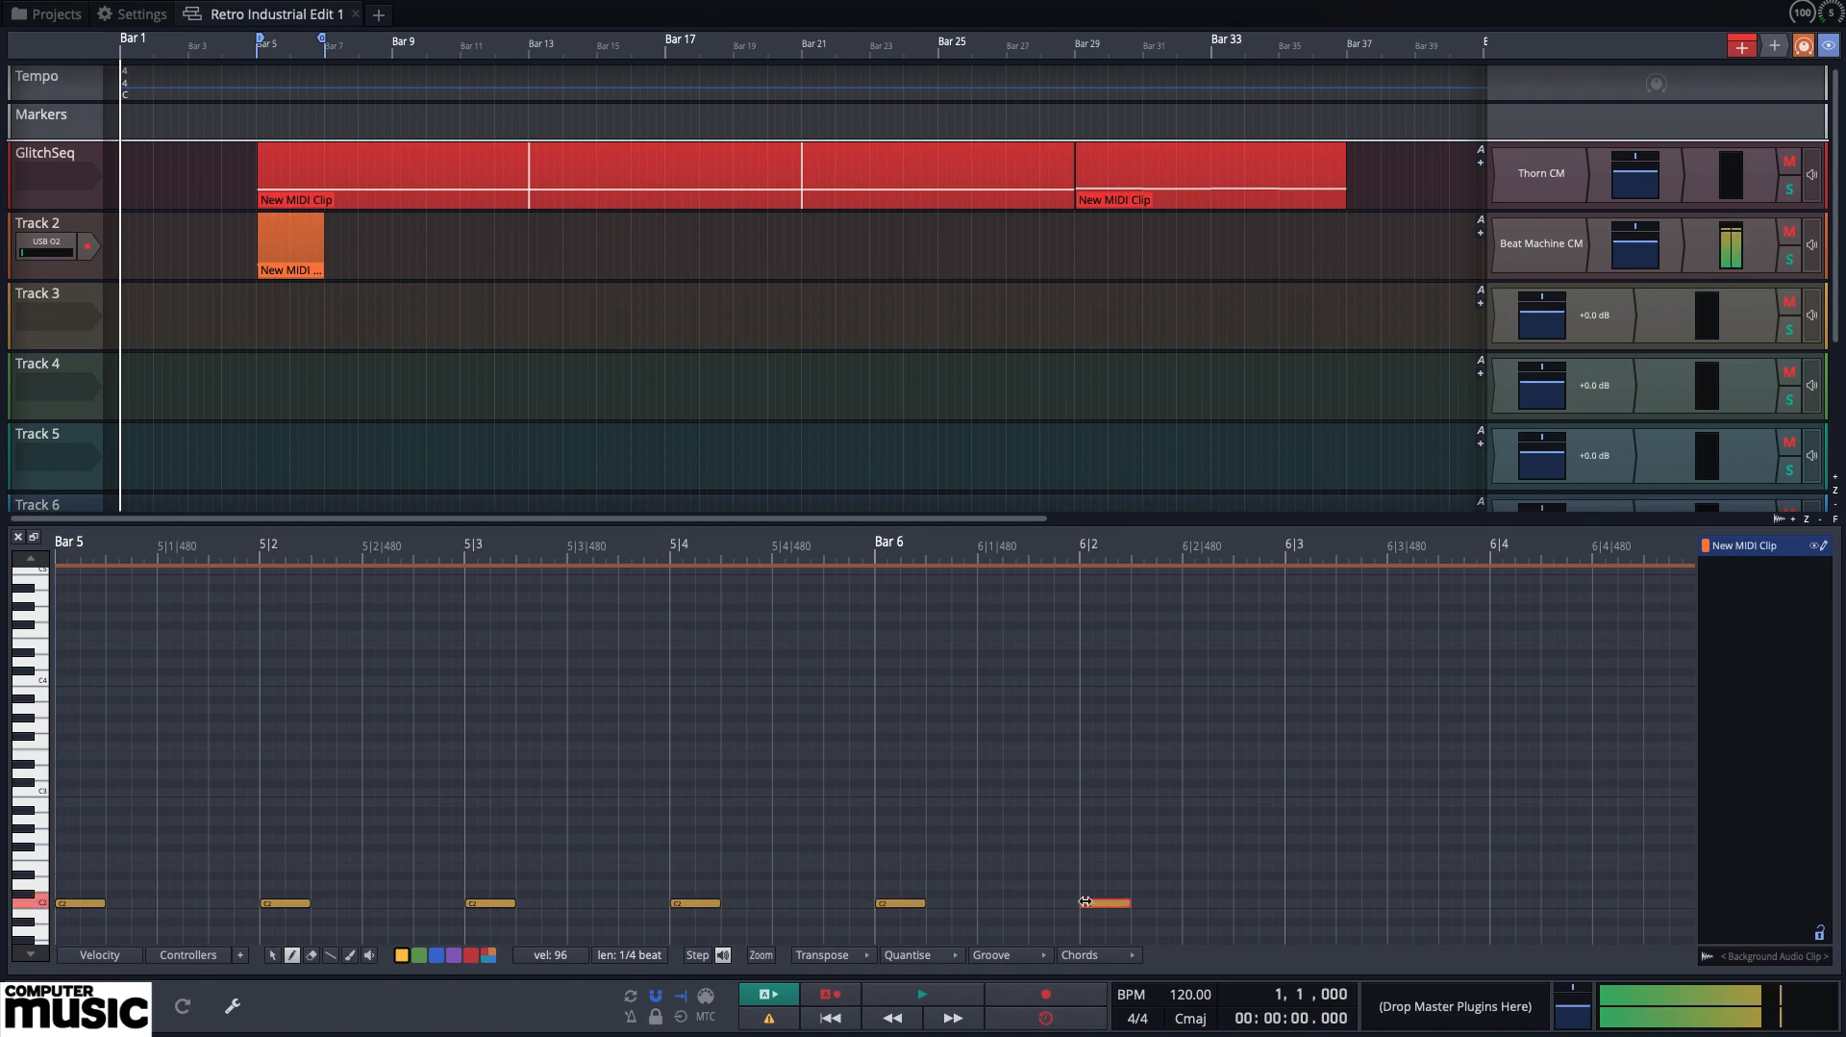
click(1294, 905)
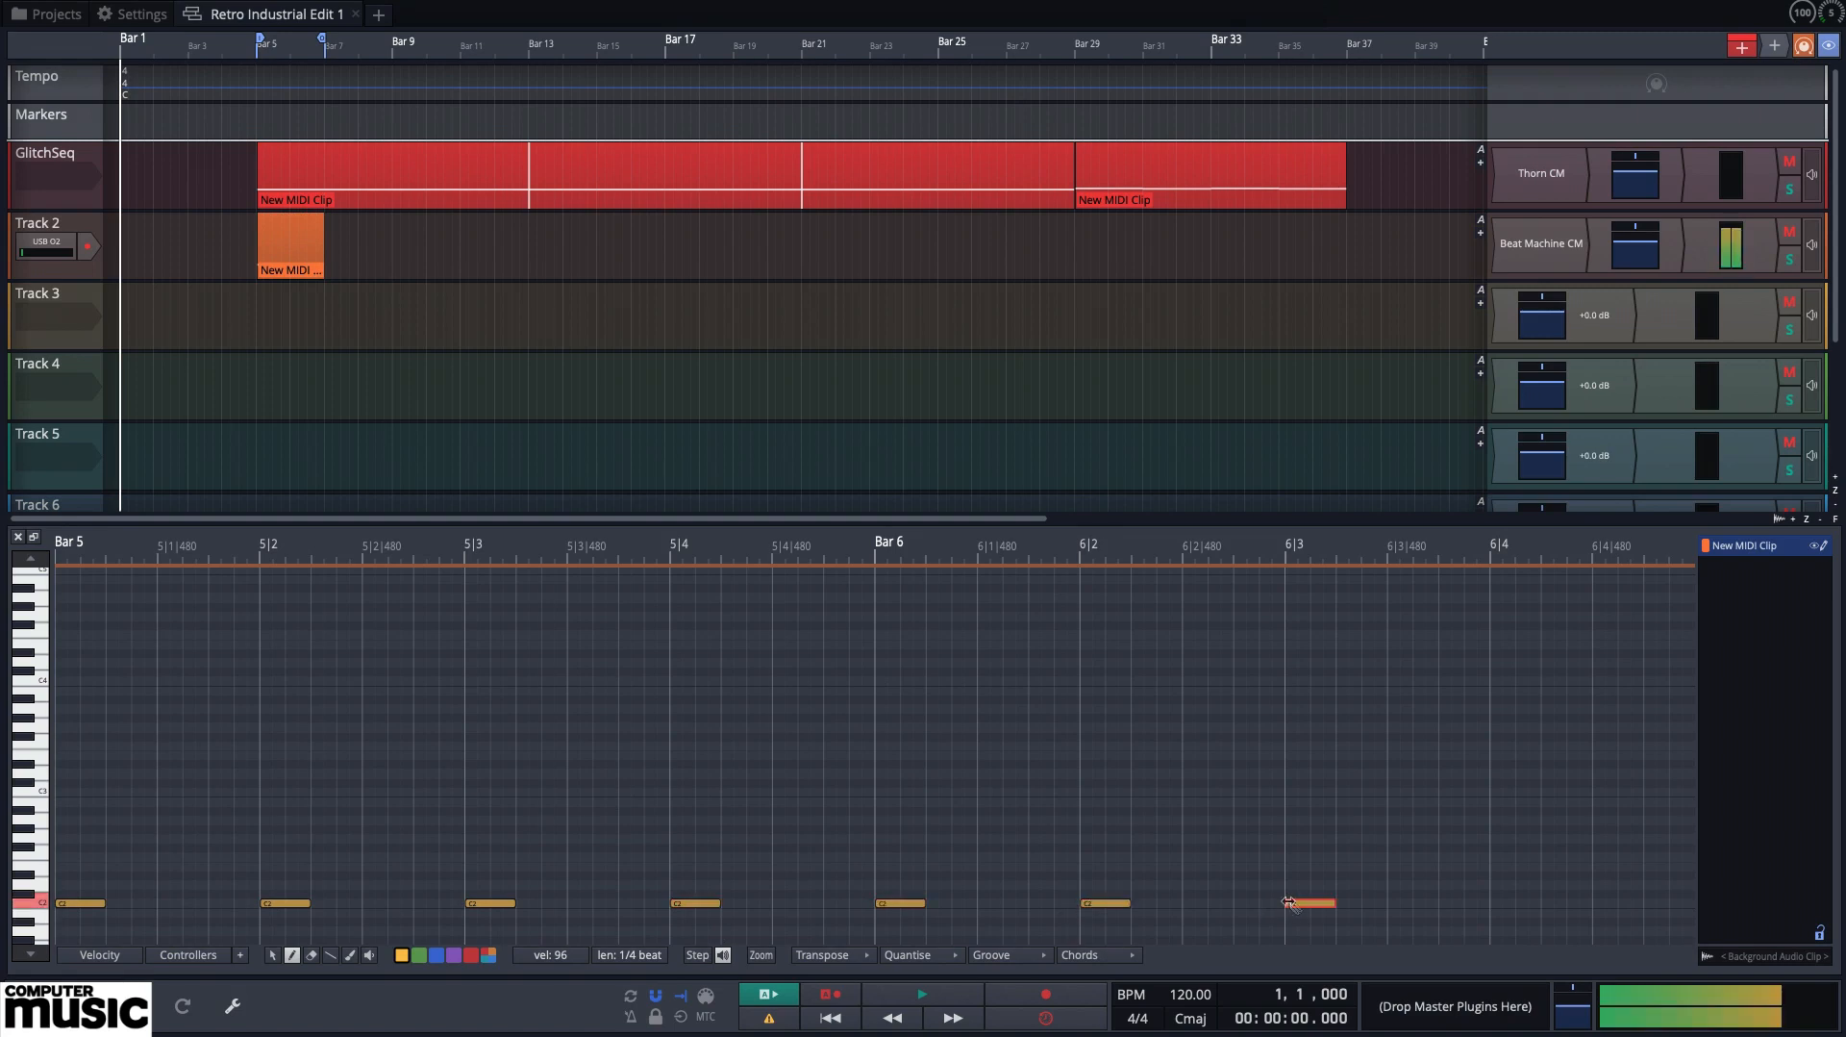
click(1493, 903)
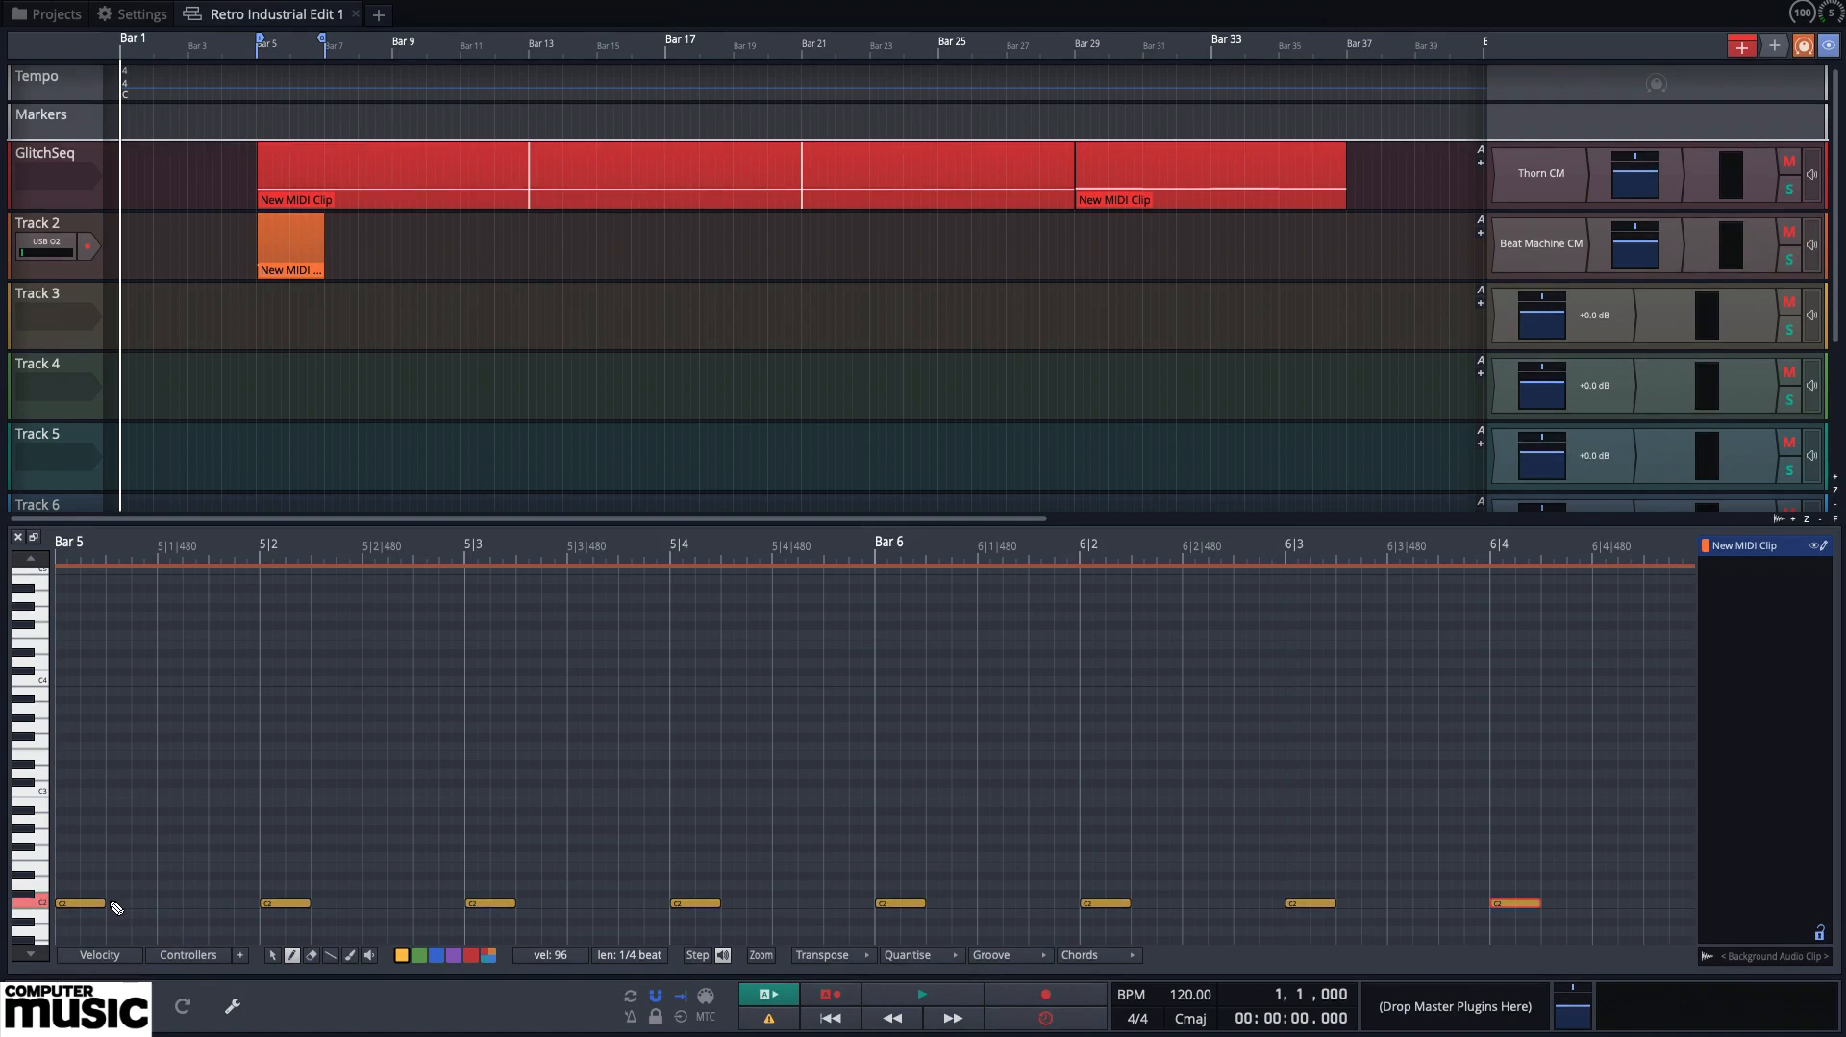
Add two more consecutive 1/4-beat C2 notes directly after the first note of bar 5 and of bar 6
click(115, 904)
click(165, 904)
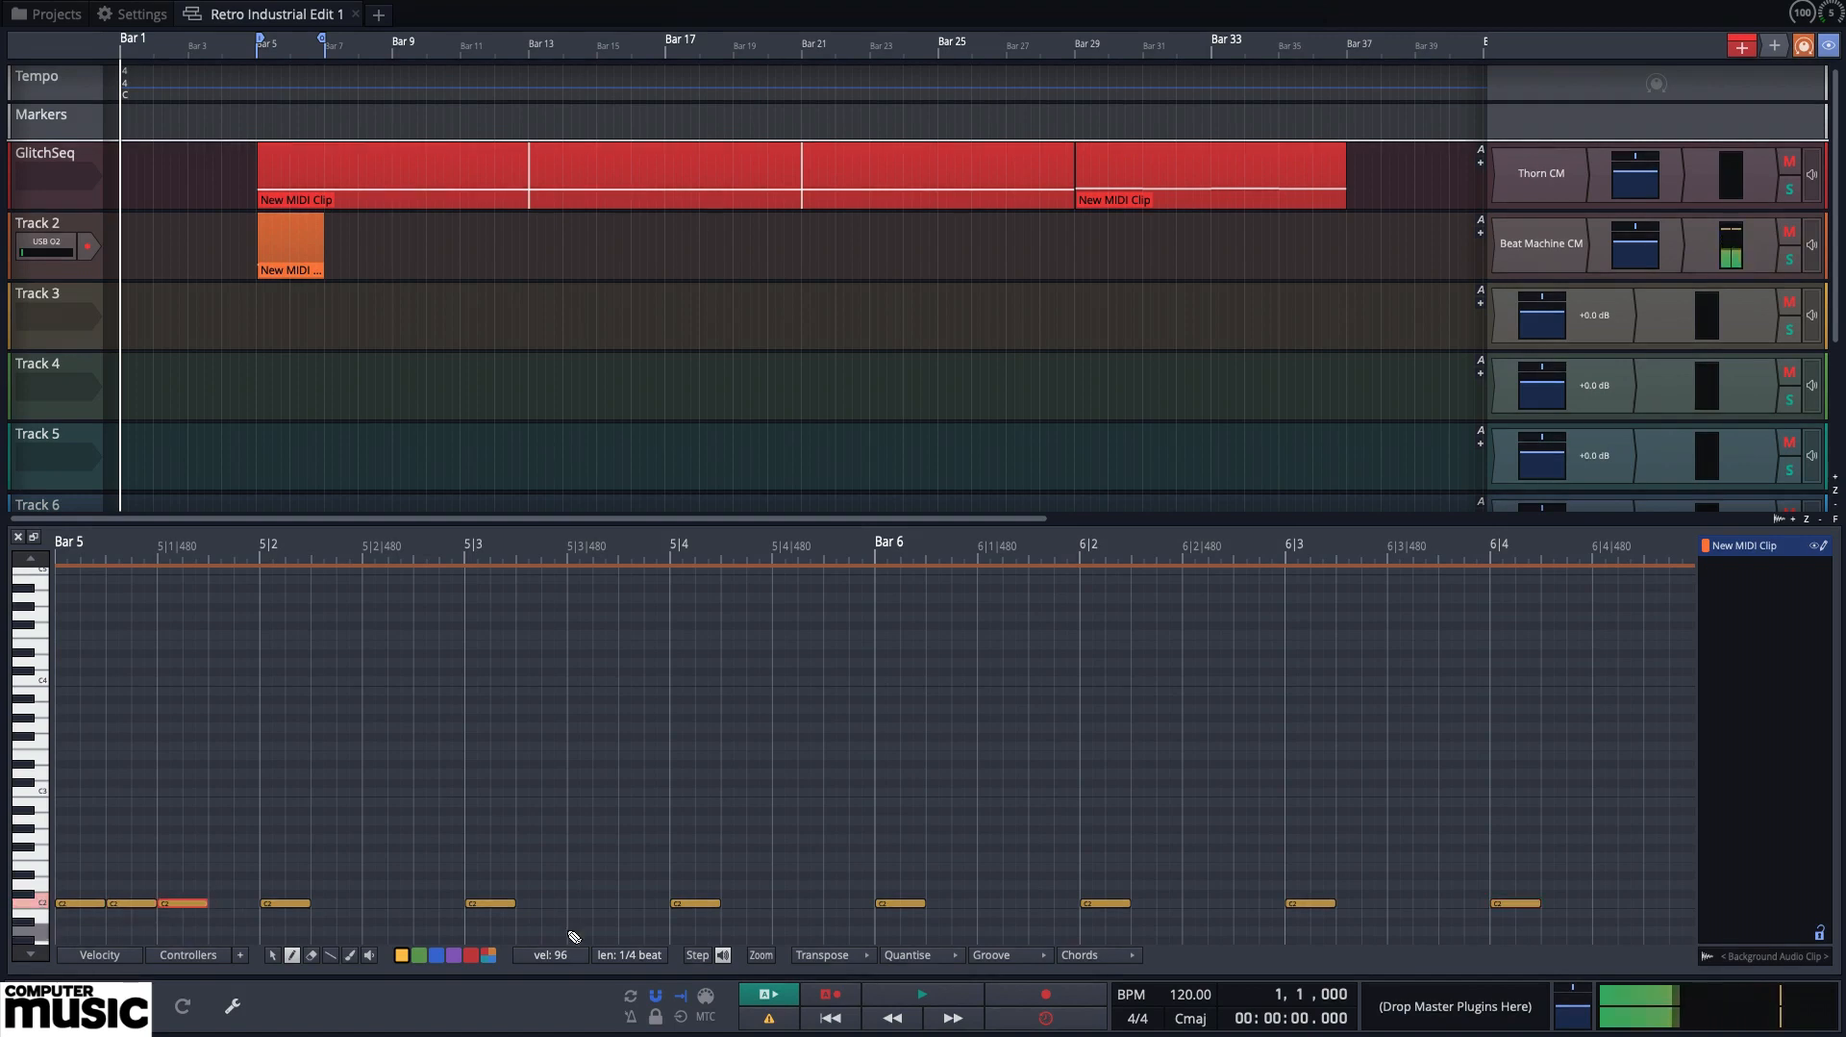
click(938, 904)
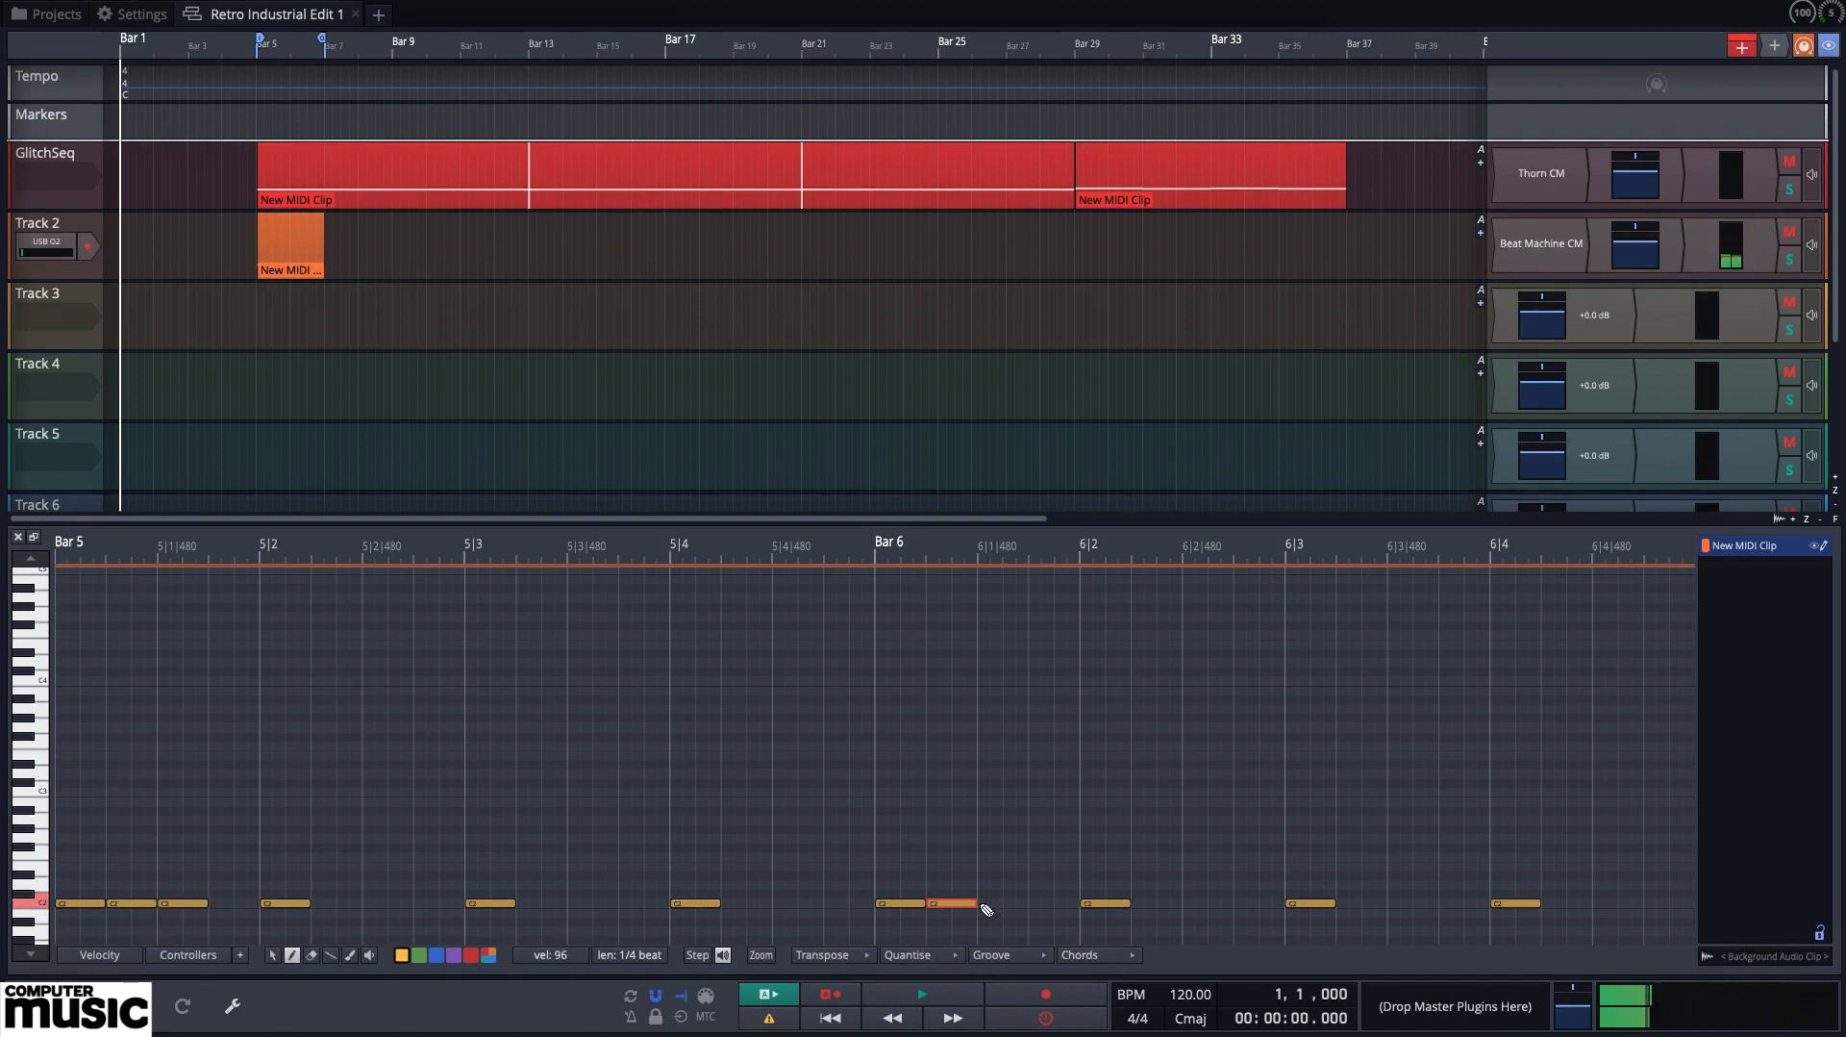
click(983, 903)
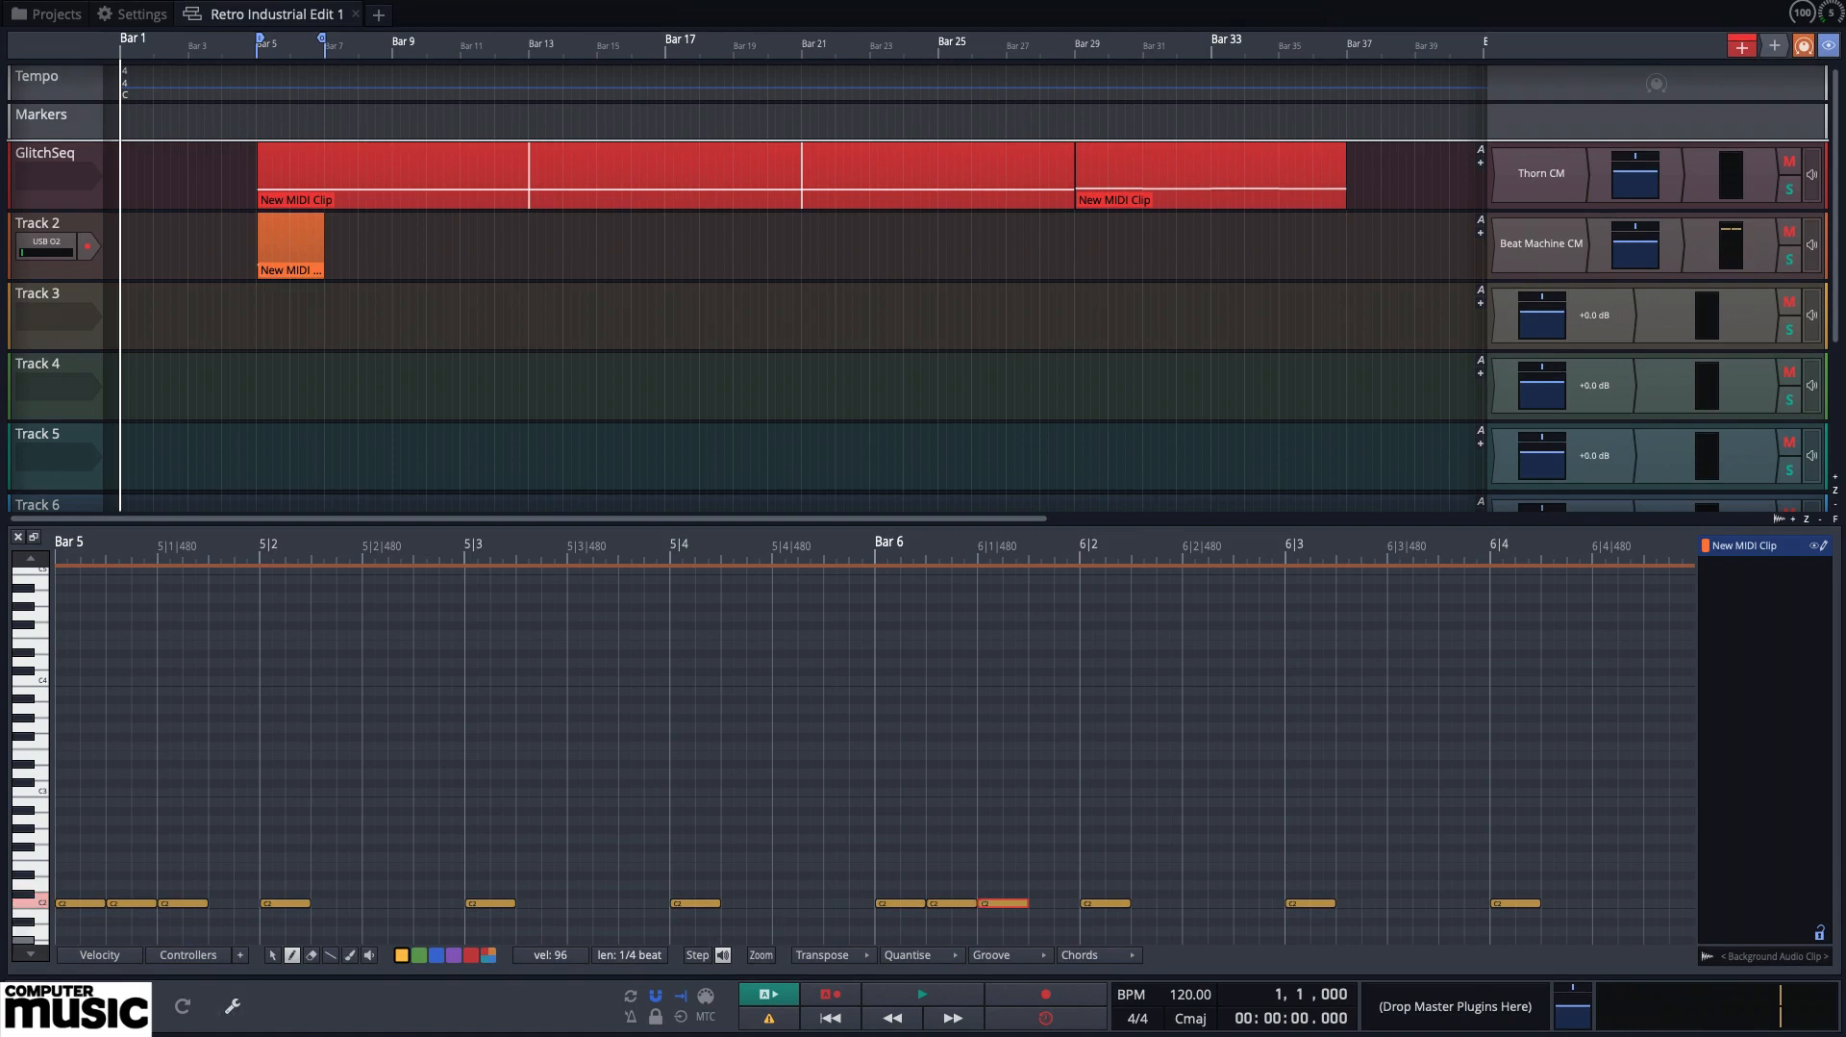
Turn on looping and audition the kick pattern with the glitch sequence over the bar 5 to 7 loop, stopping playback when done
key(F11)
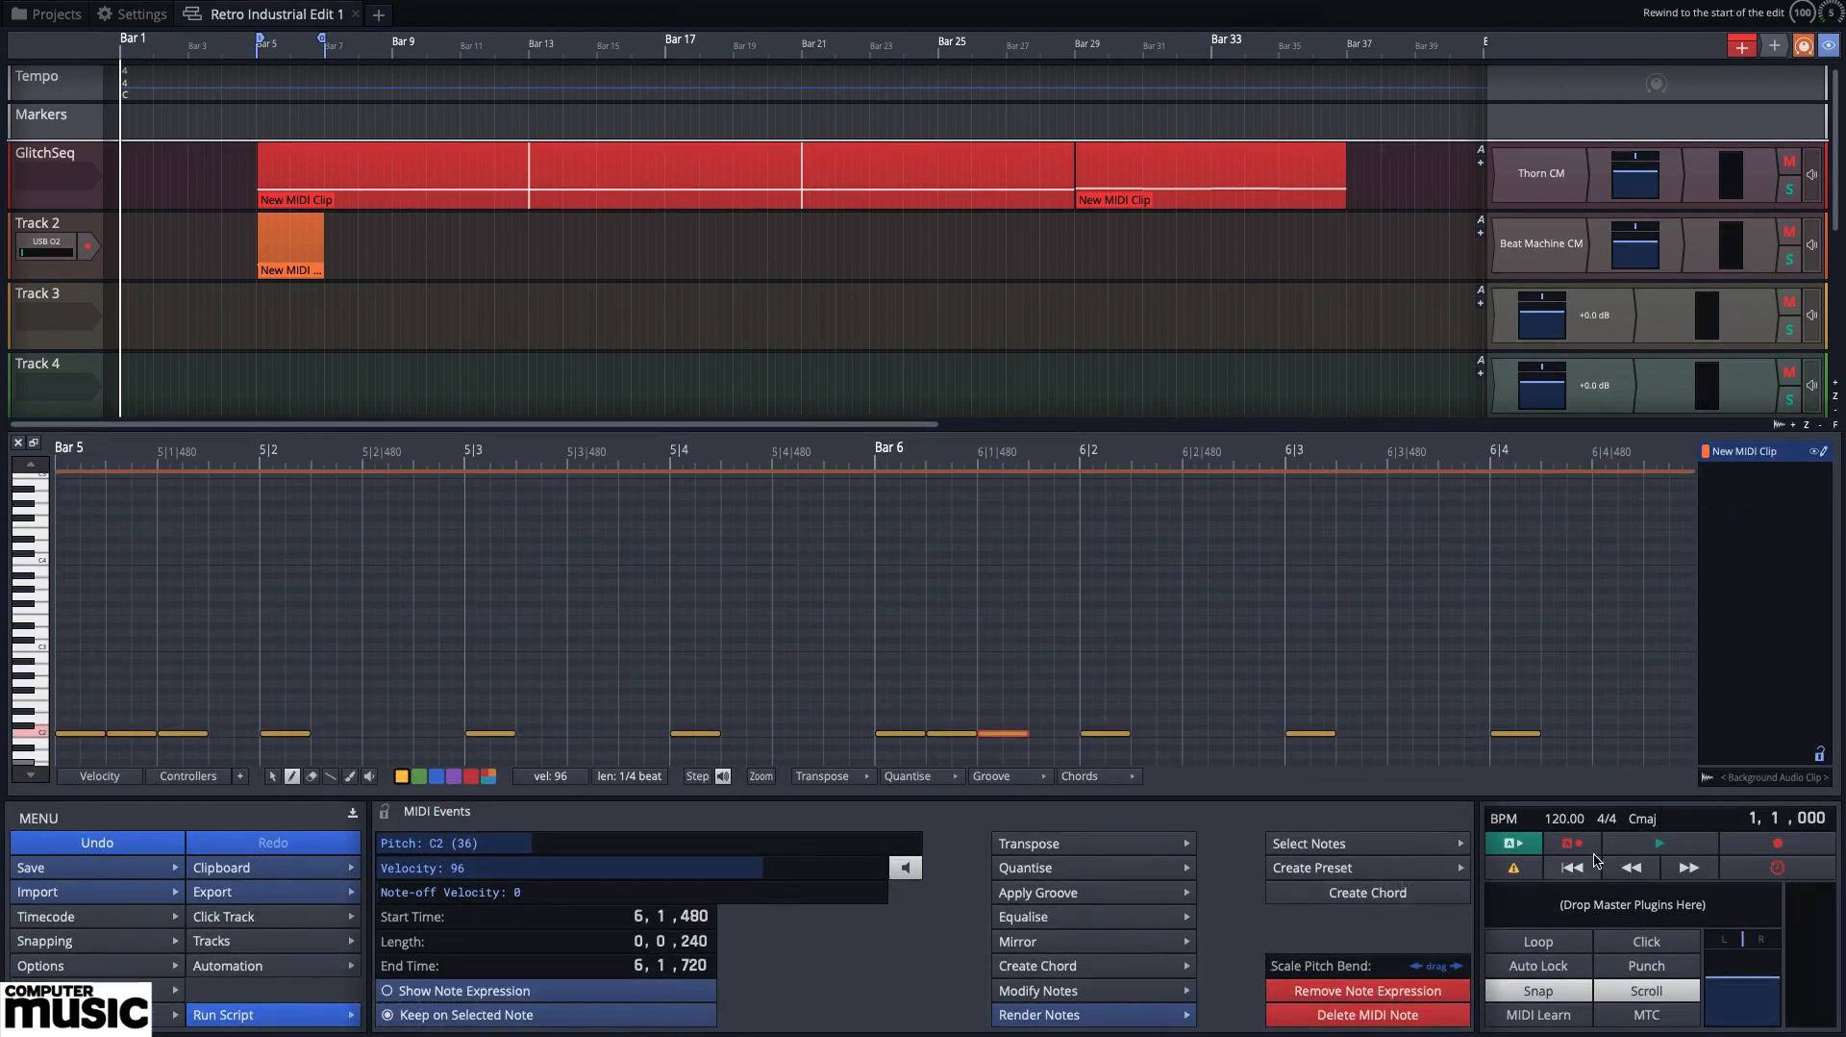
click(1580, 941)
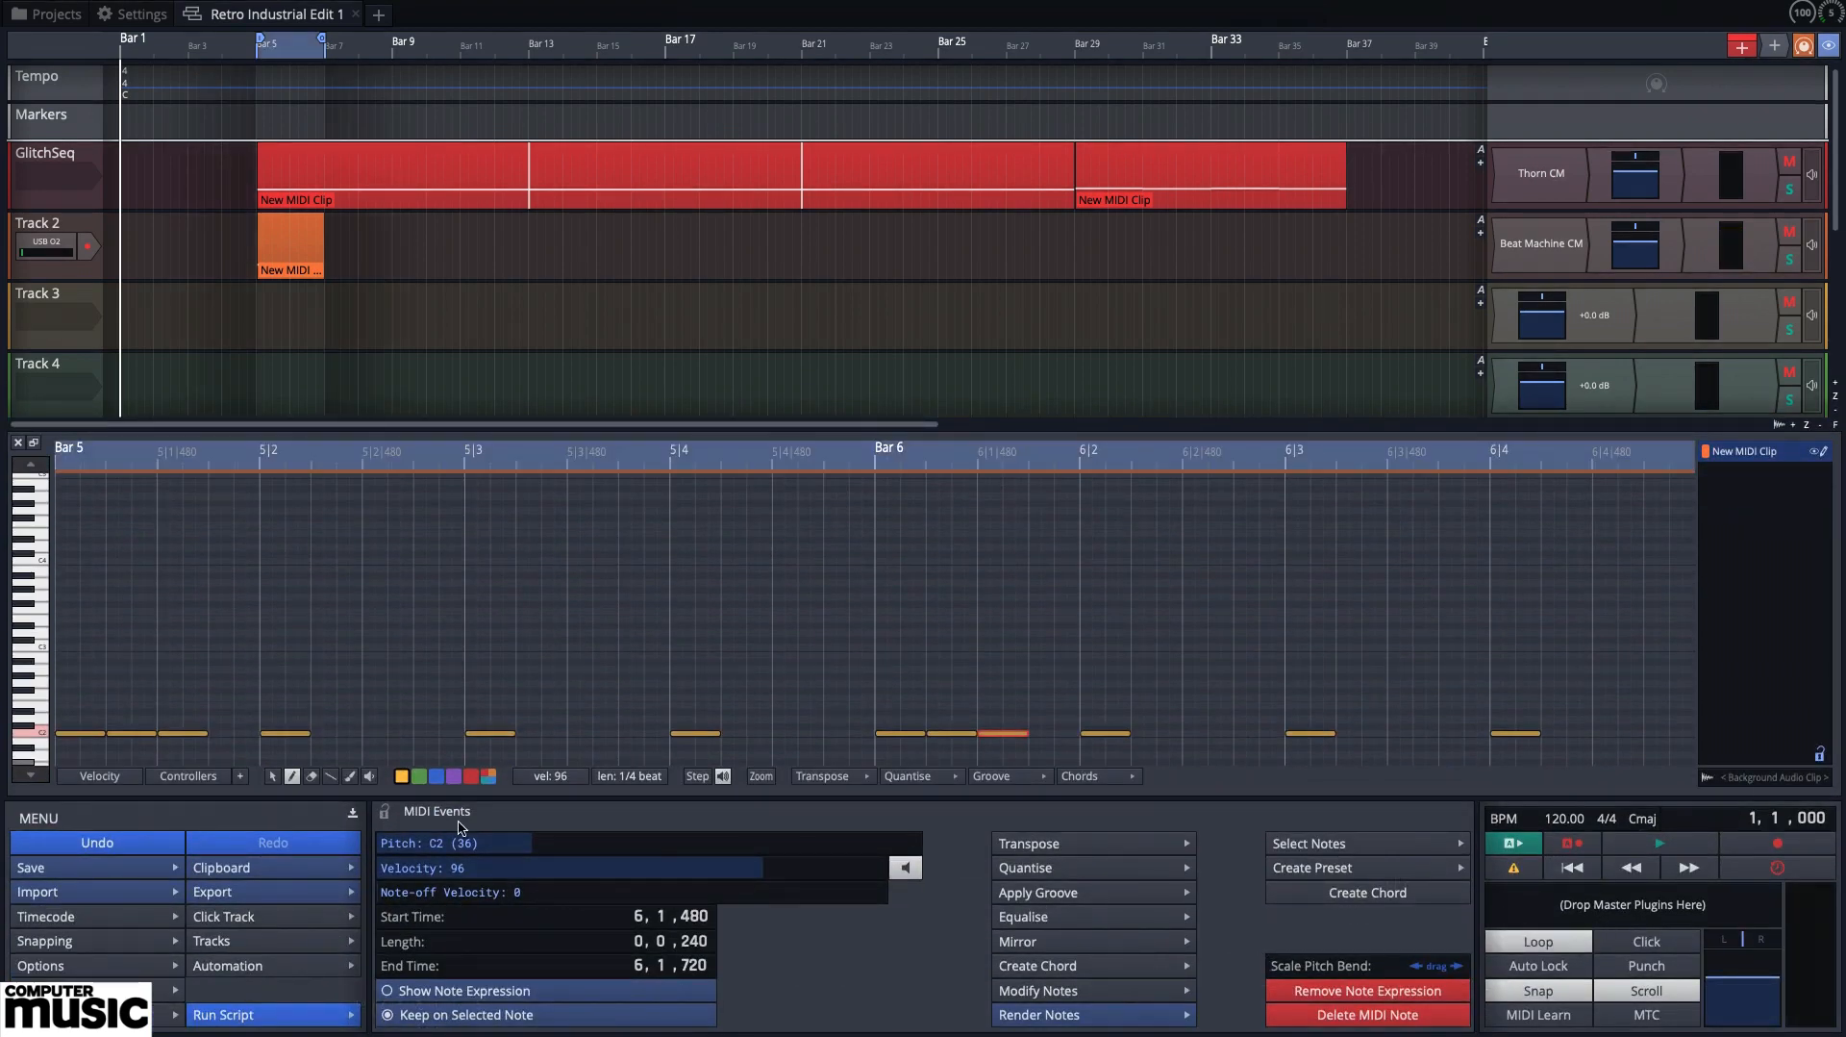
click(353, 813)
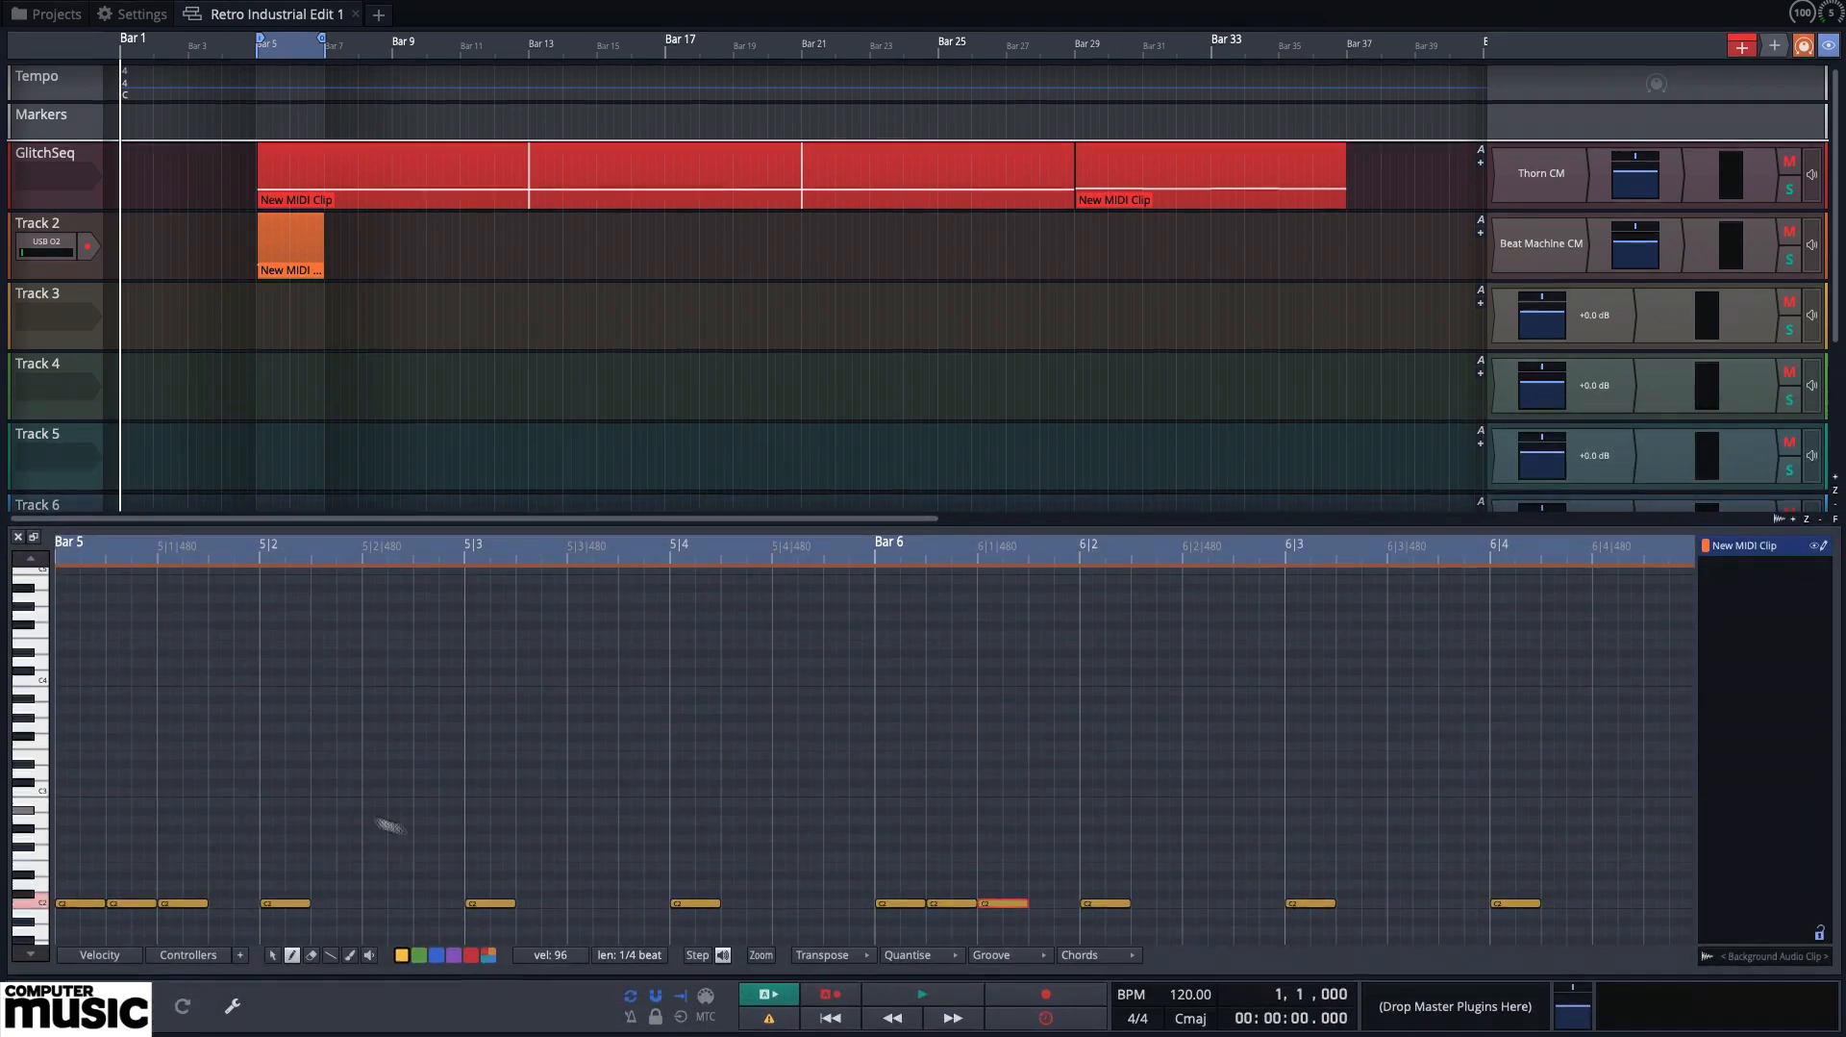
click(920, 995)
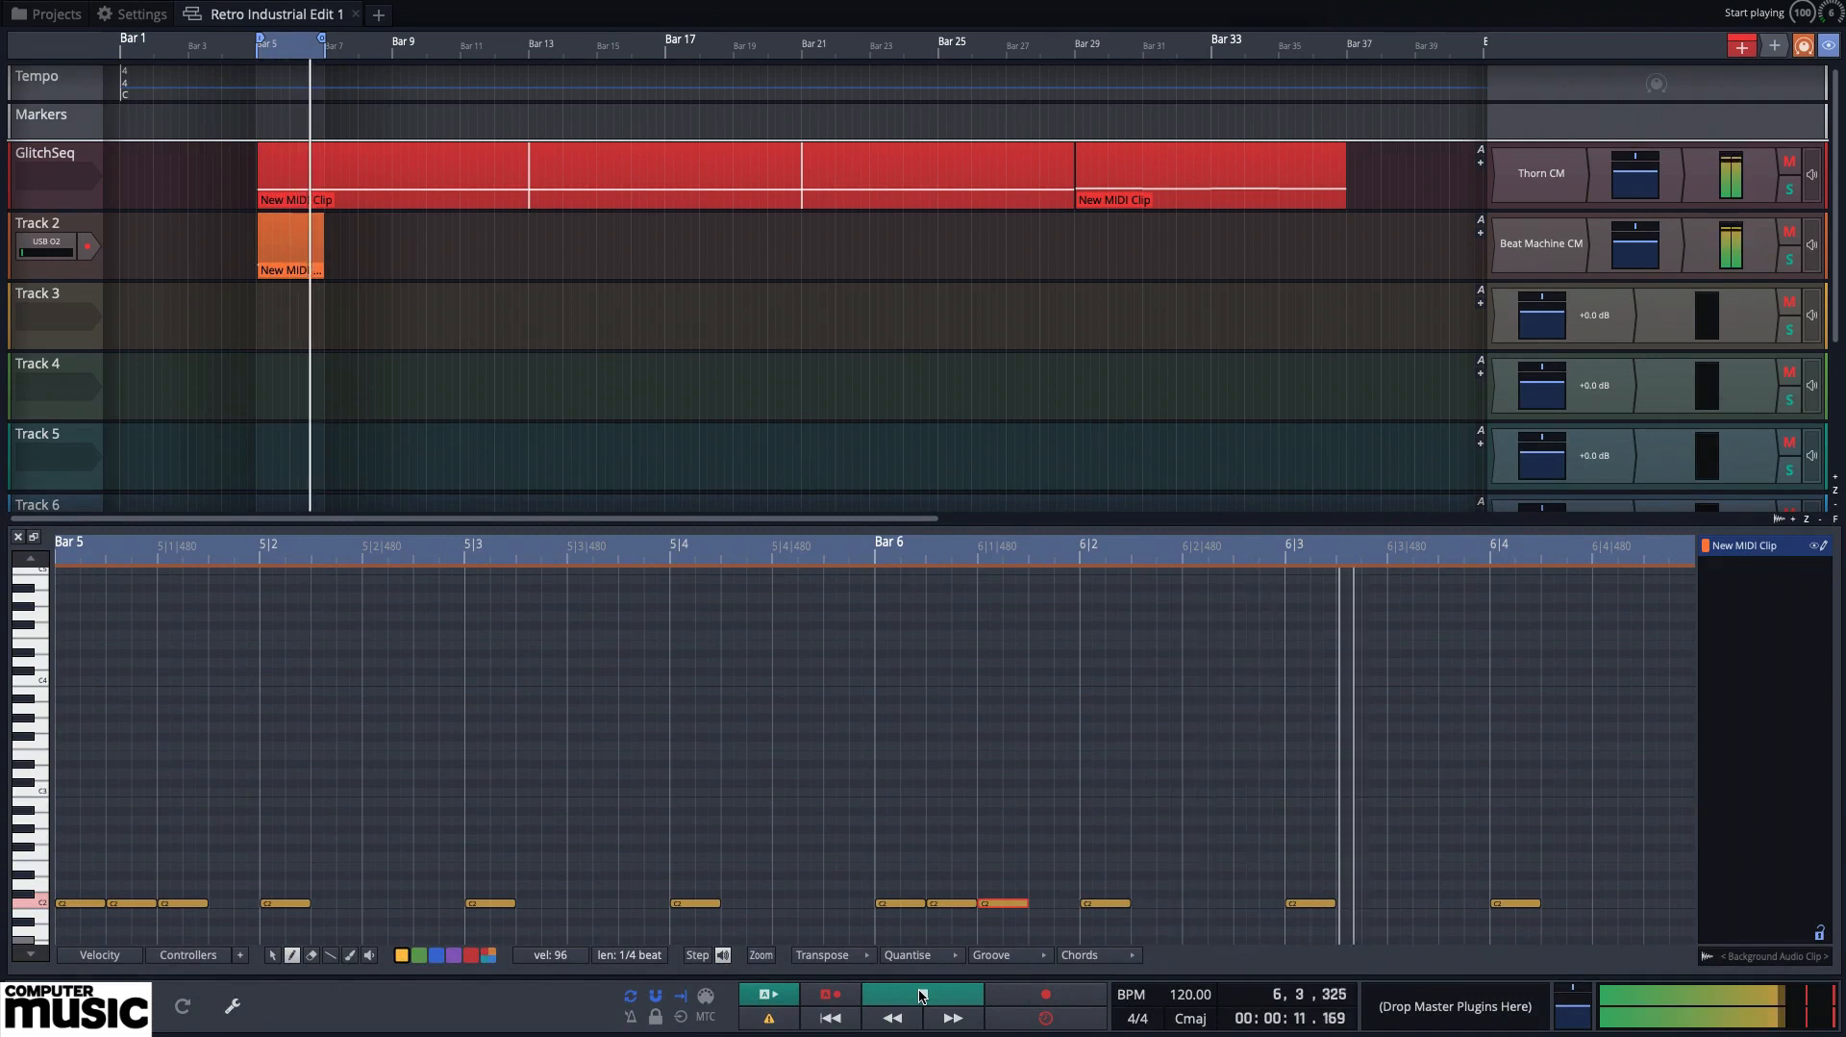
click(921, 995)
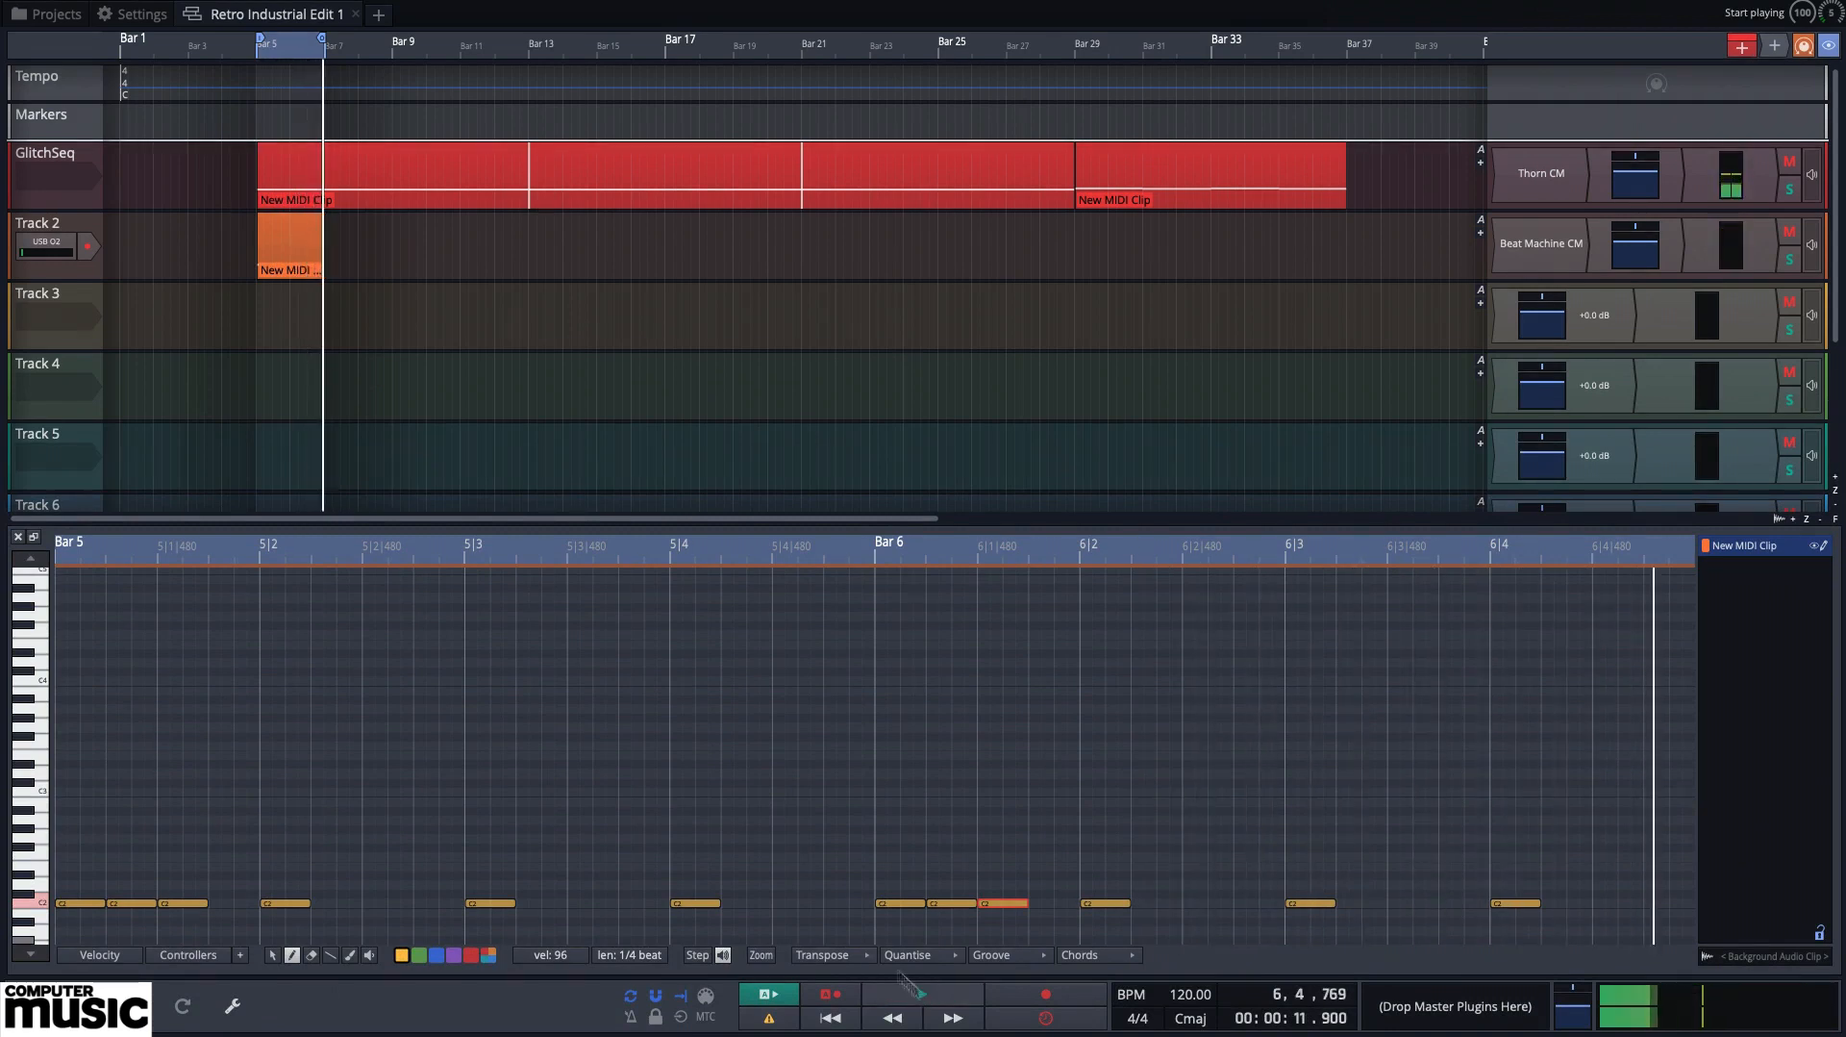
Loop the Track 2 MIDI clip, extend it to bar 37, and rename the track Kick
click(298, 221)
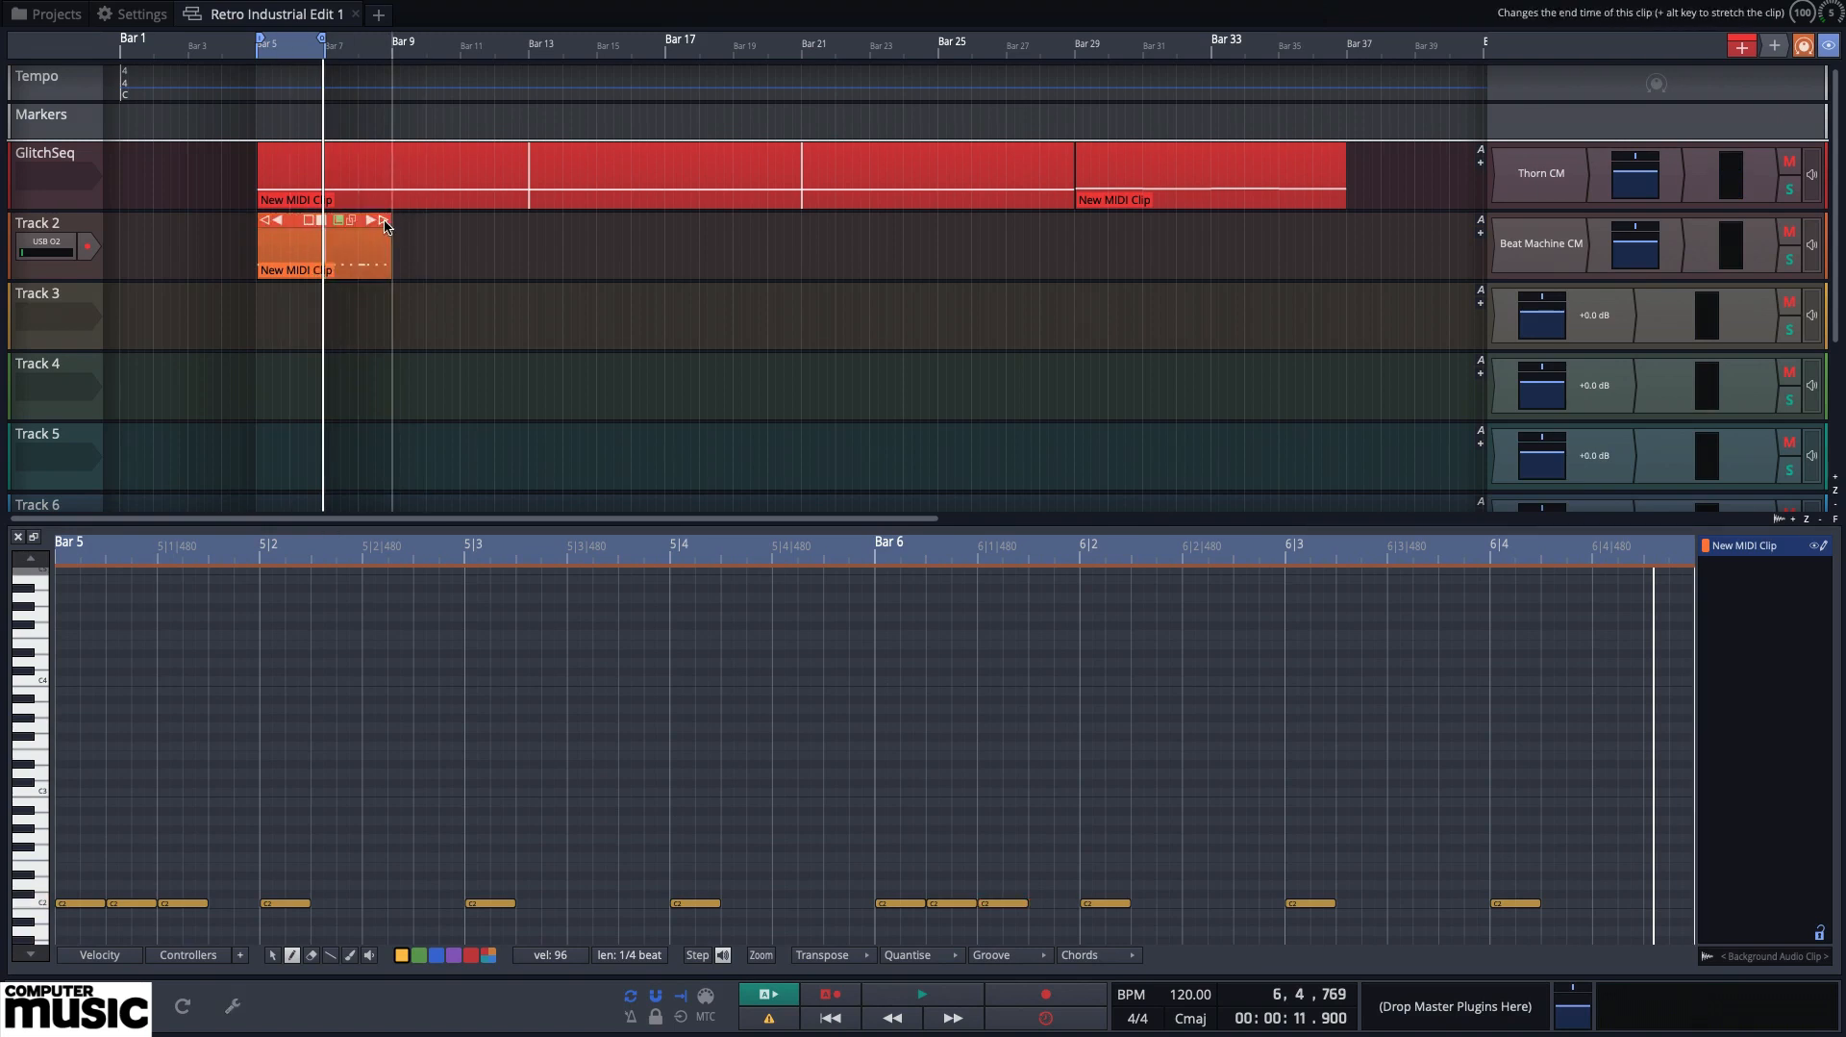
drag(384, 224, 1342, 277)
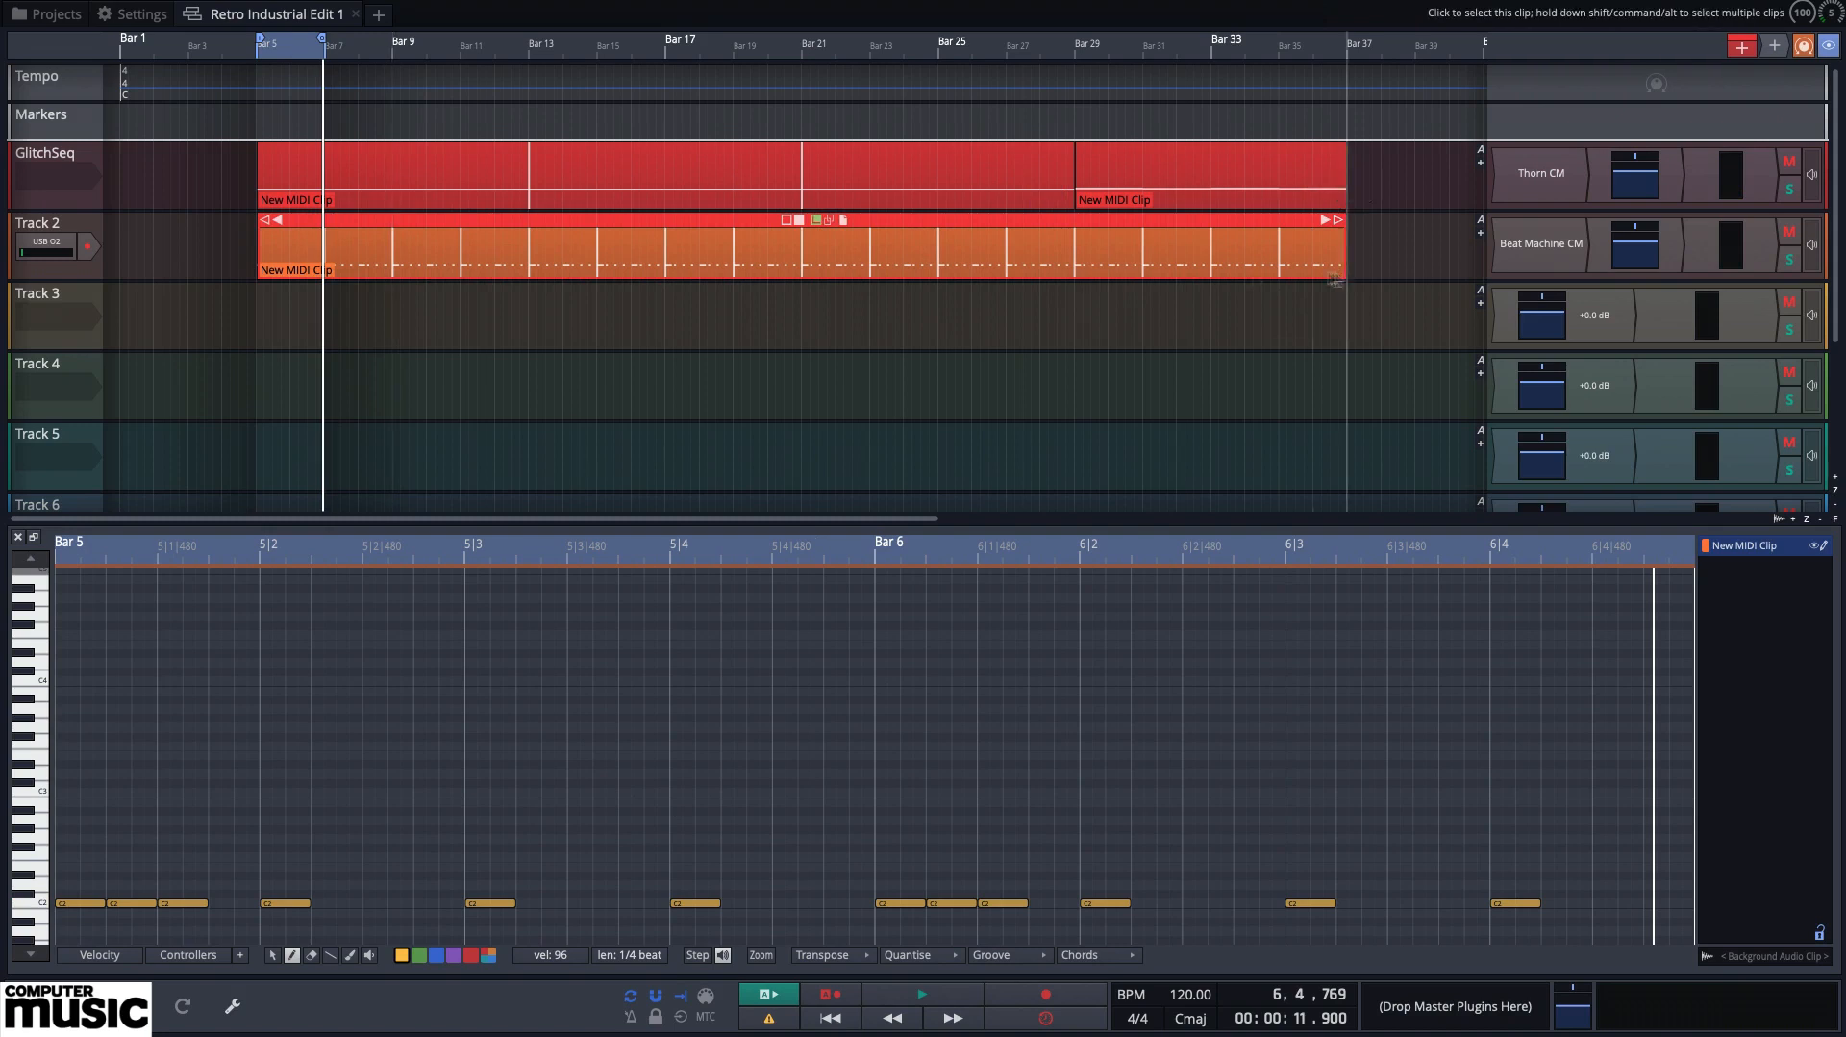
click(68, 227)
right_click(67, 227)
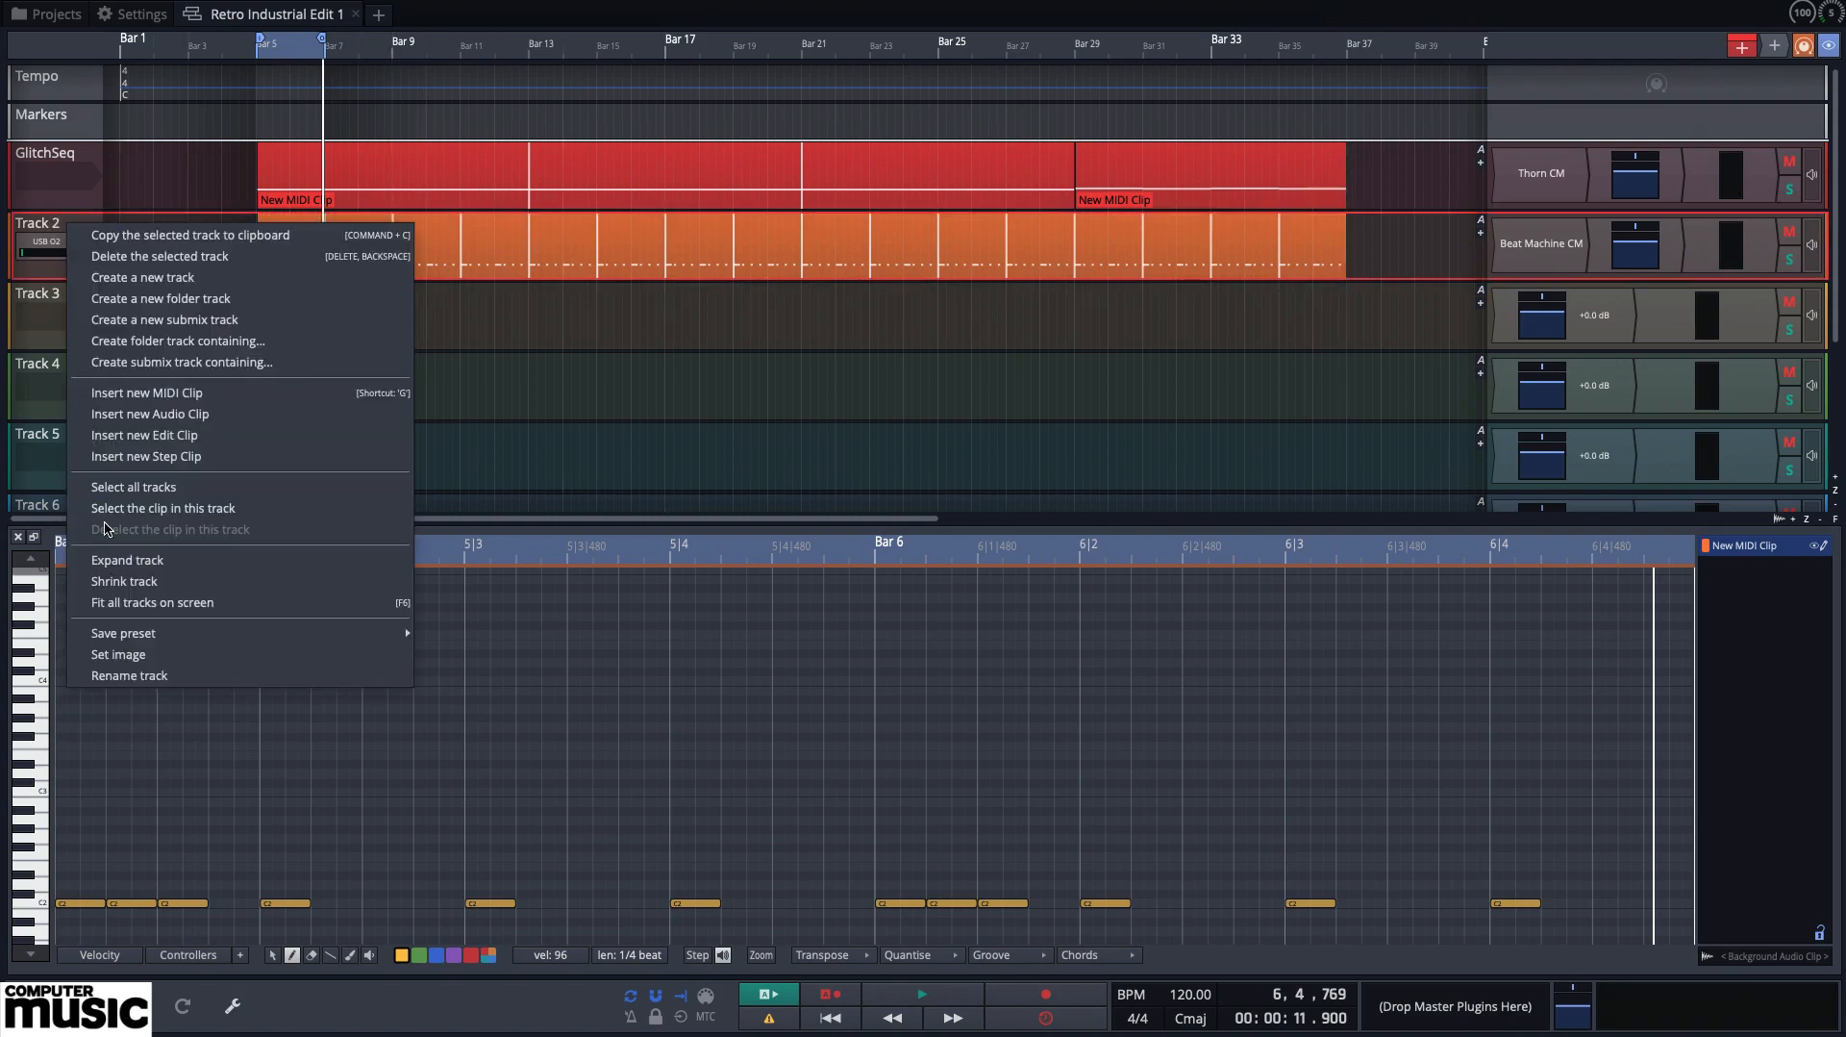
click(122, 675)
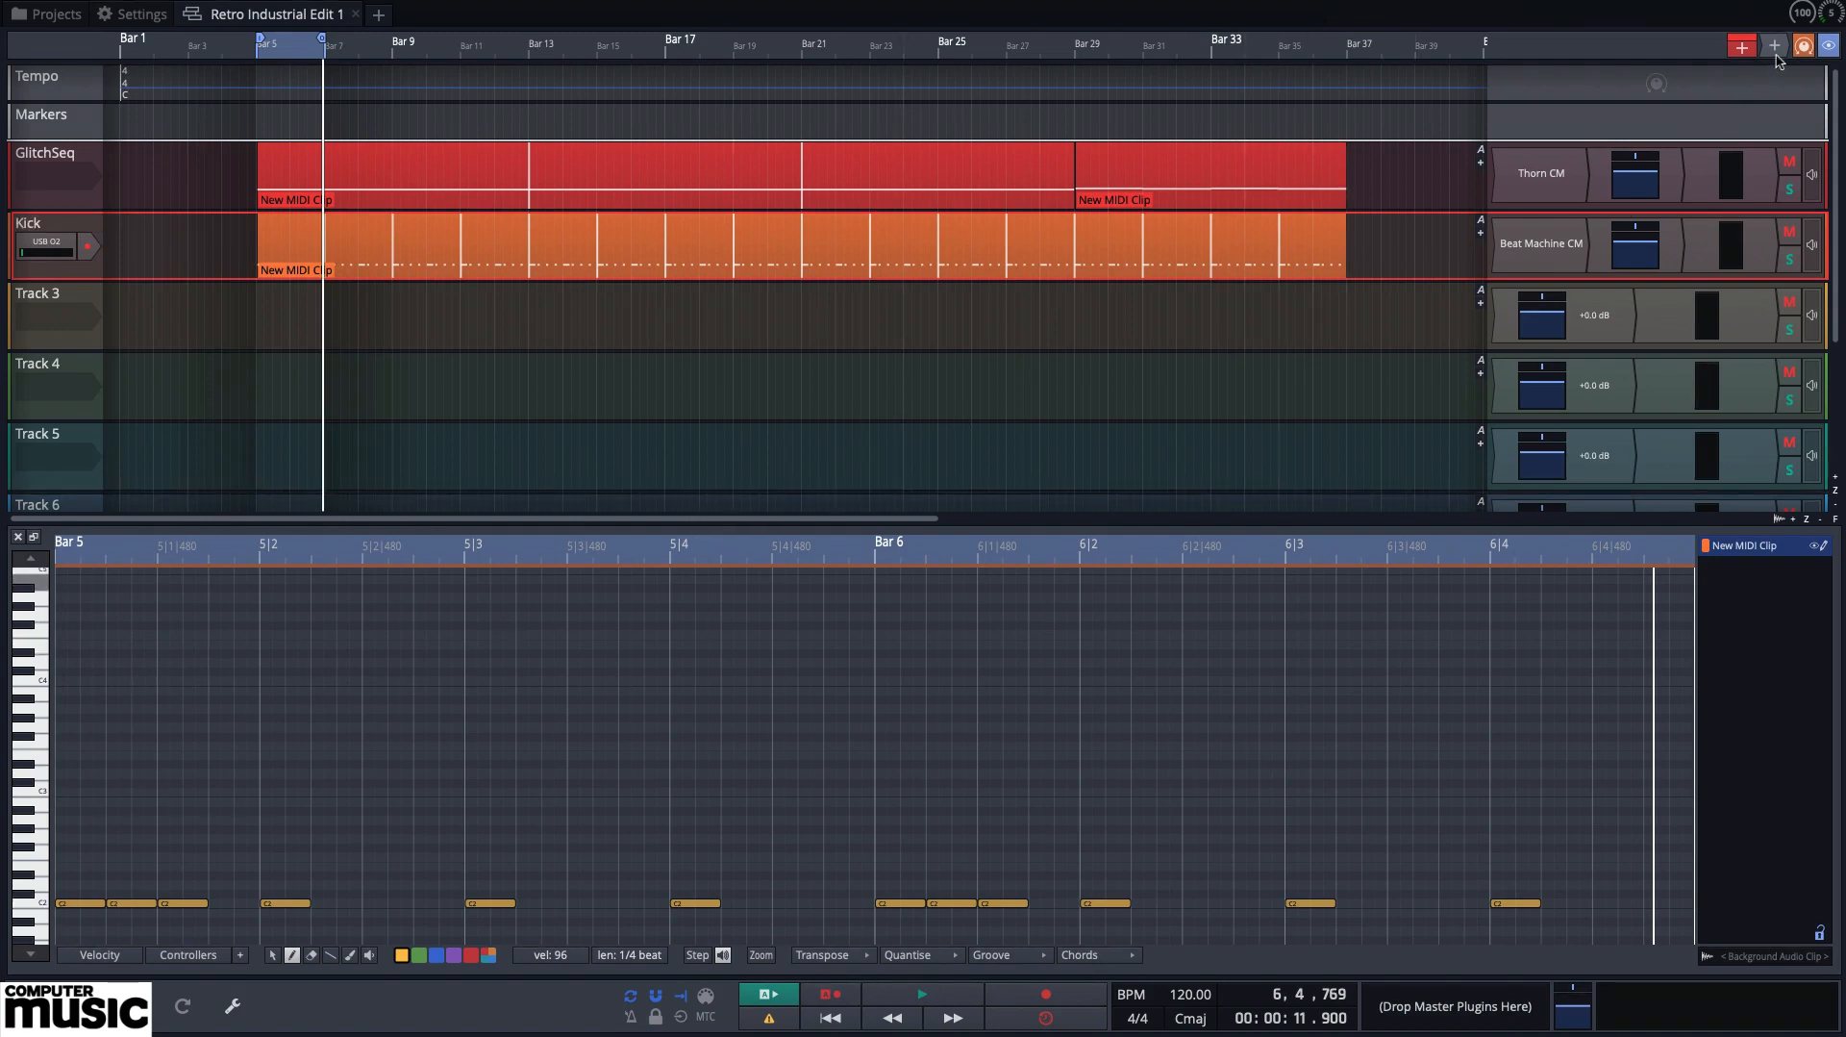
Add the StiX CM synth plugin to Track 3
drag(1777, 46, 1502, 319)
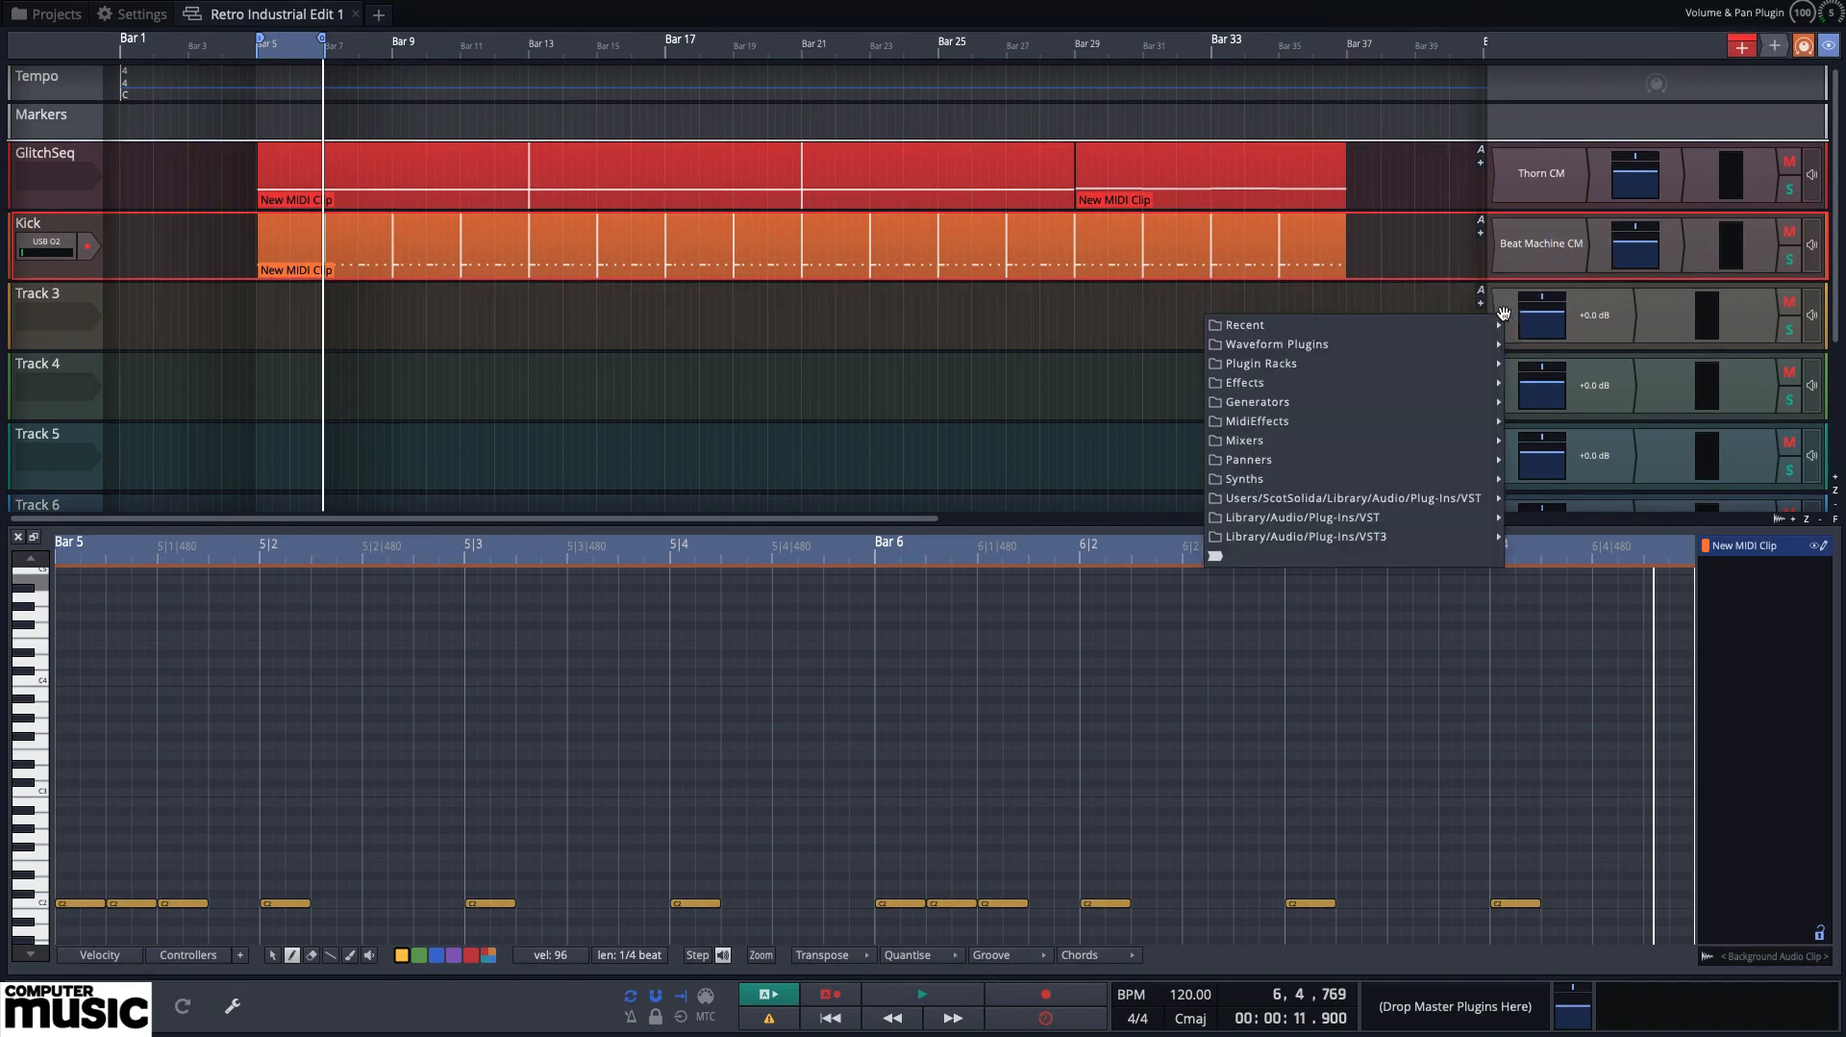
mouse_move(1356, 478)
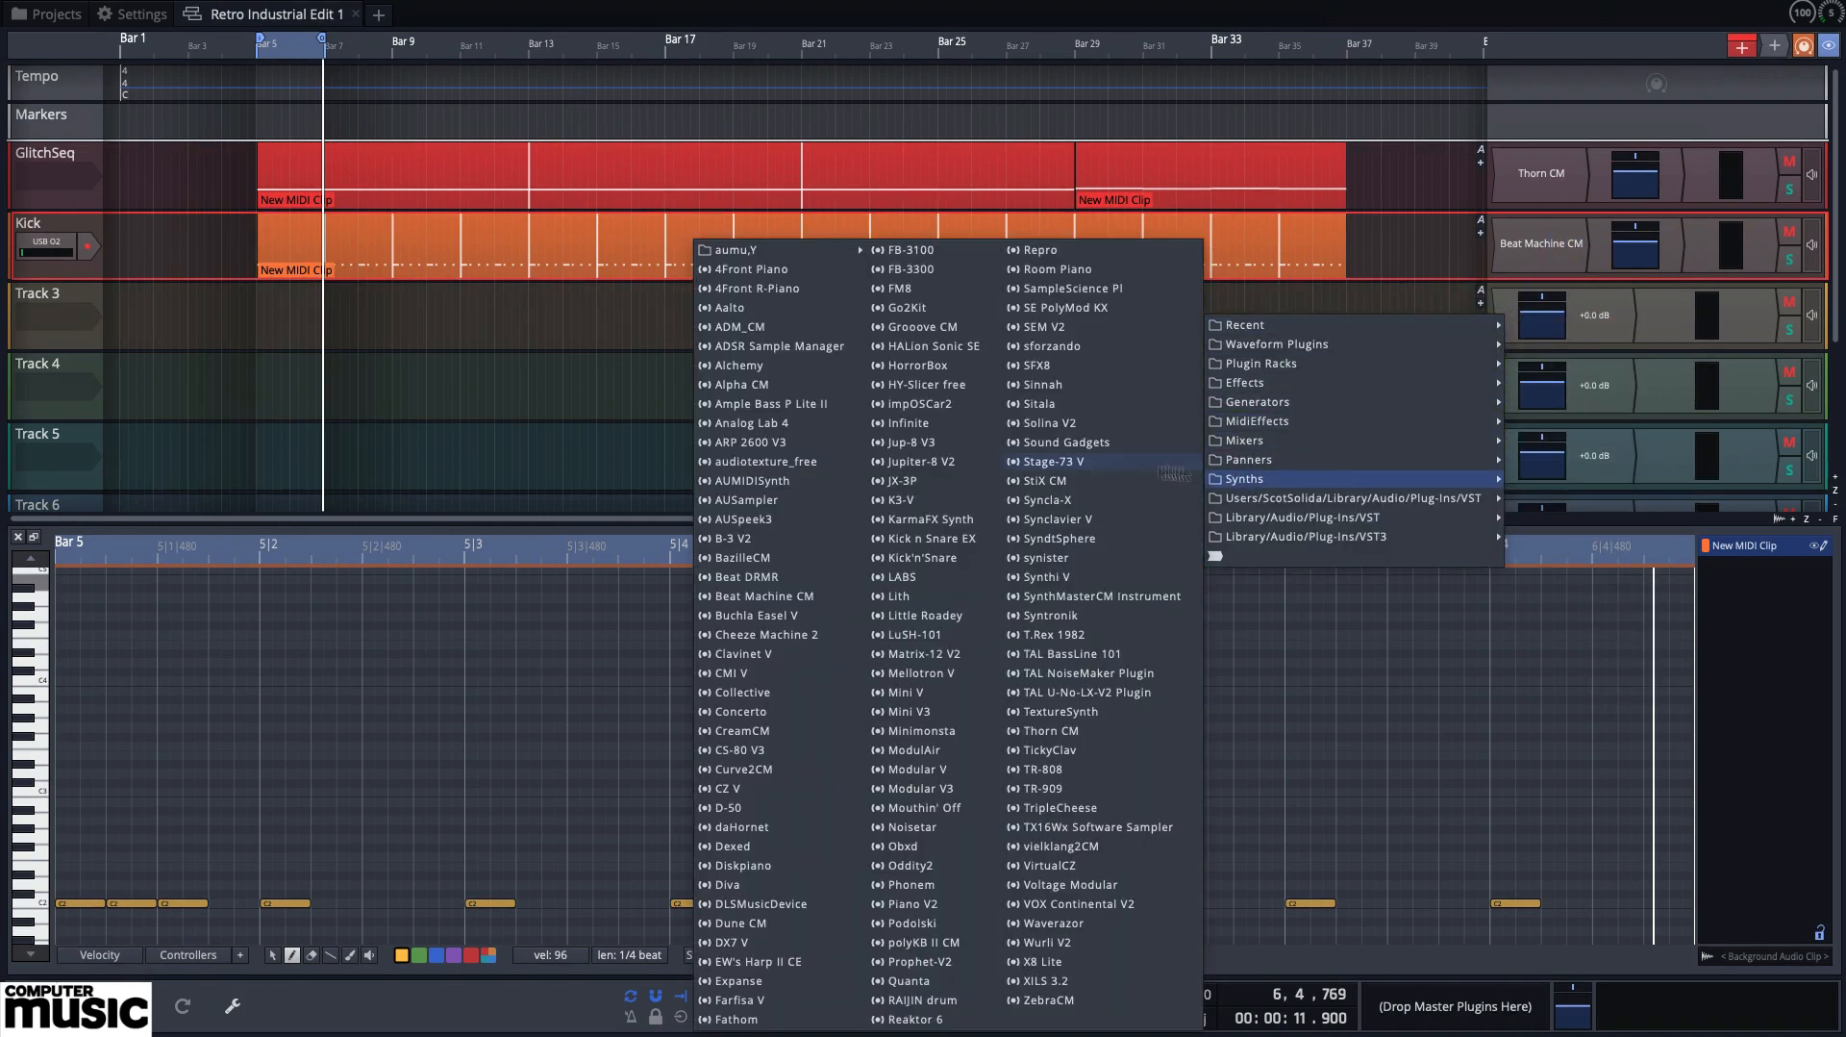
click(1065, 483)
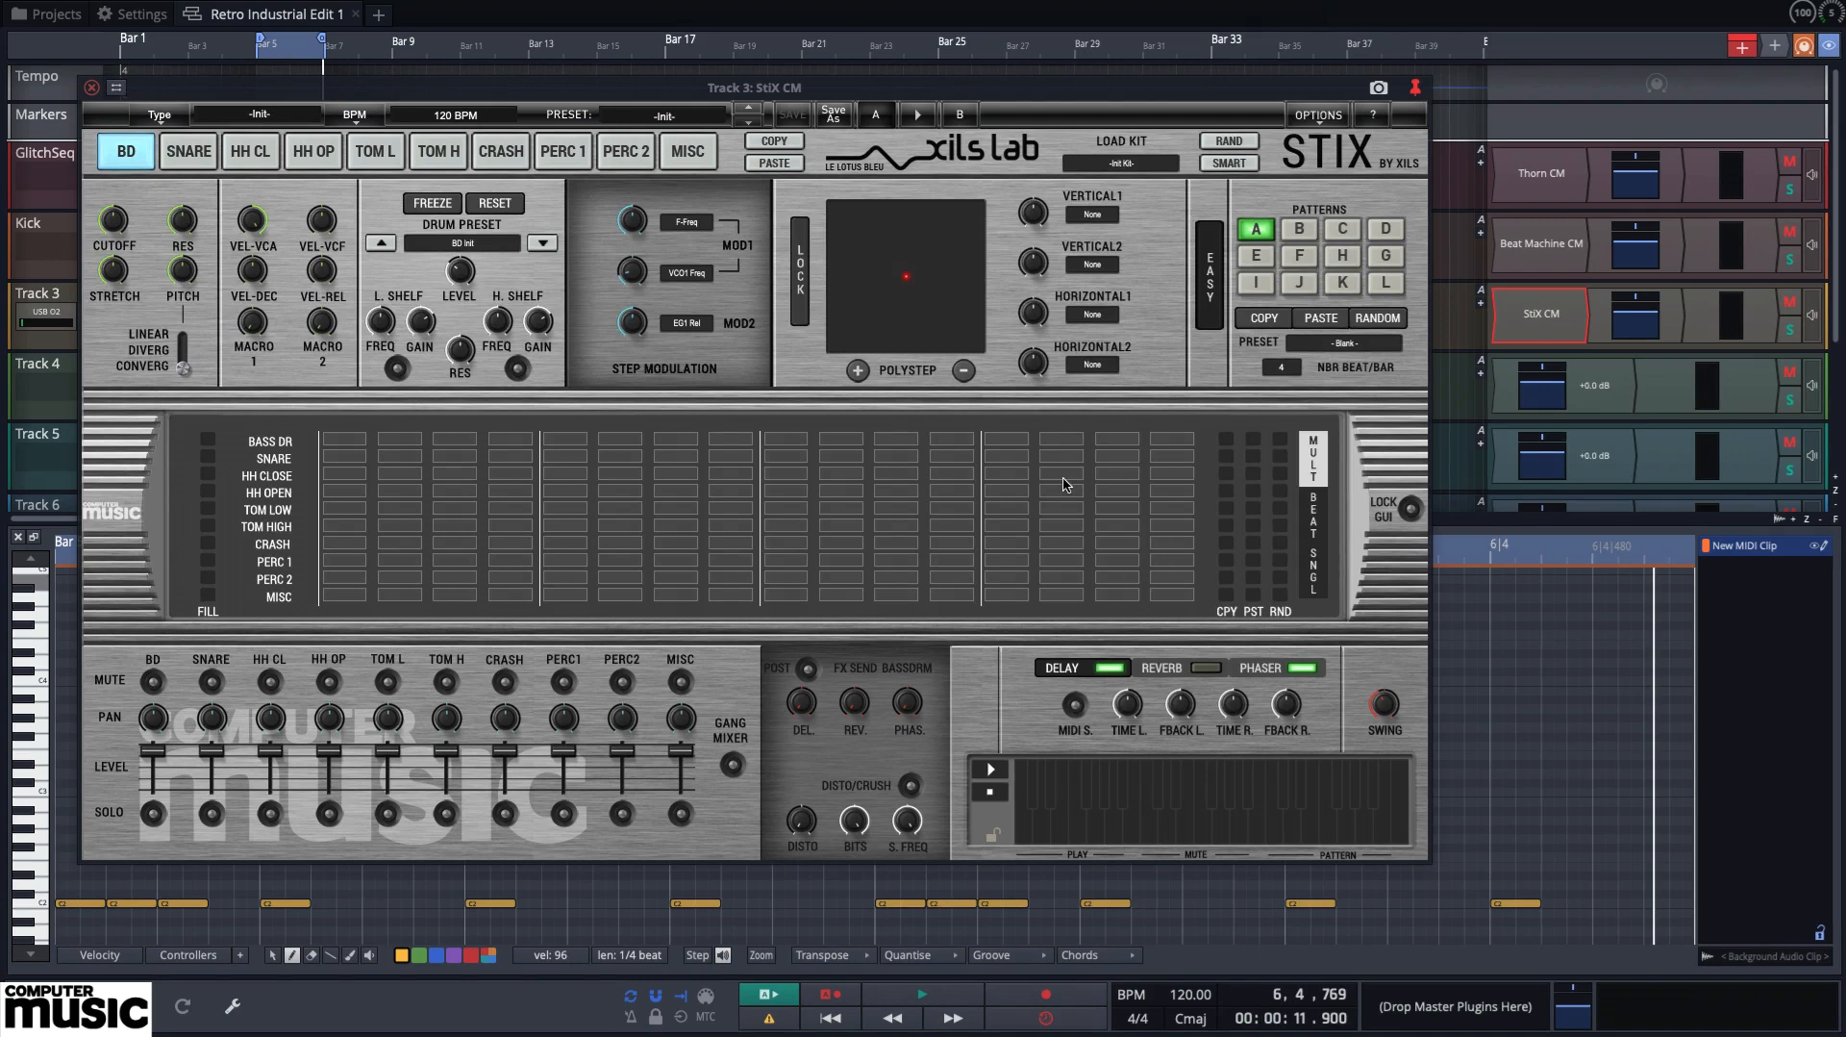
Load the SN Sample Overtone LtZ preset into the StiX CM snare slot and close the plugin window
click(188, 153)
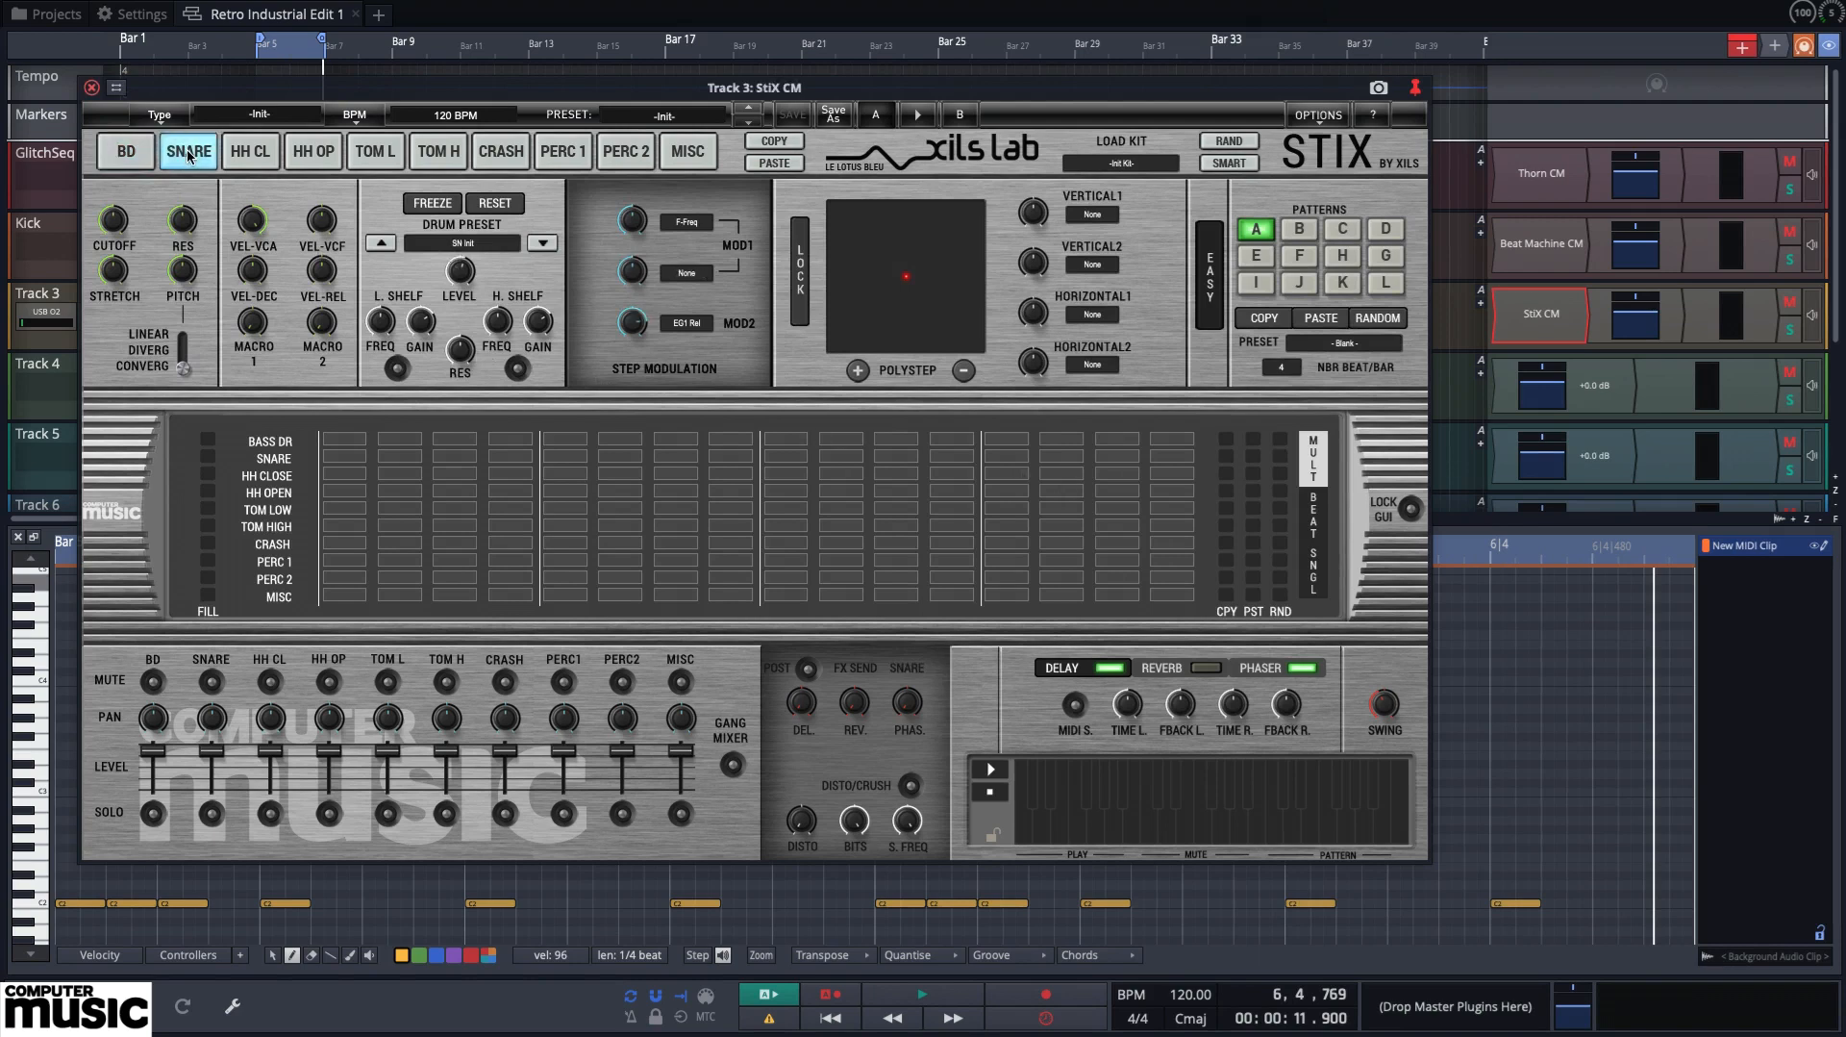
click(460, 244)
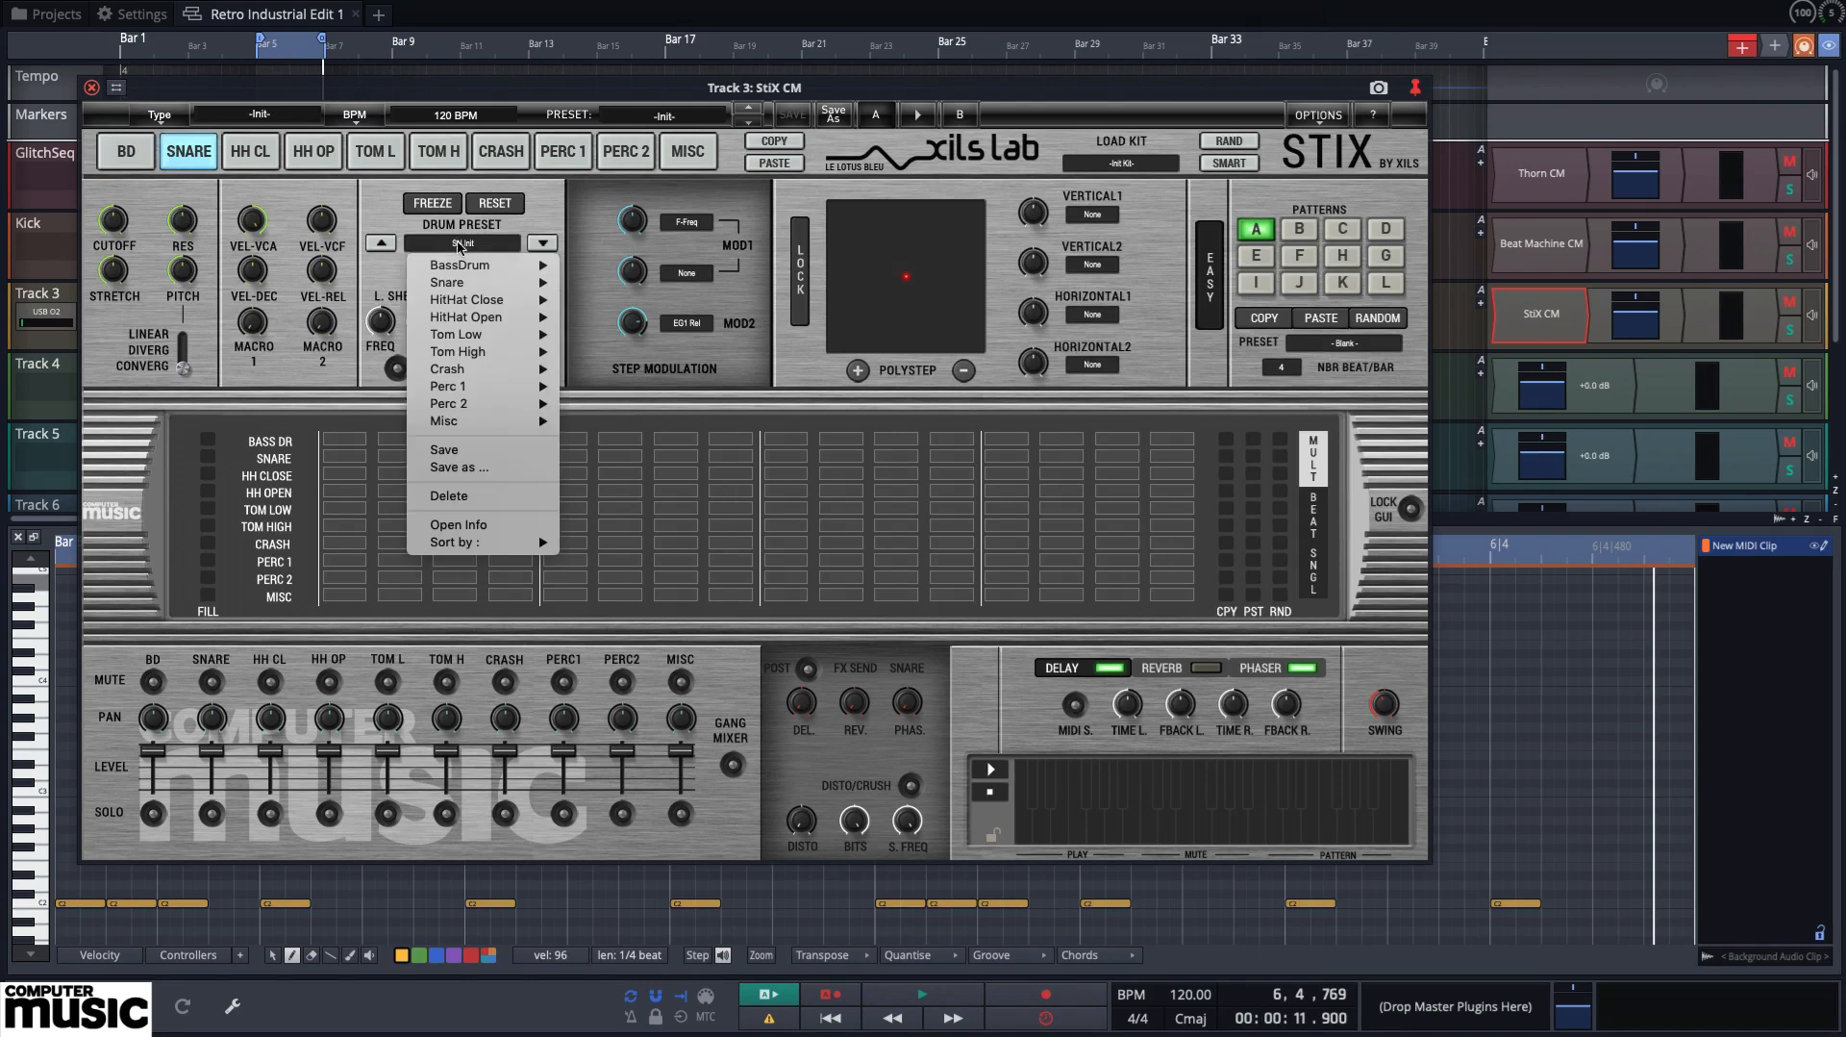
mouse_move(471, 284)
mouse_move(608, 283)
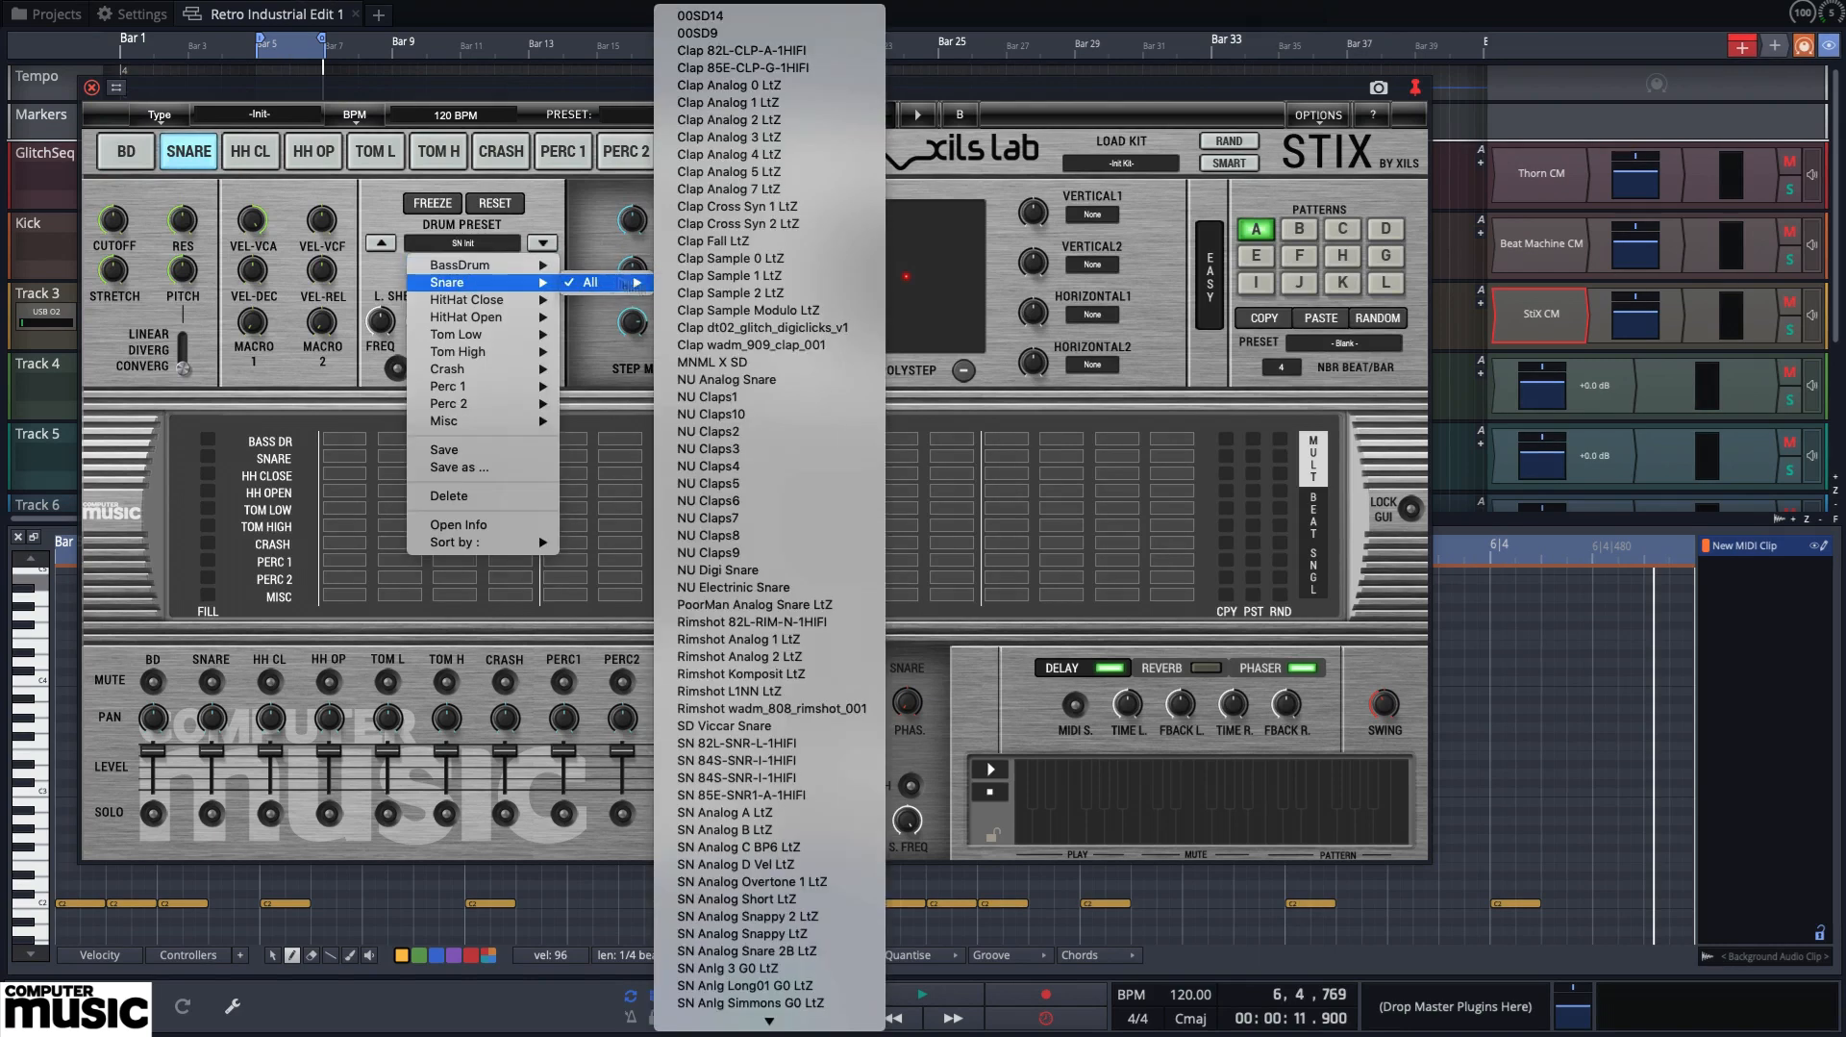
mouse_move(788, 1021)
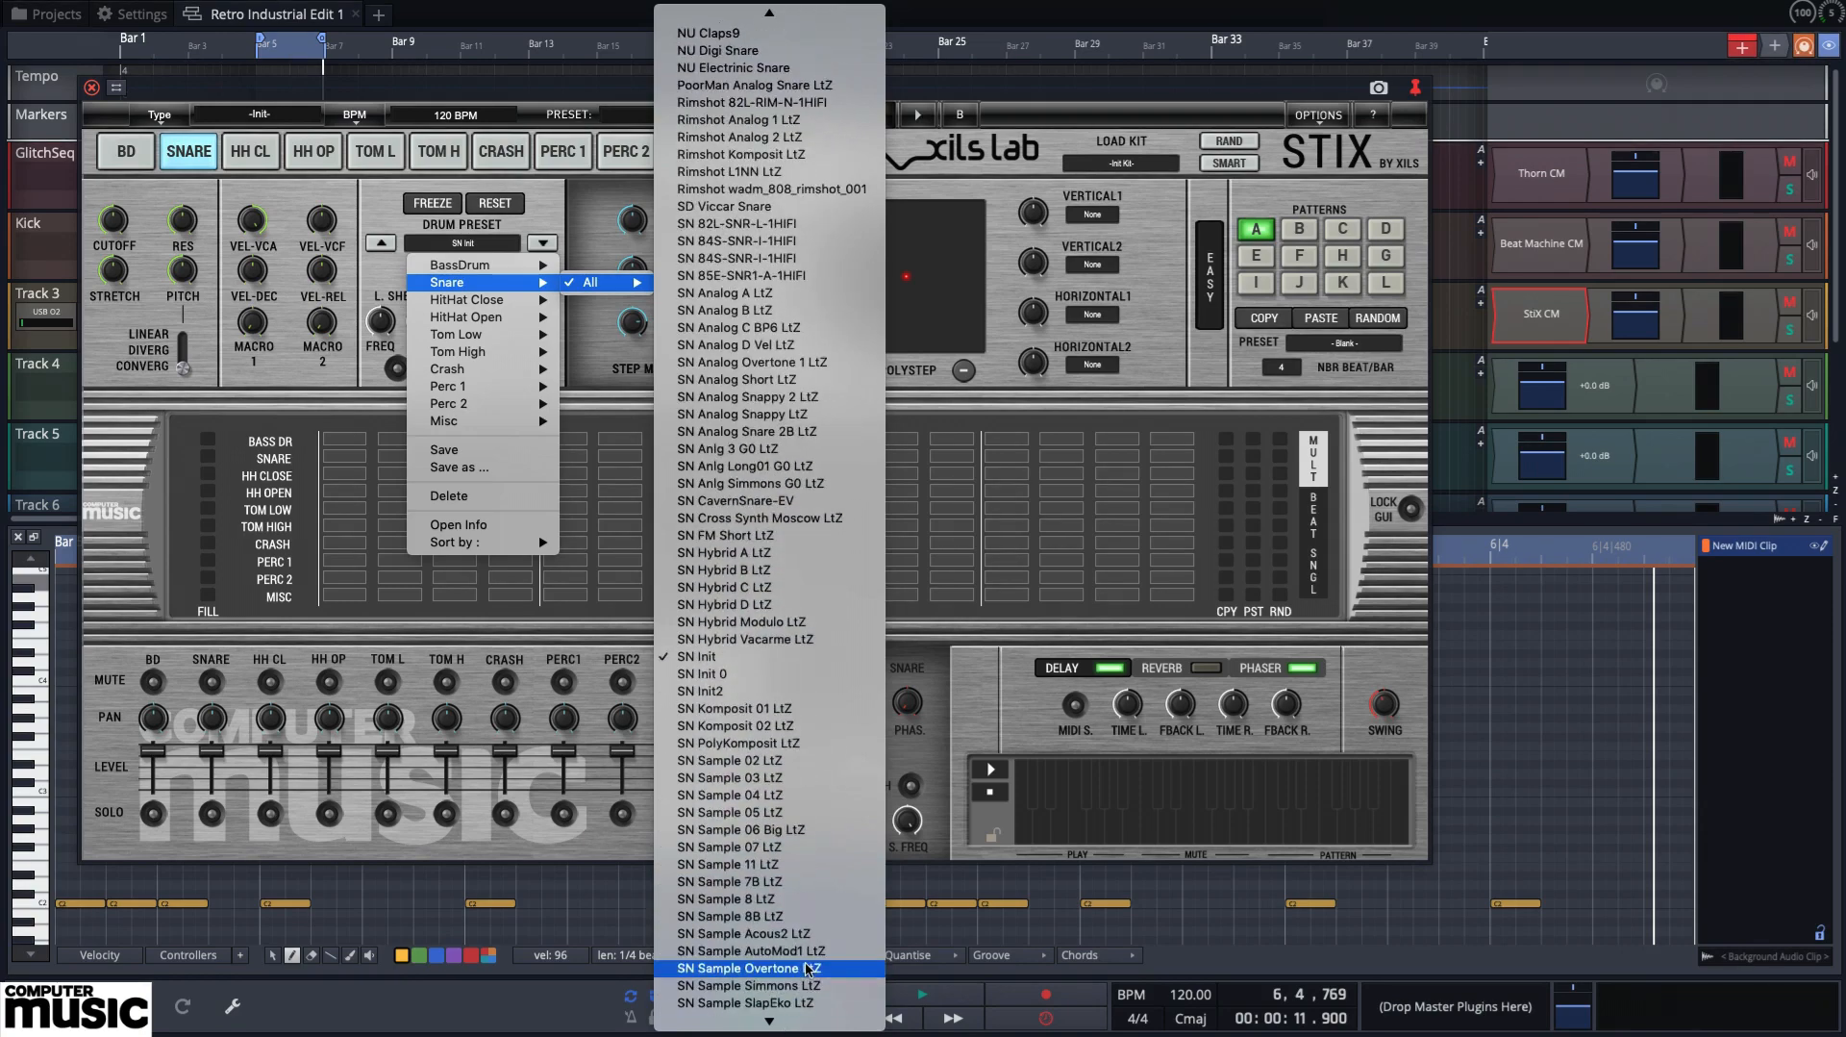
click(806, 969)
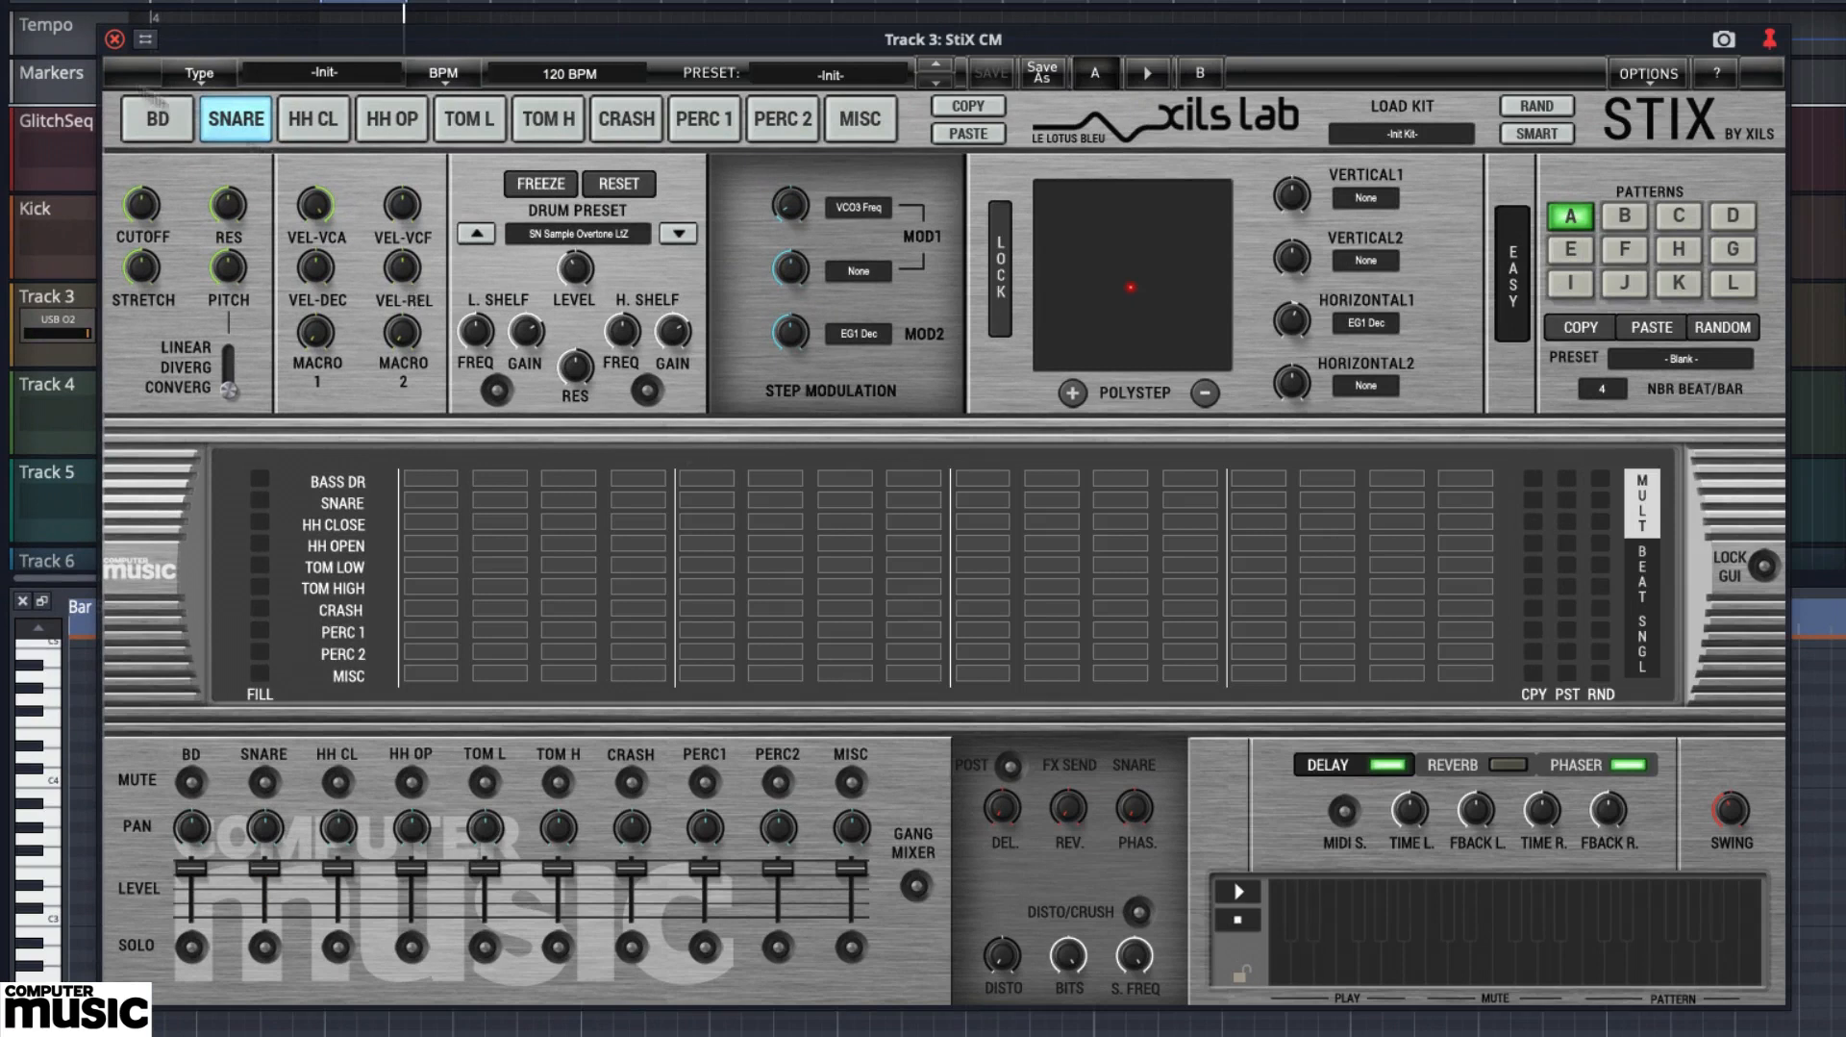
click(114, 40)
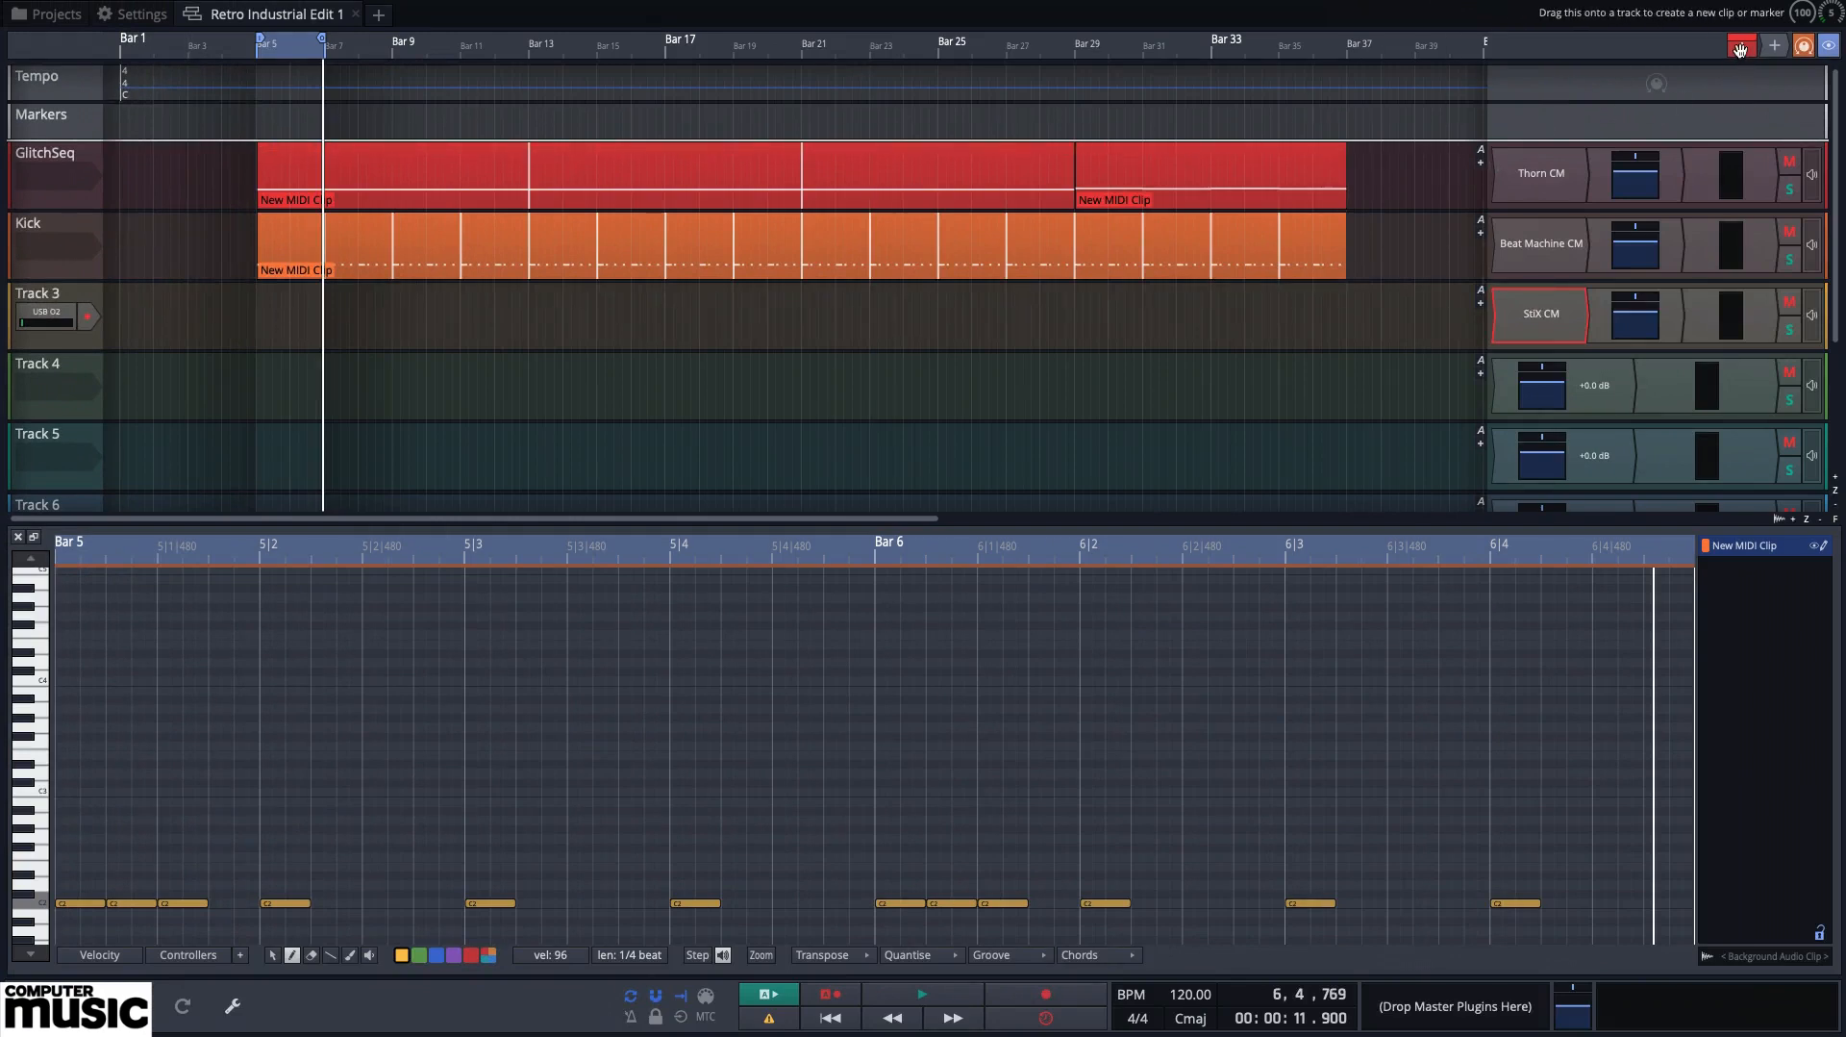
Insert a new MIDI clip from bar 5 to bar 7 on Track 3 and audition its D2 snare note
drag(1739, 50, 268, 288)
click(304, 300)
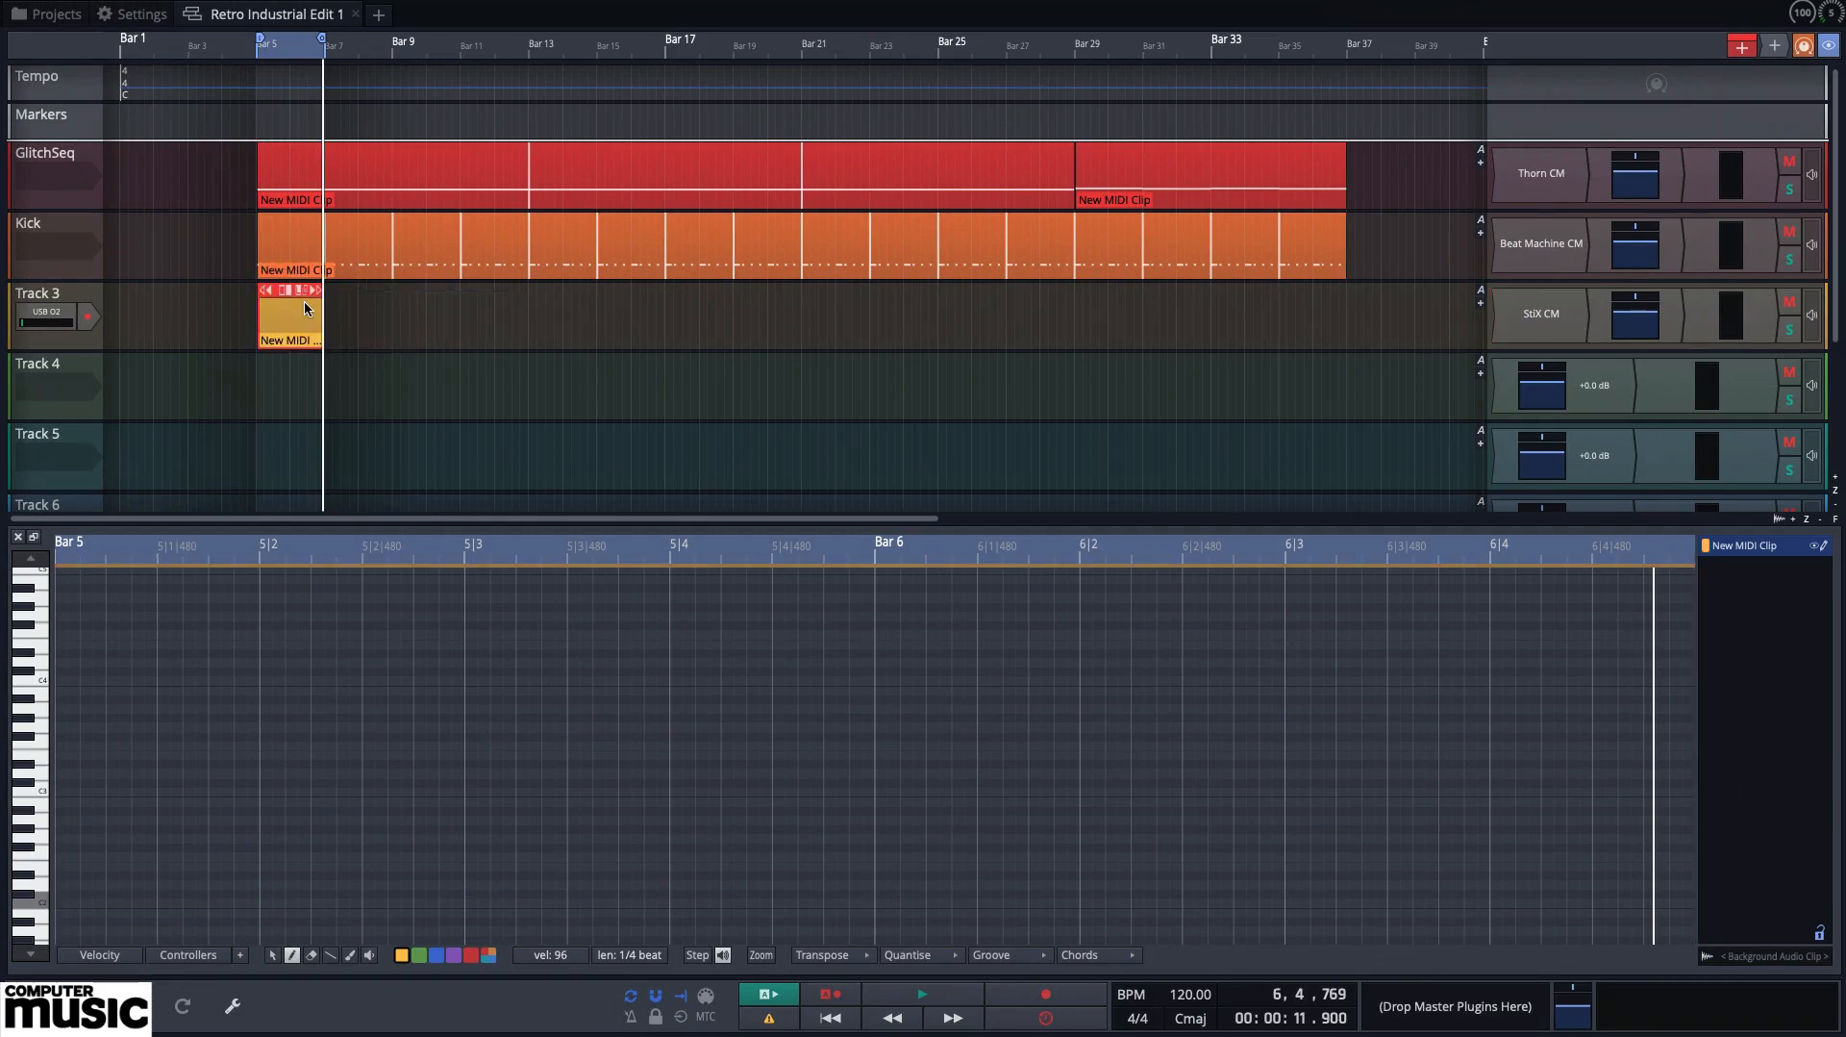
click(38, 887)
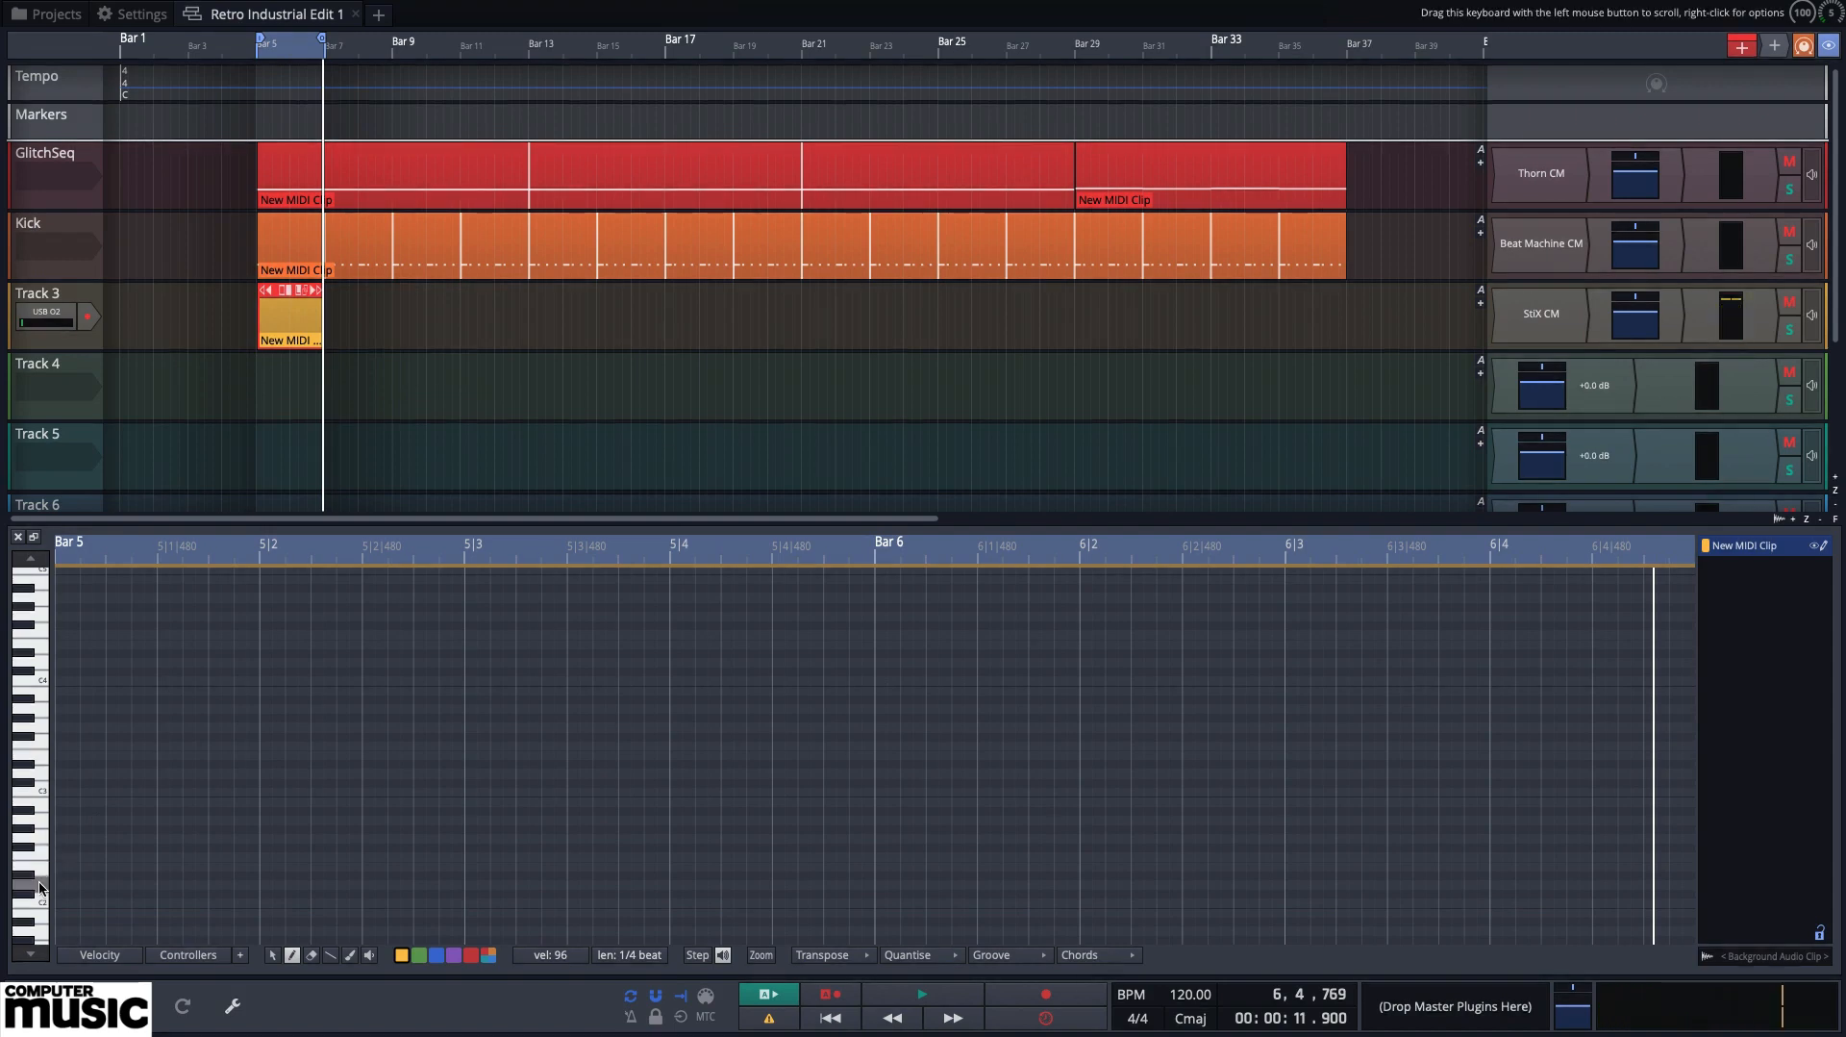
Place 1/4-beat D2 notes on beats 2 and 4 of bars 5 and 6, and audition the loop
click(268, 886)
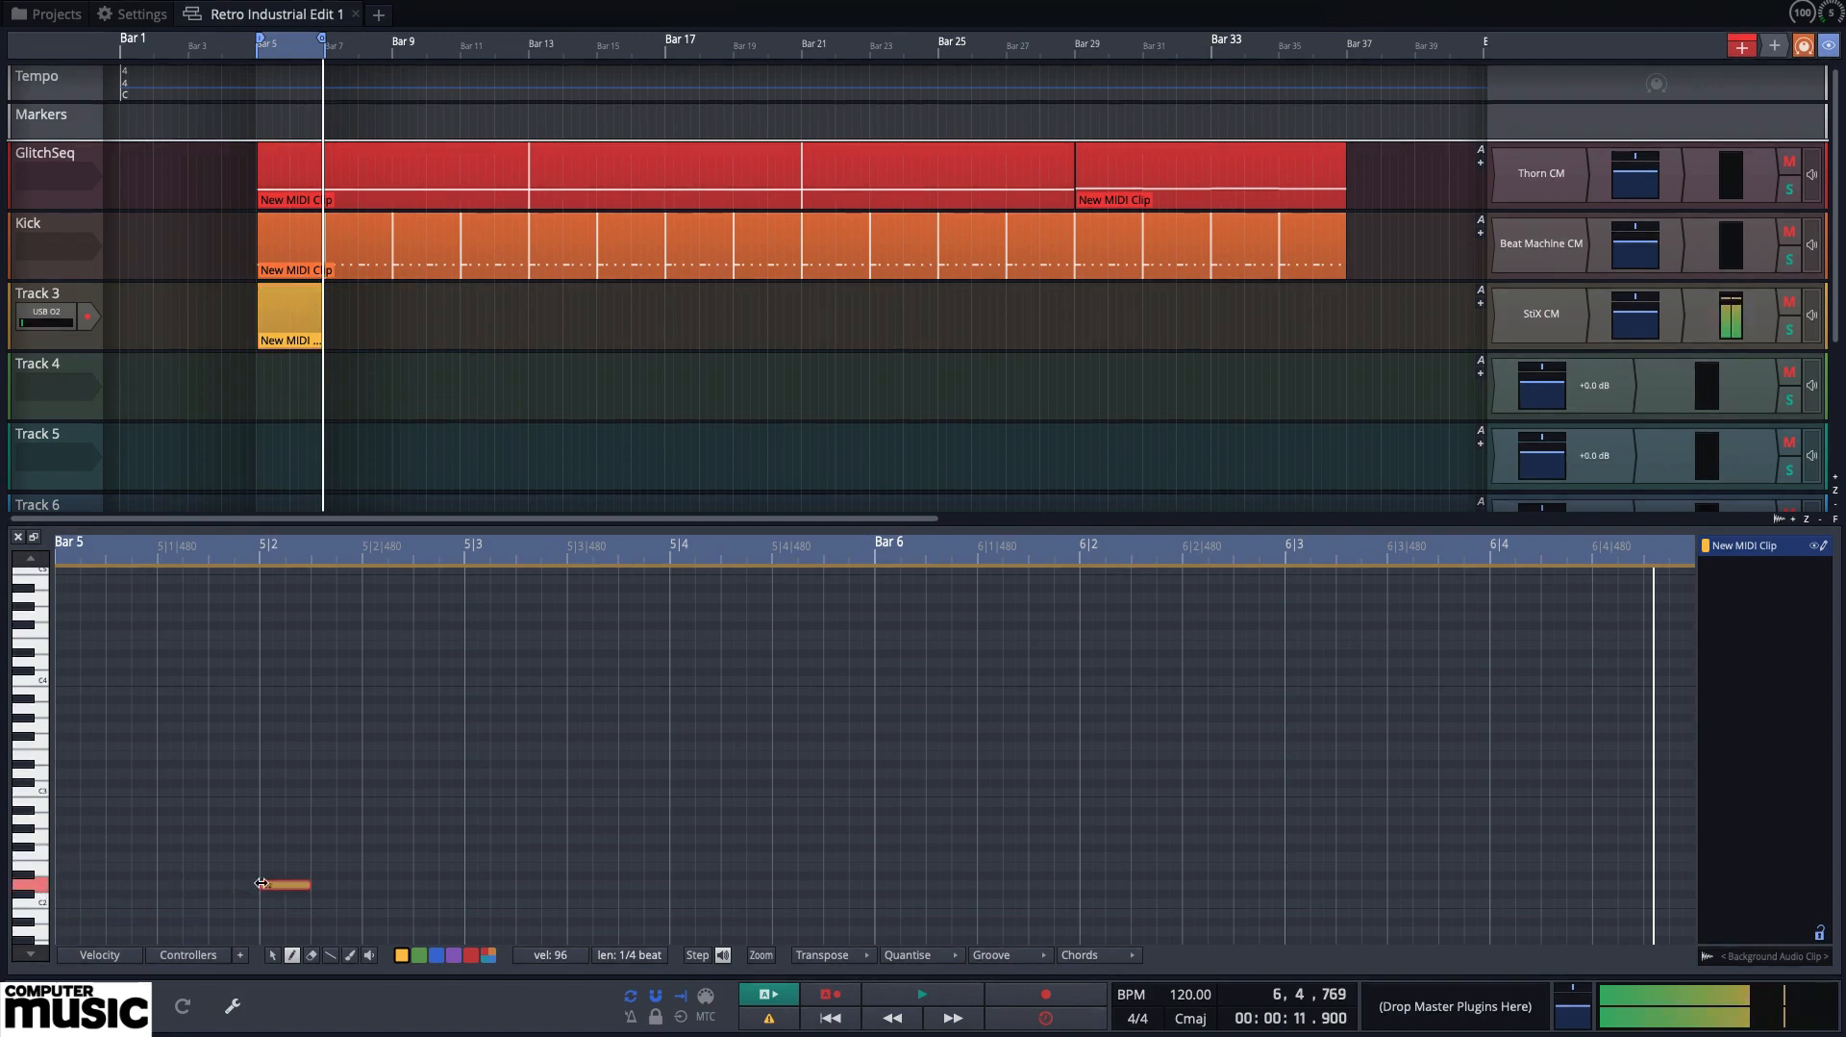
click(677, 886)
click(1090, 886)
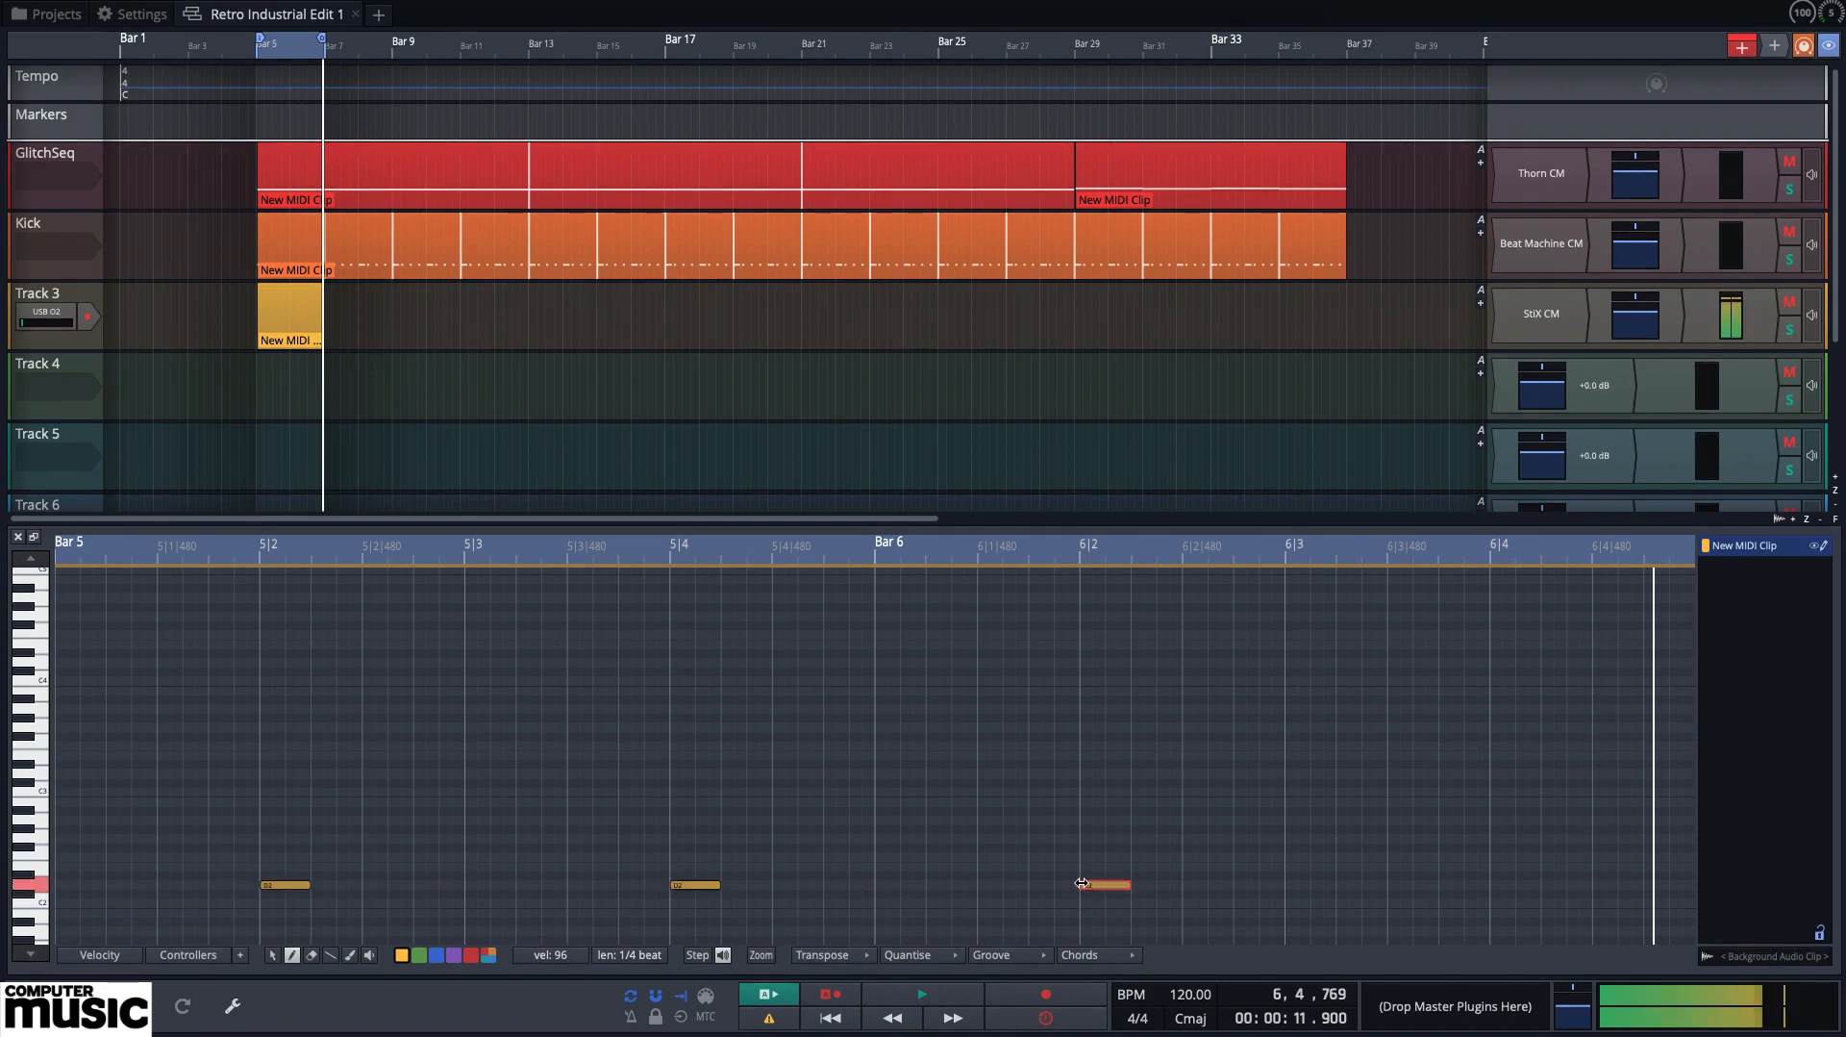
click(1493, 885)
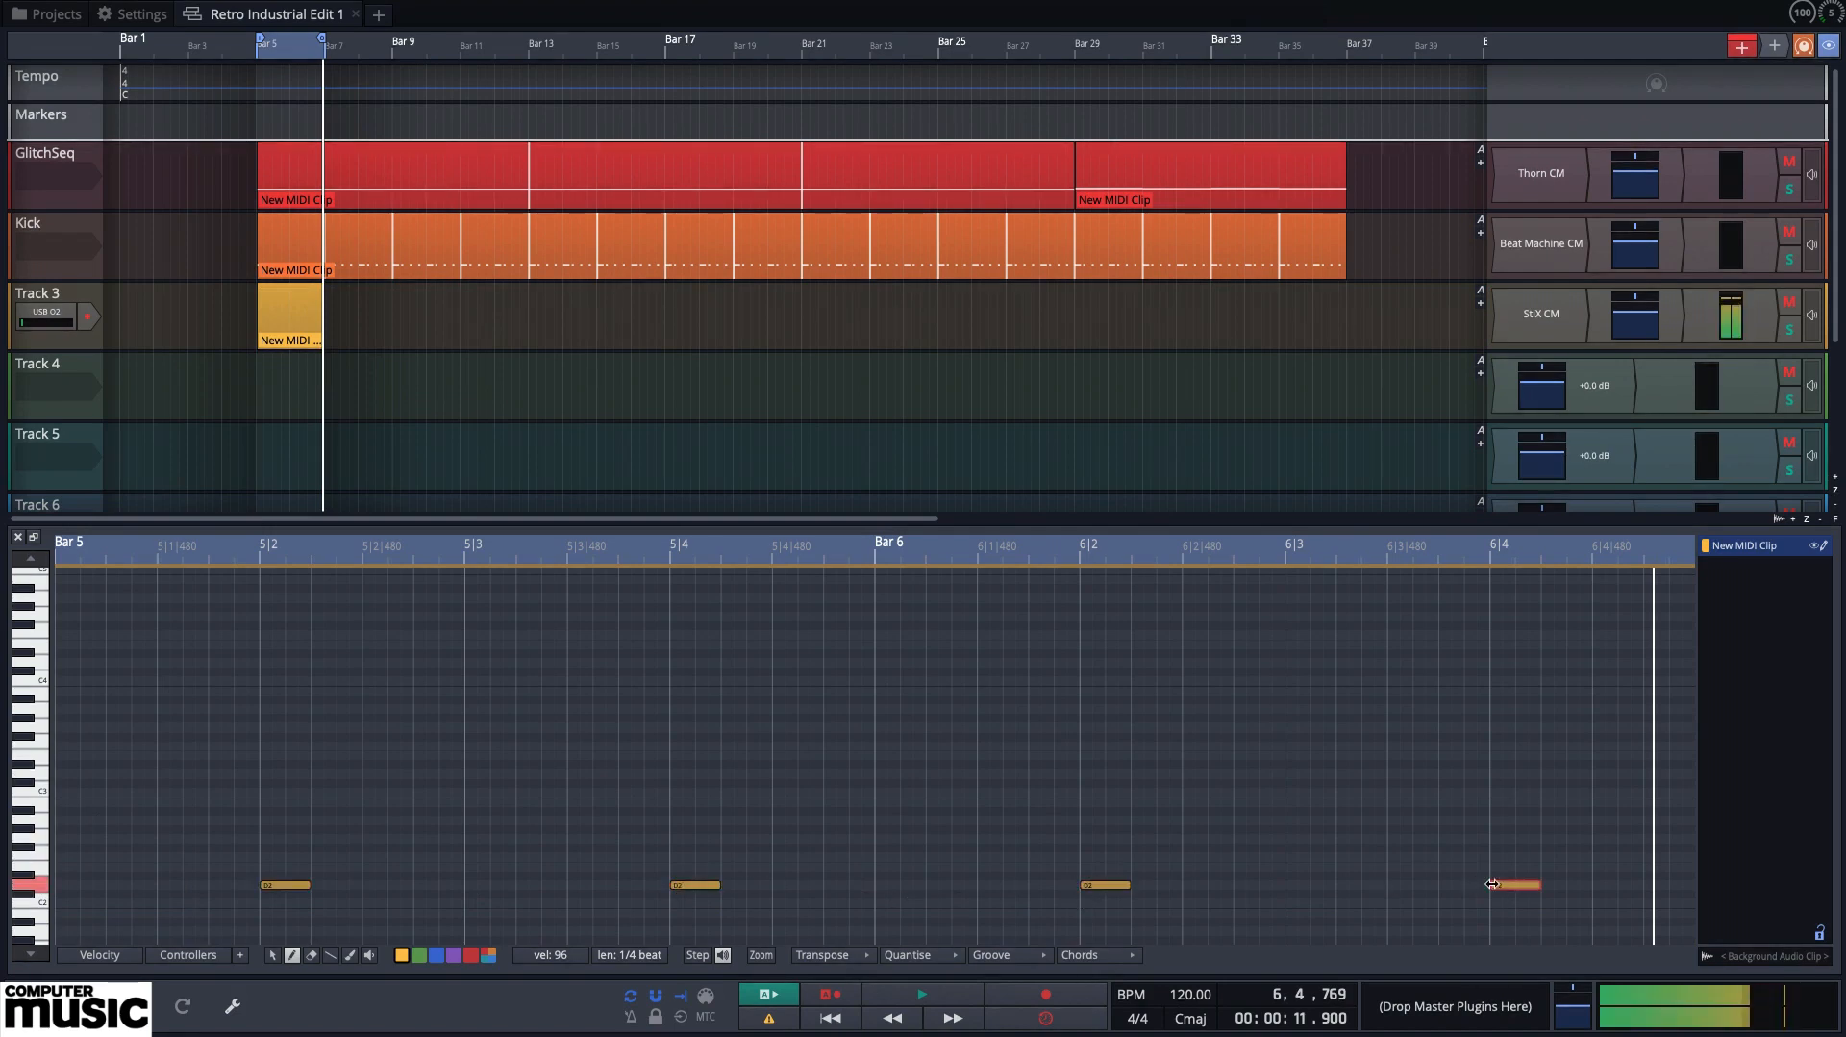
key(space)
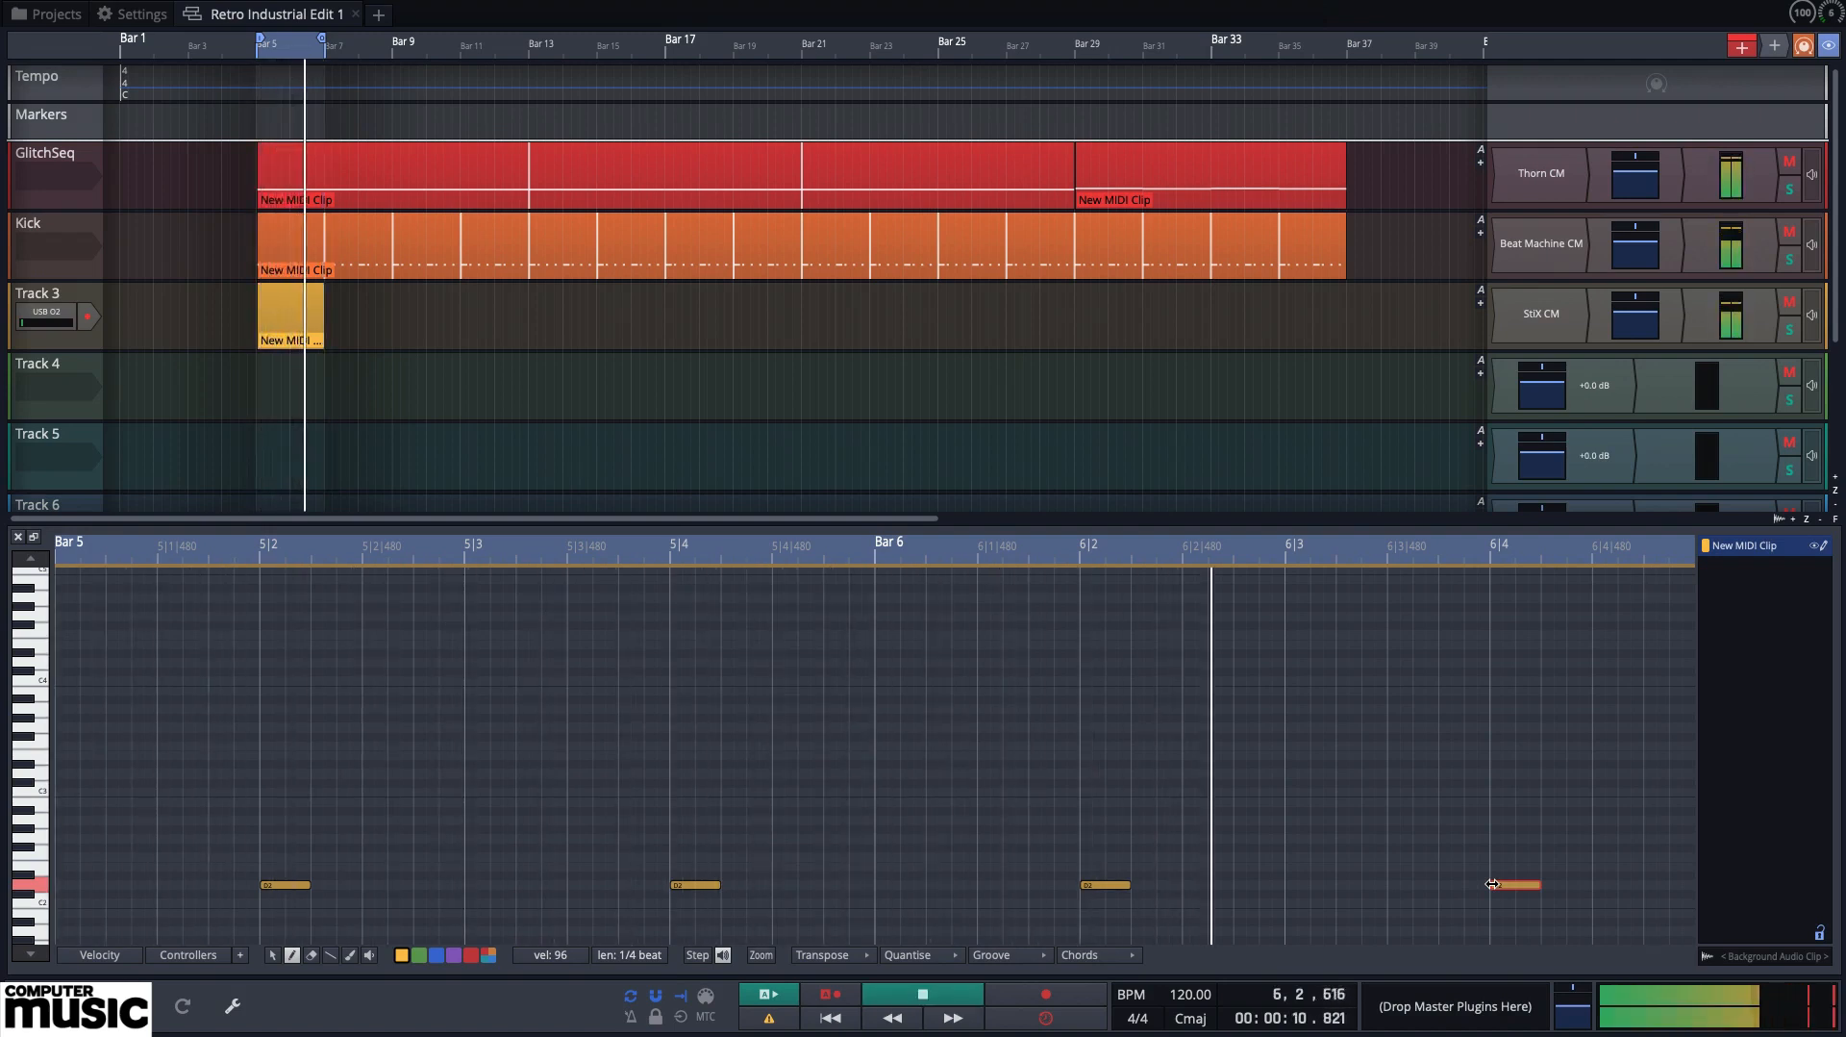
key(space)
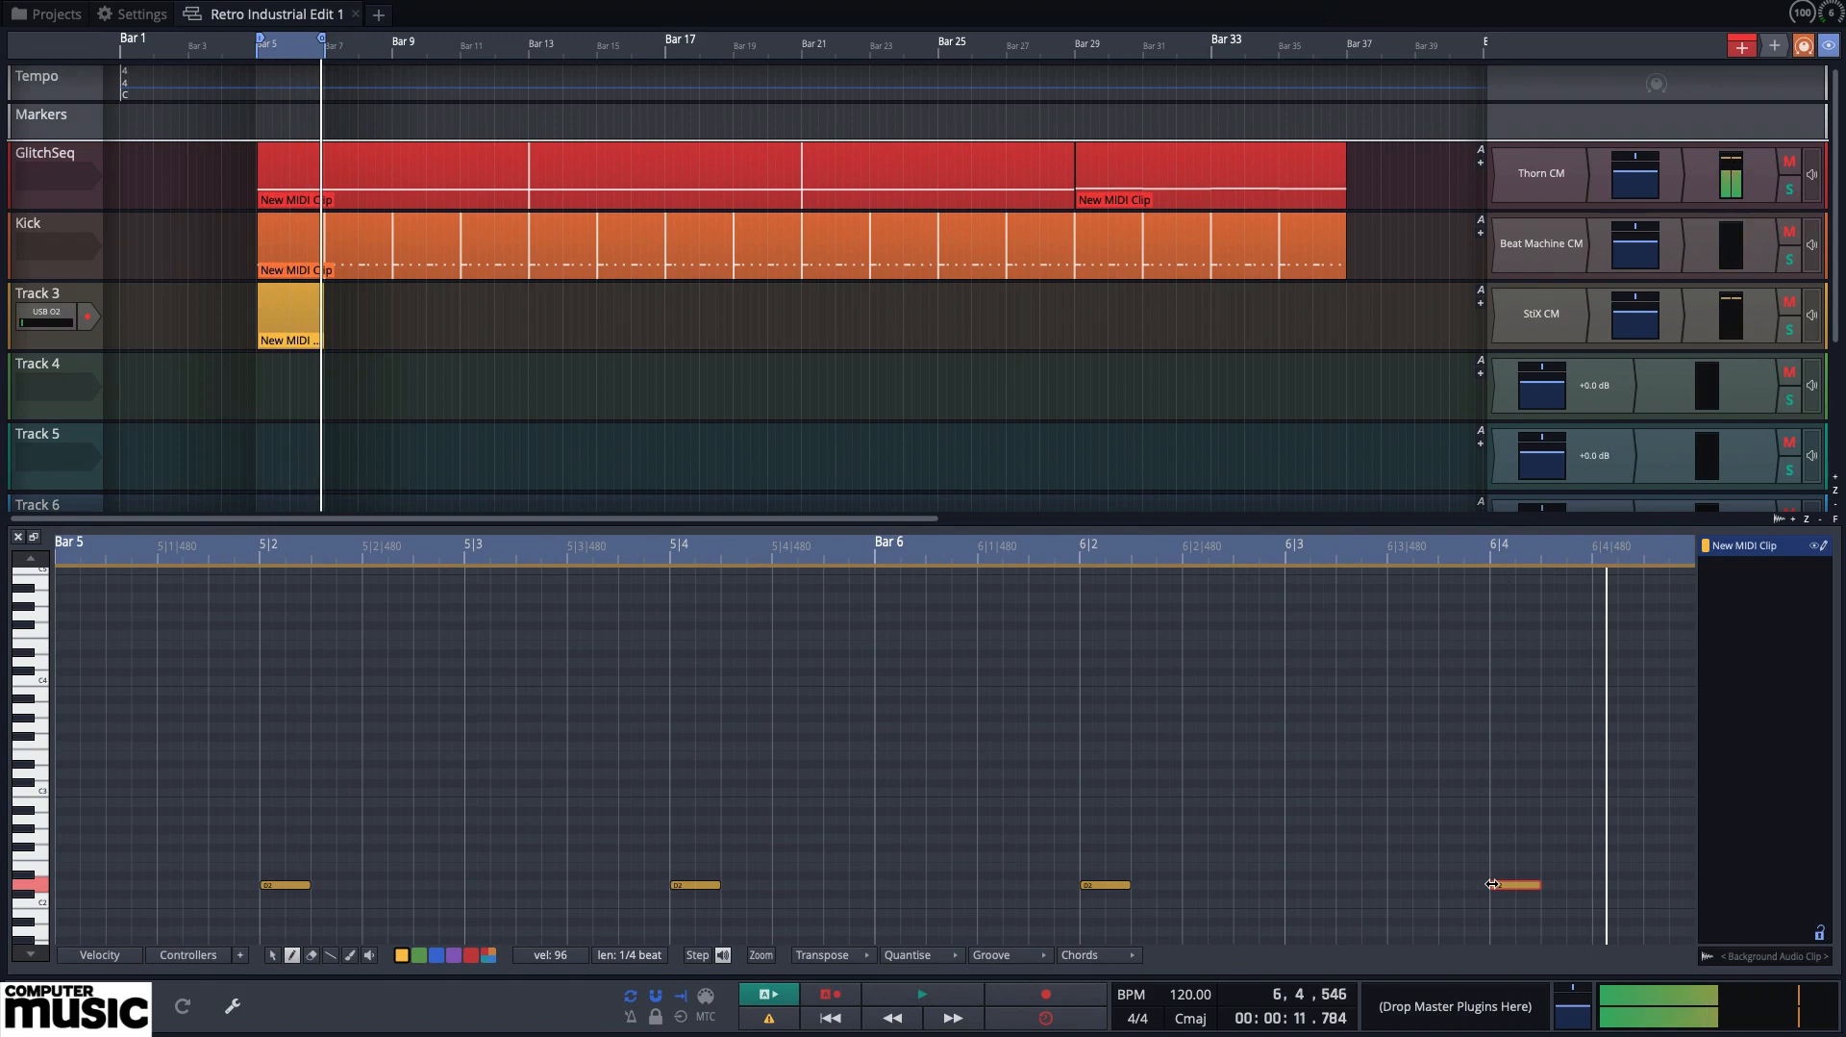
Loop the Track 3 snare clip and extend it to bar 29
mouse_move(313, 290)
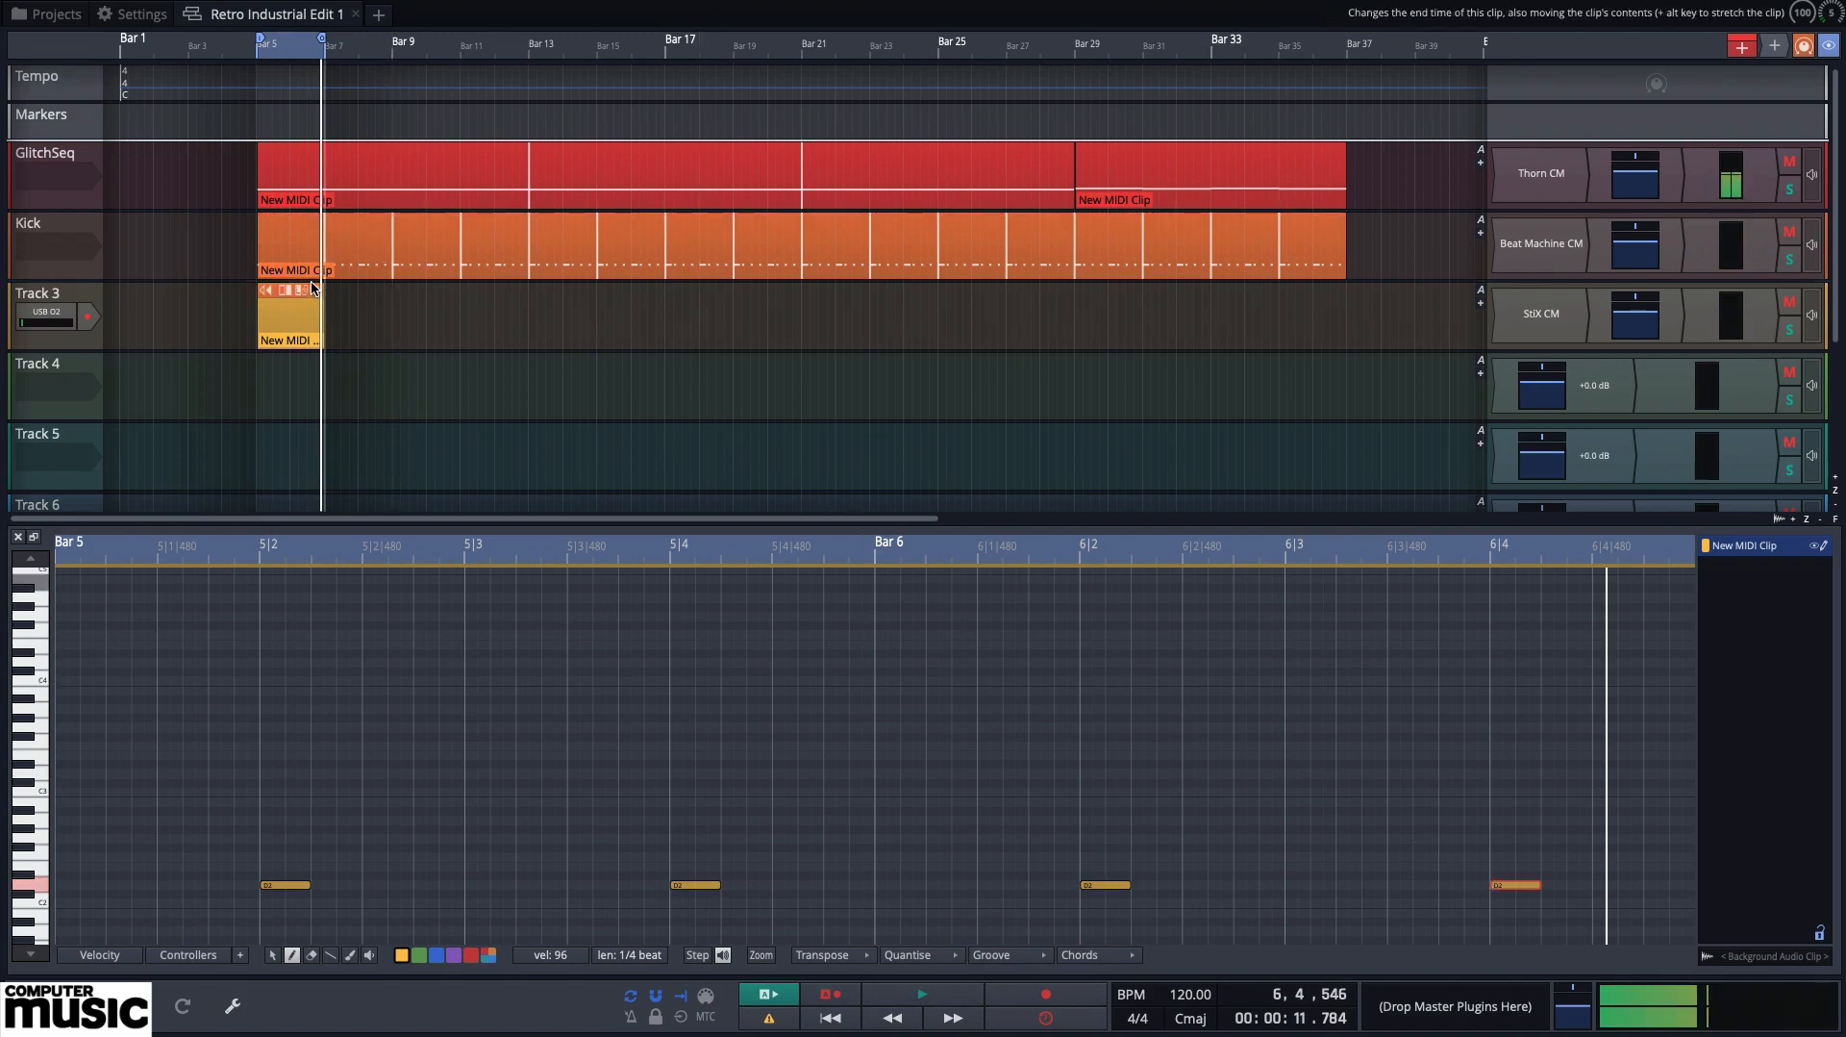
click(296, 288)
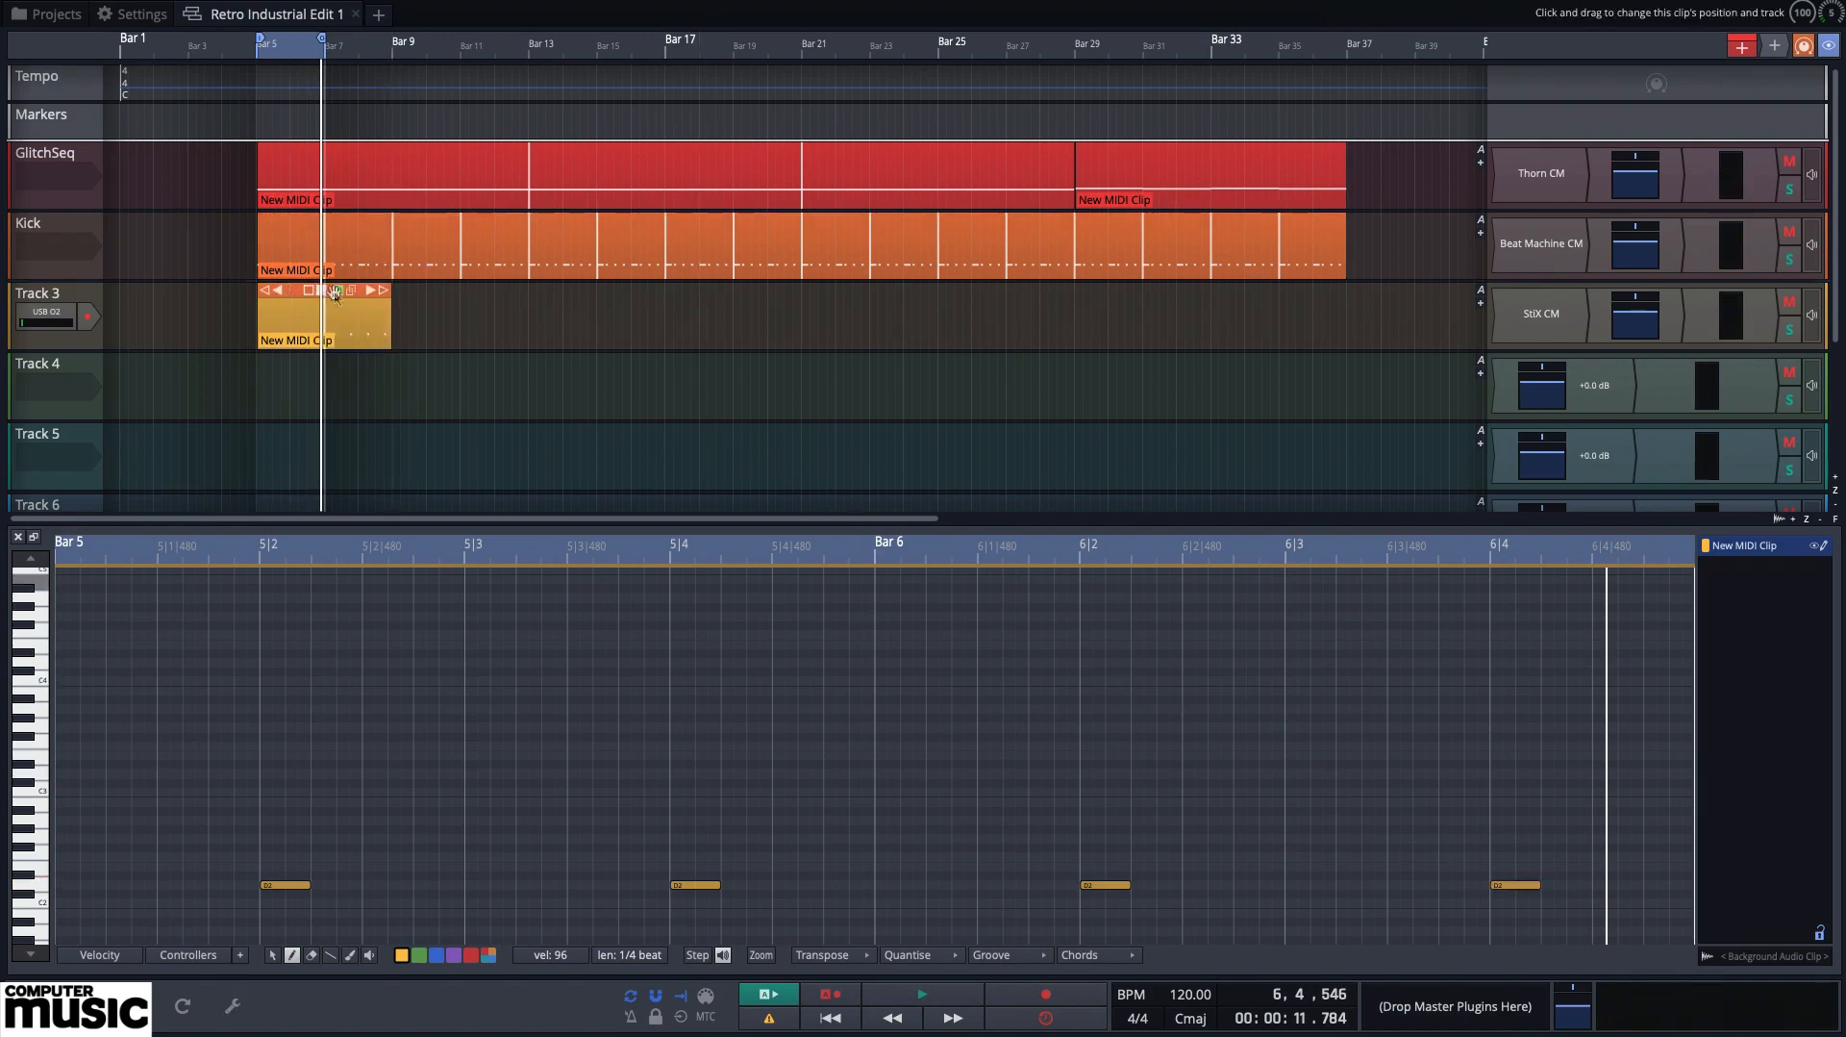
drag(381, 288, 1073, 327)
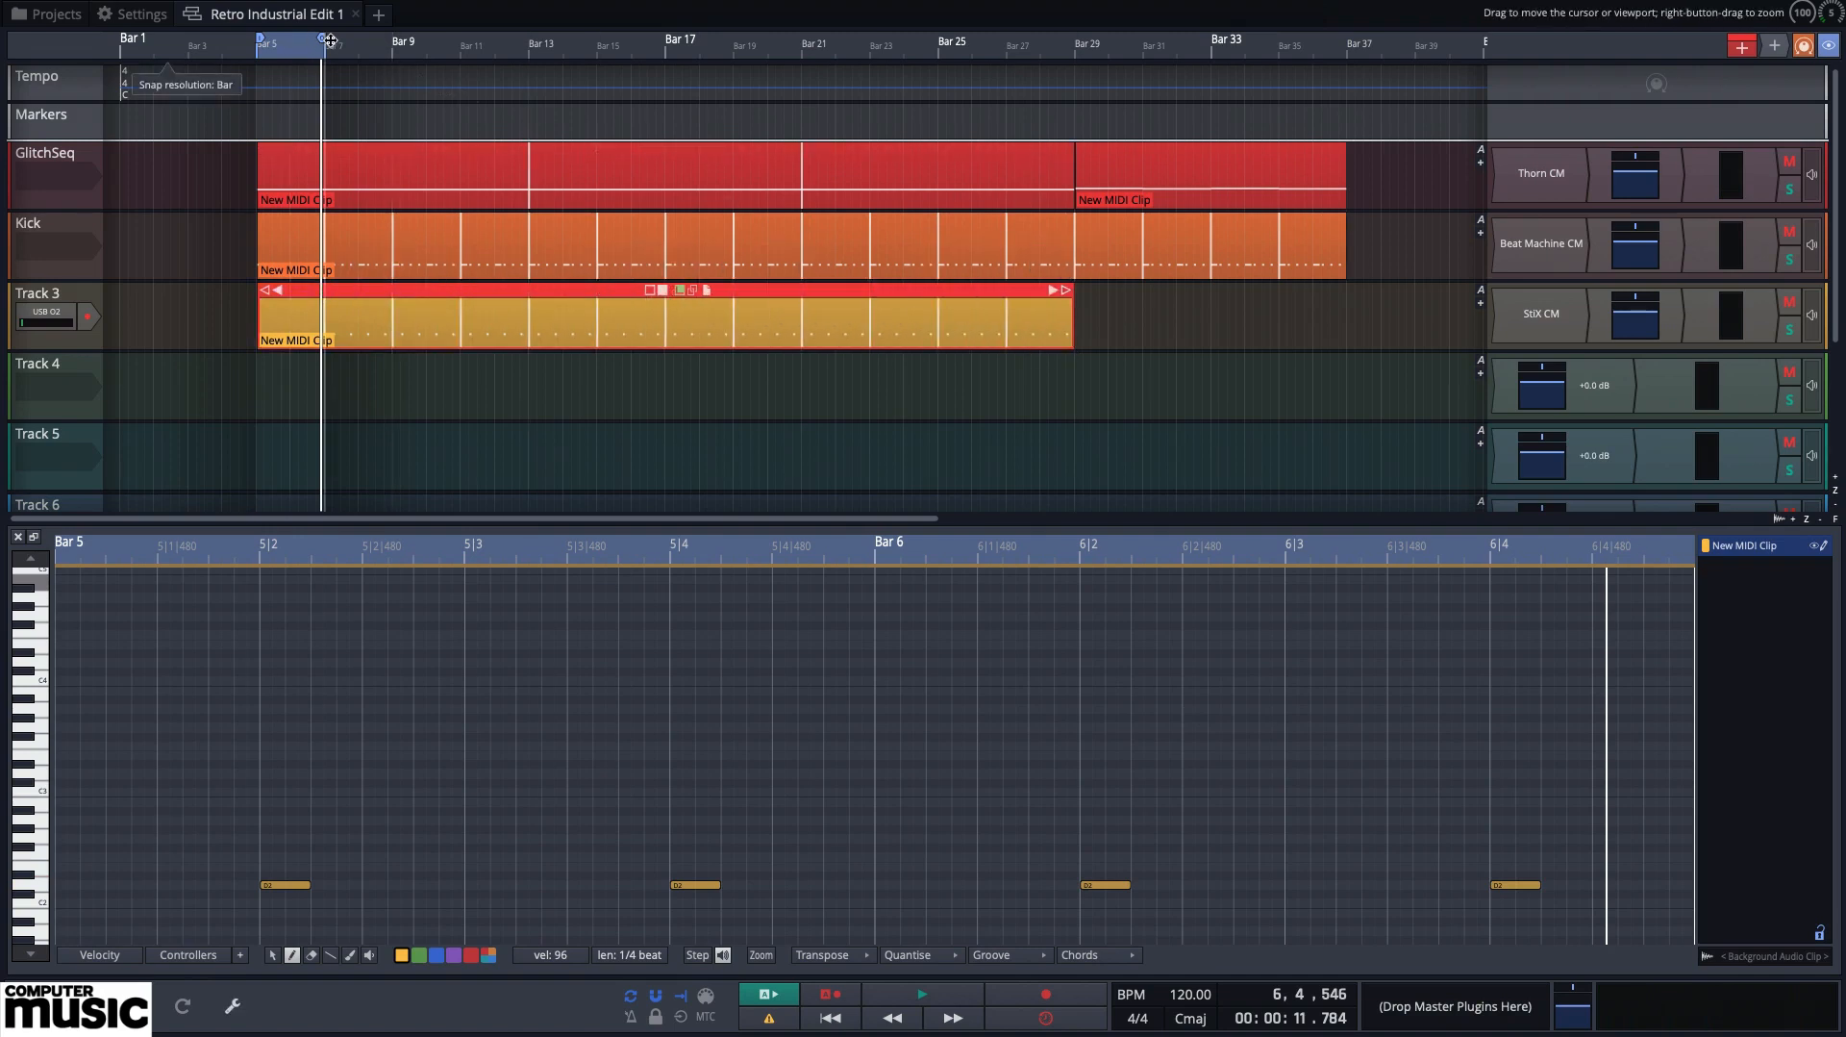
Set the loop range from bar 29 to bar 31 and insert a new MIDI clip across it on Track 3
drag(322, 39, 1140, 40)
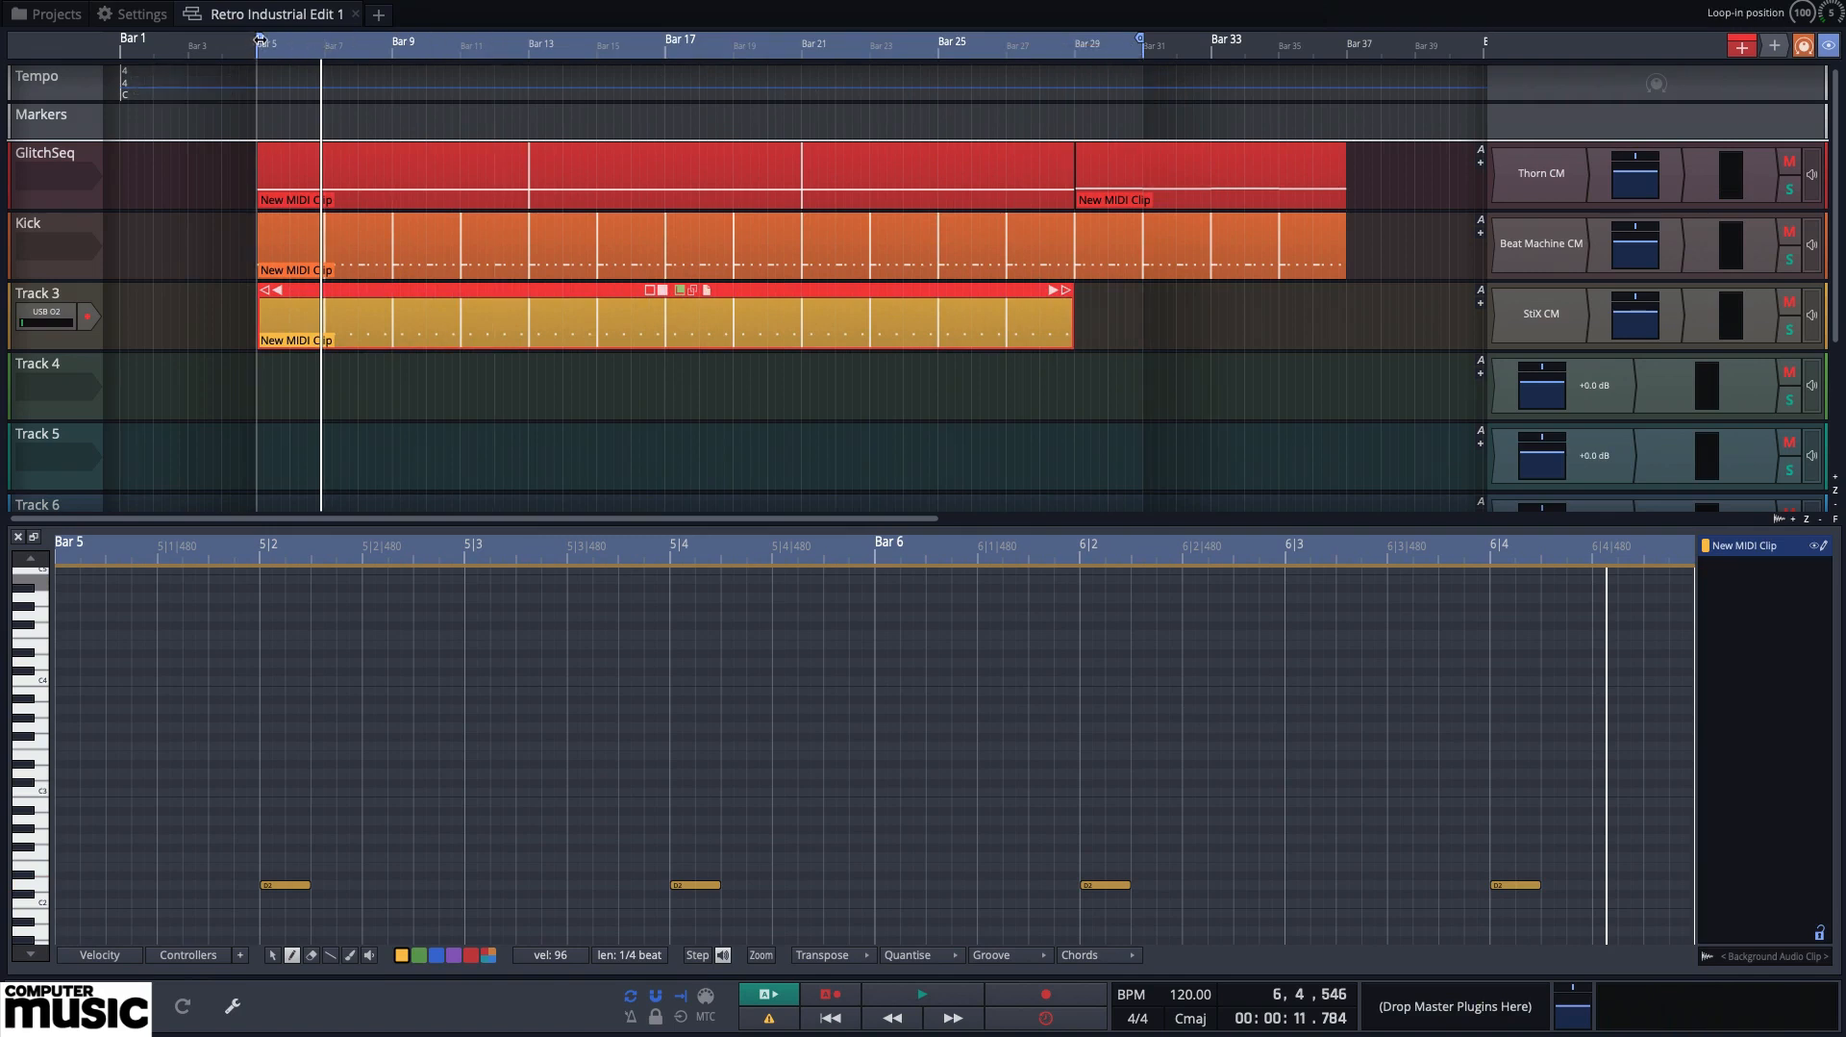
drag(261, 39, 1081, 144)
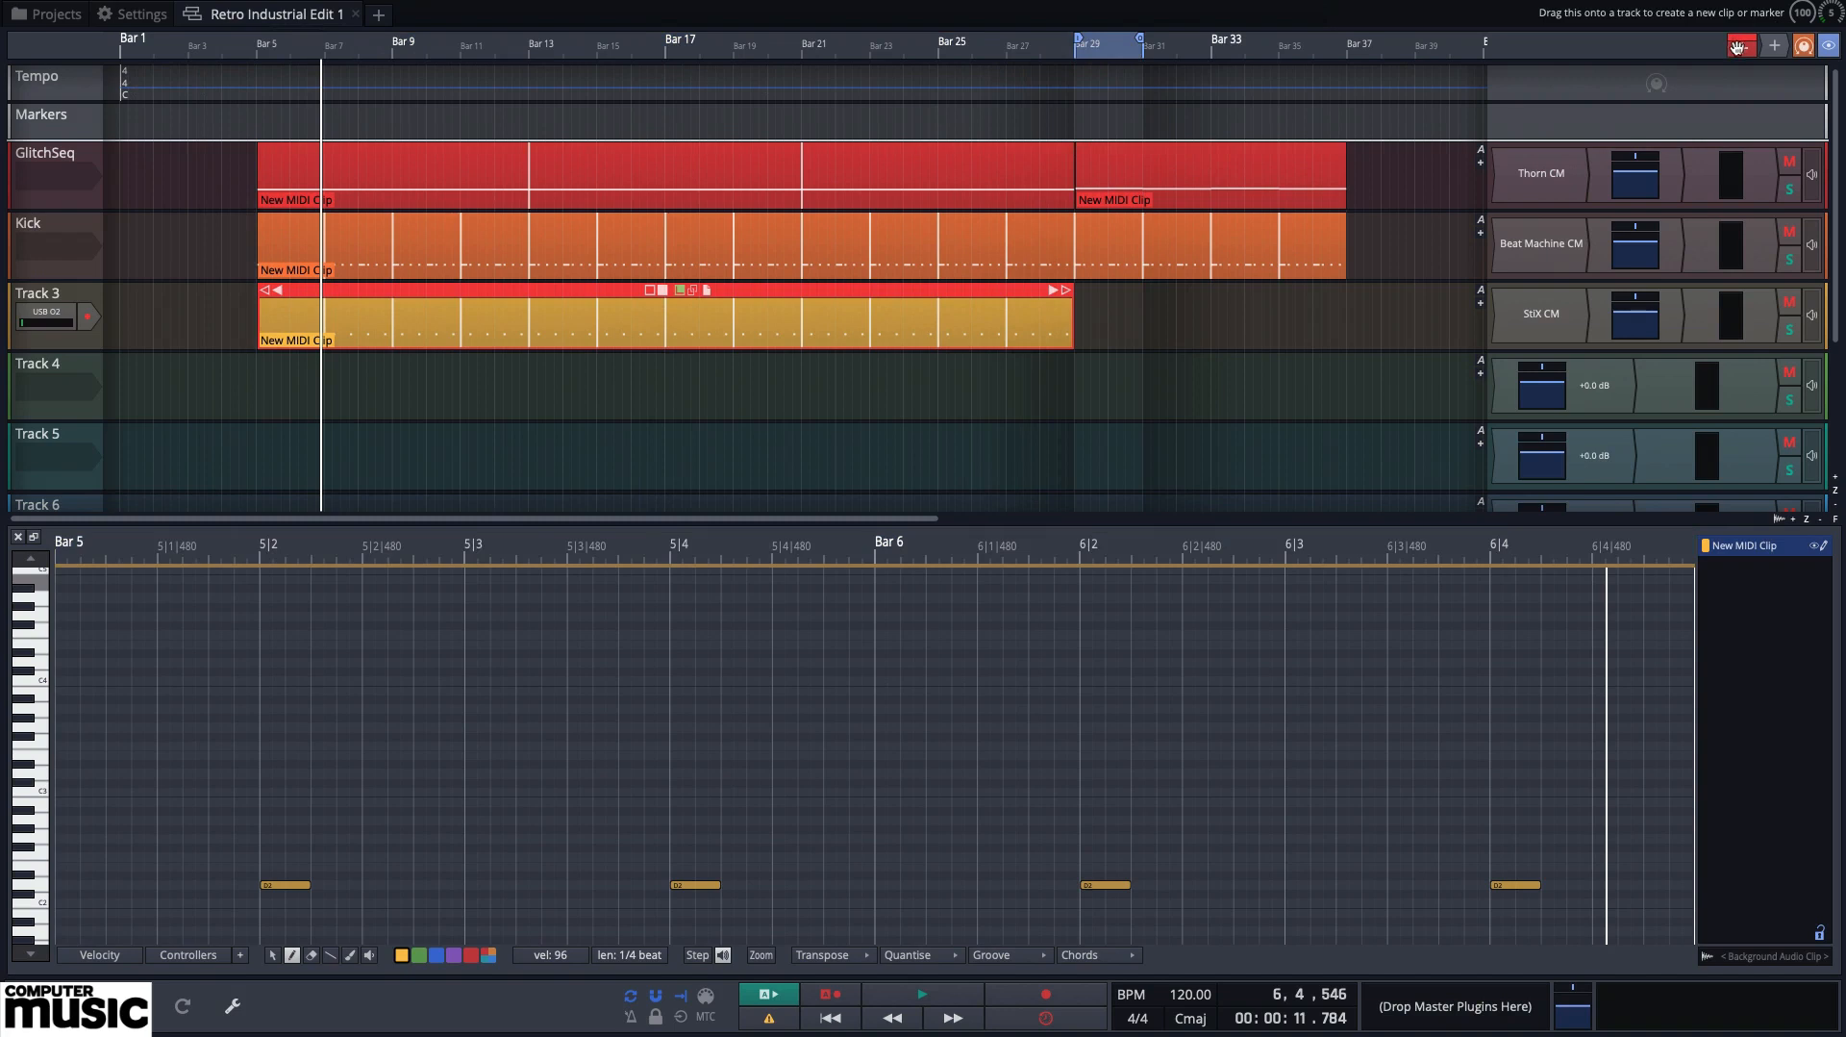
drag(1738, 47, 1087, 309)
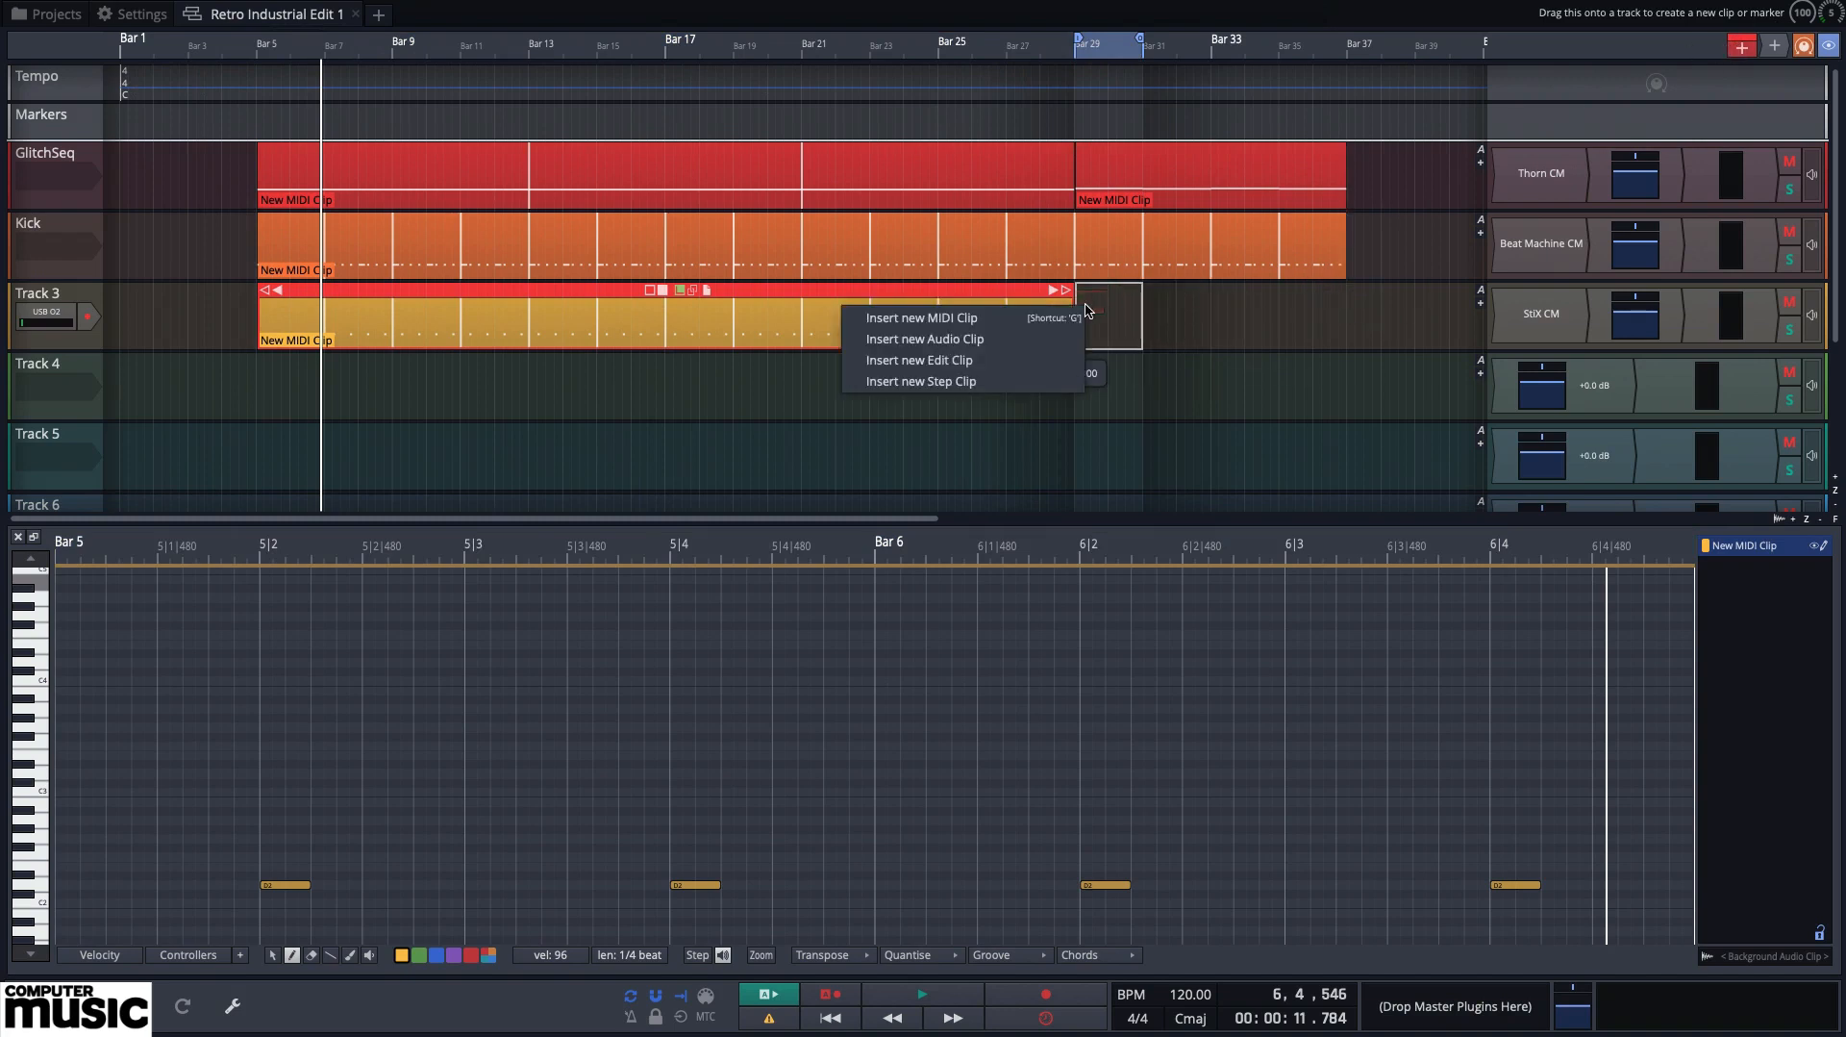
click(895, 318)
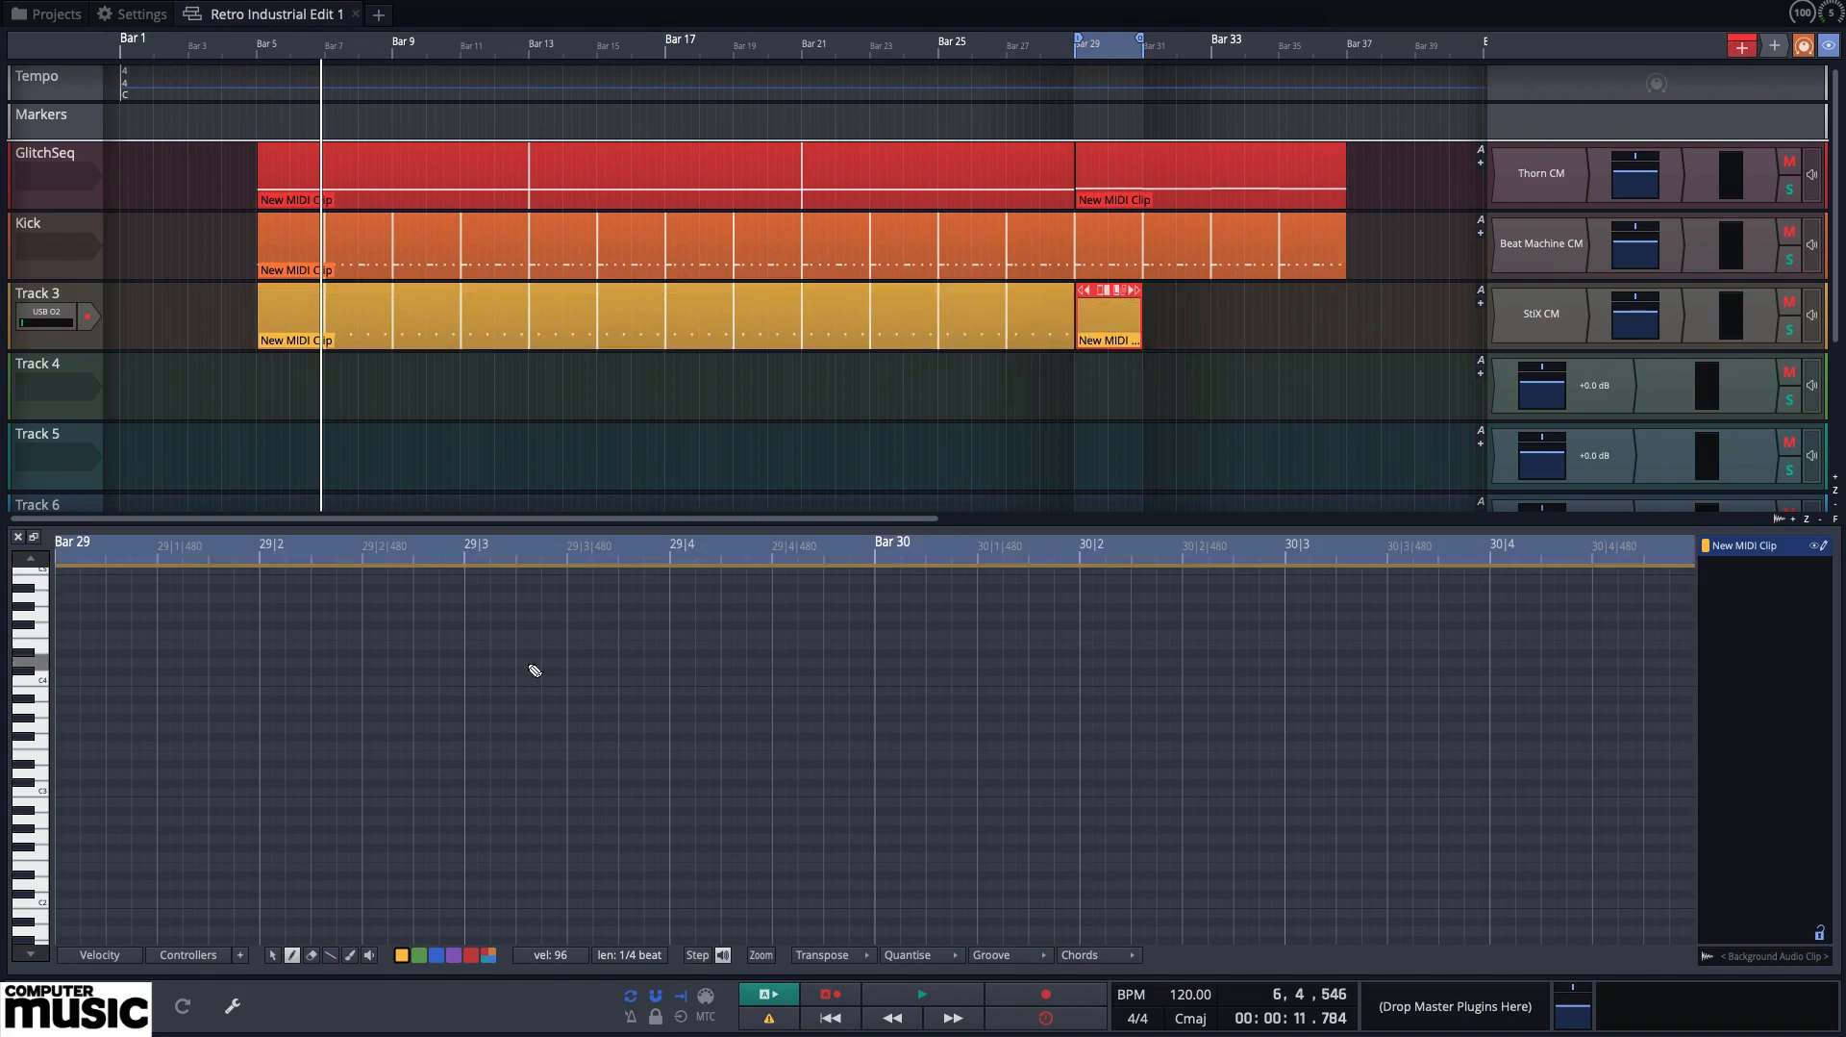
In bar 29, place 1/4-beat D2 notes on beat 2 and a quarter beat after it, and on beat 4 and a half beat after it
click(269, 892)
click(323, 891)
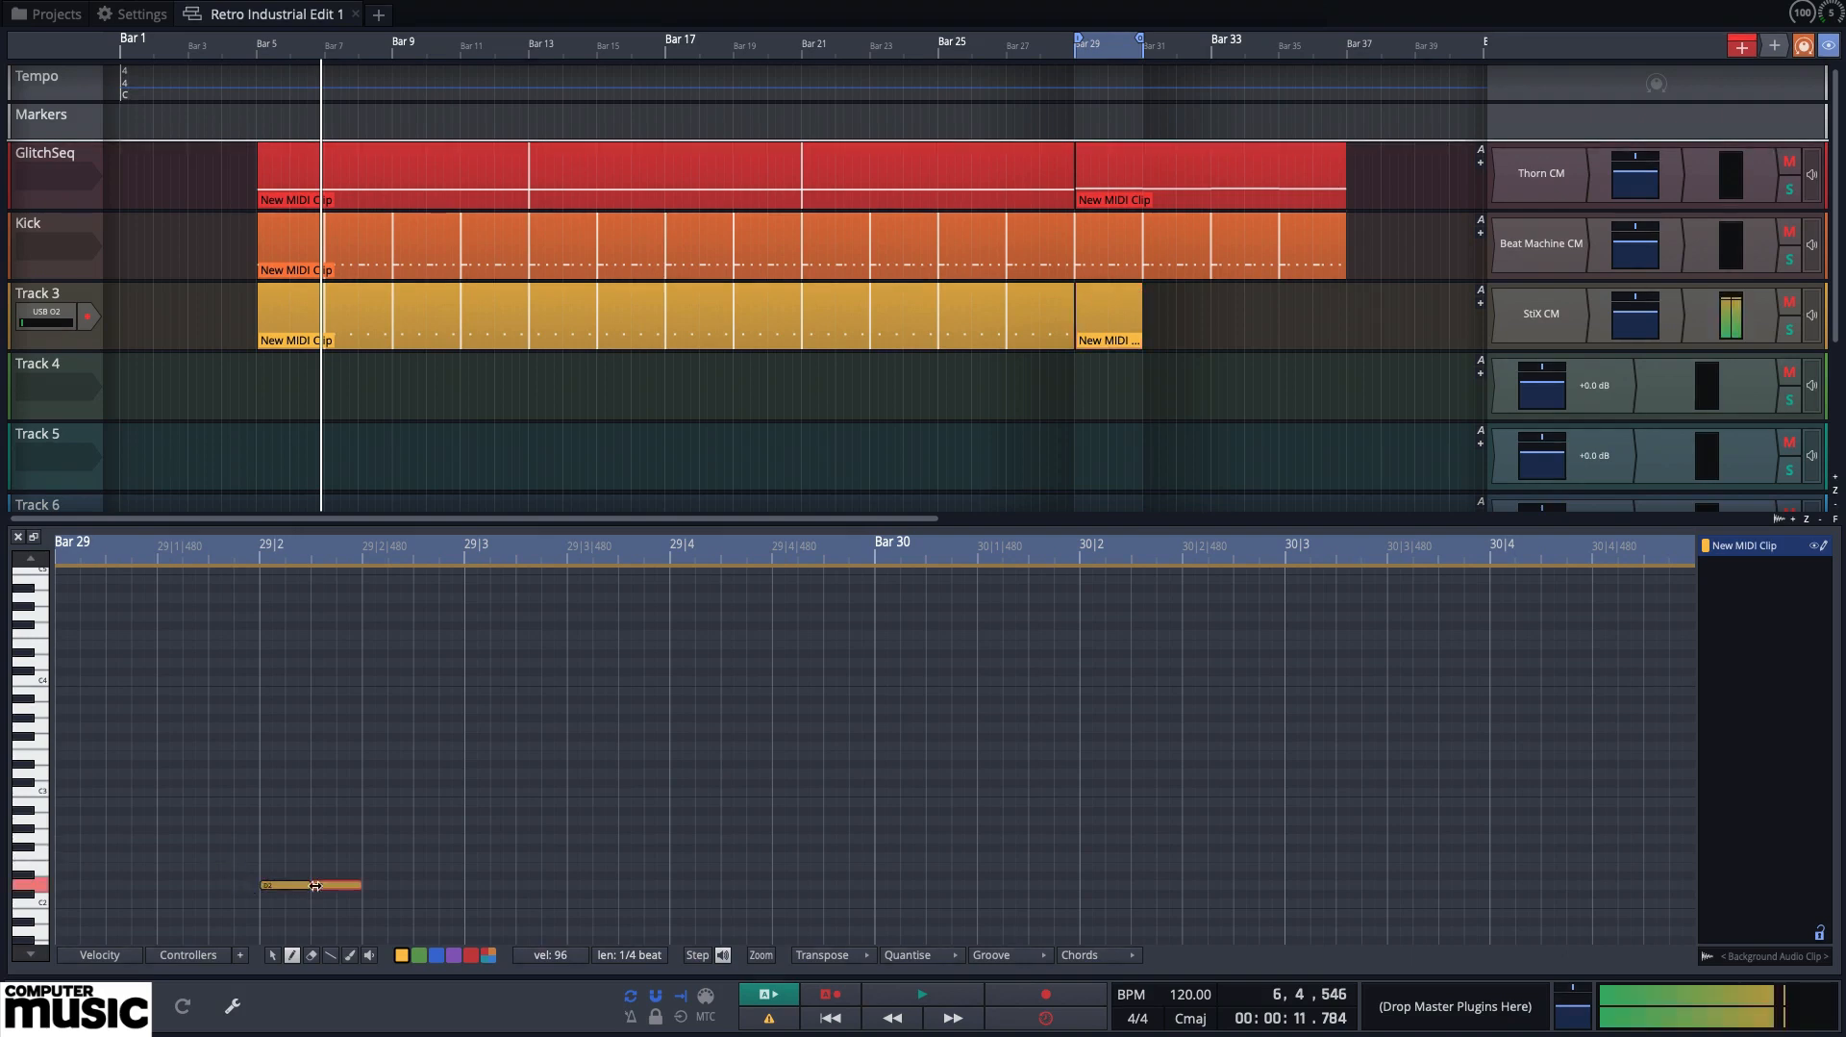
click(681, 891)
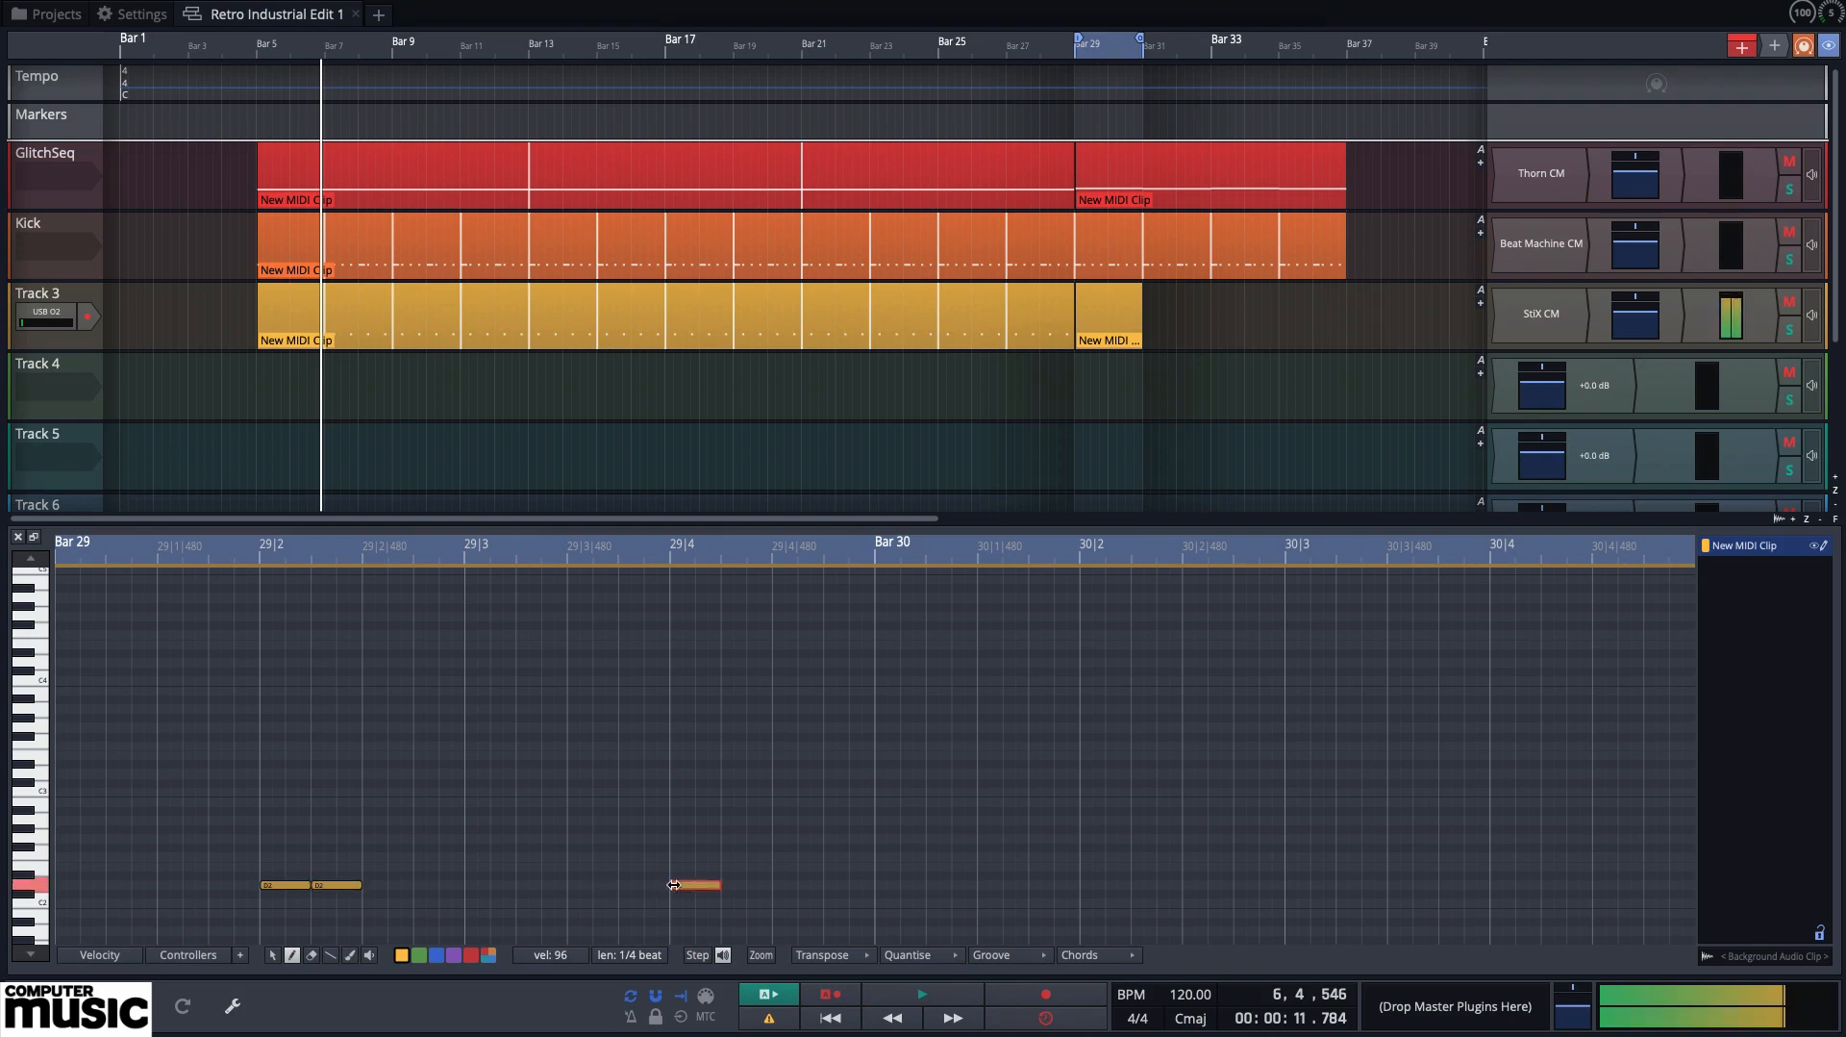
click(781, 892)
Add D2 notes on bar 30's beat 2 and its next quarter-beat, beat 4 and the bar's last quarter-beat, and audition the loop
click(1089, 892)
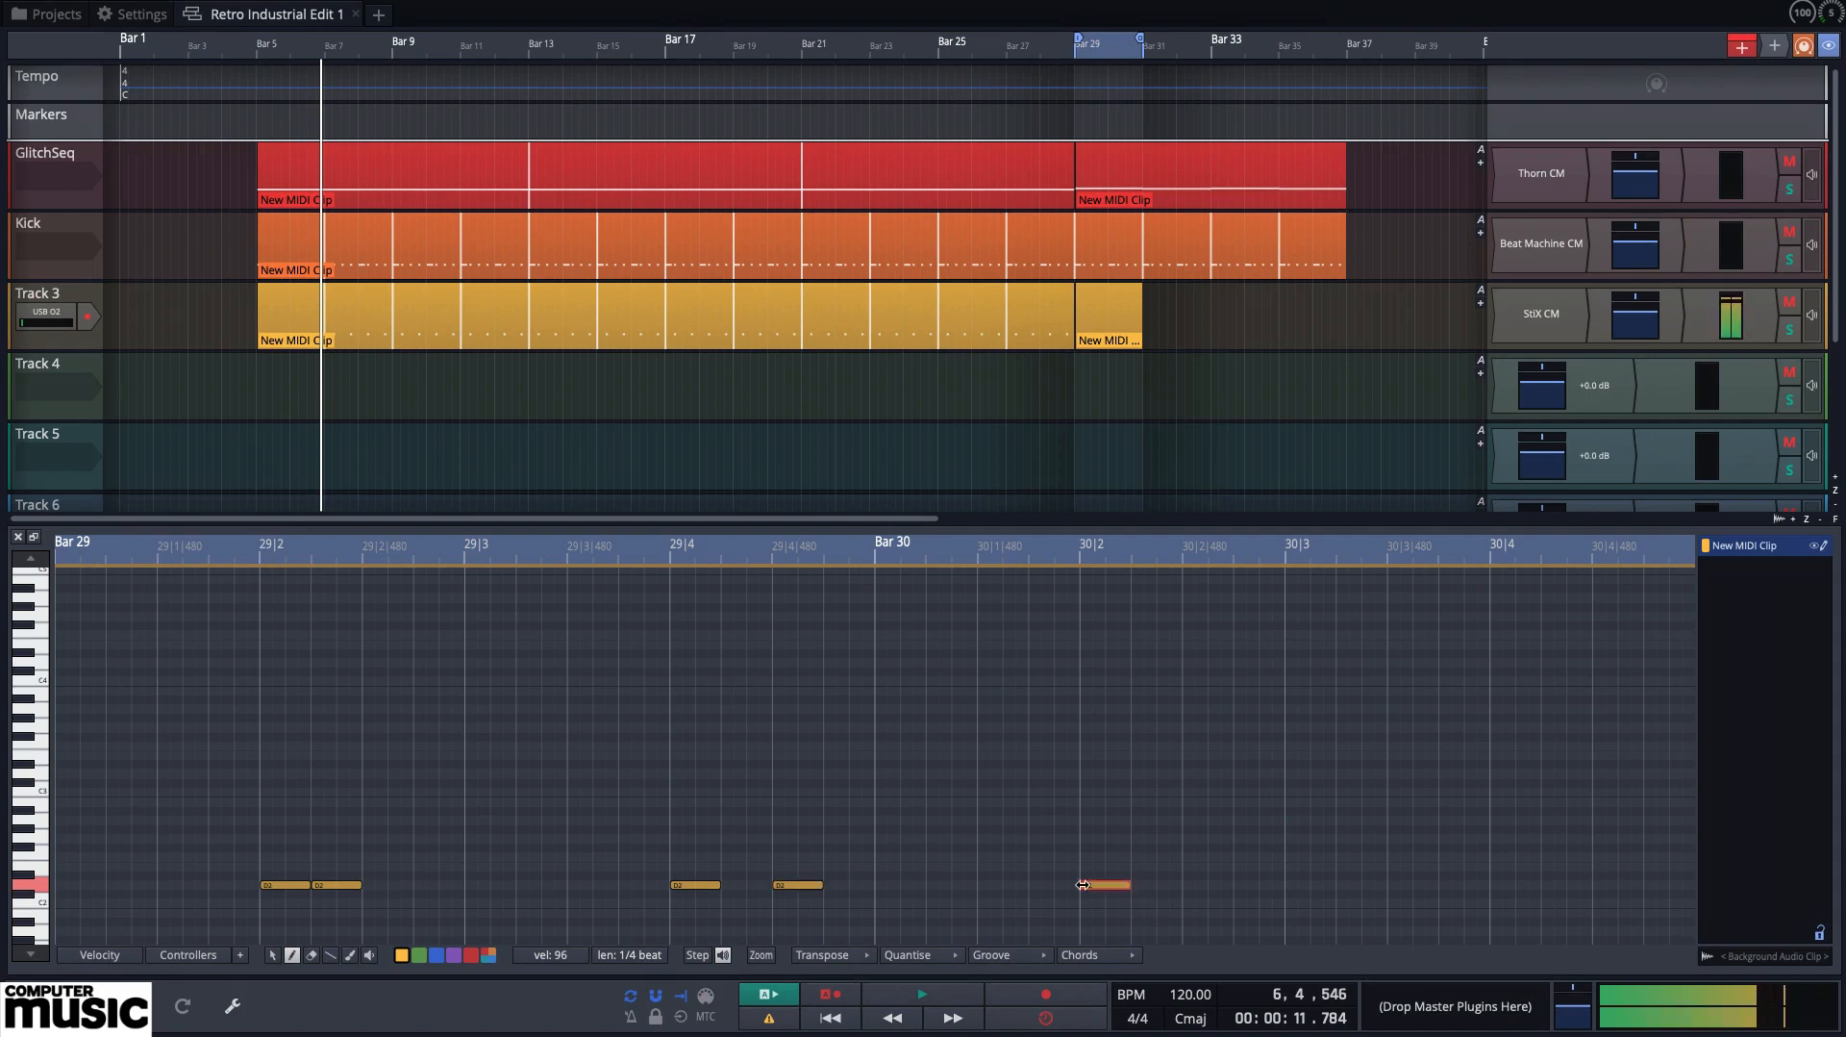
click(1141, 891)
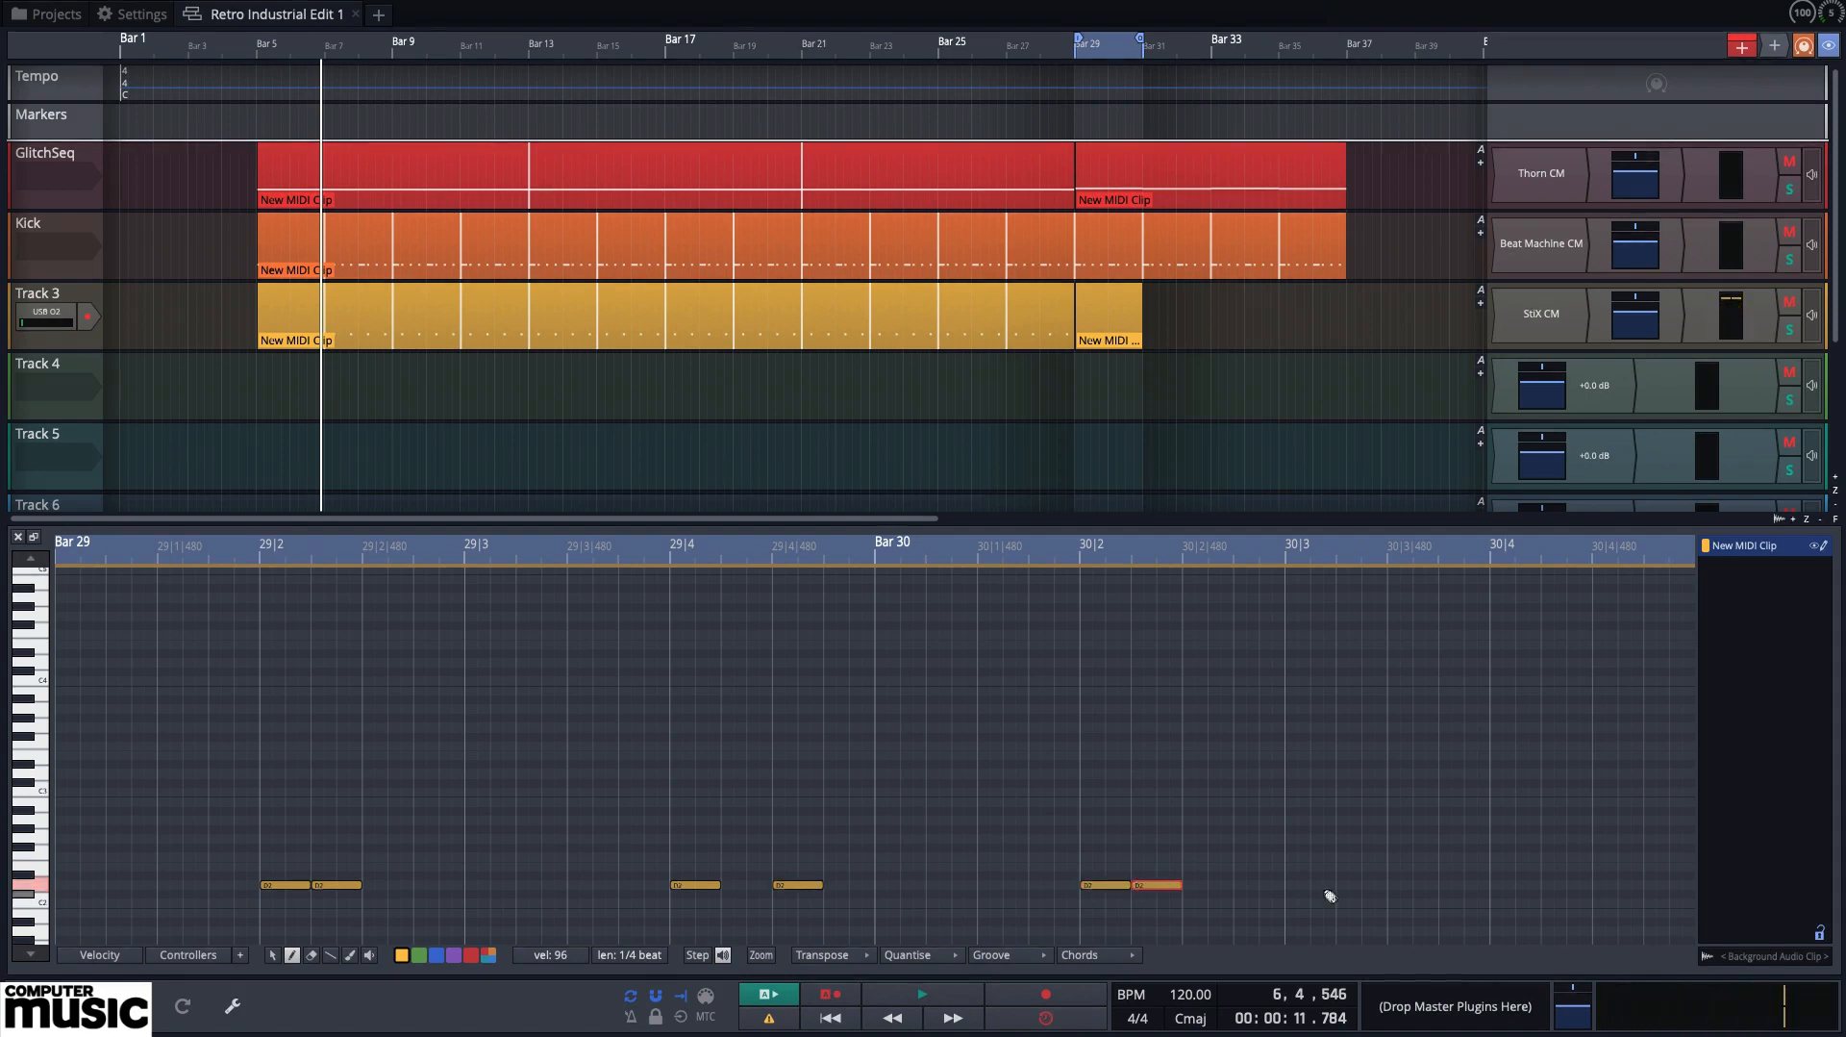
click(1498, 892)
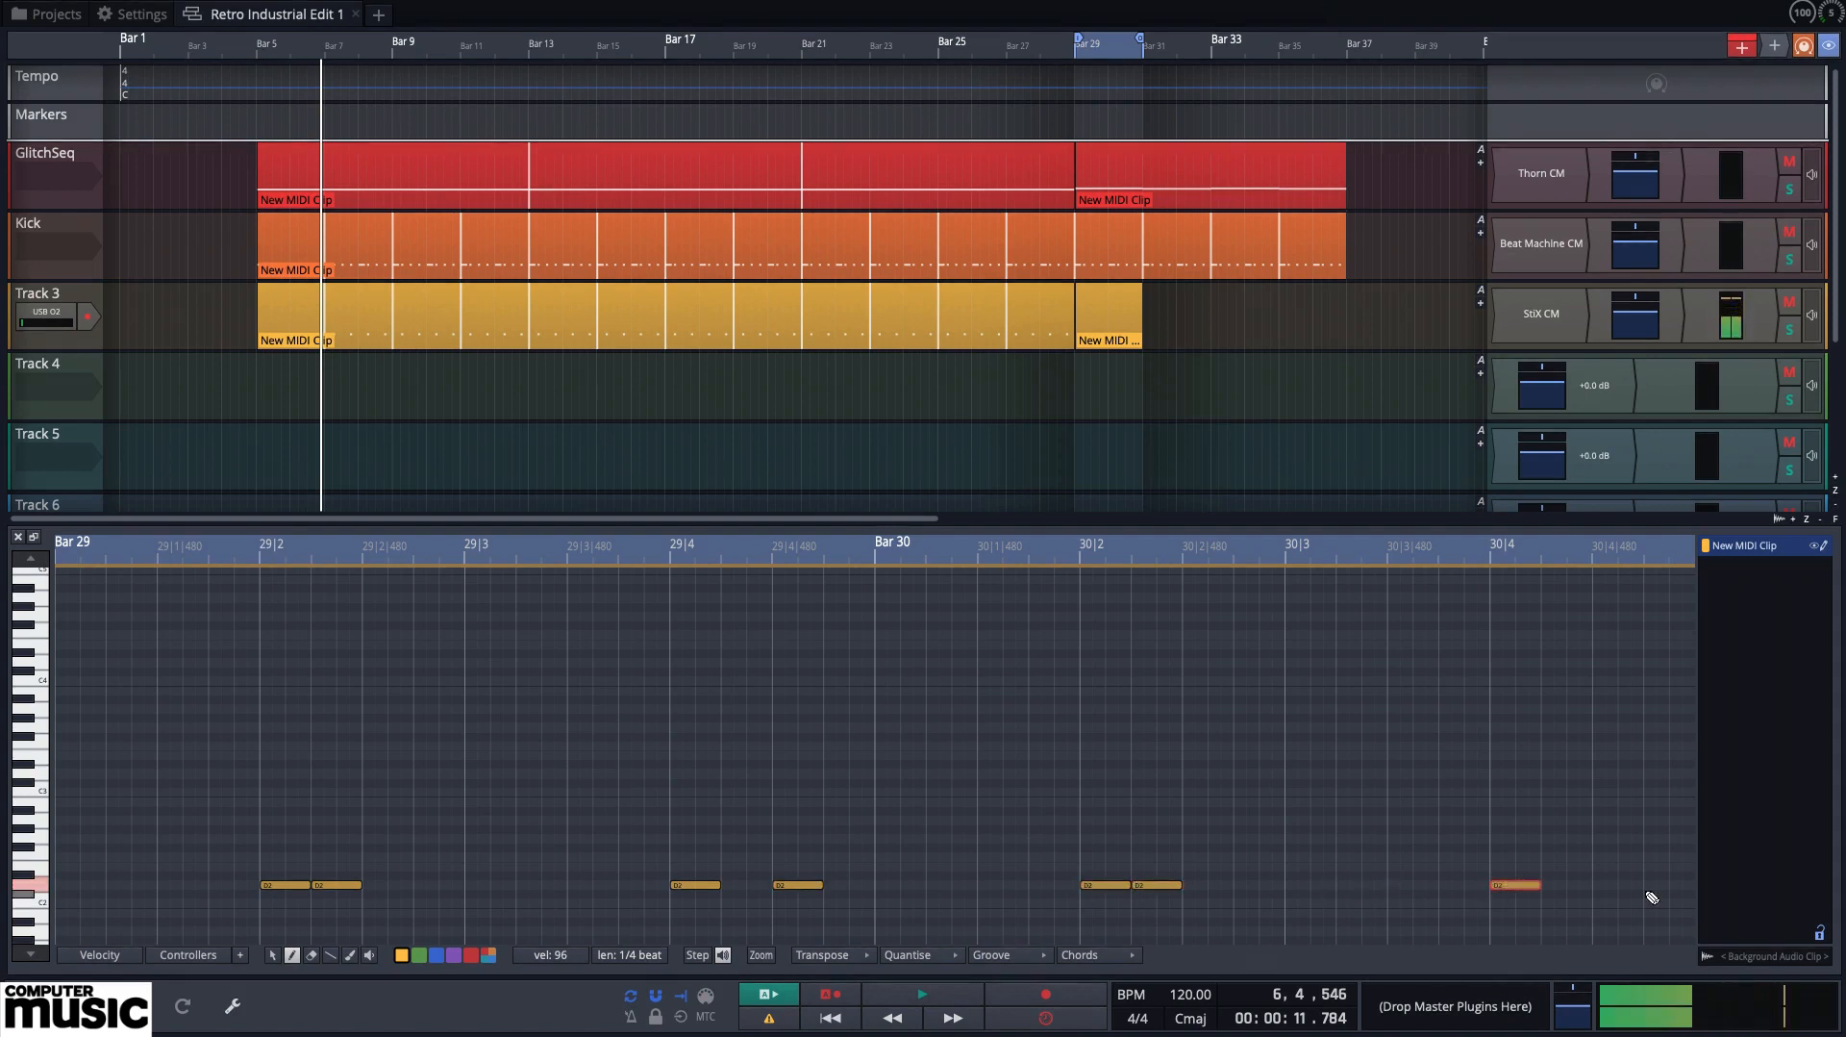
click(1648, 888)
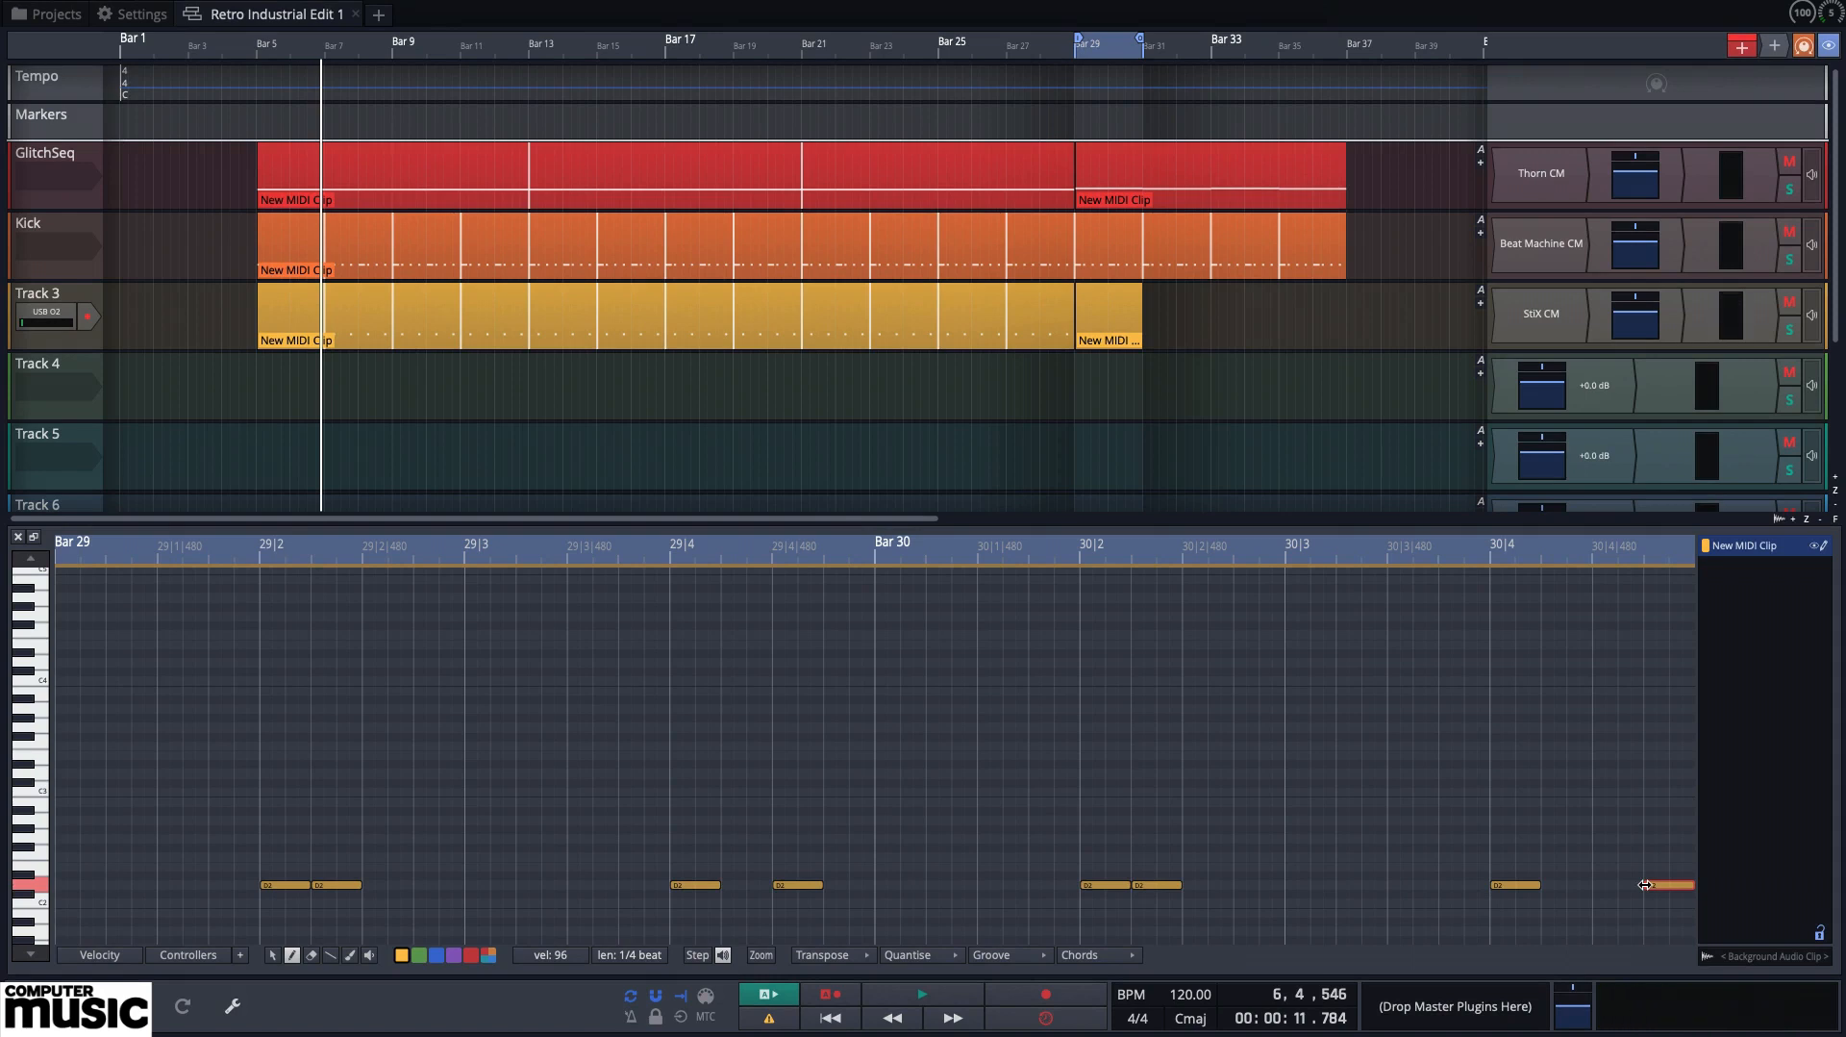
key(space)
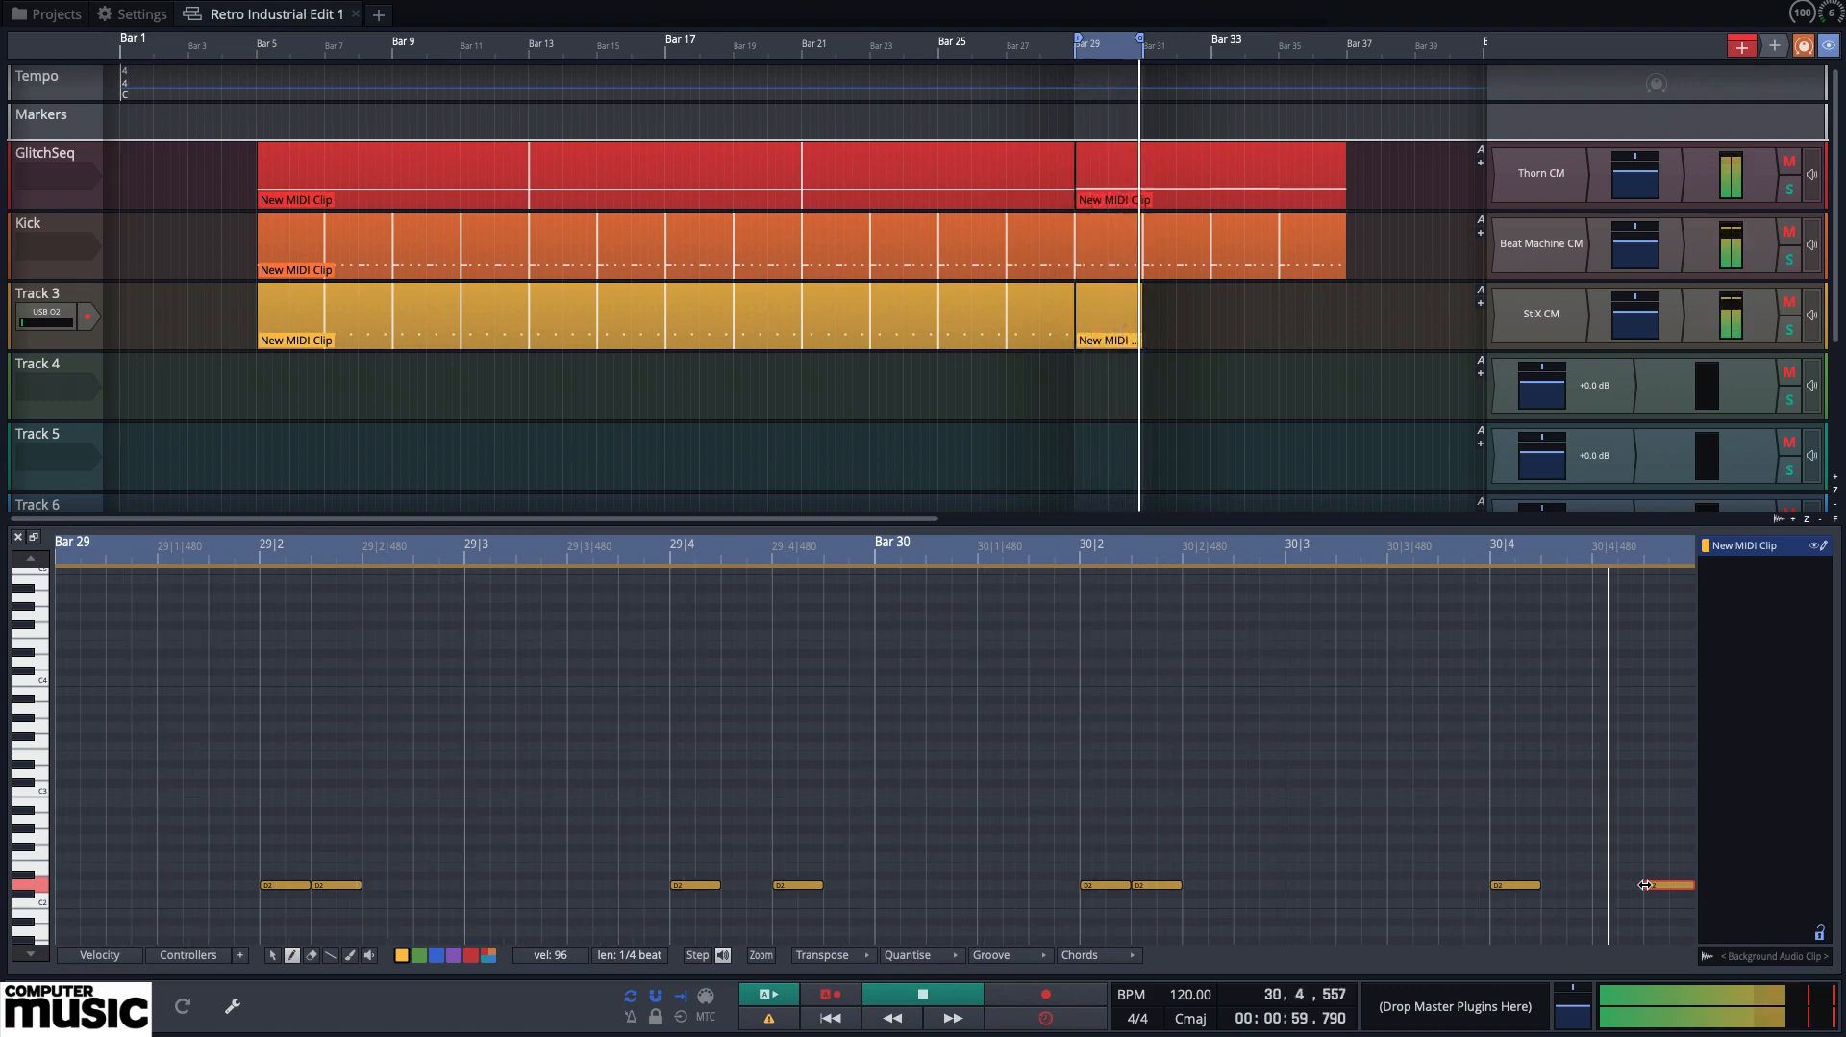
key(space)
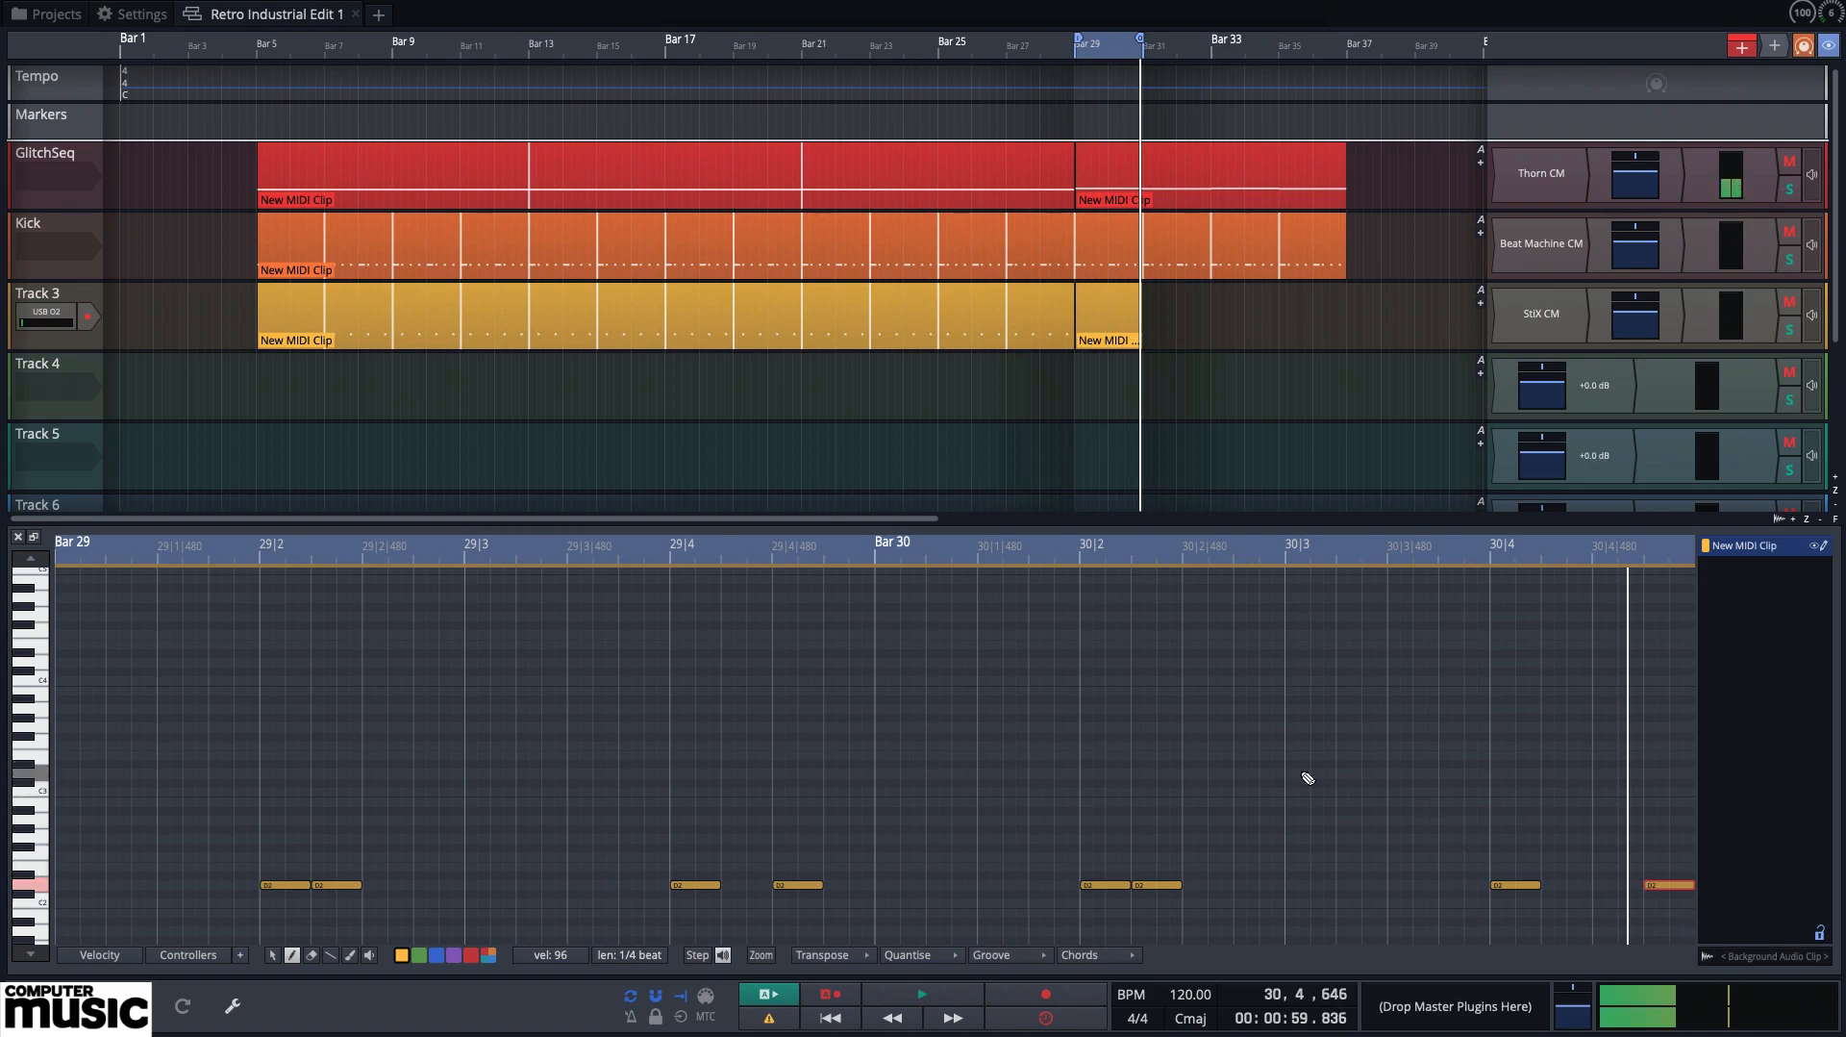
Loop the Track 3 clip starting at bar 29 out to bar 37 and rename the track Snare
mouse_move(1115, 298)
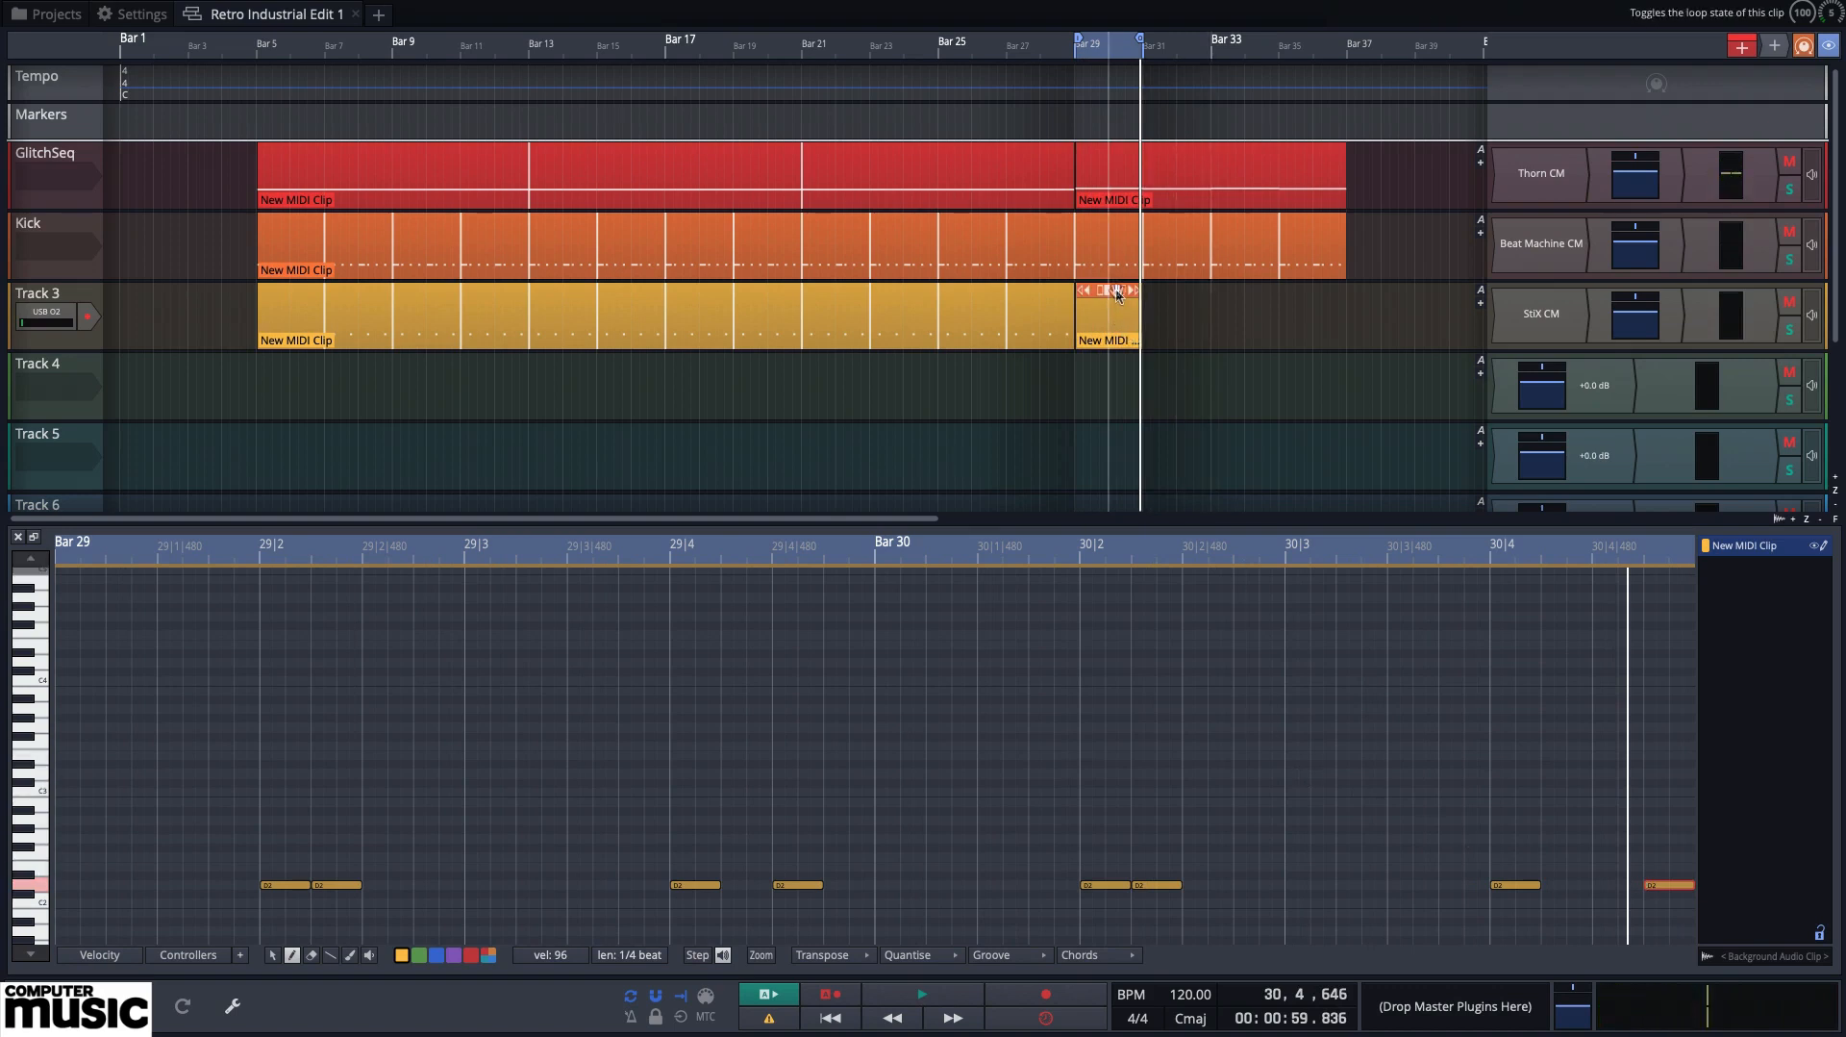
drag(1135, 289, 1335, 310)
click(79, 299)
right_click(80, 299)
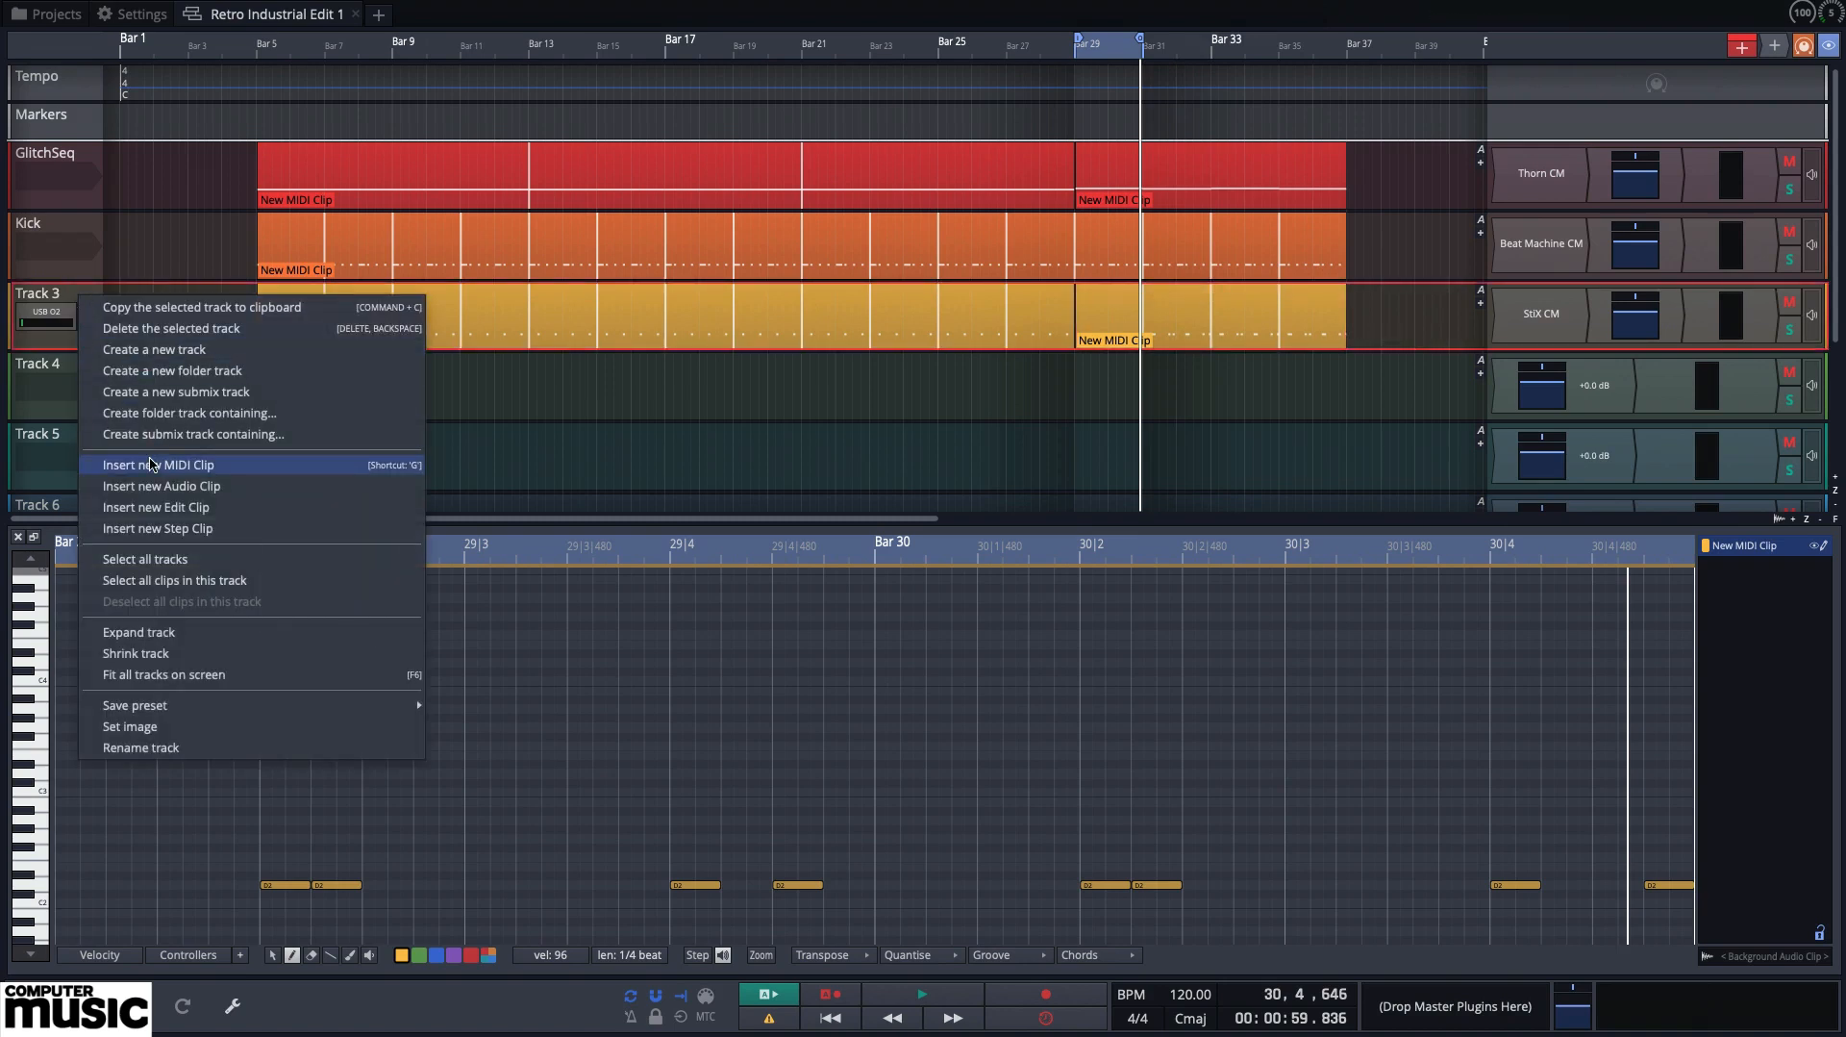
click(151, 749)
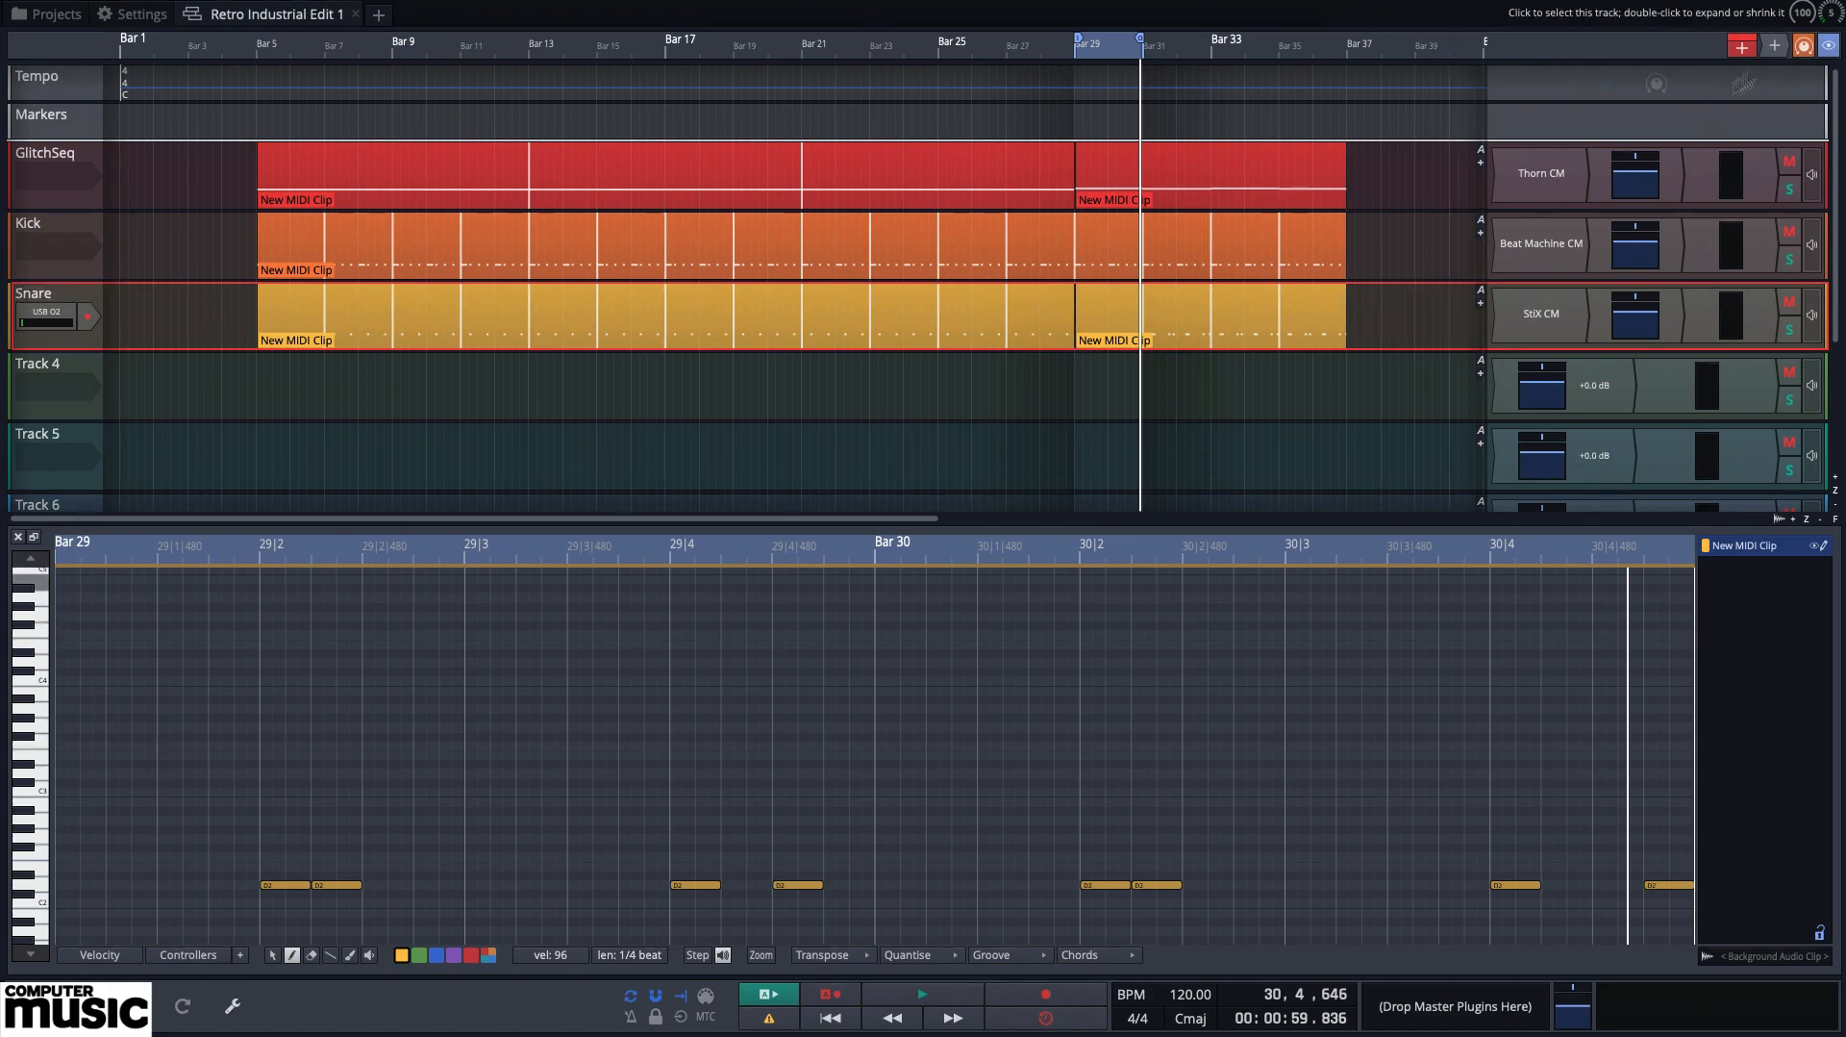
Add the Beat Machine CM synth to Track 4 and load its Koolish kit
drag(1774, 45, 1580, 336)
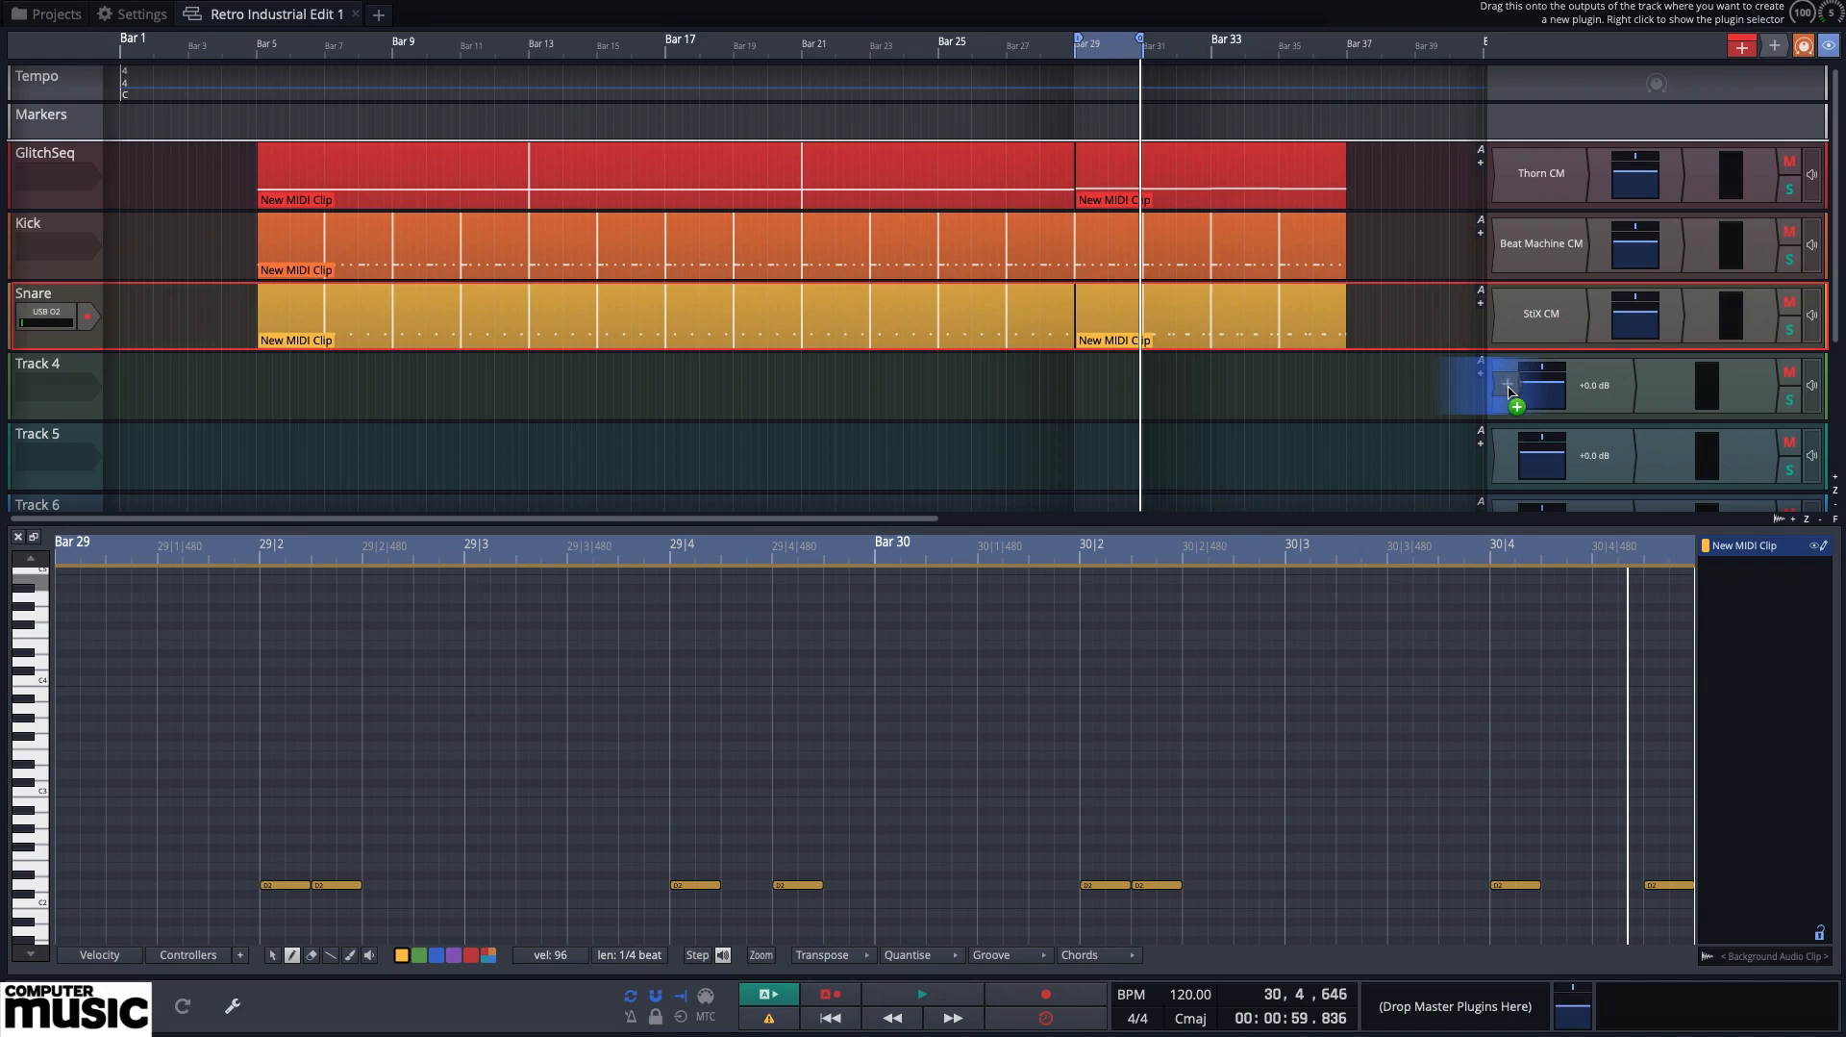
drag(1508, 389, 1508, 391)
mouse_move(1414, 552)
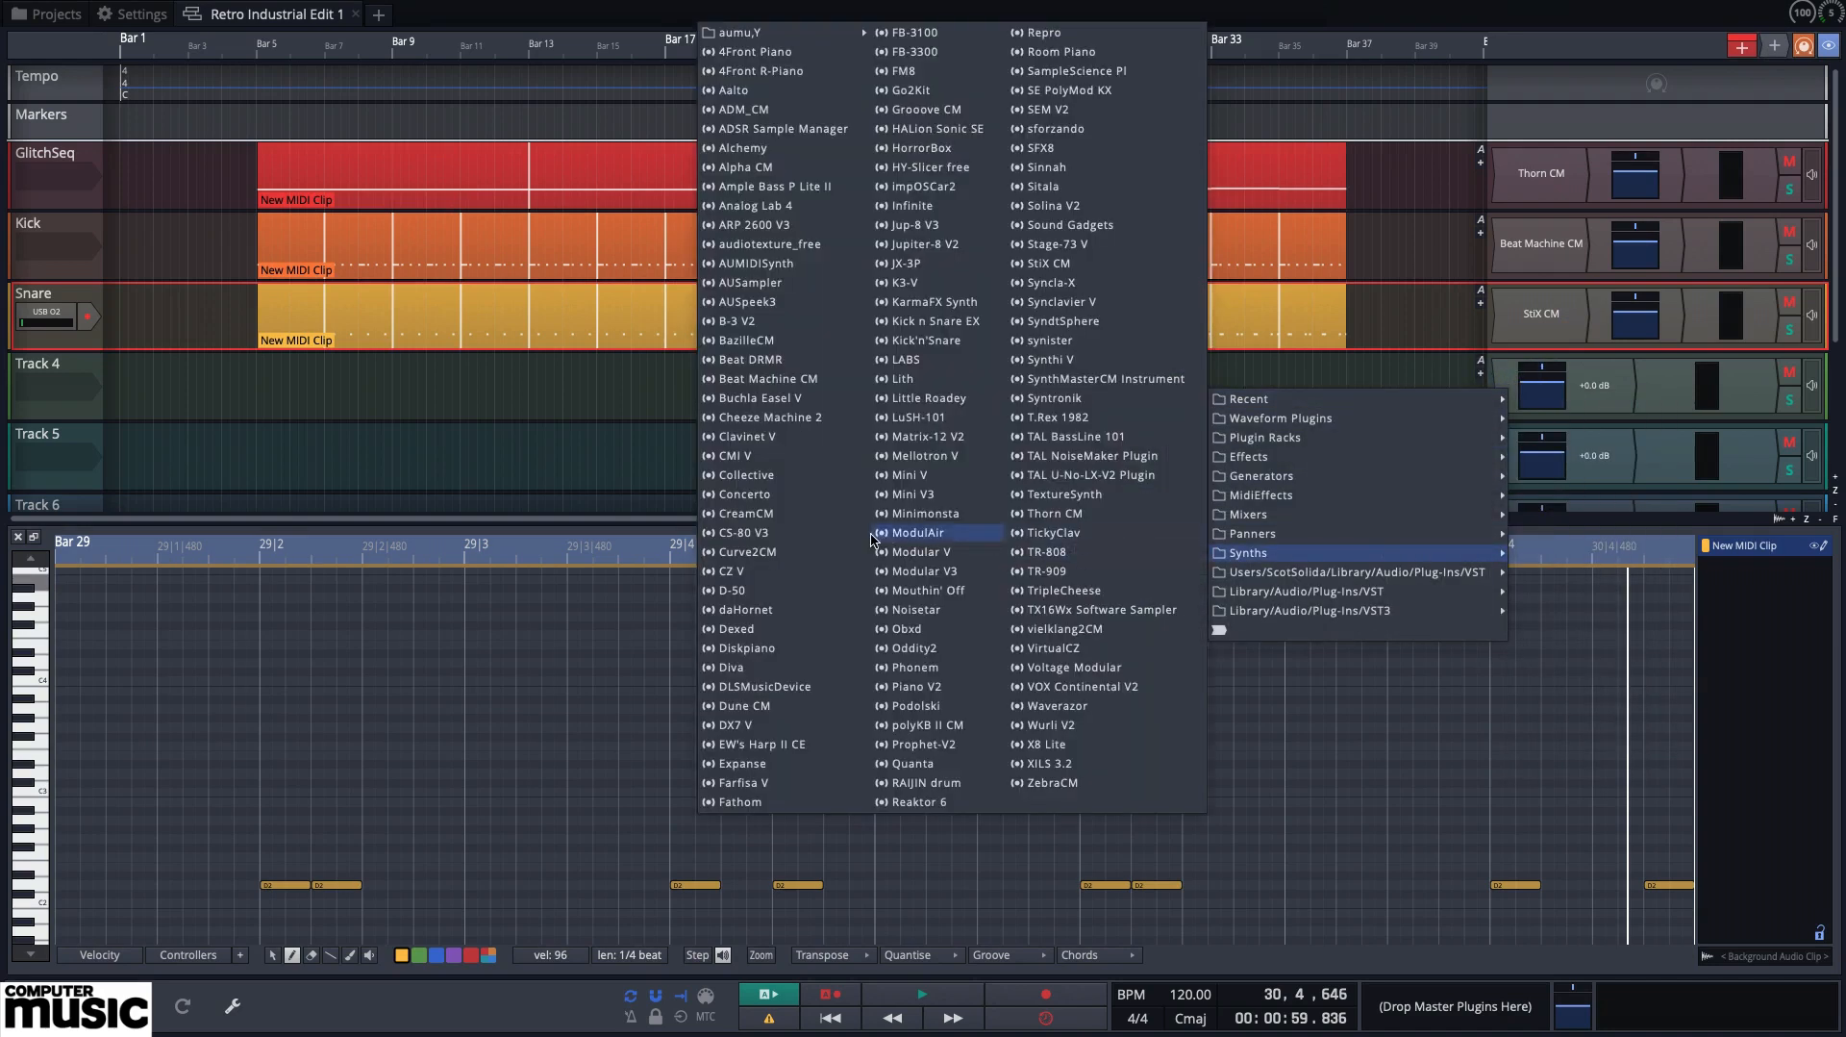
click(765, 378)
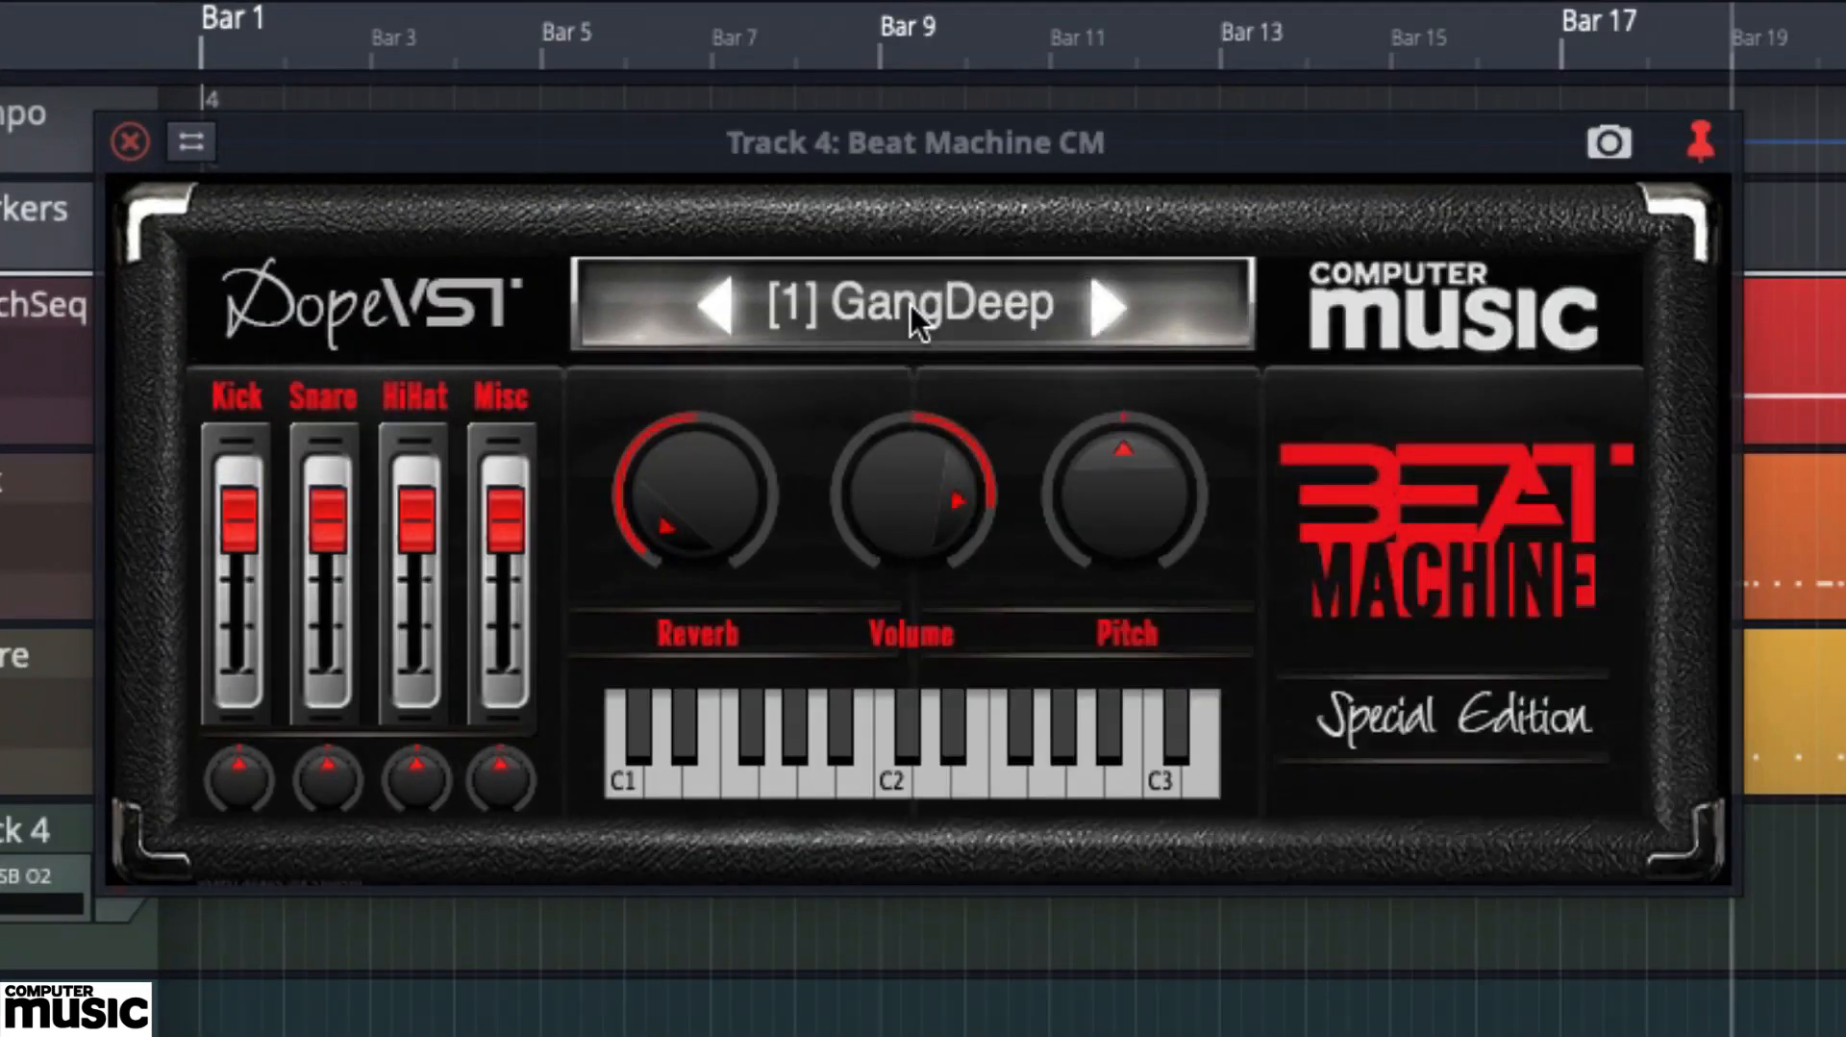
click(404, 153)
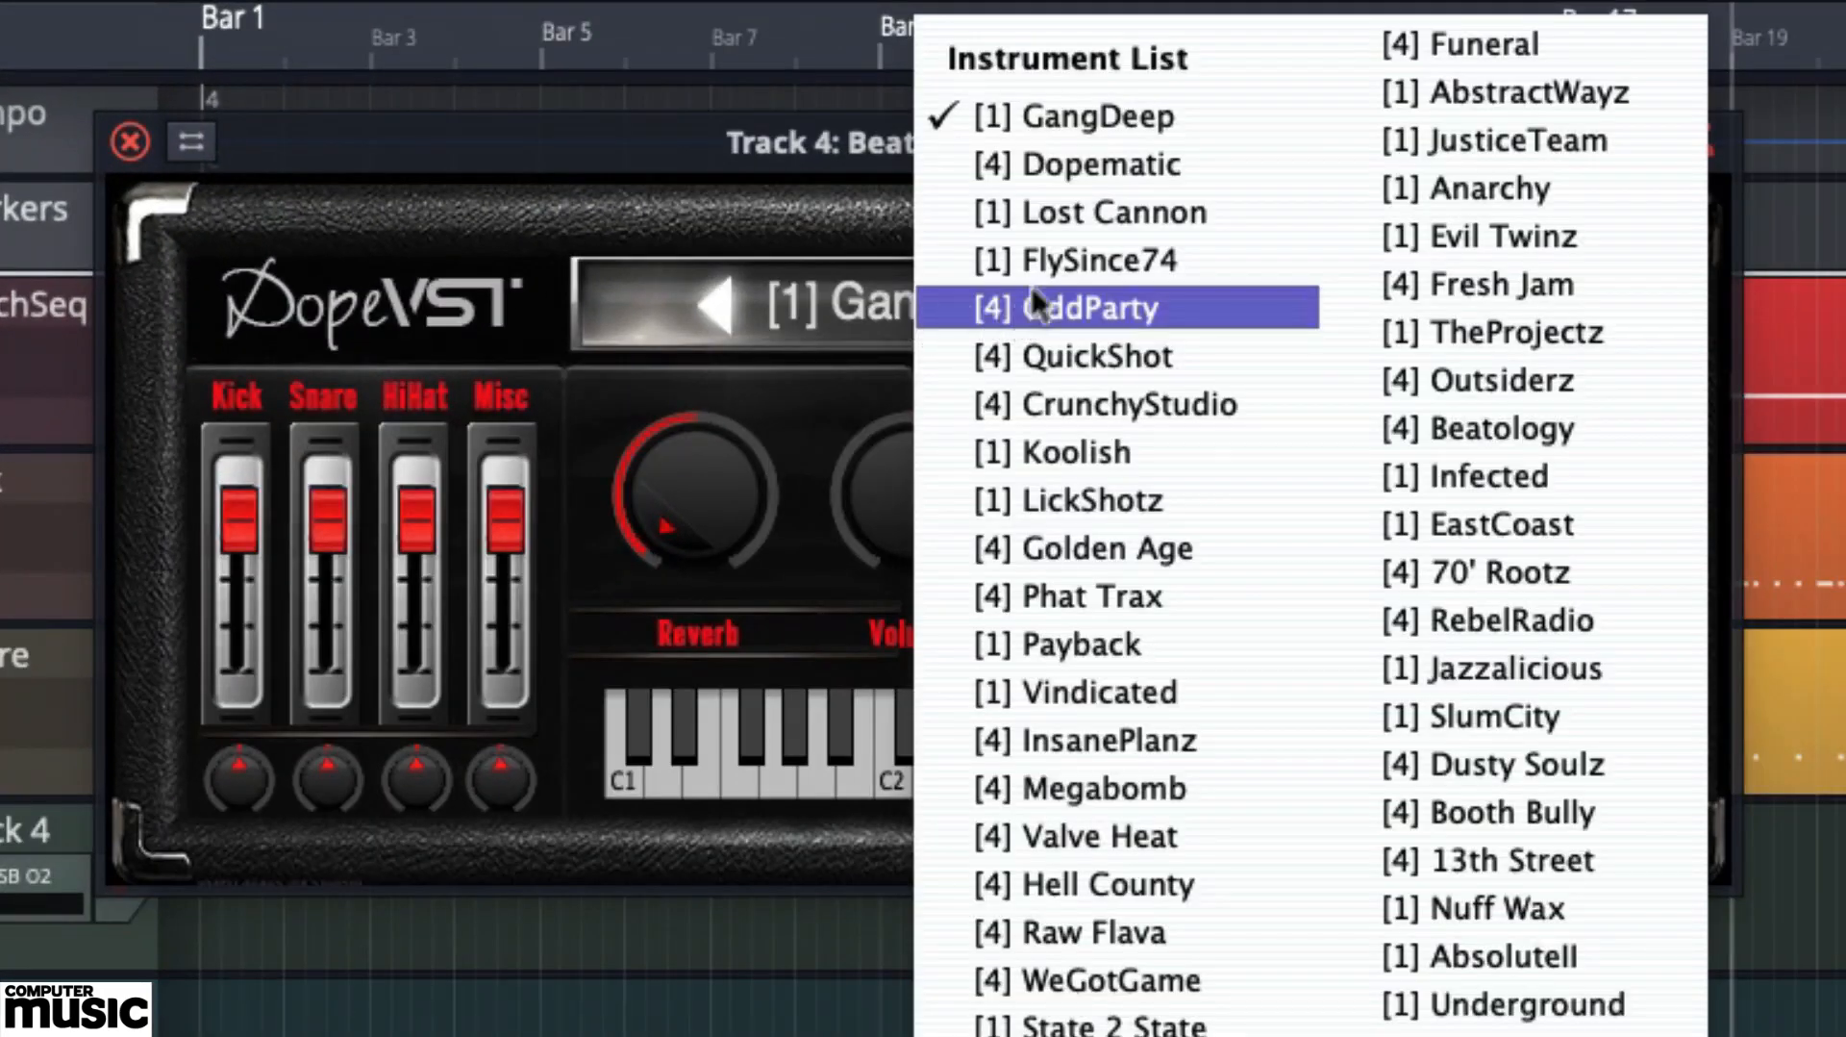
click(1077, 452)
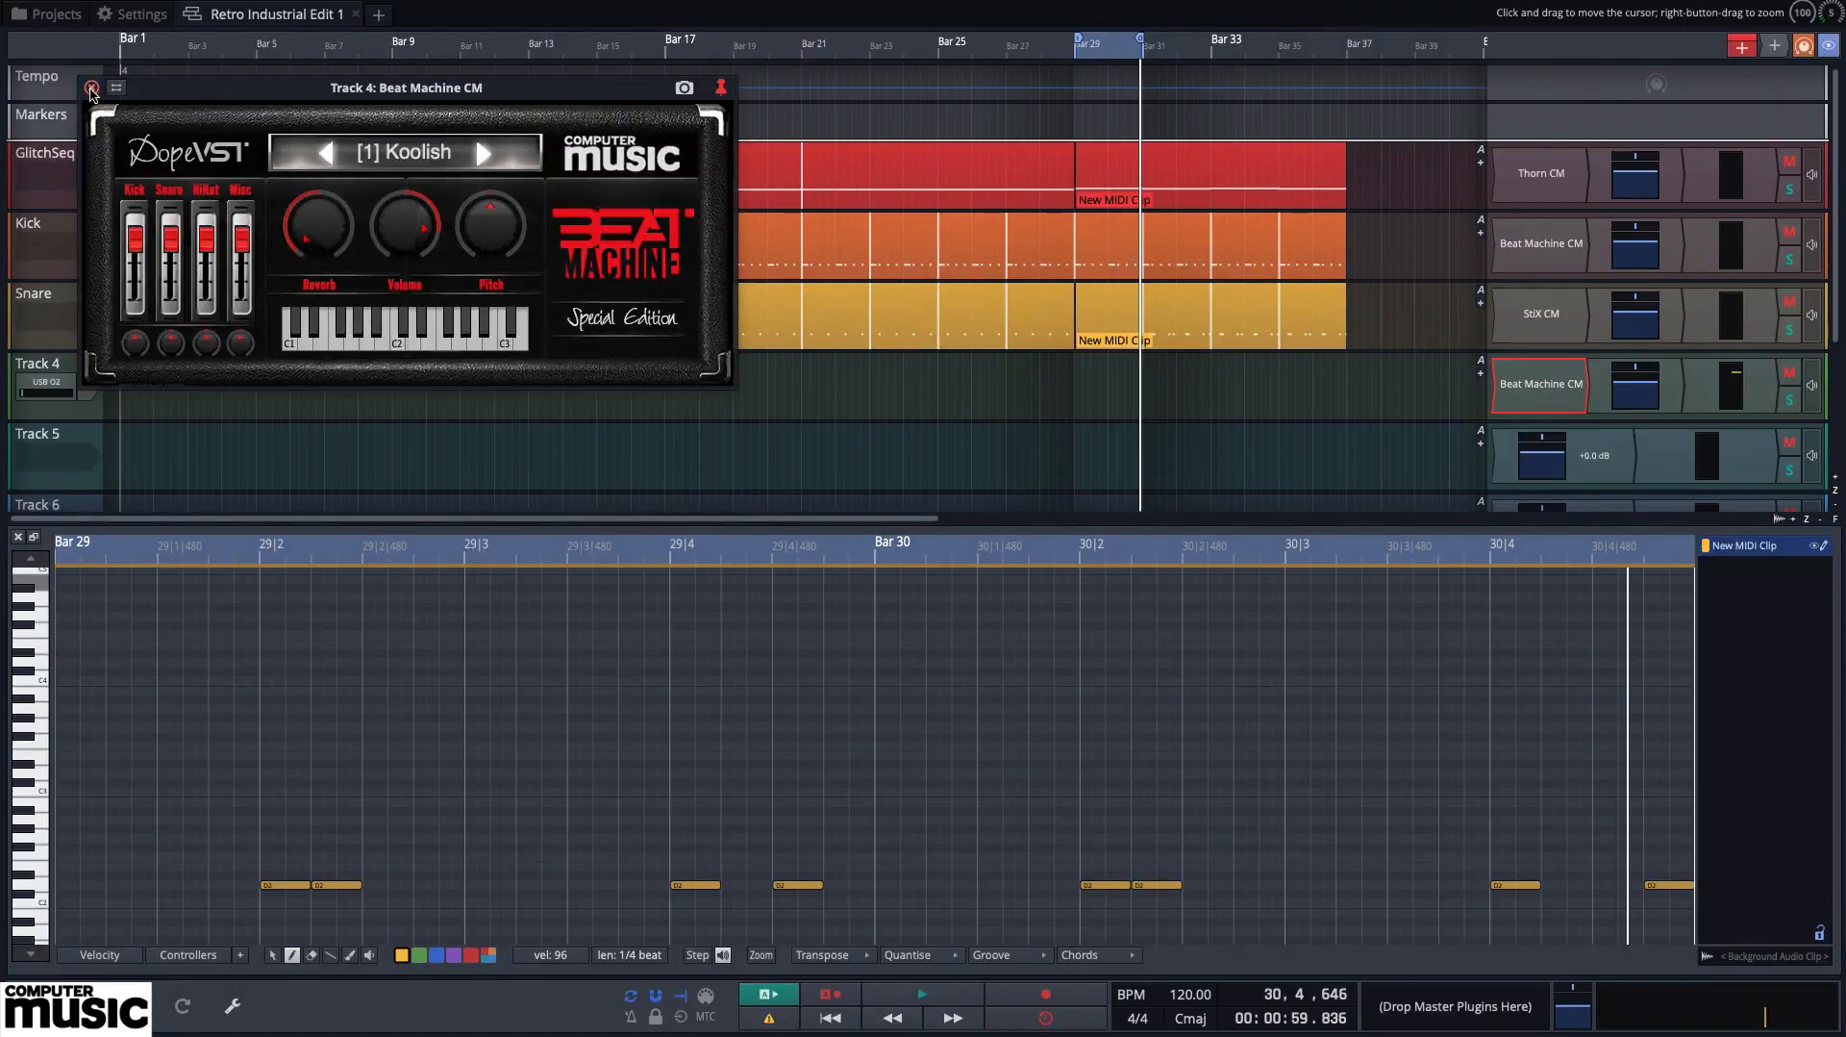
click(130, 142)
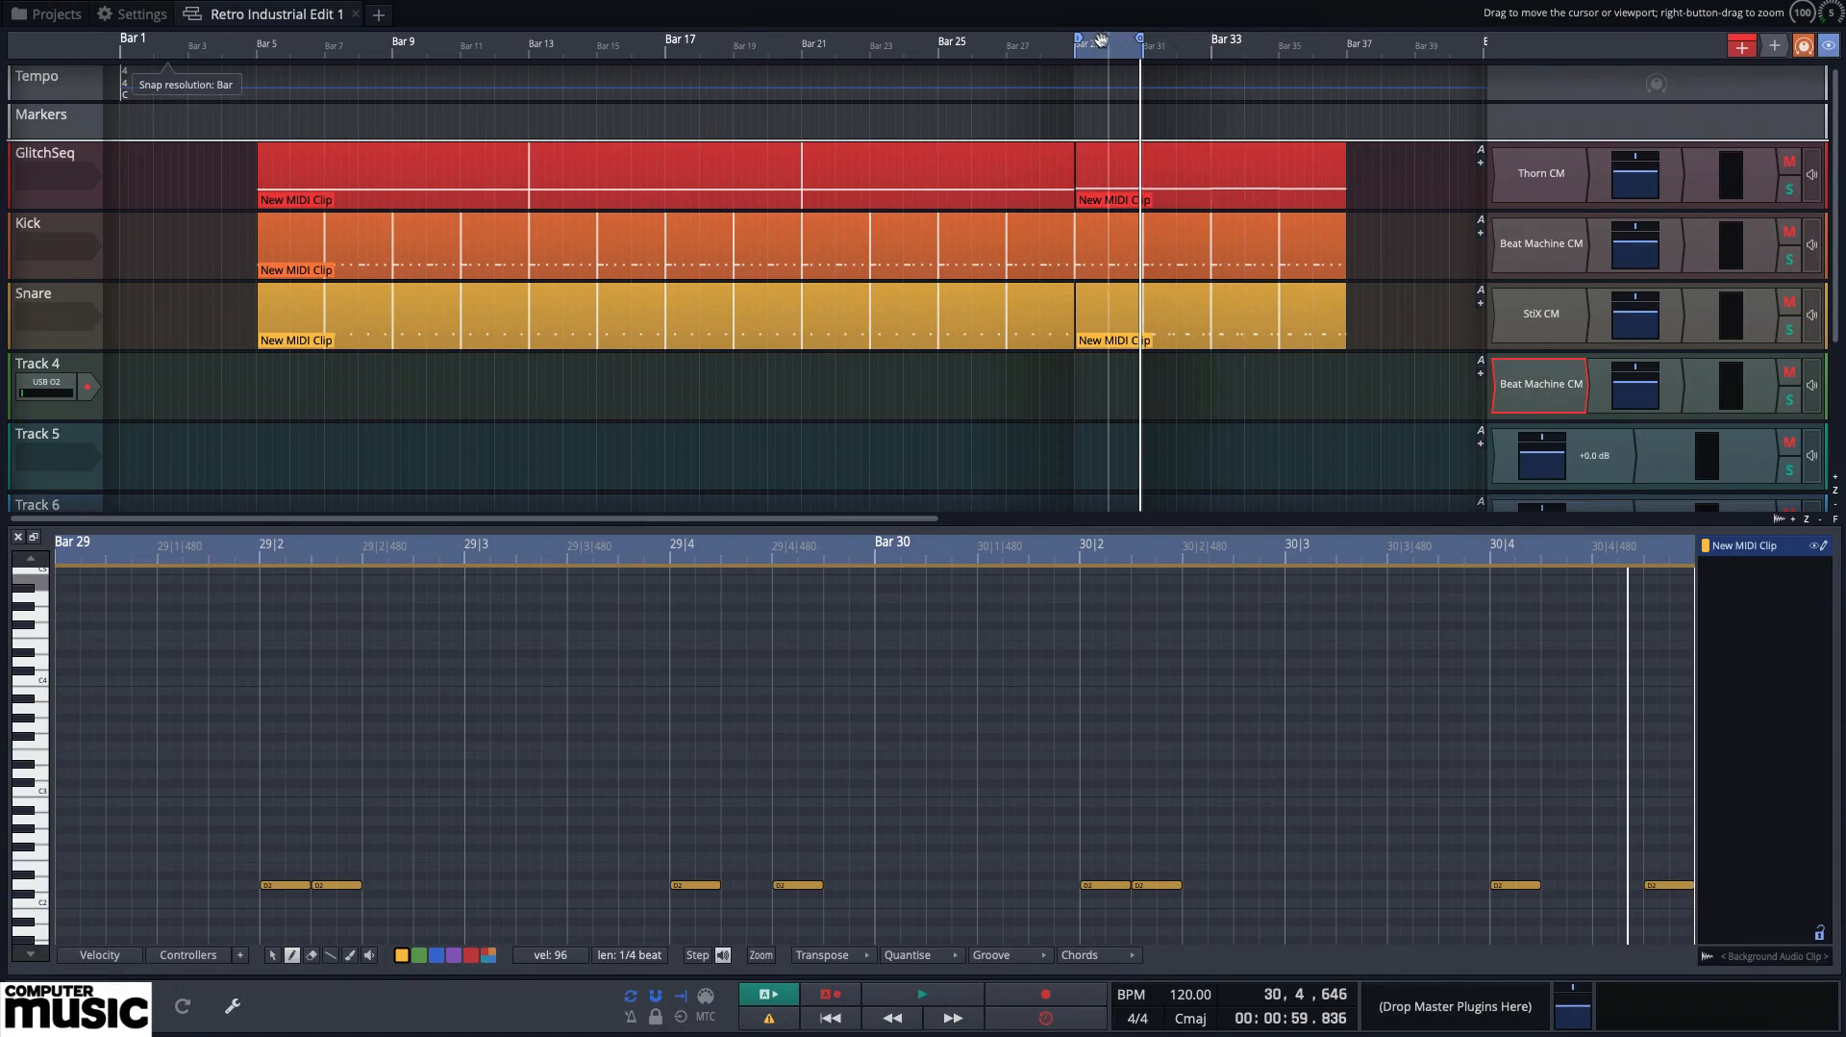
Set the loop range from bar 5 to bar 7 and insert a new MIDI clip across it on Track 4
drag(1079, 40, 264, 57)
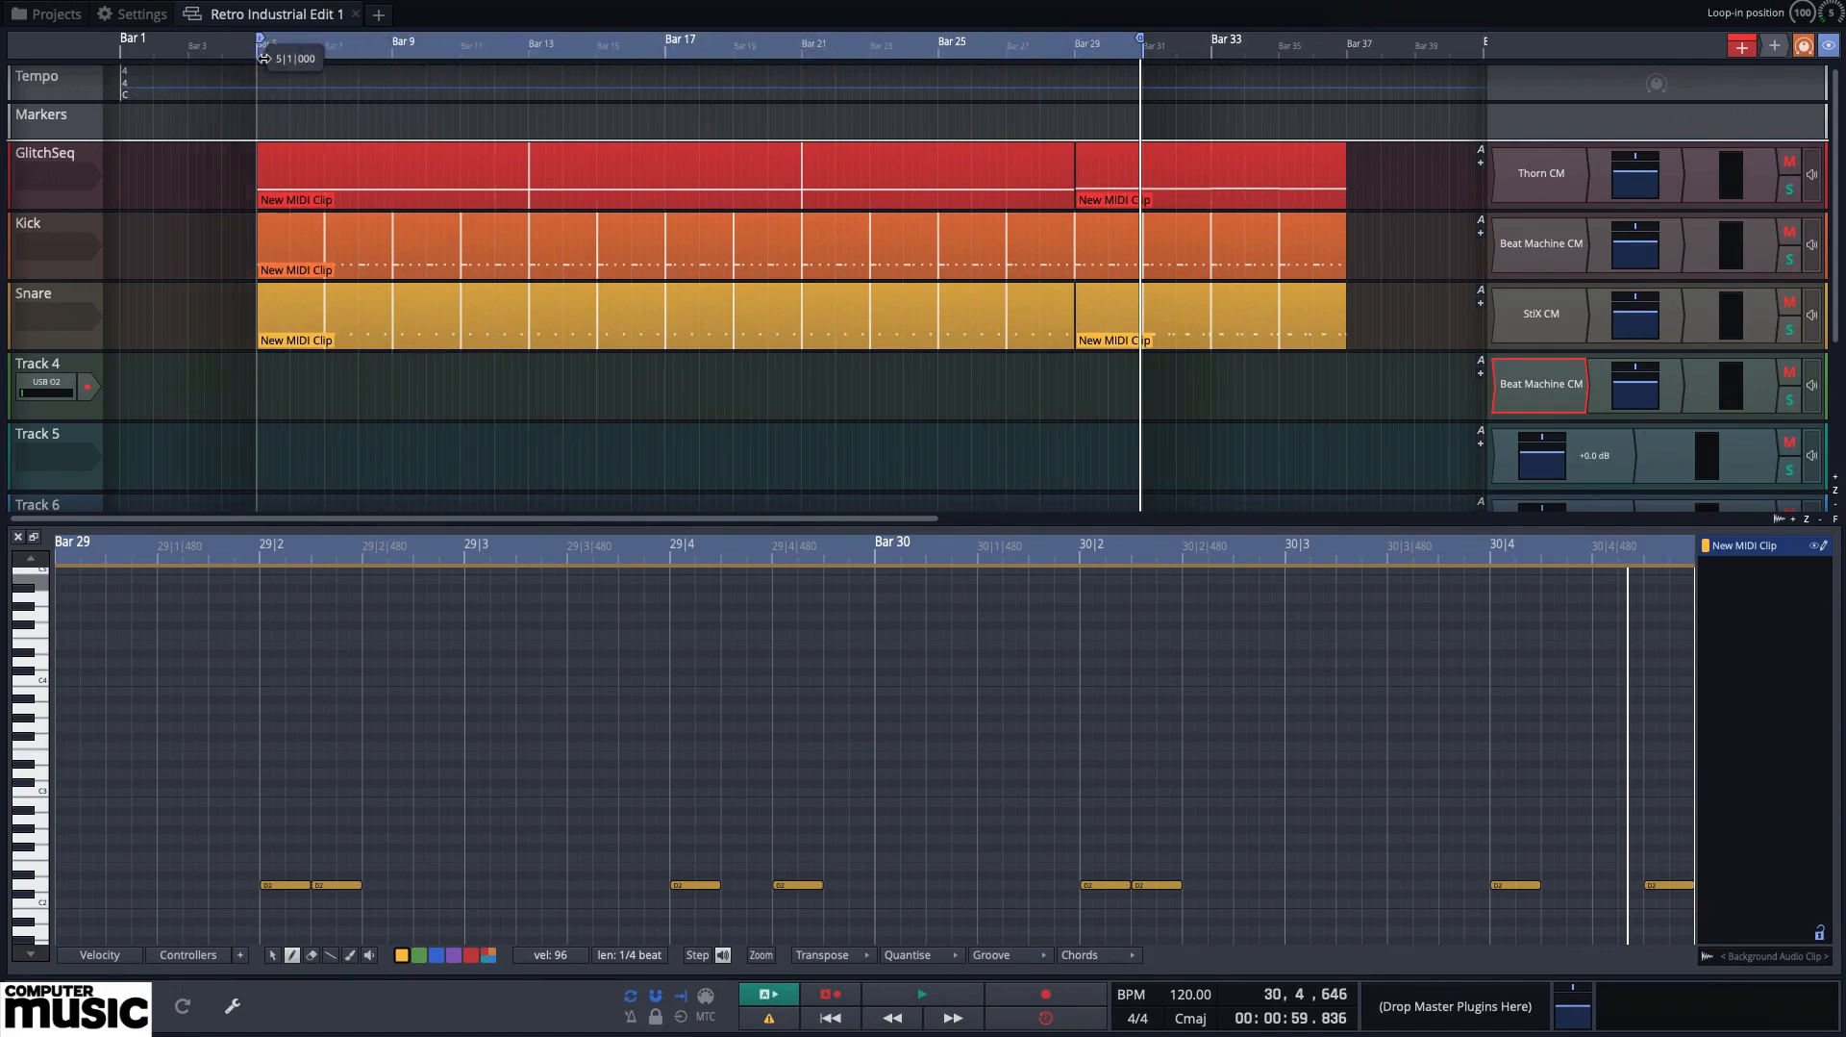
mouse_move(1140, 40)
mouse_down()
mouse_move(413, 58)
mouse_move(325, 96)
mouse_up()
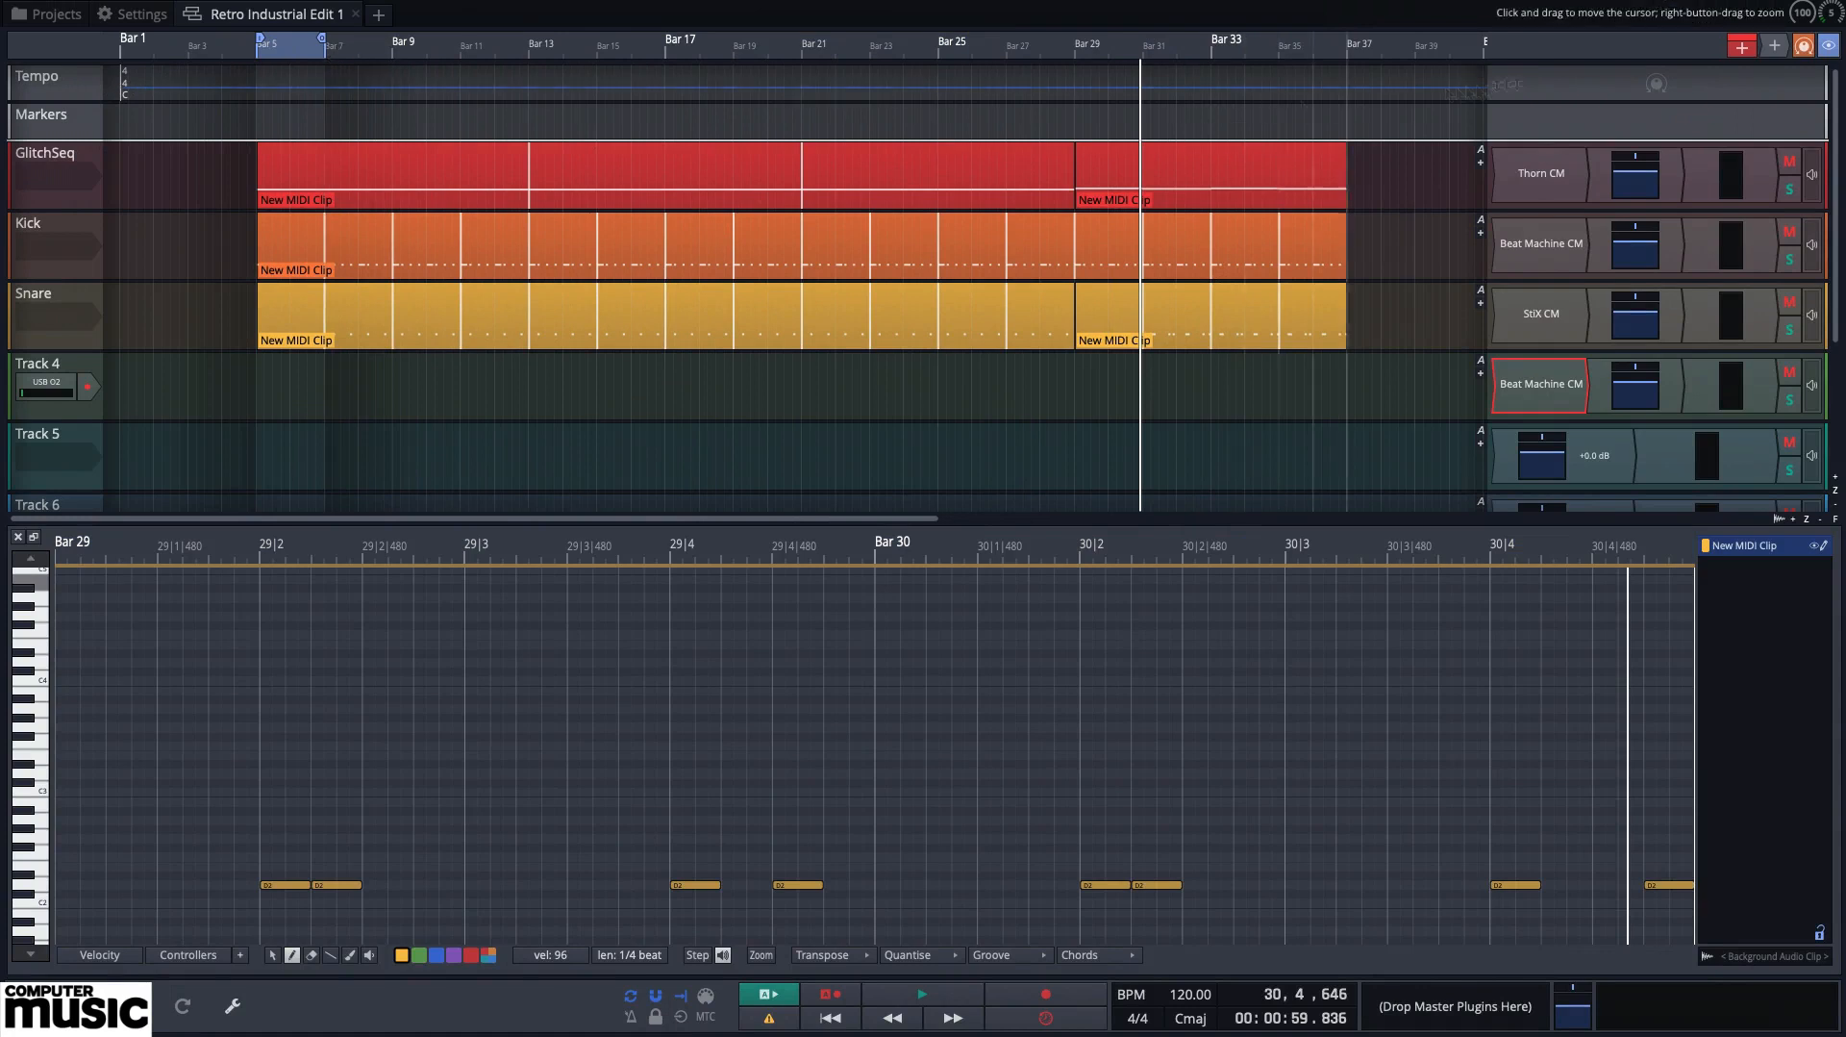
drag(1743, 47, 270, 362)
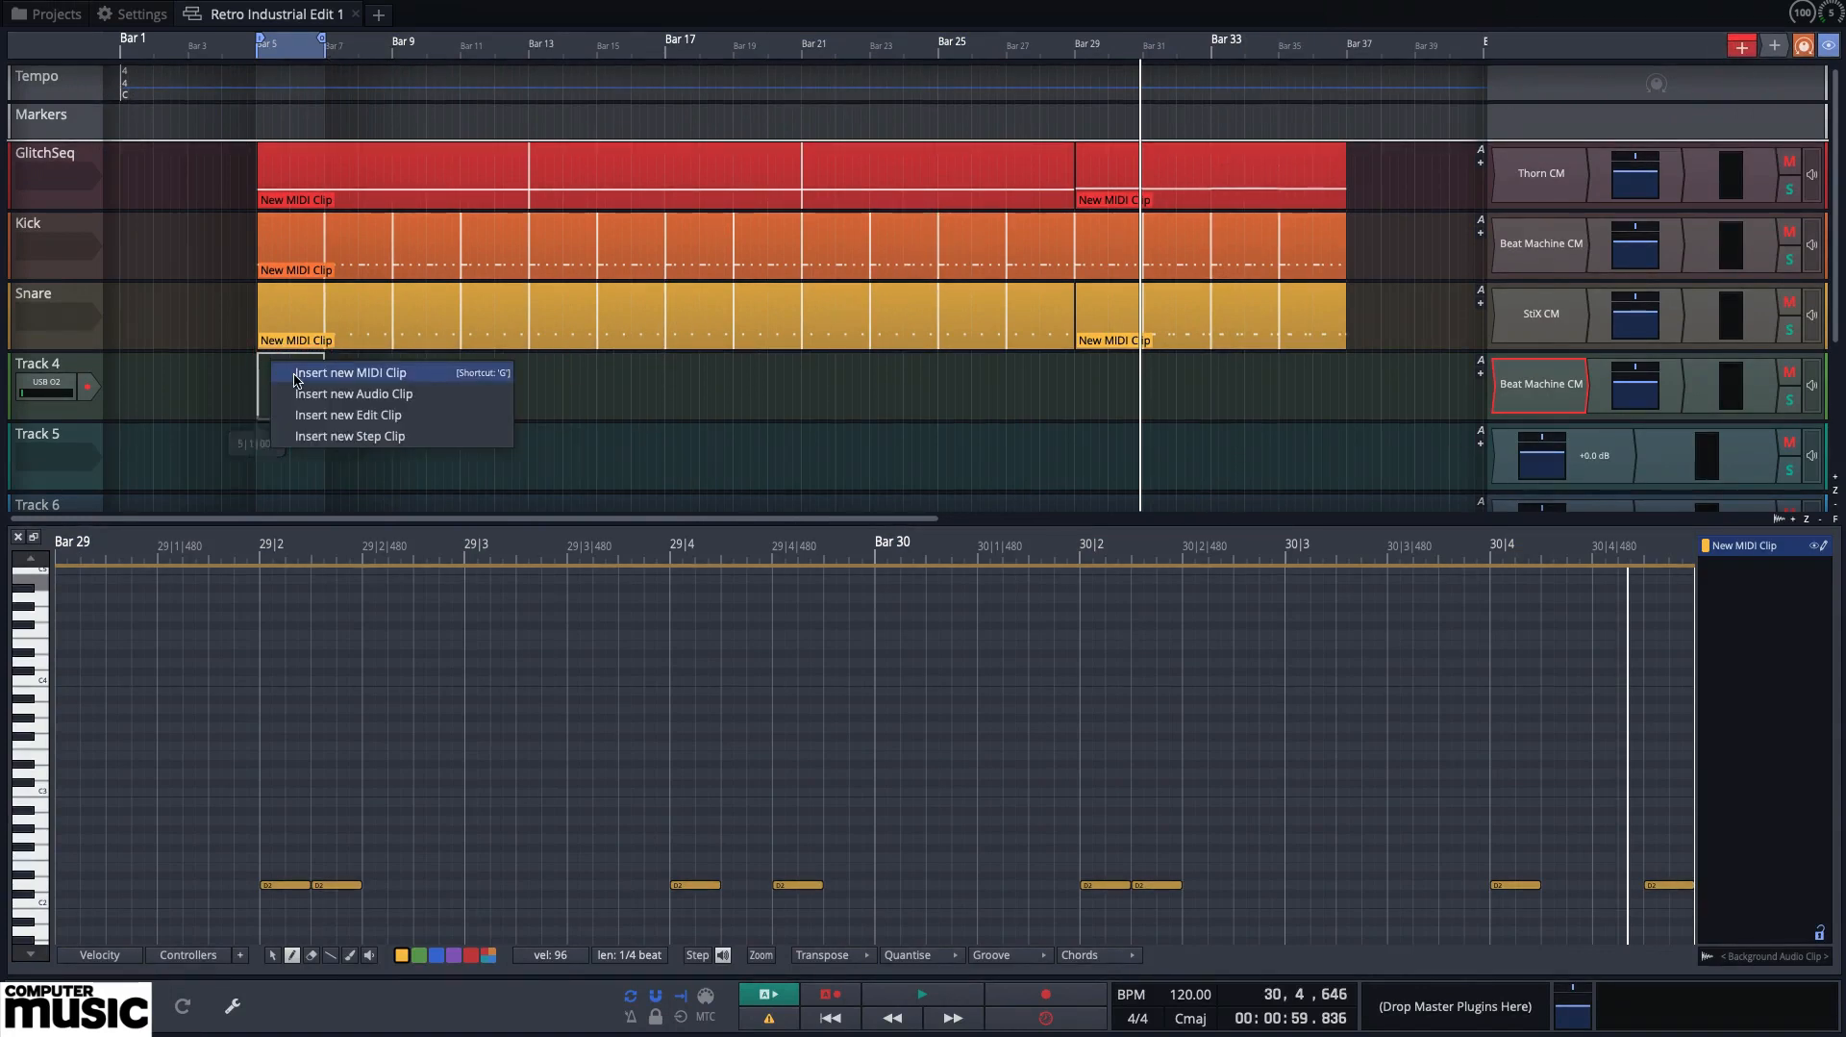
click(289, 373)
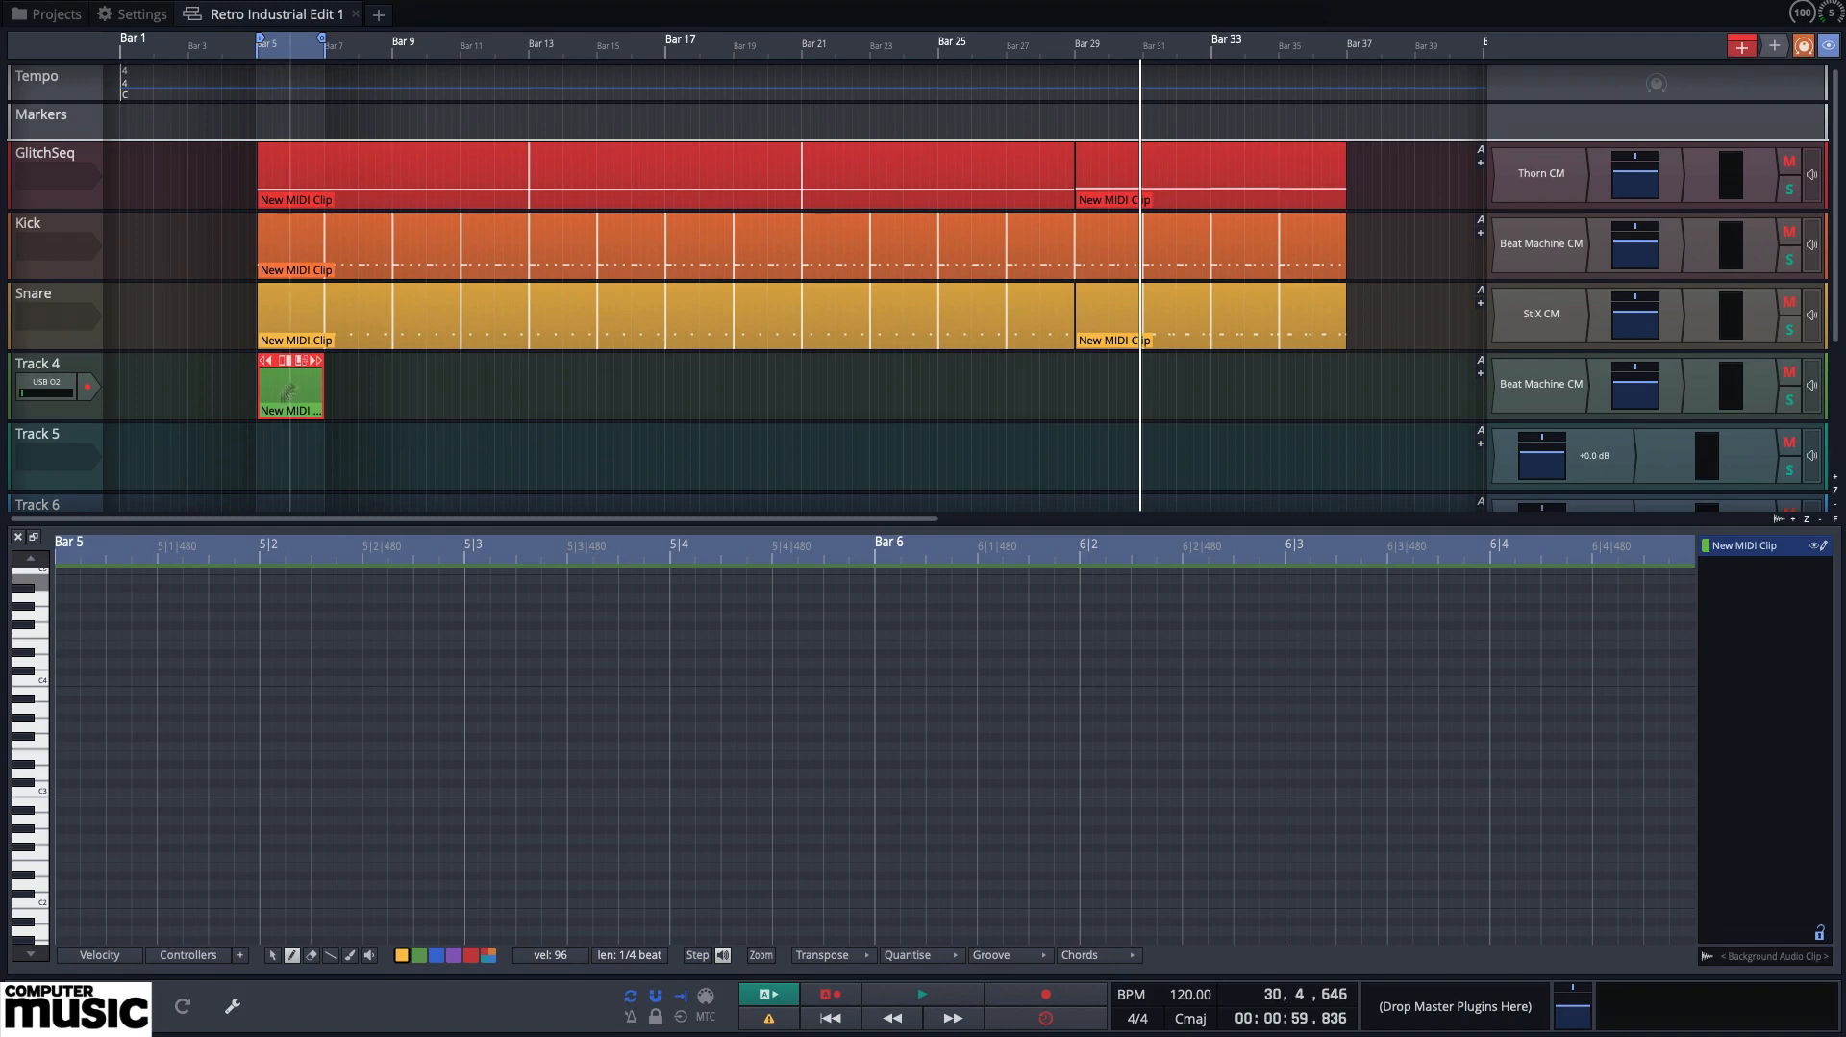
Place 1/4-beat E2 notes on sixteenths 1–3, 5, 8, 9, 11, 13 and 14 of bar 5, and 1–3, 5, 8 and 9 of bar 6
click(41, 870)
click(66, 870)
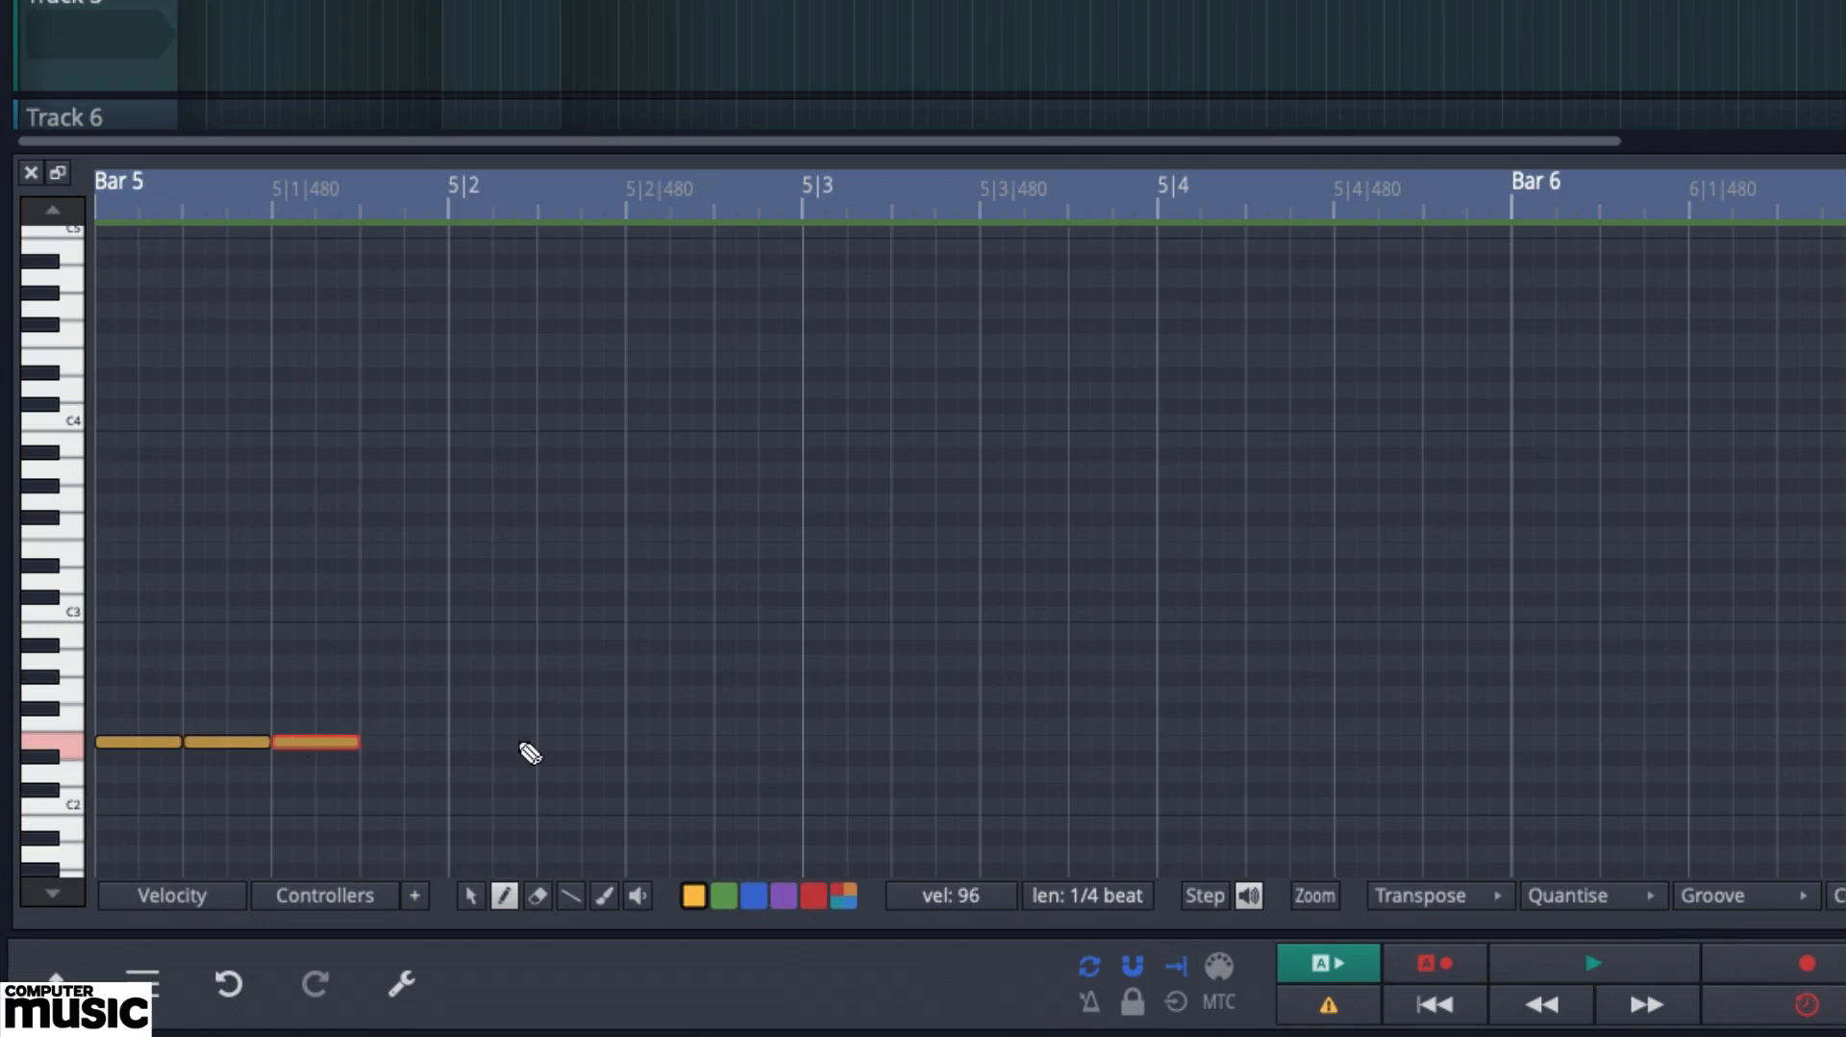
click(468, 749)
click(728, 749)
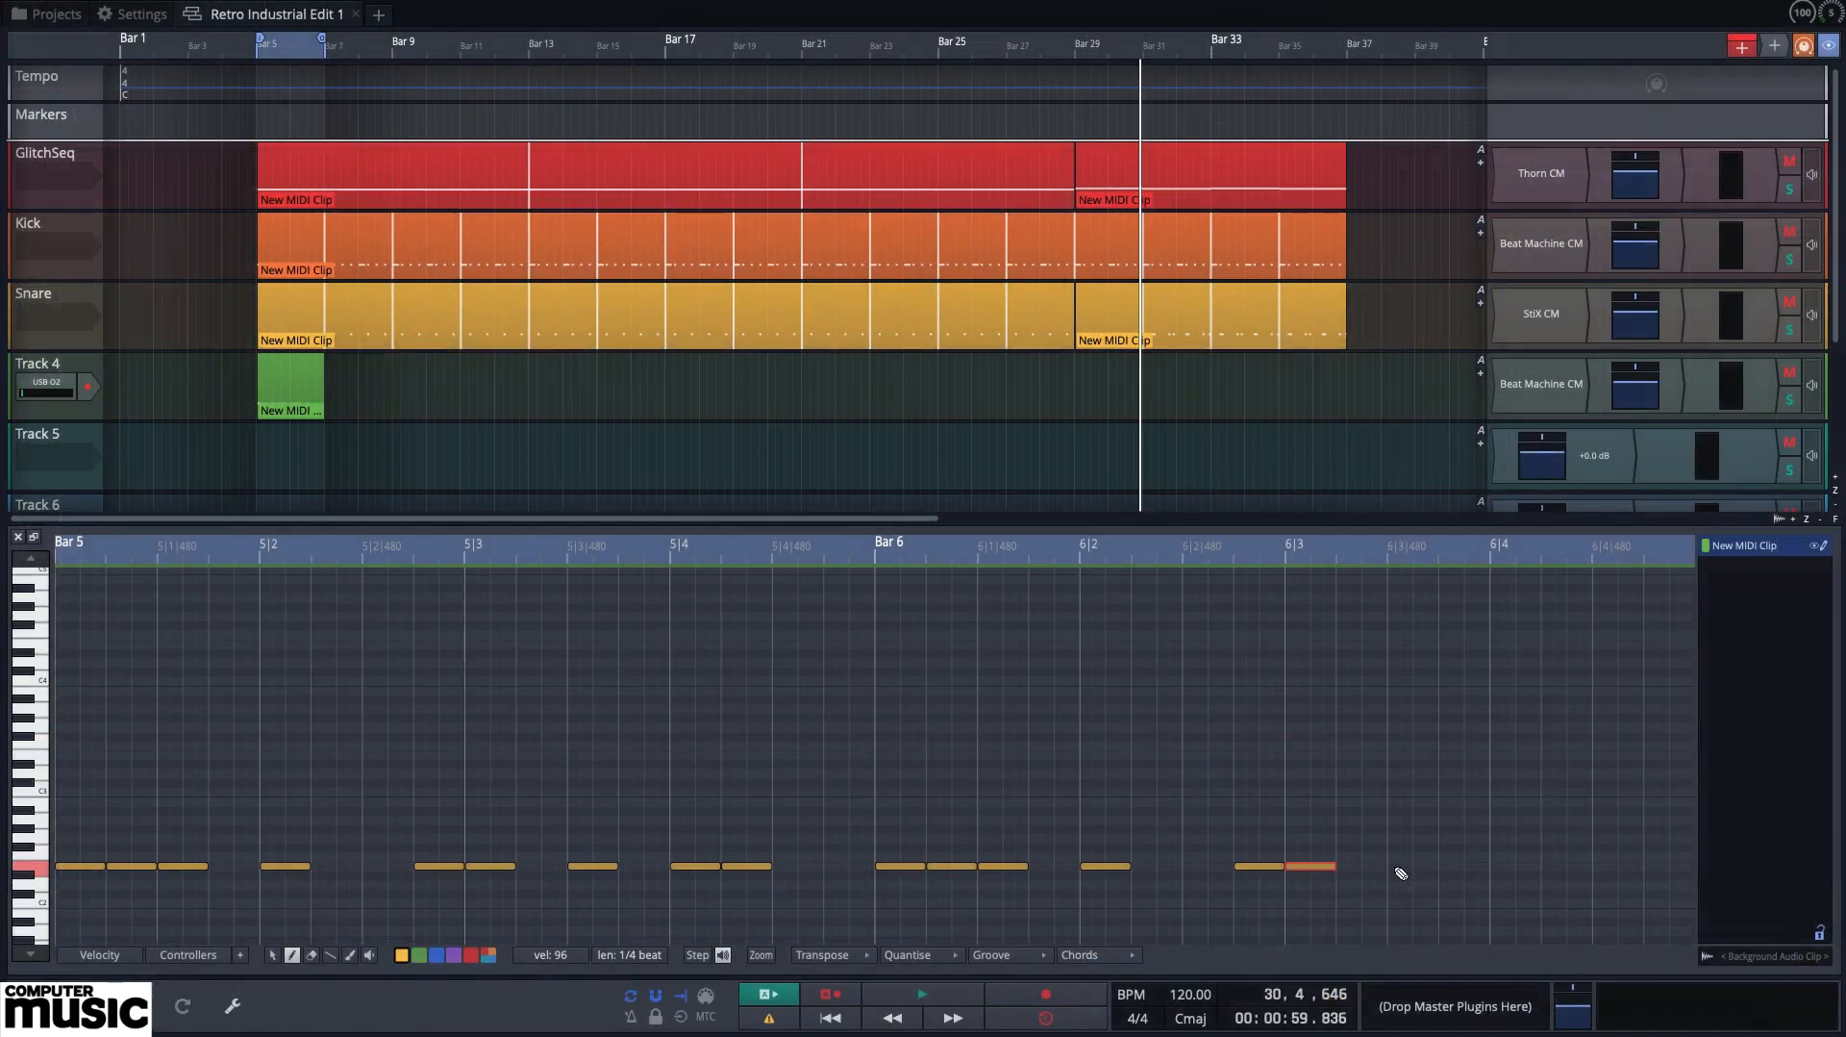
Add E2 notes on sixteenths 11, 13, 14 and 16 of bar 6 and, while auditioning the loop, on sixteenth 15 of bar 5
click(1394, 867)
click(1496, 868)
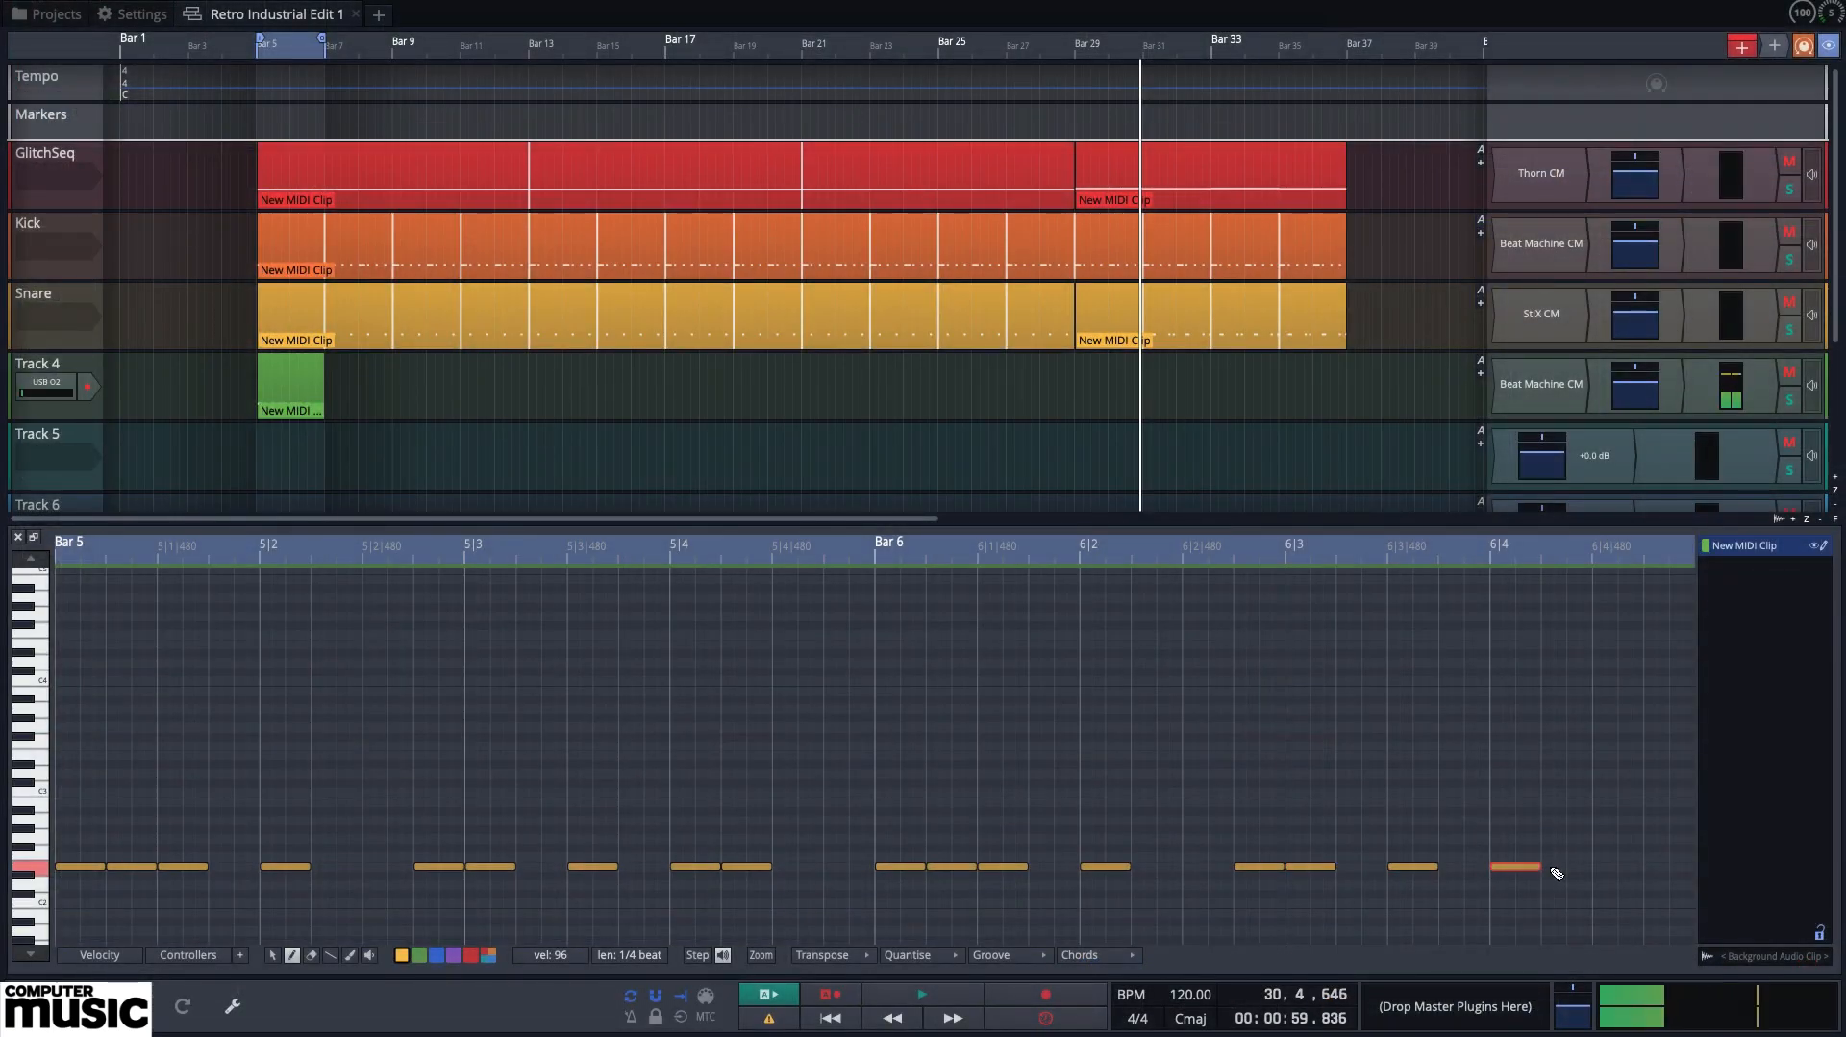
click(1548, 866)
click(1649, 866)
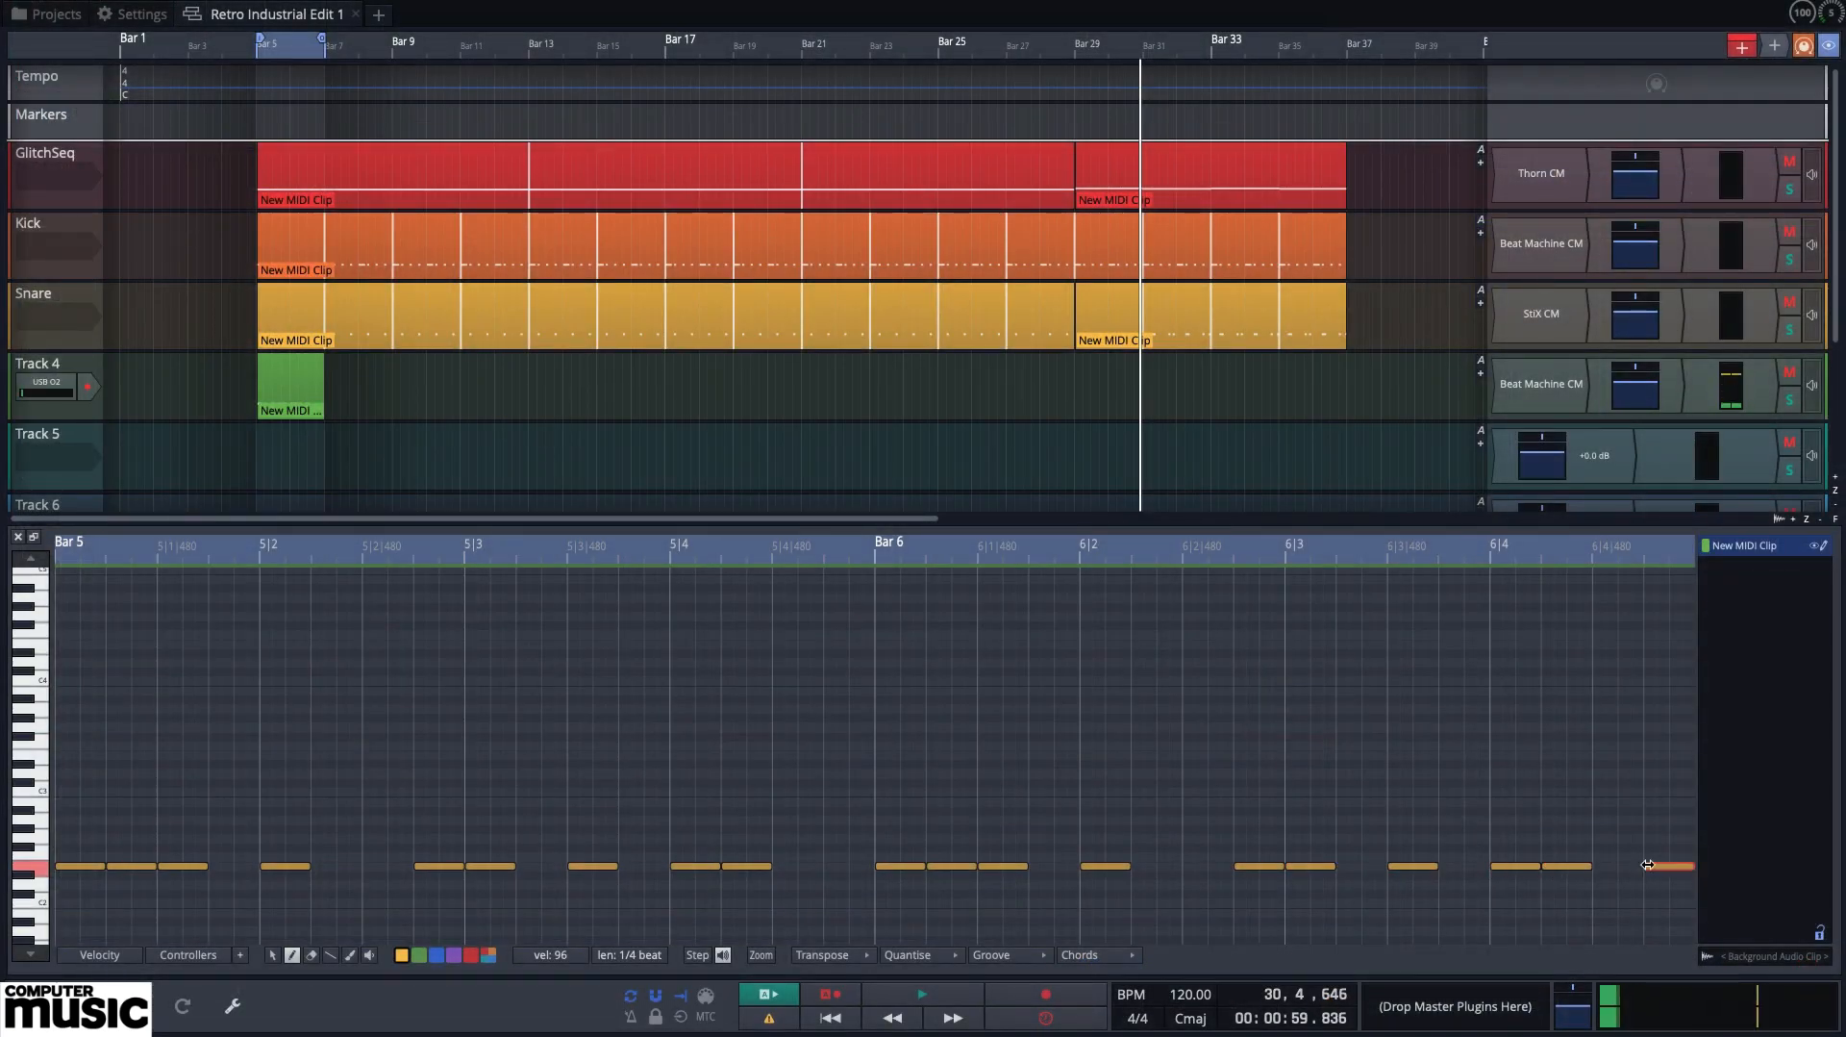
key(space)
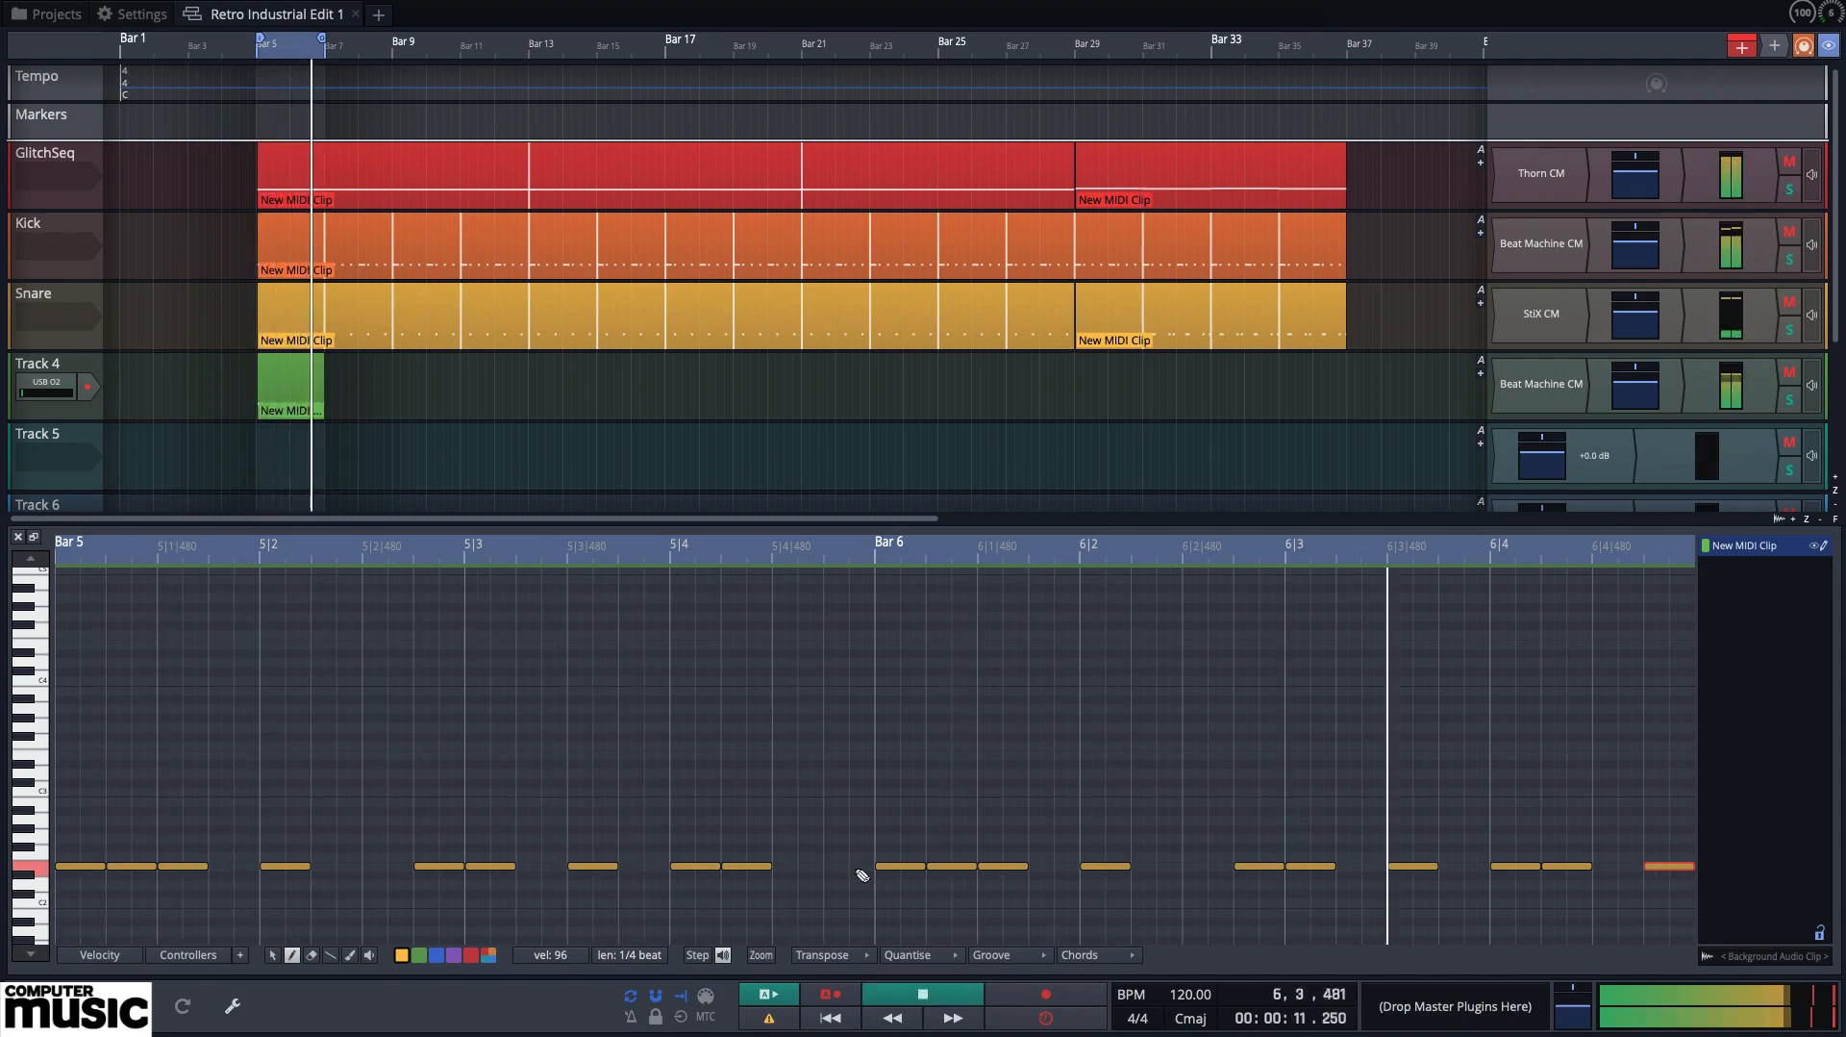
click(774, 867)
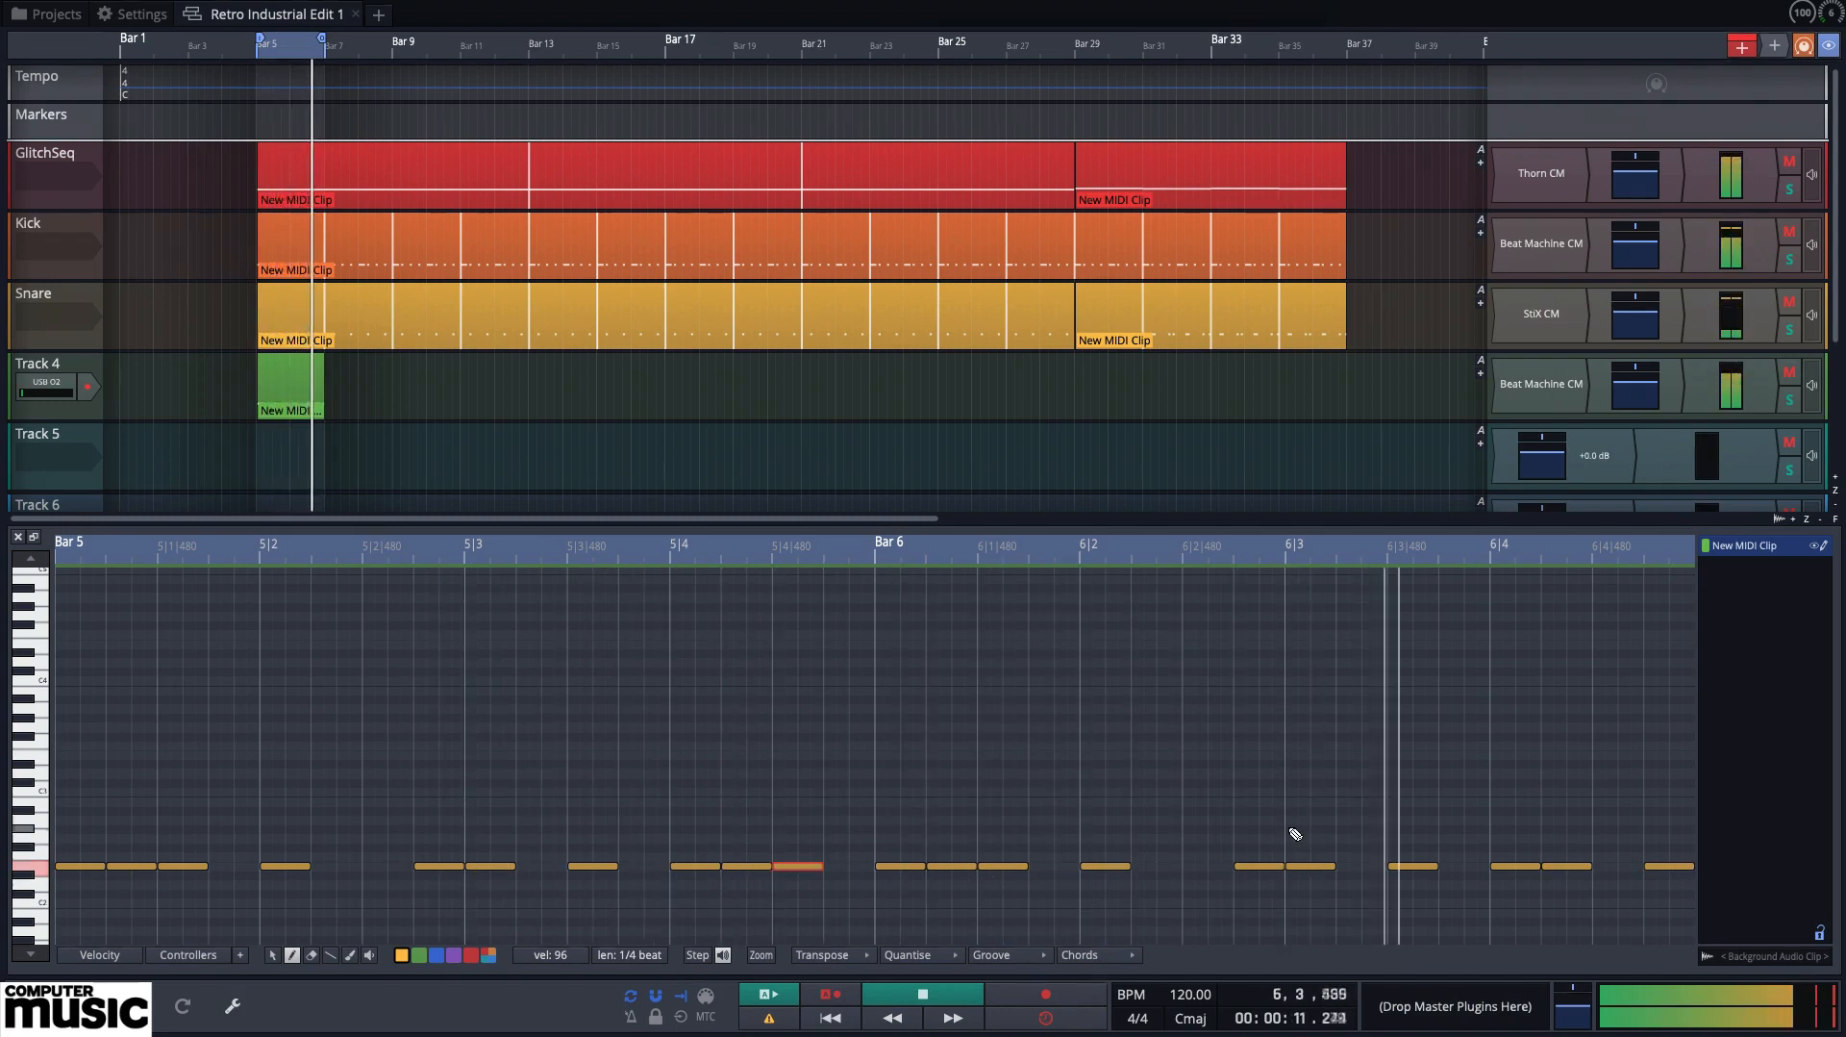
key(space)
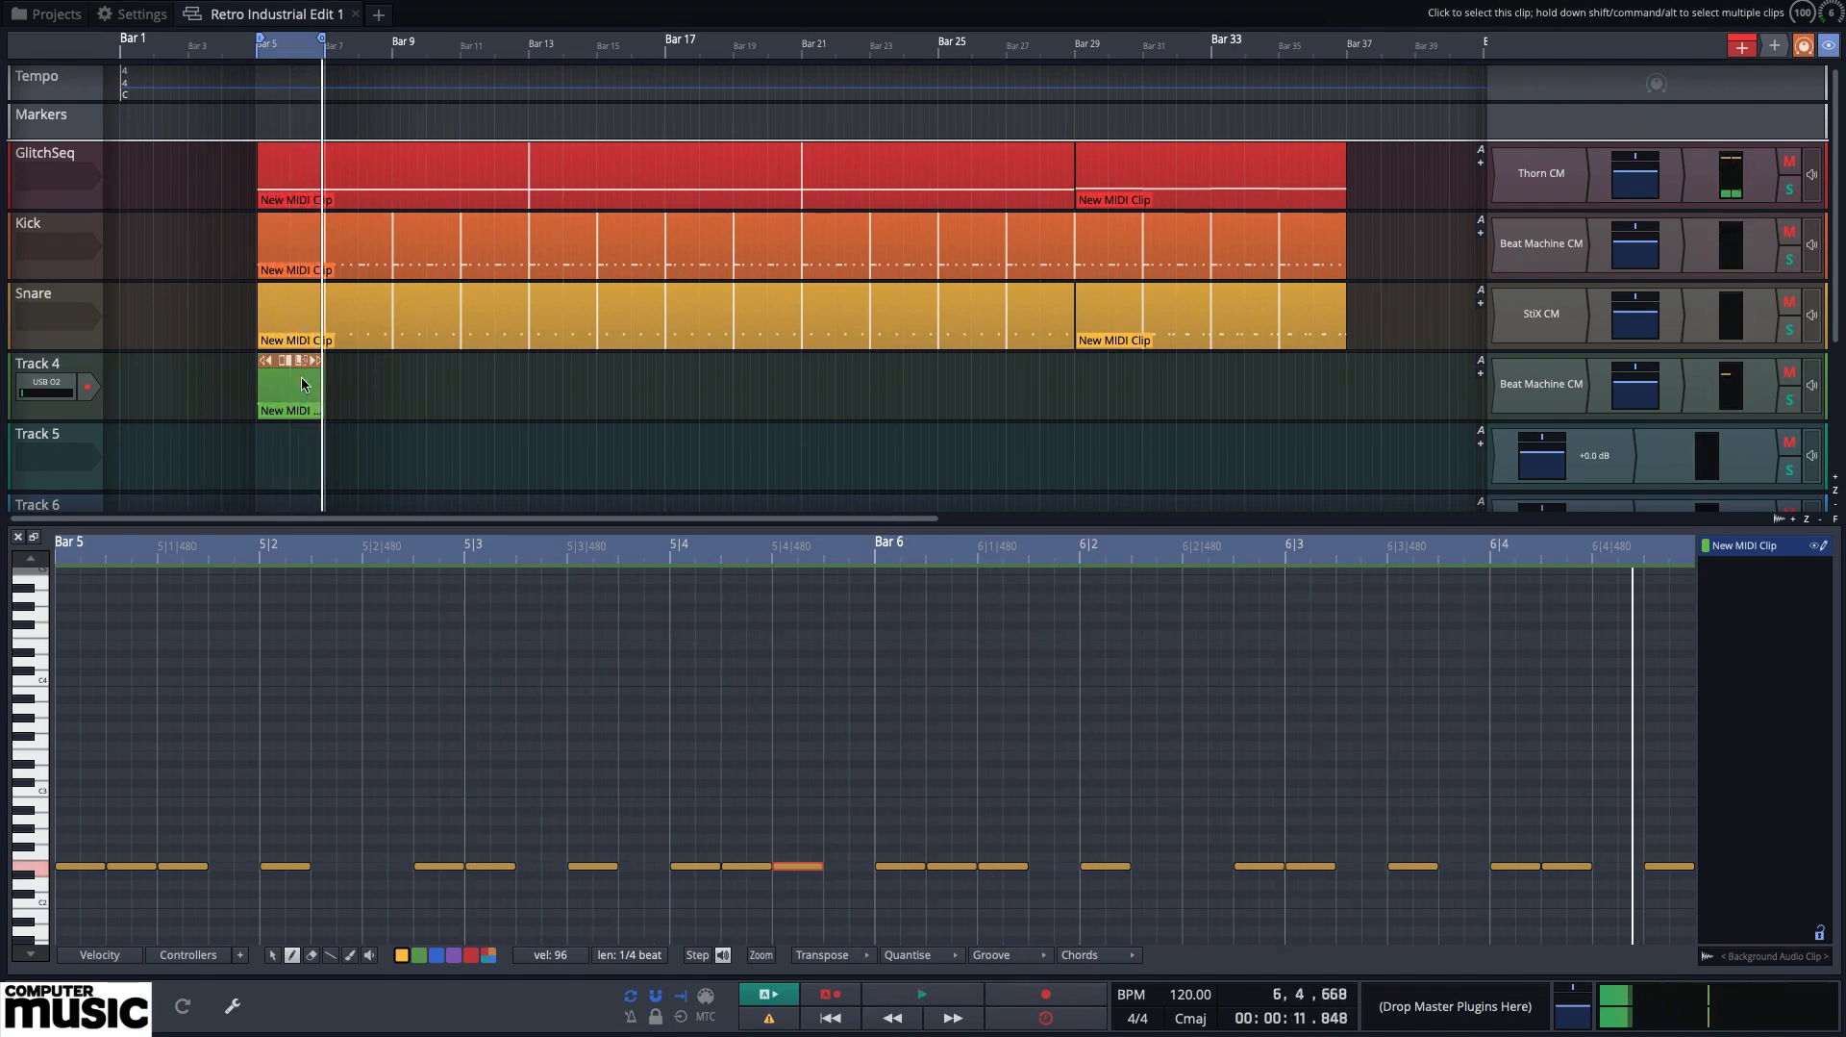
Loop the Track 4 clip and extend it to bar 29
click(299, 362)
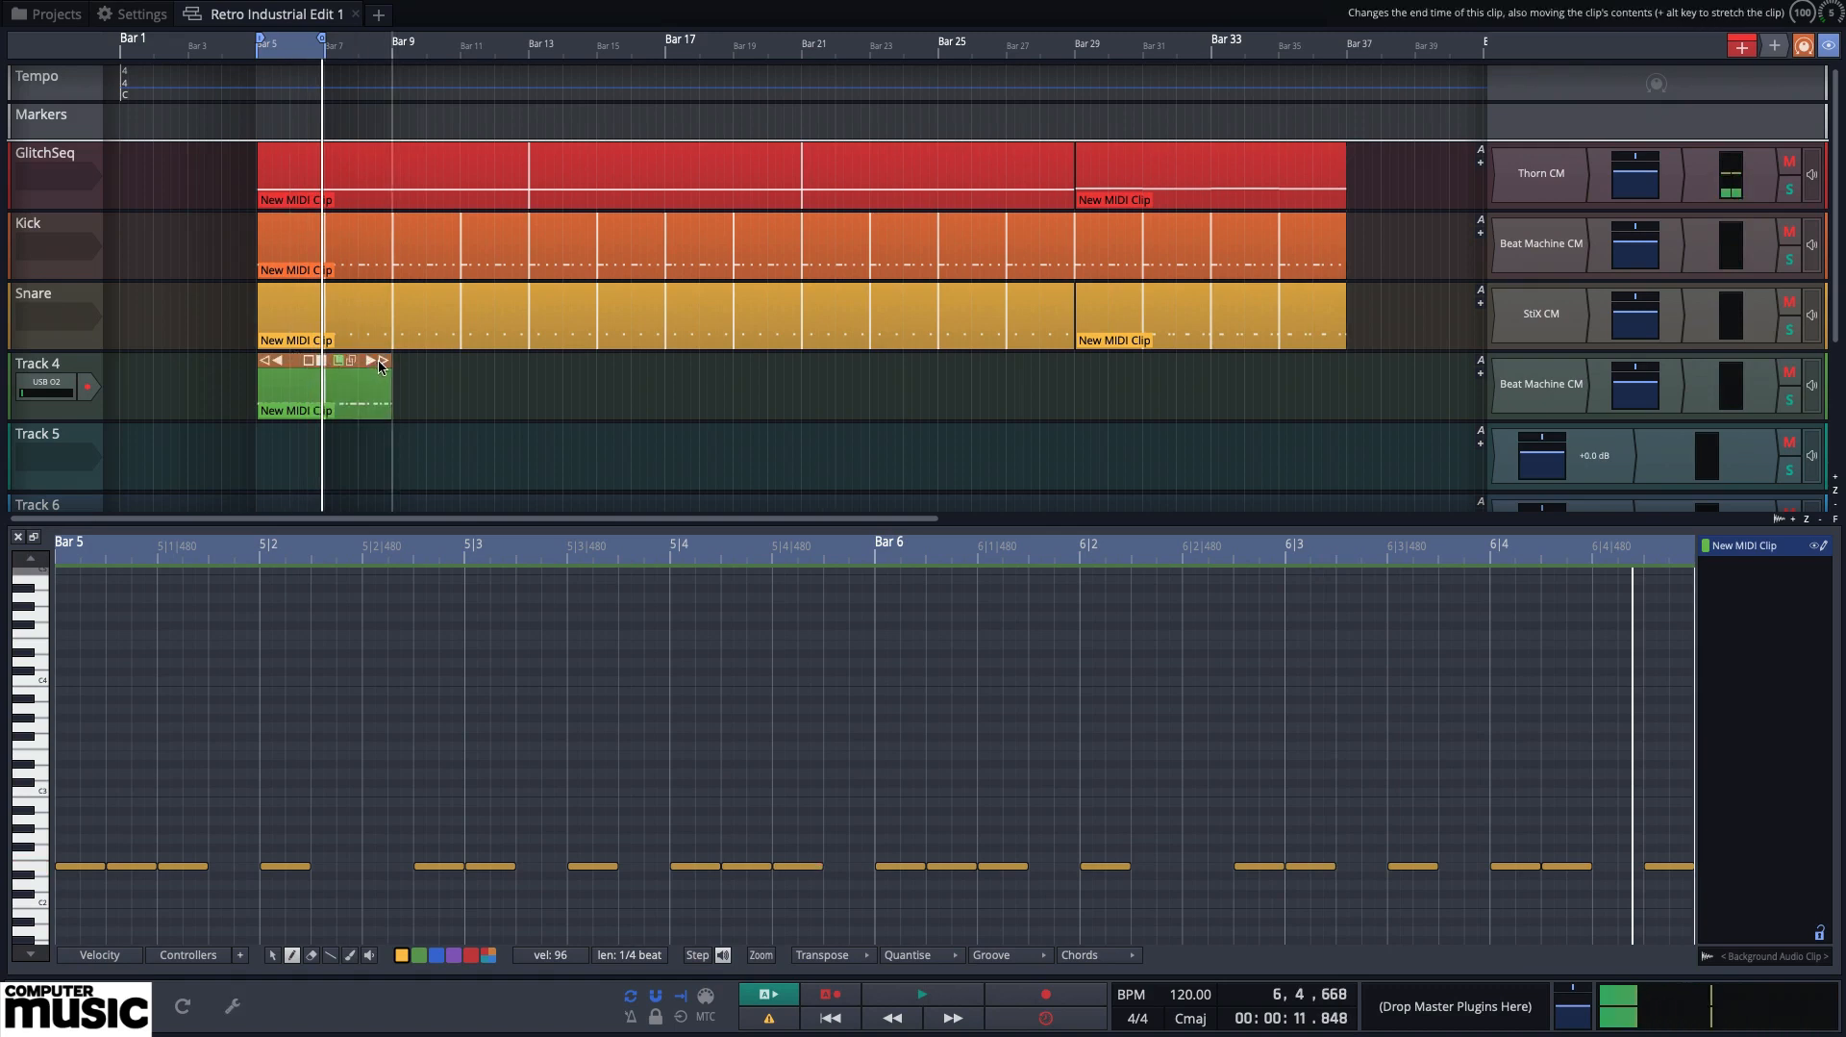
drag(379, 359, 524, 359)
drag(634, 383, 1068, 406)
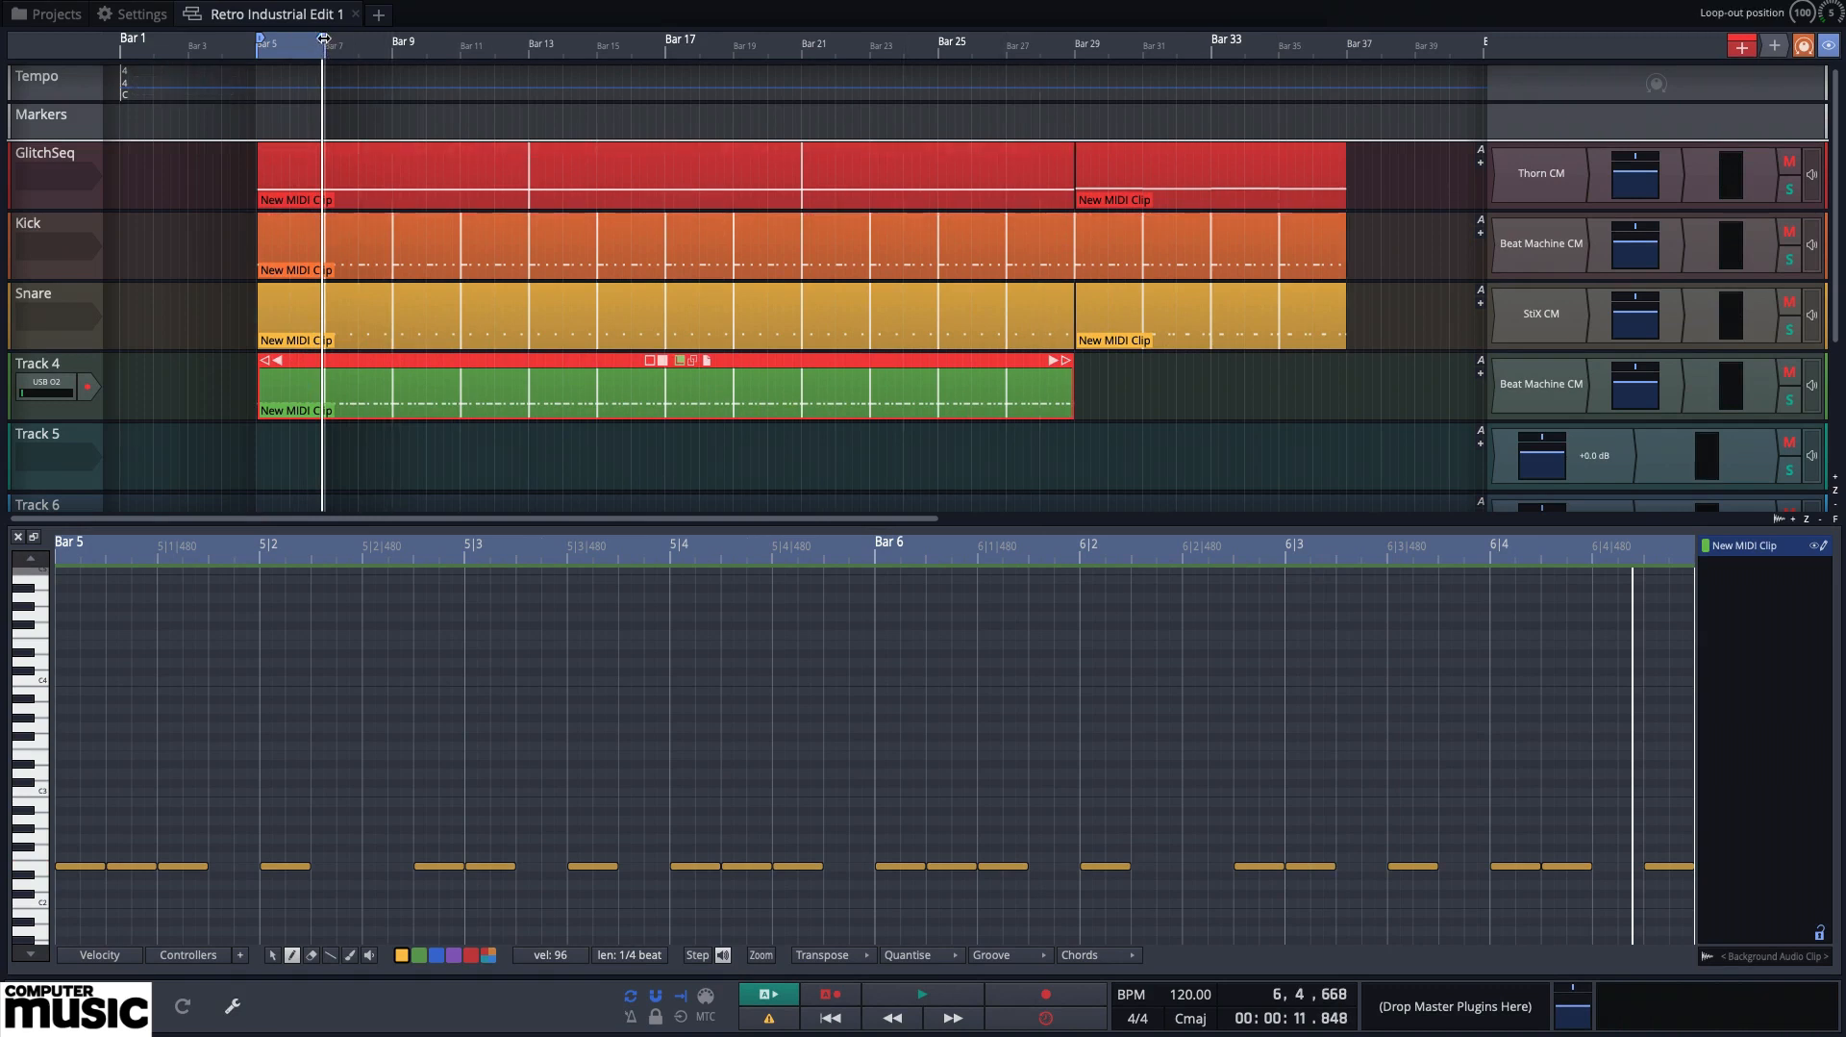
Set the loop range from bar 29 to bar 31 and insert a new MIDI clip across it on Track 4
drag(323, 38, 1142, 38)
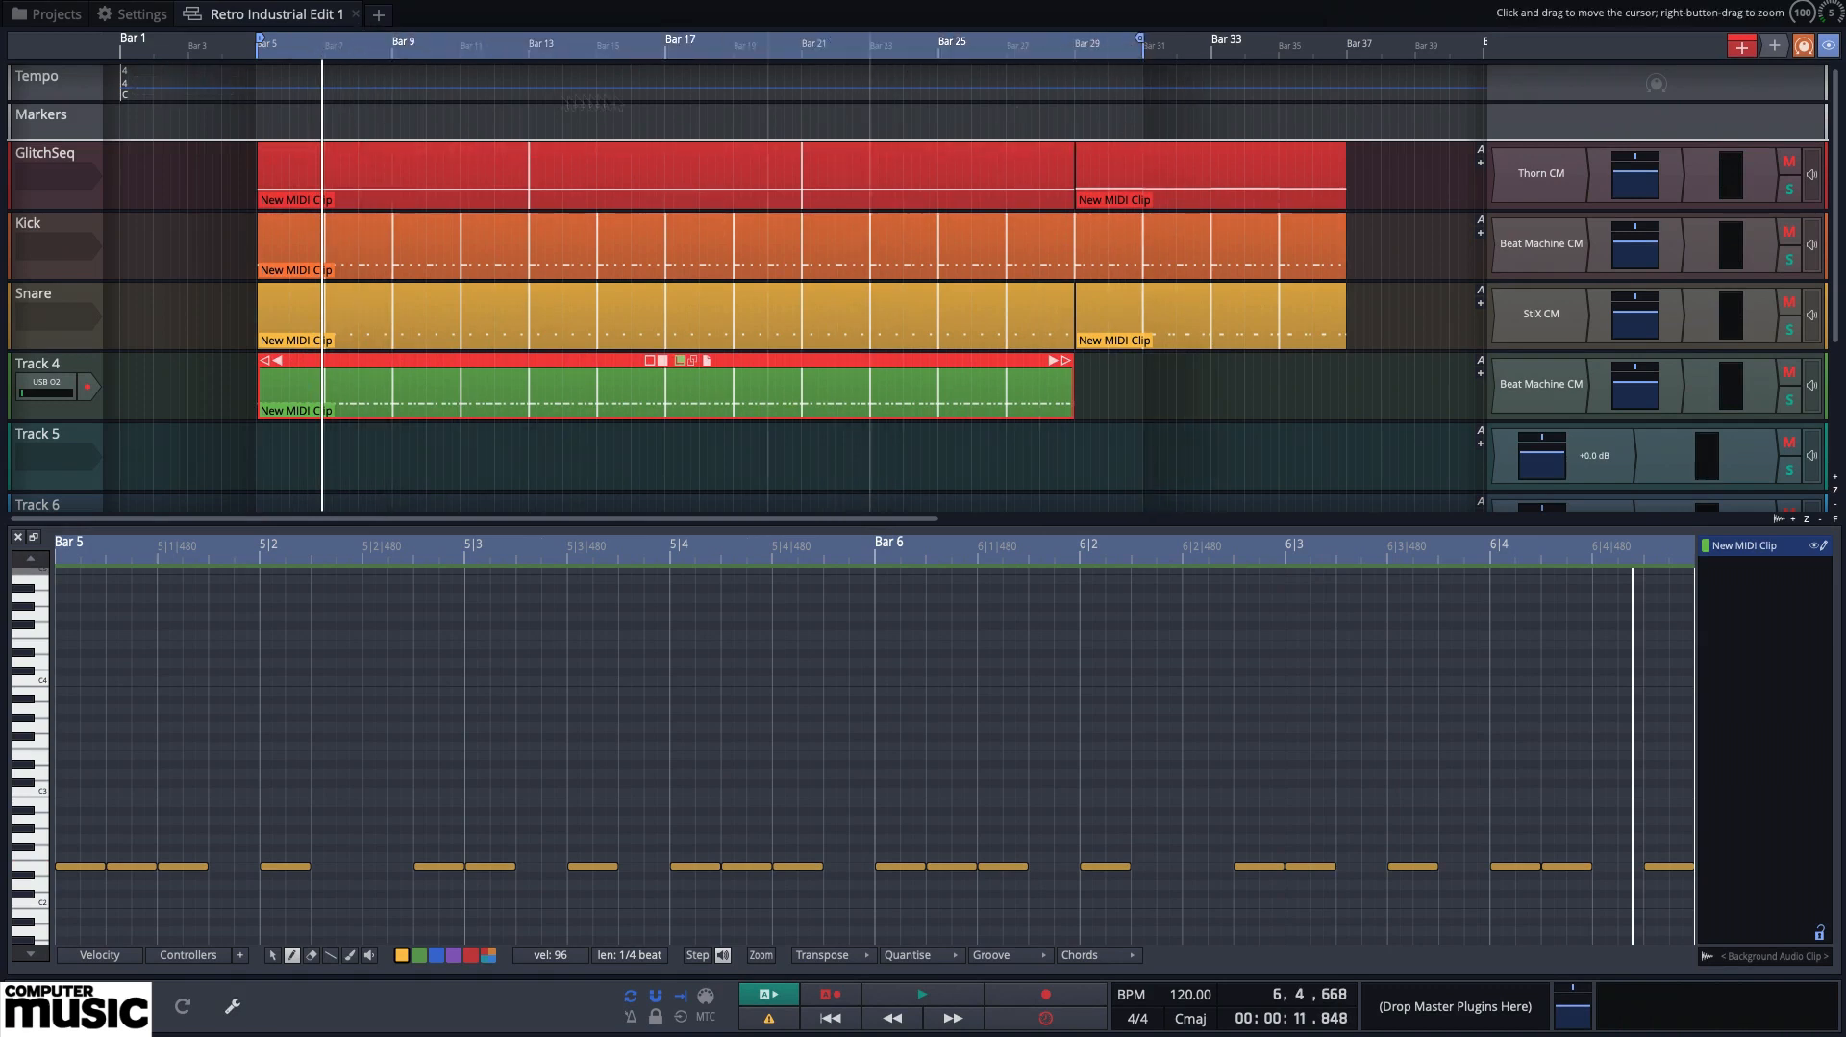
drag(259, 39, 1077, 38)
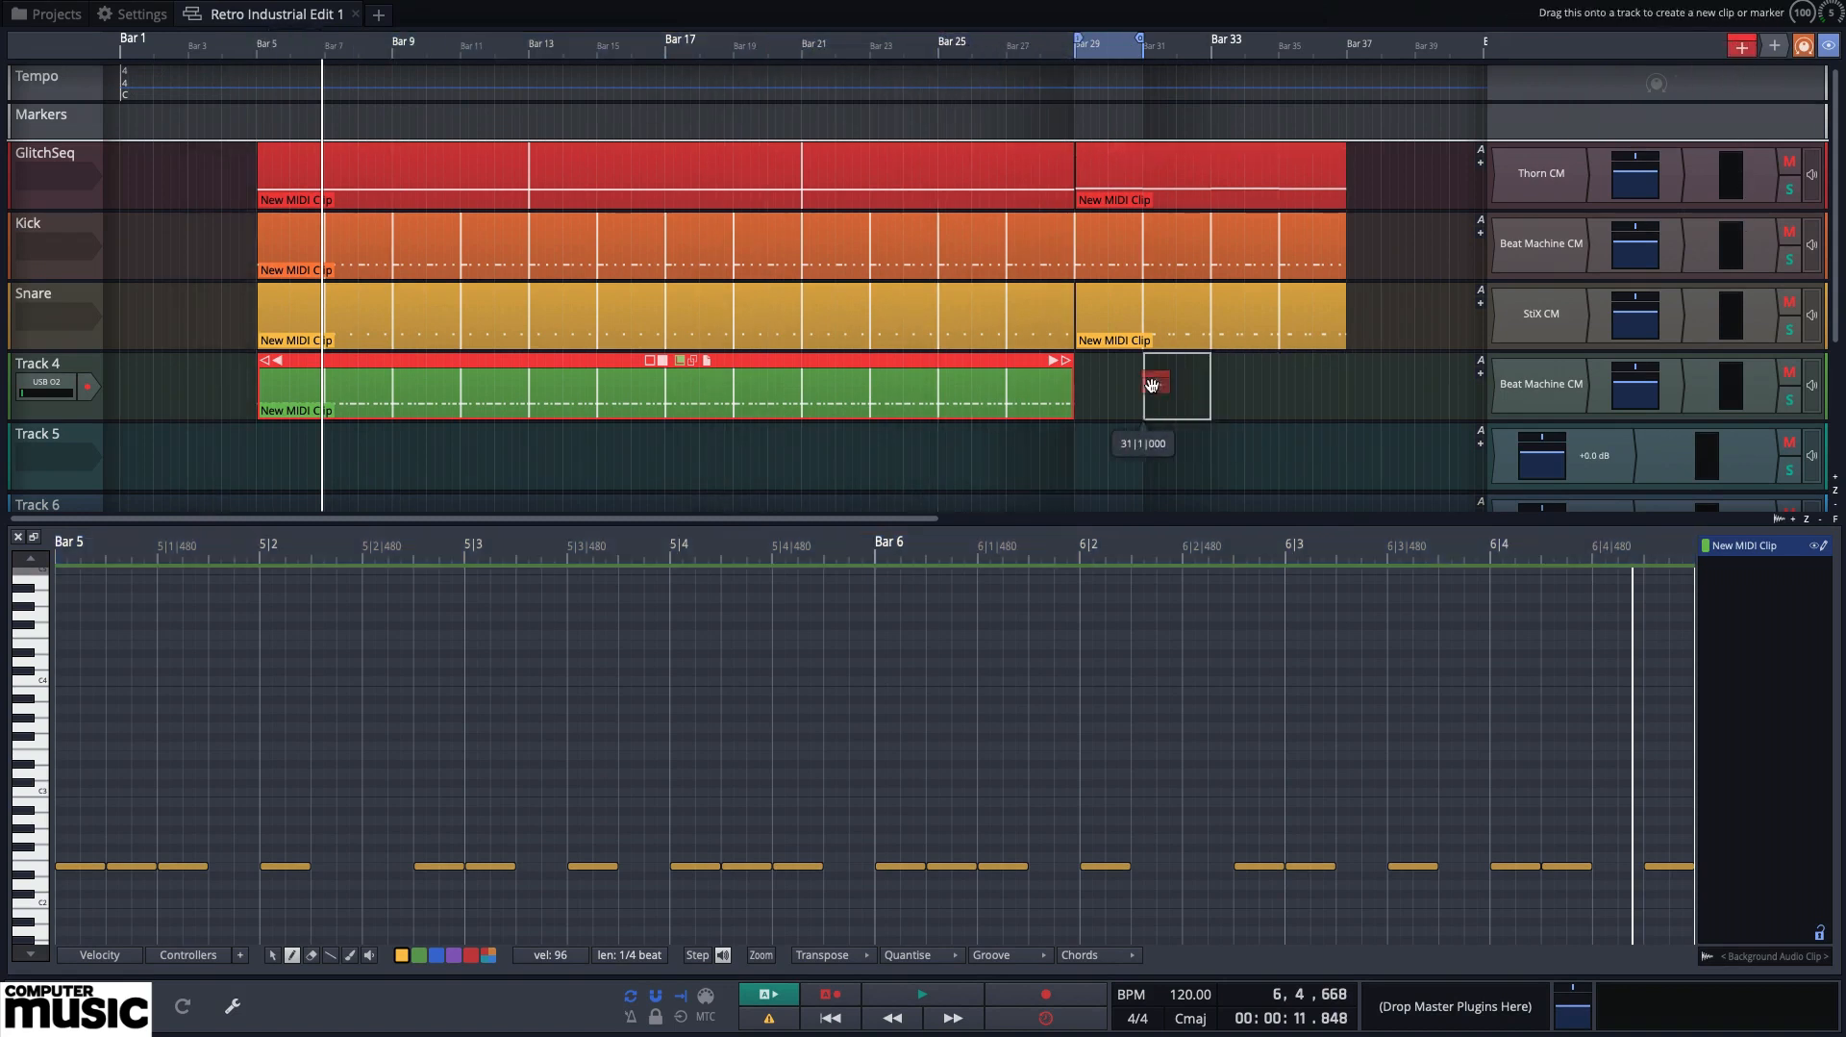
right_click(1092, 385)
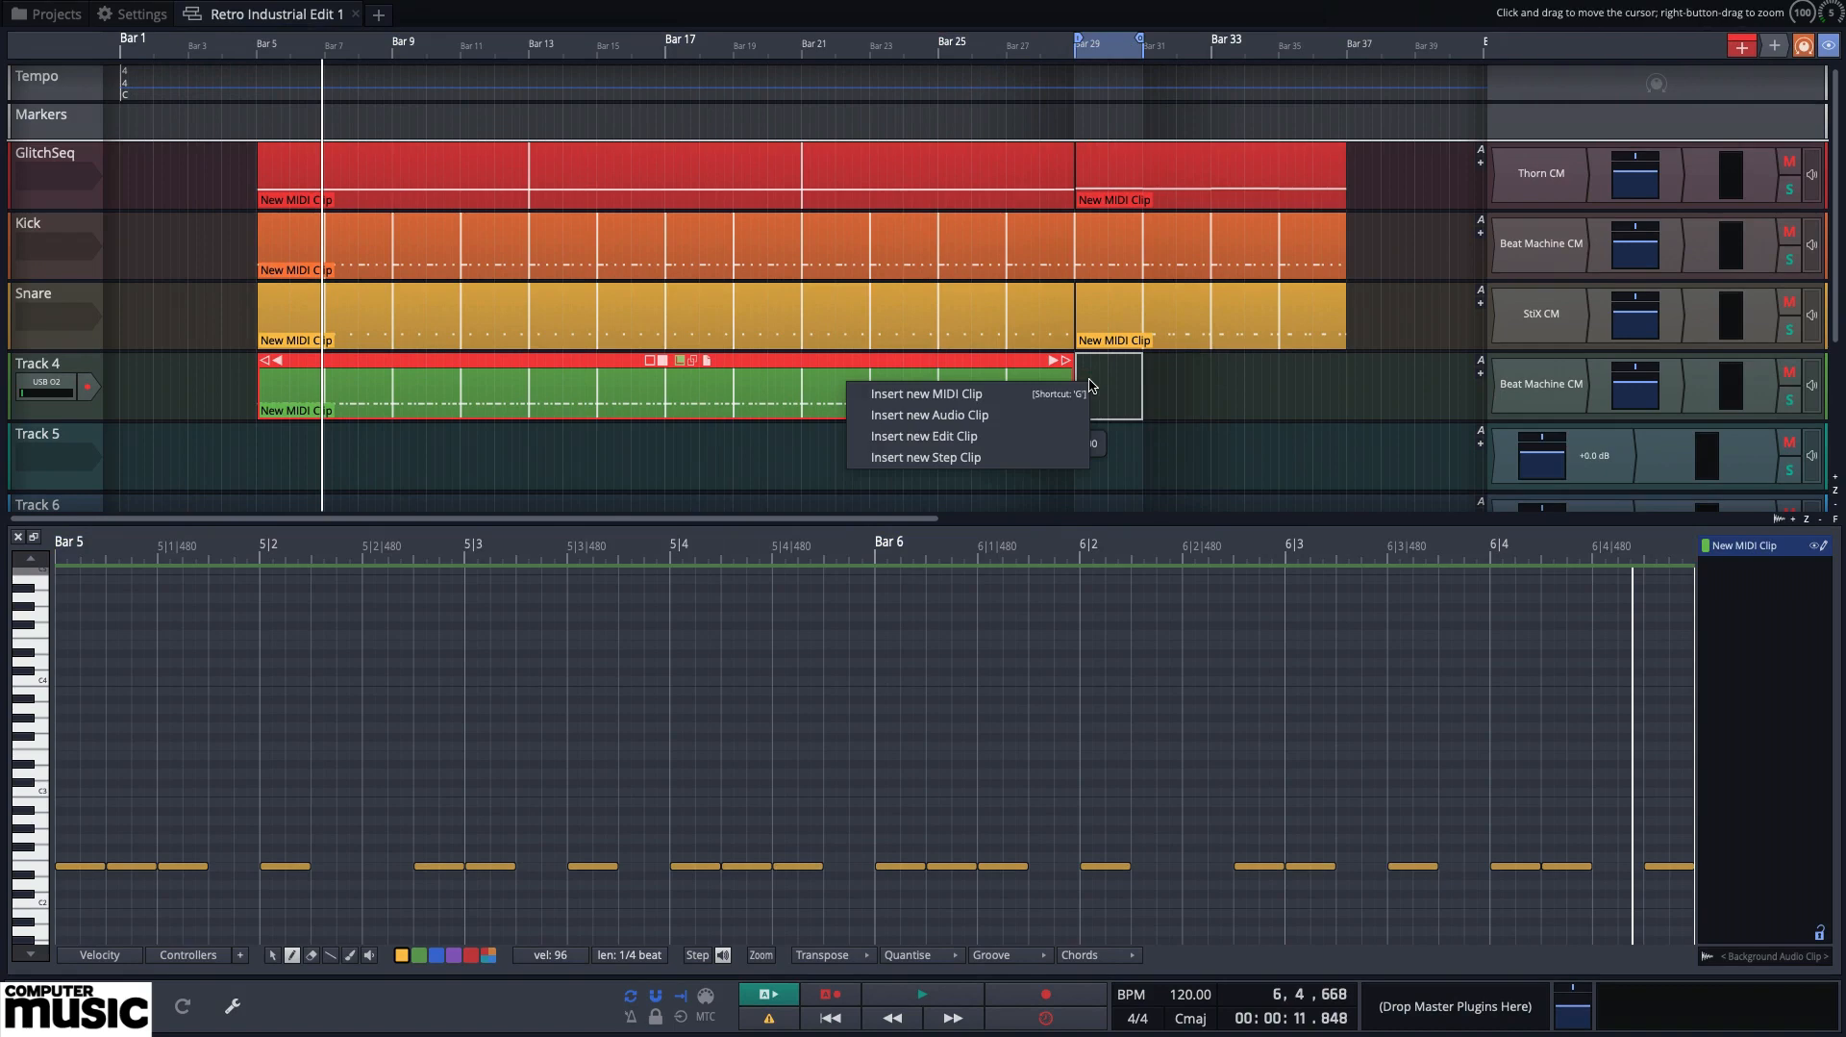
click(994, 395)
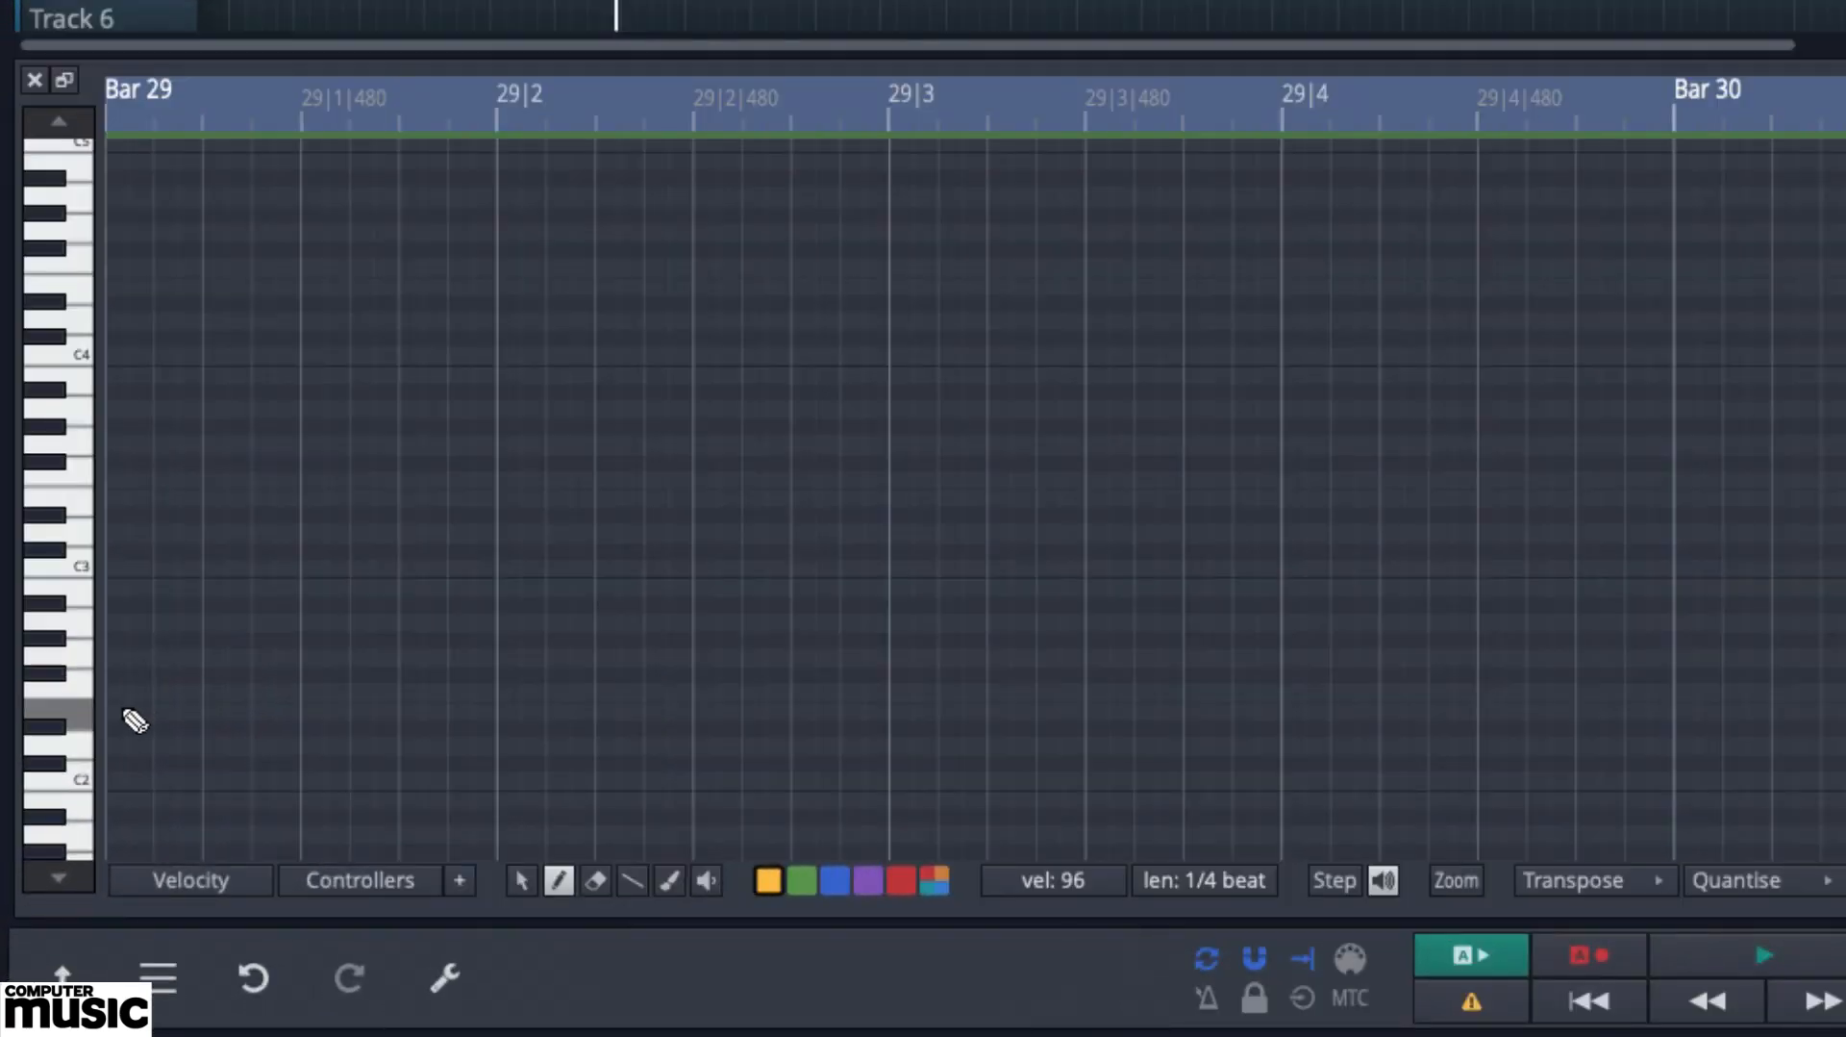
Place 1/4-beat E2 notes on sixteenths 1, 3–5, 7, 9, 10, 13, 15, 16 of bar 29 and 1, 3, 5–7, 9, 11, 12, 14 of bar 30
click(119, 714)
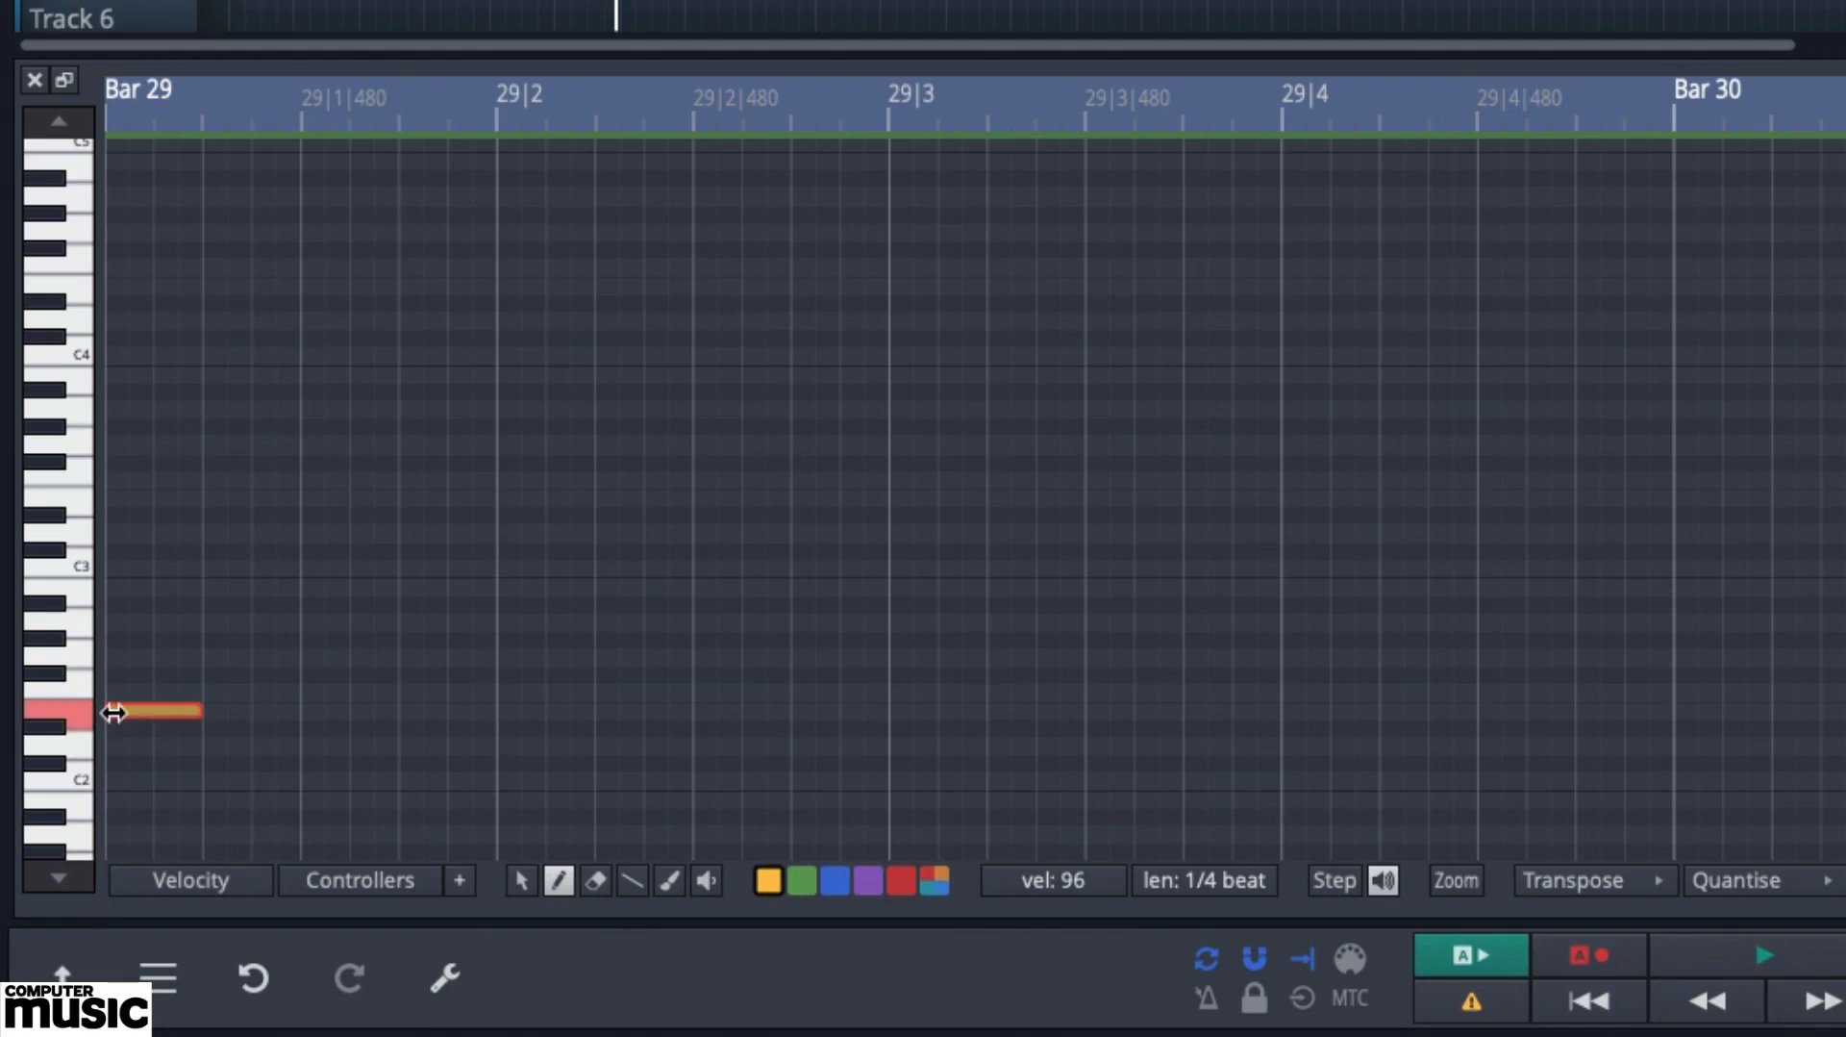
click(306, 716)
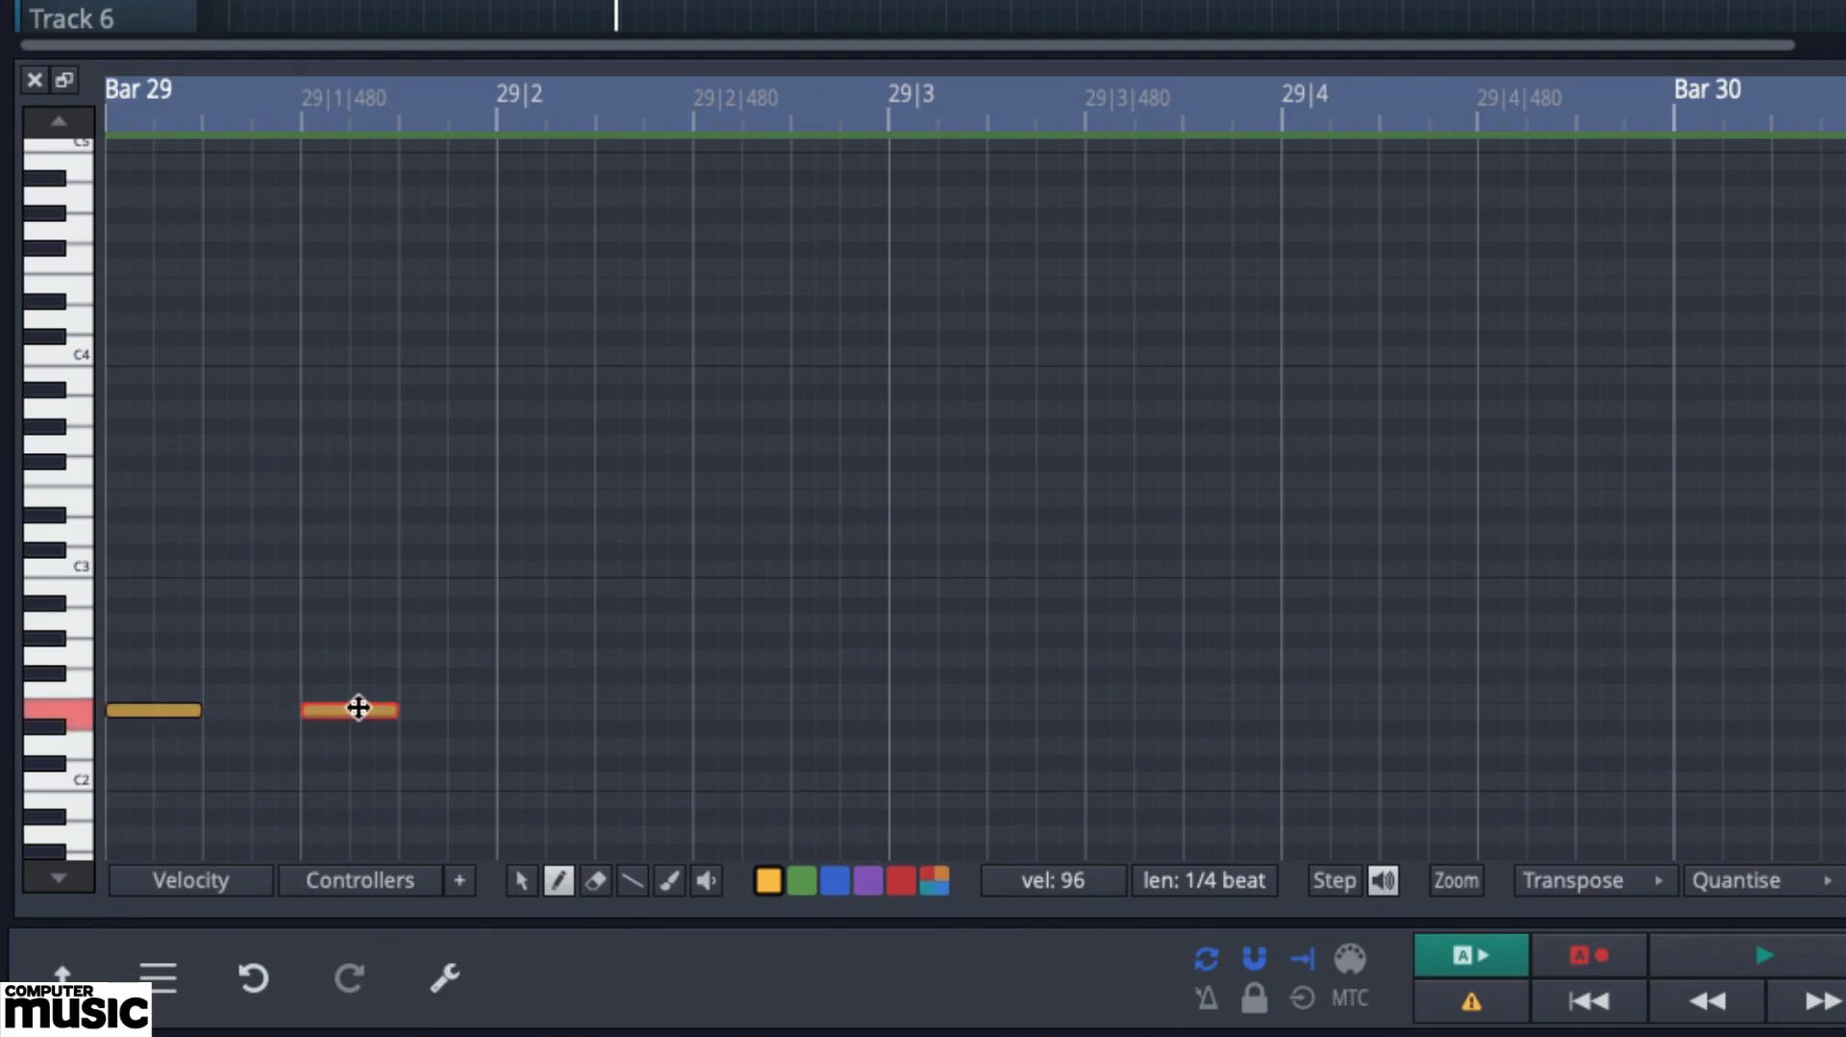
click(414, 713)
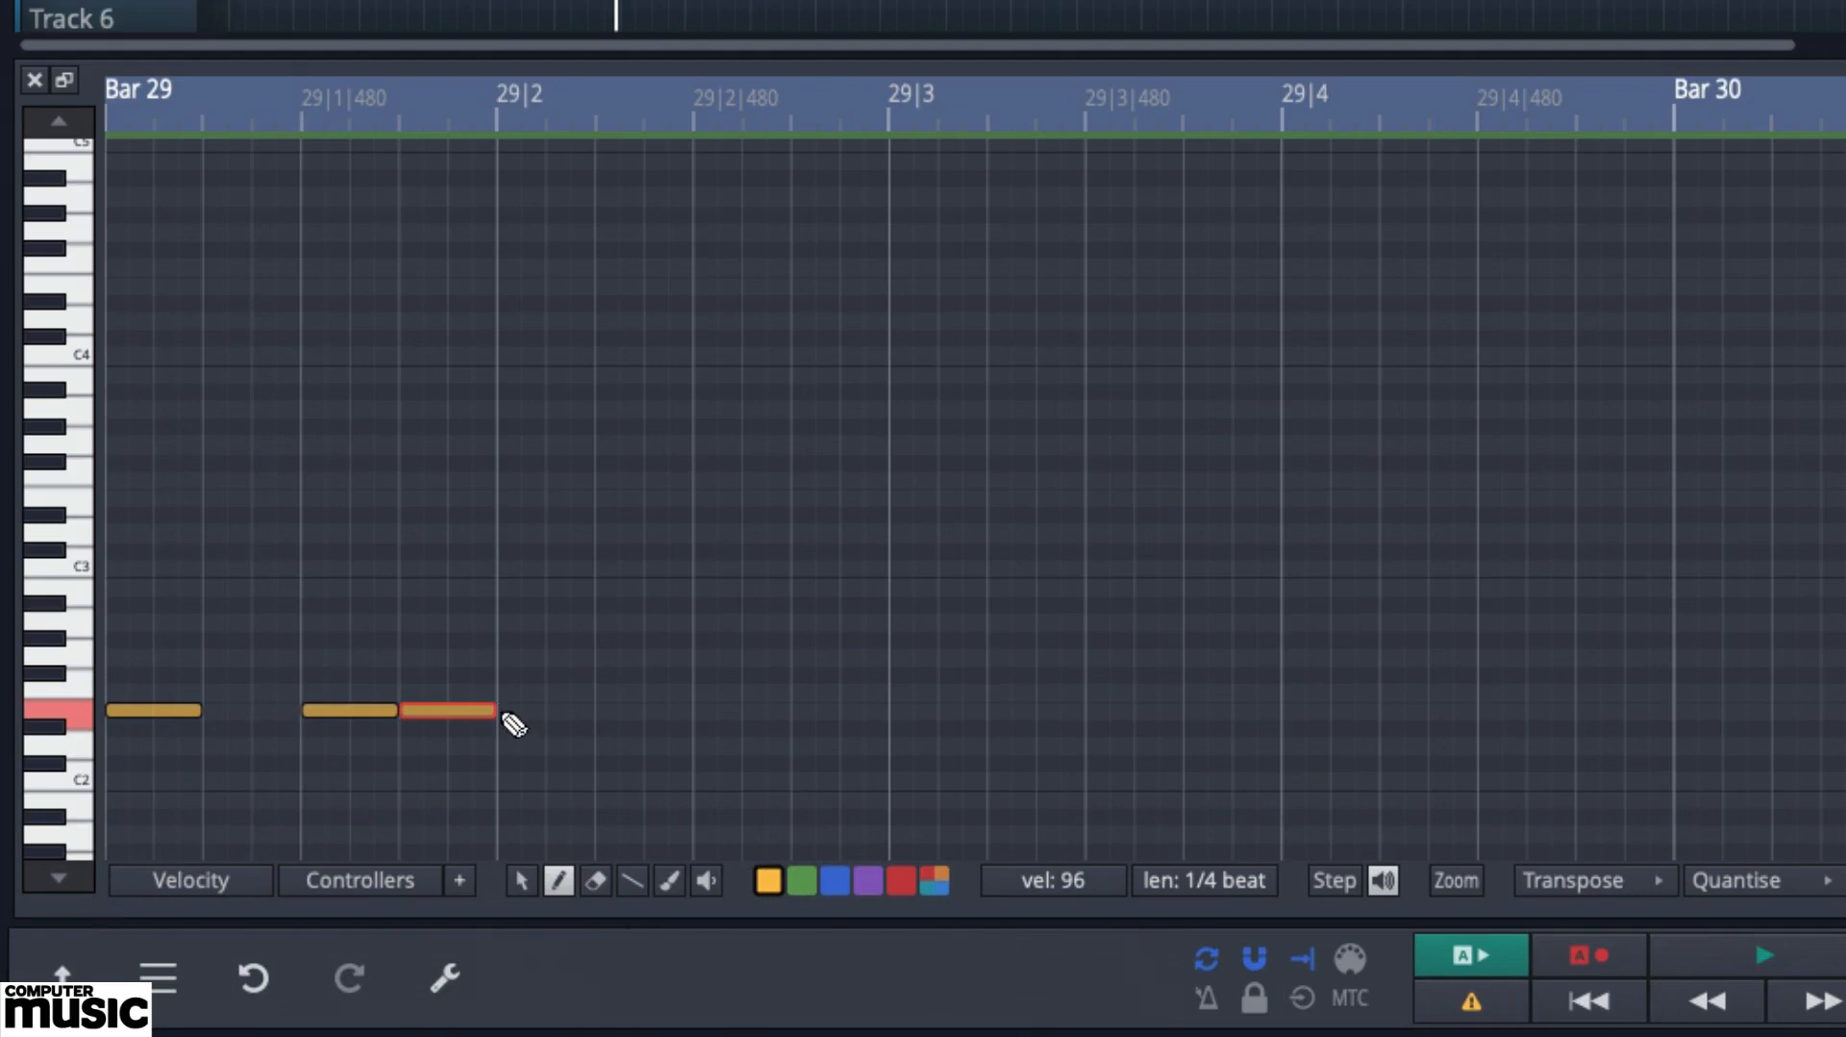
click(510, 713)
click(709, 715)
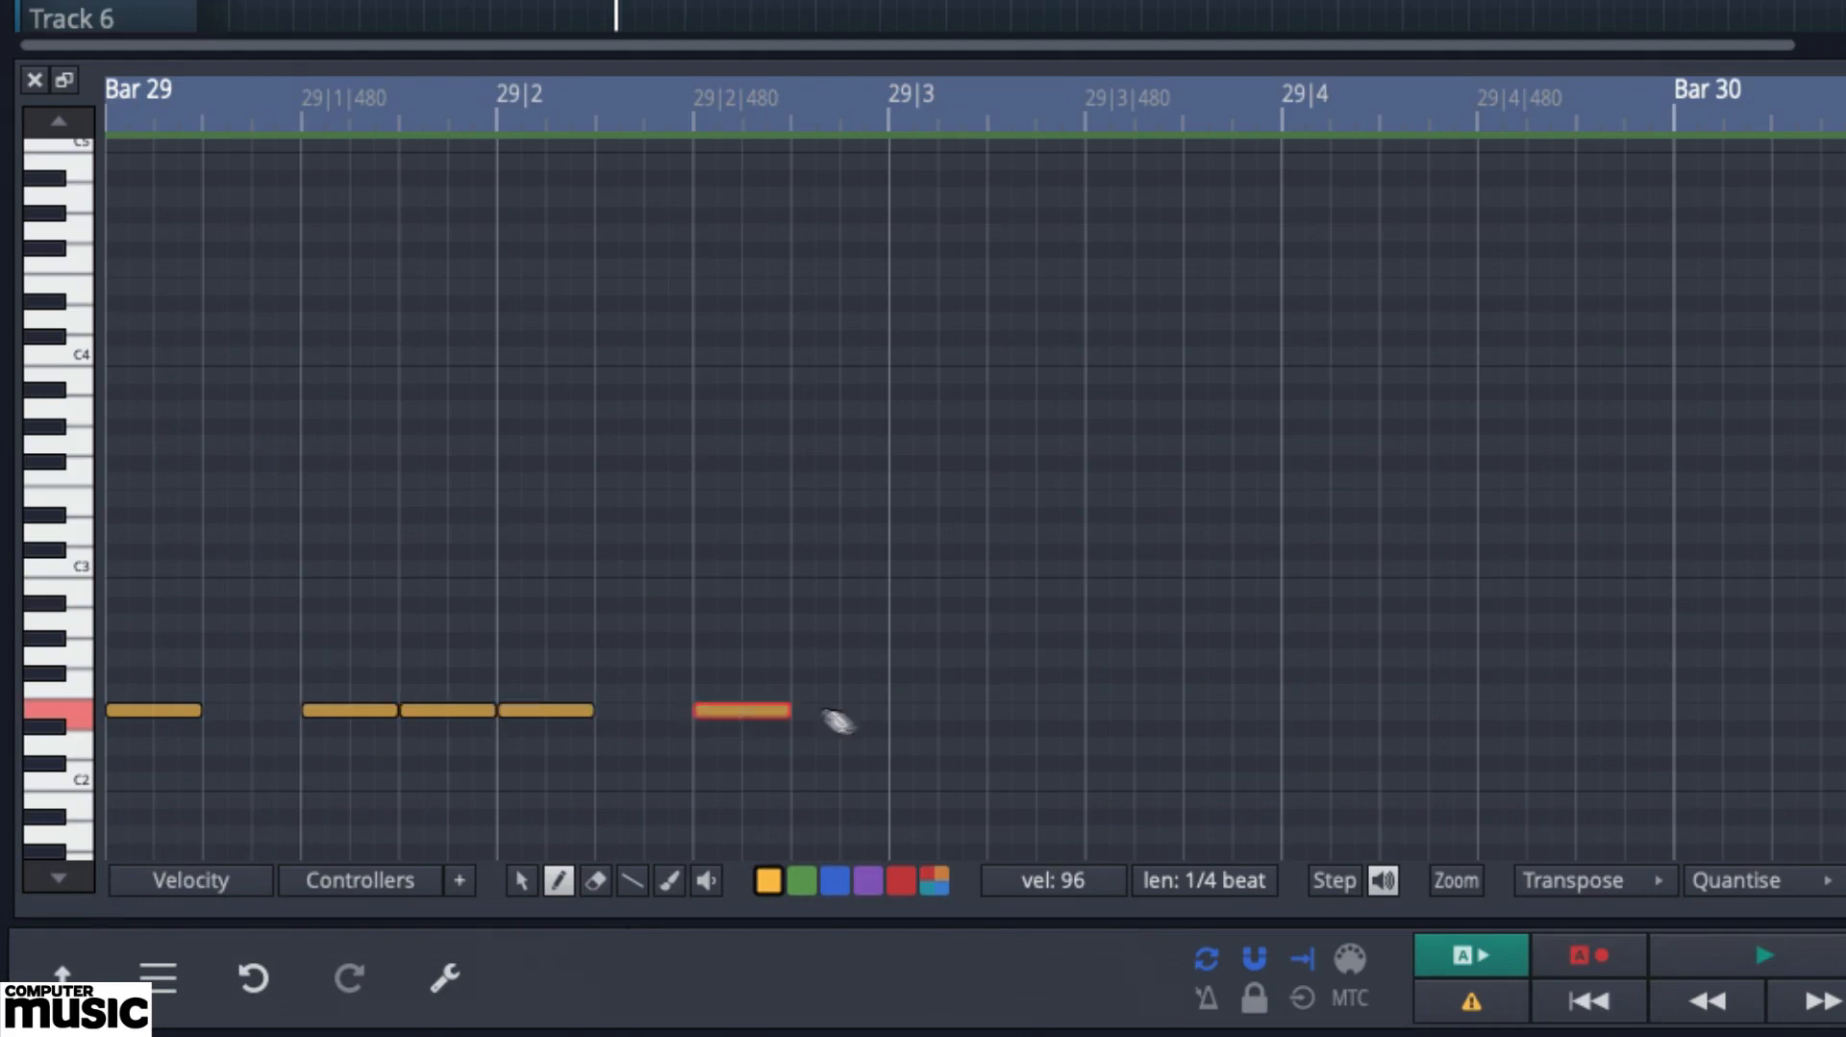
click(900, 716)
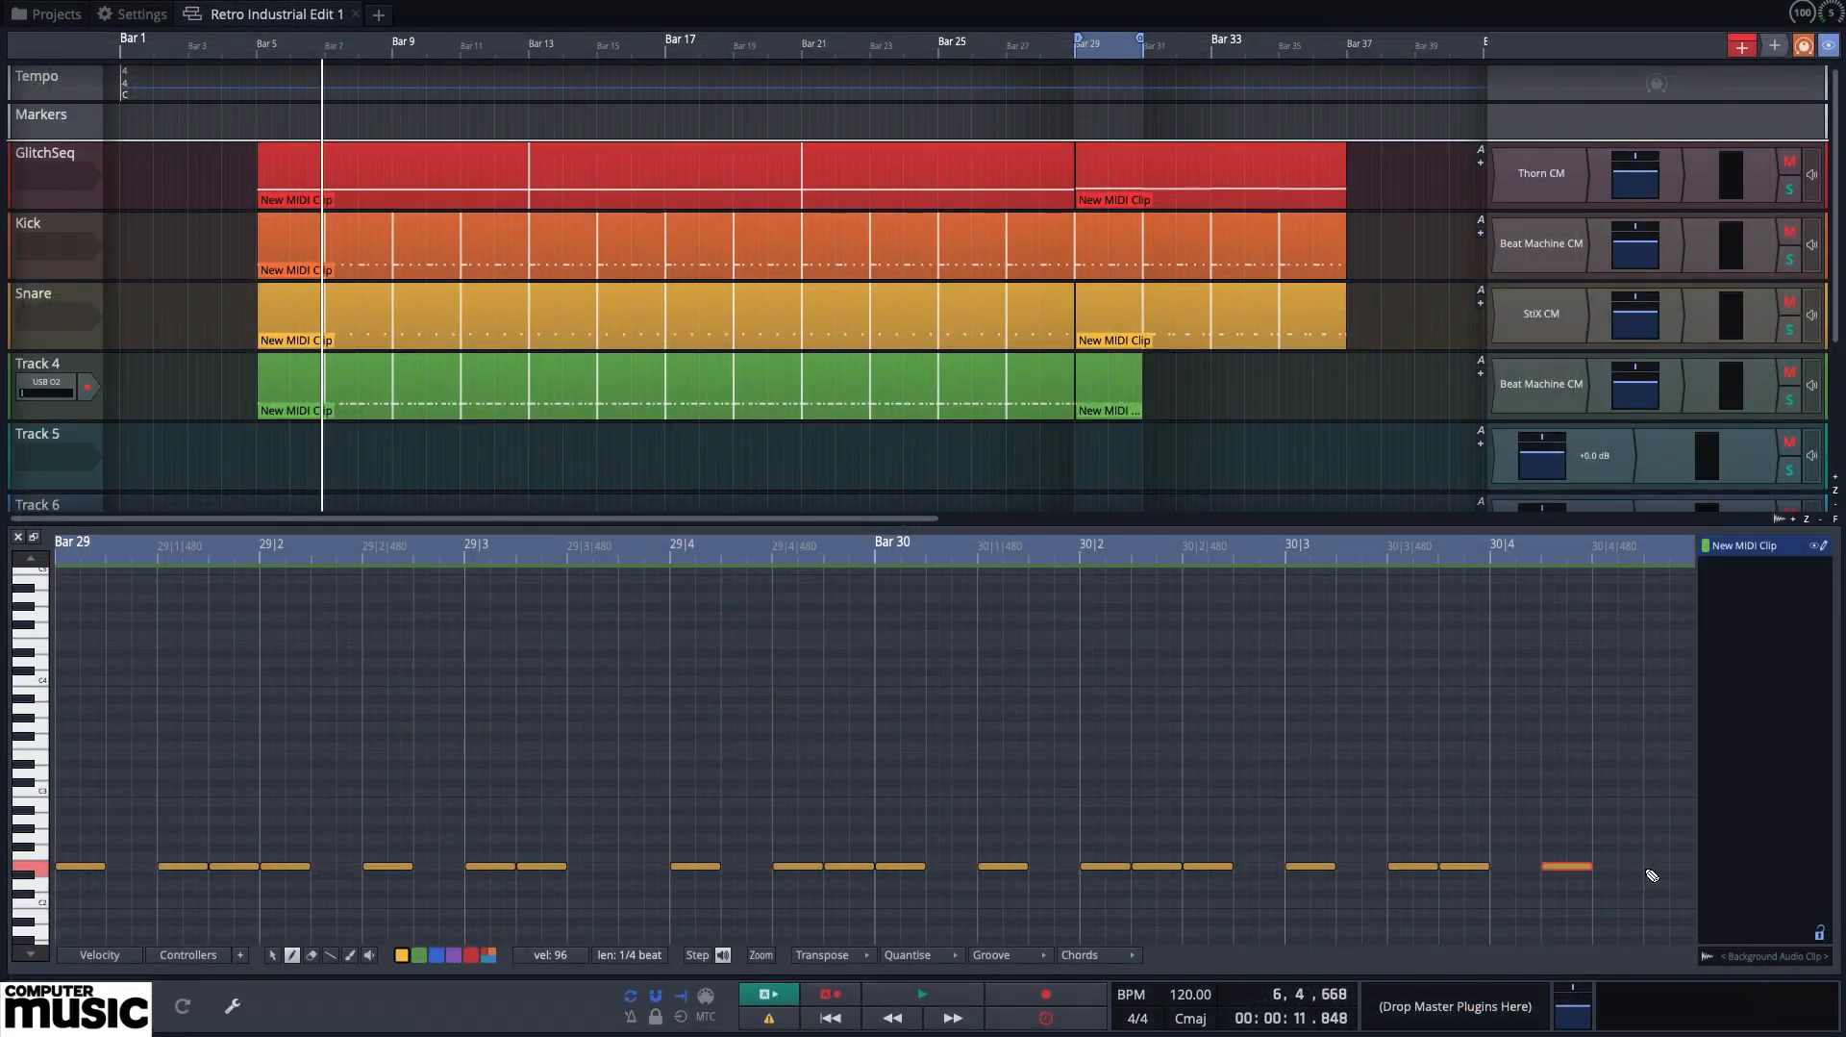
Add an E2 note on the last sixteenth of bar 30 and audition the loop
click(1648, 868)
key(space)
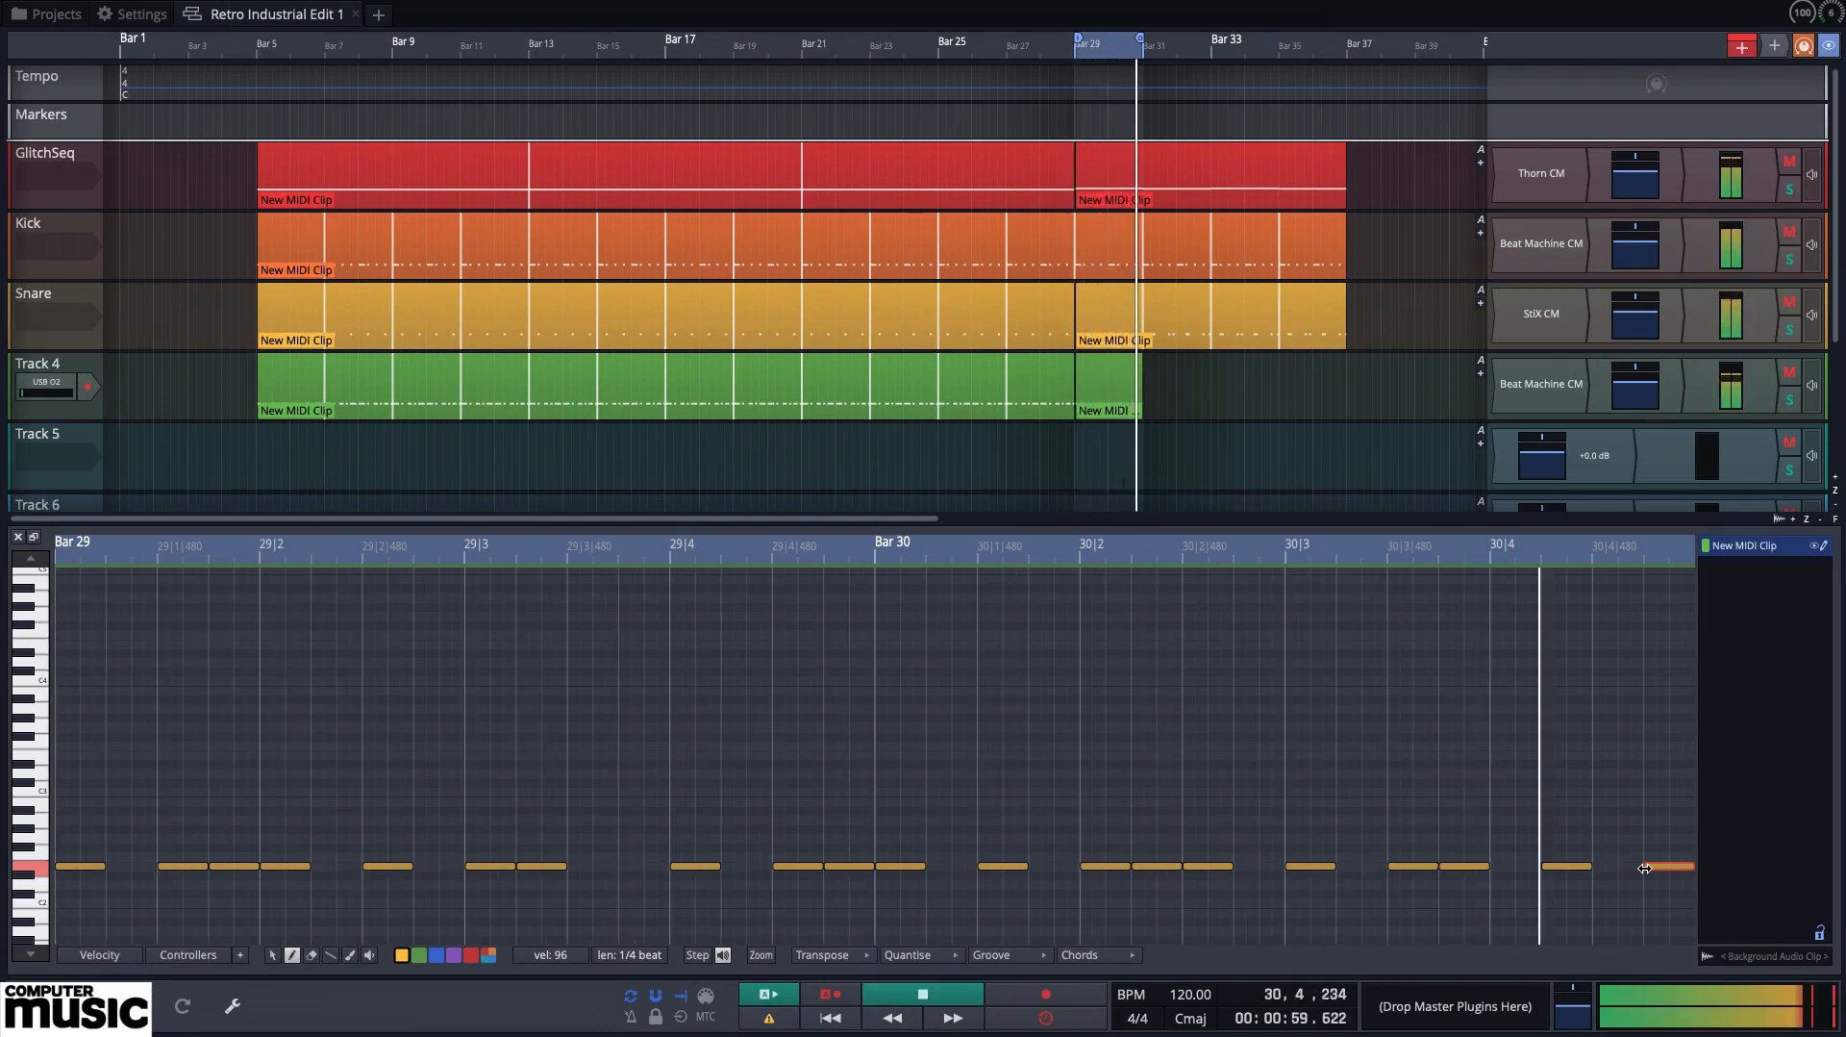
key(space)
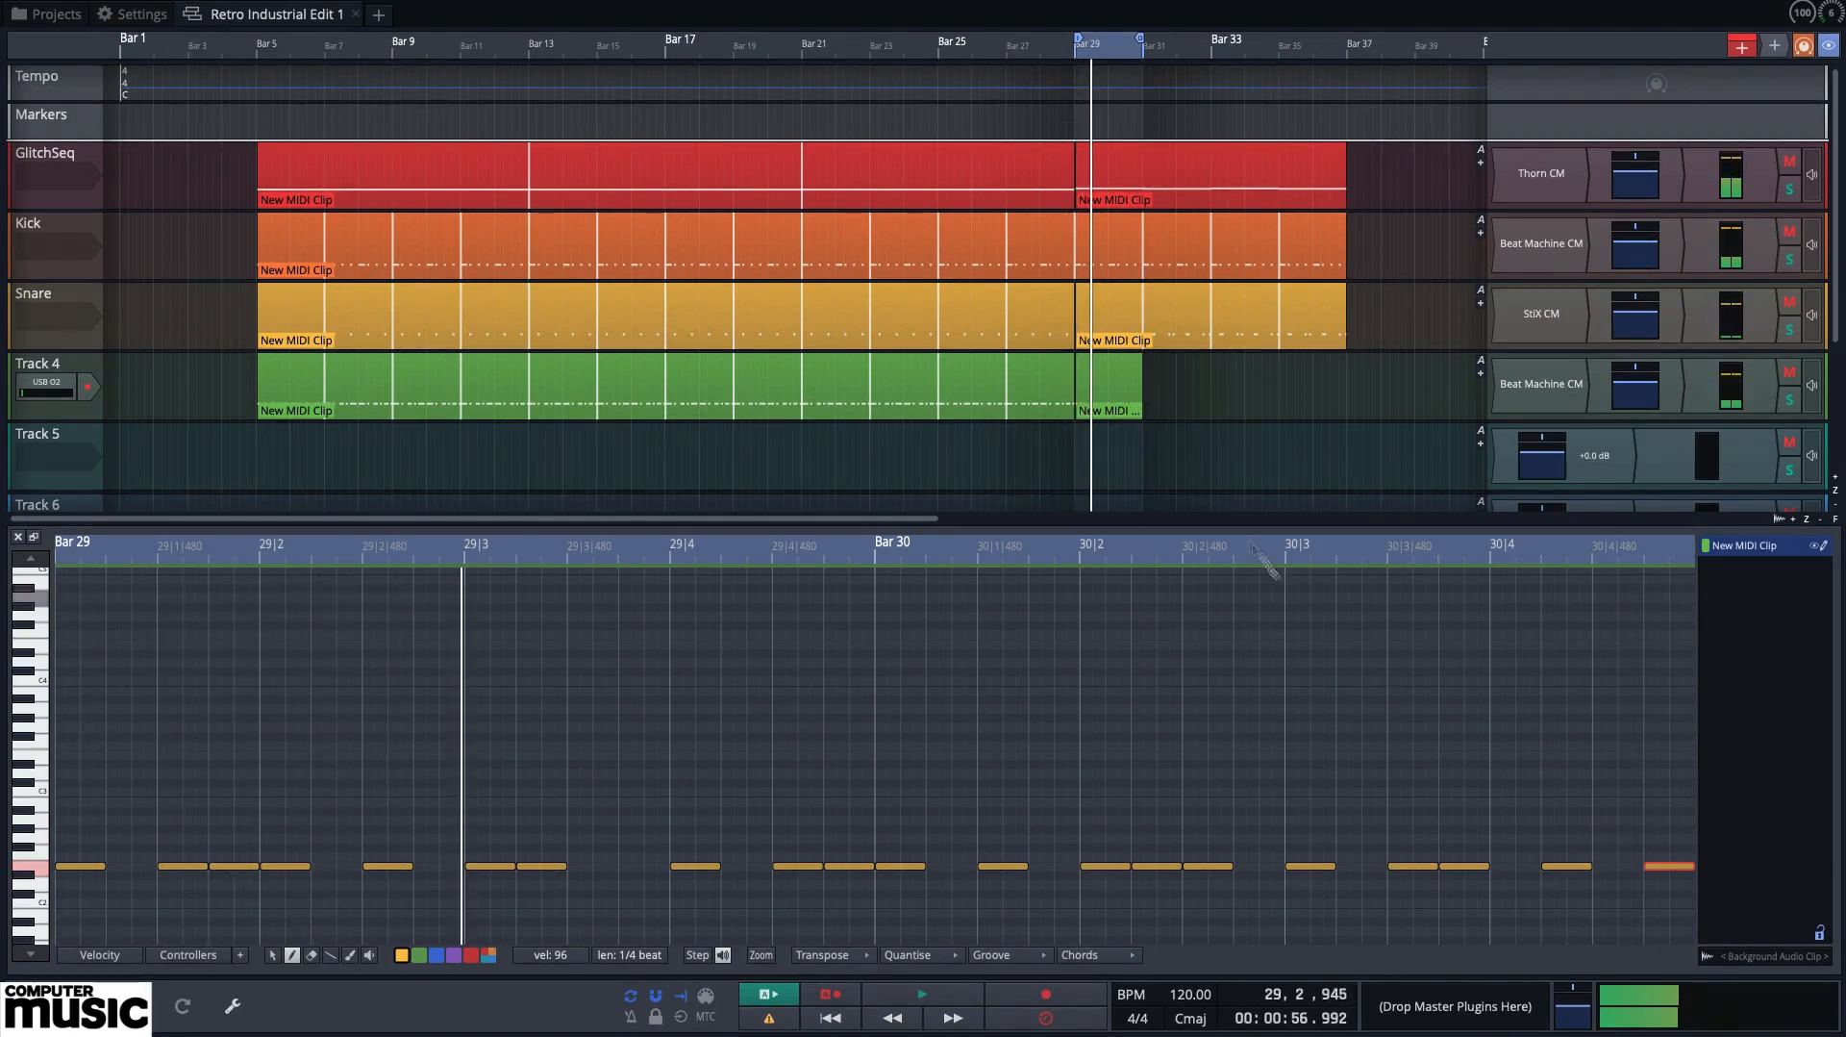
Extend Track 4's second MIDI clip to bar 37 and rename the track Hats
drag(1142, 363, 1346, 368)
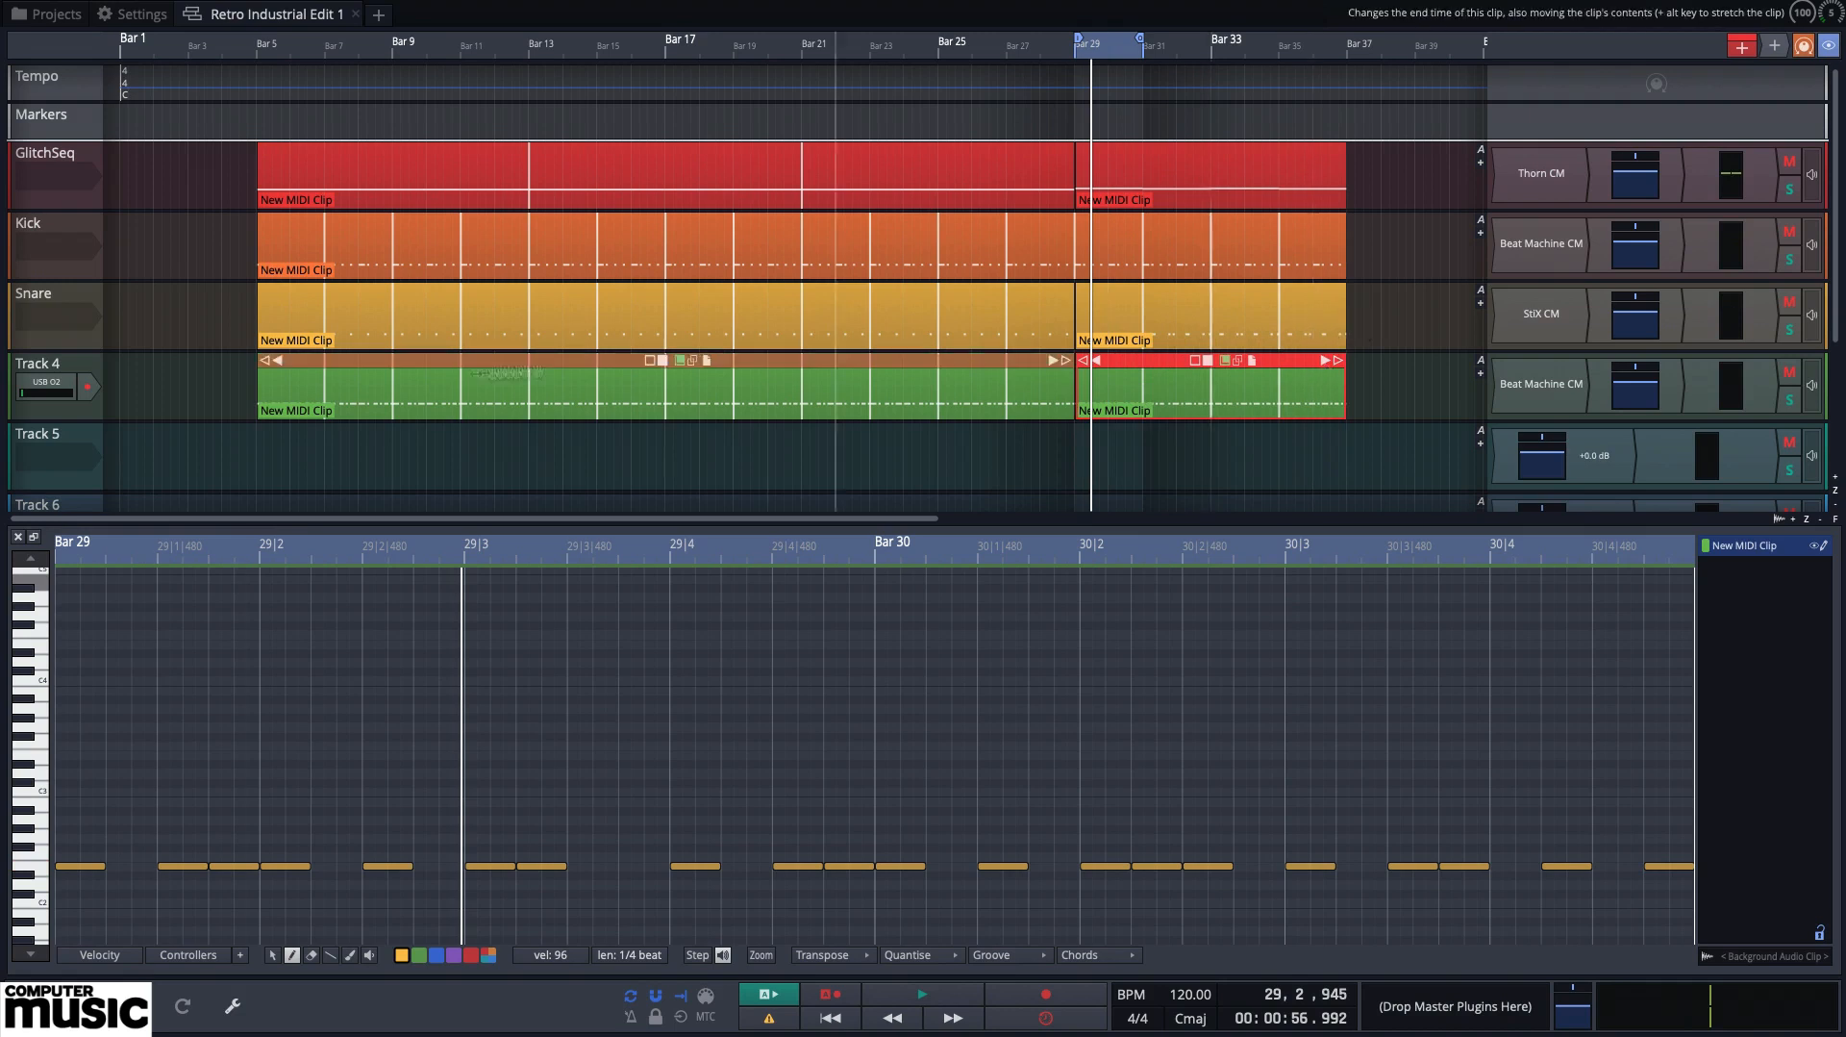
click(73, 367)
right_click(73, 367)
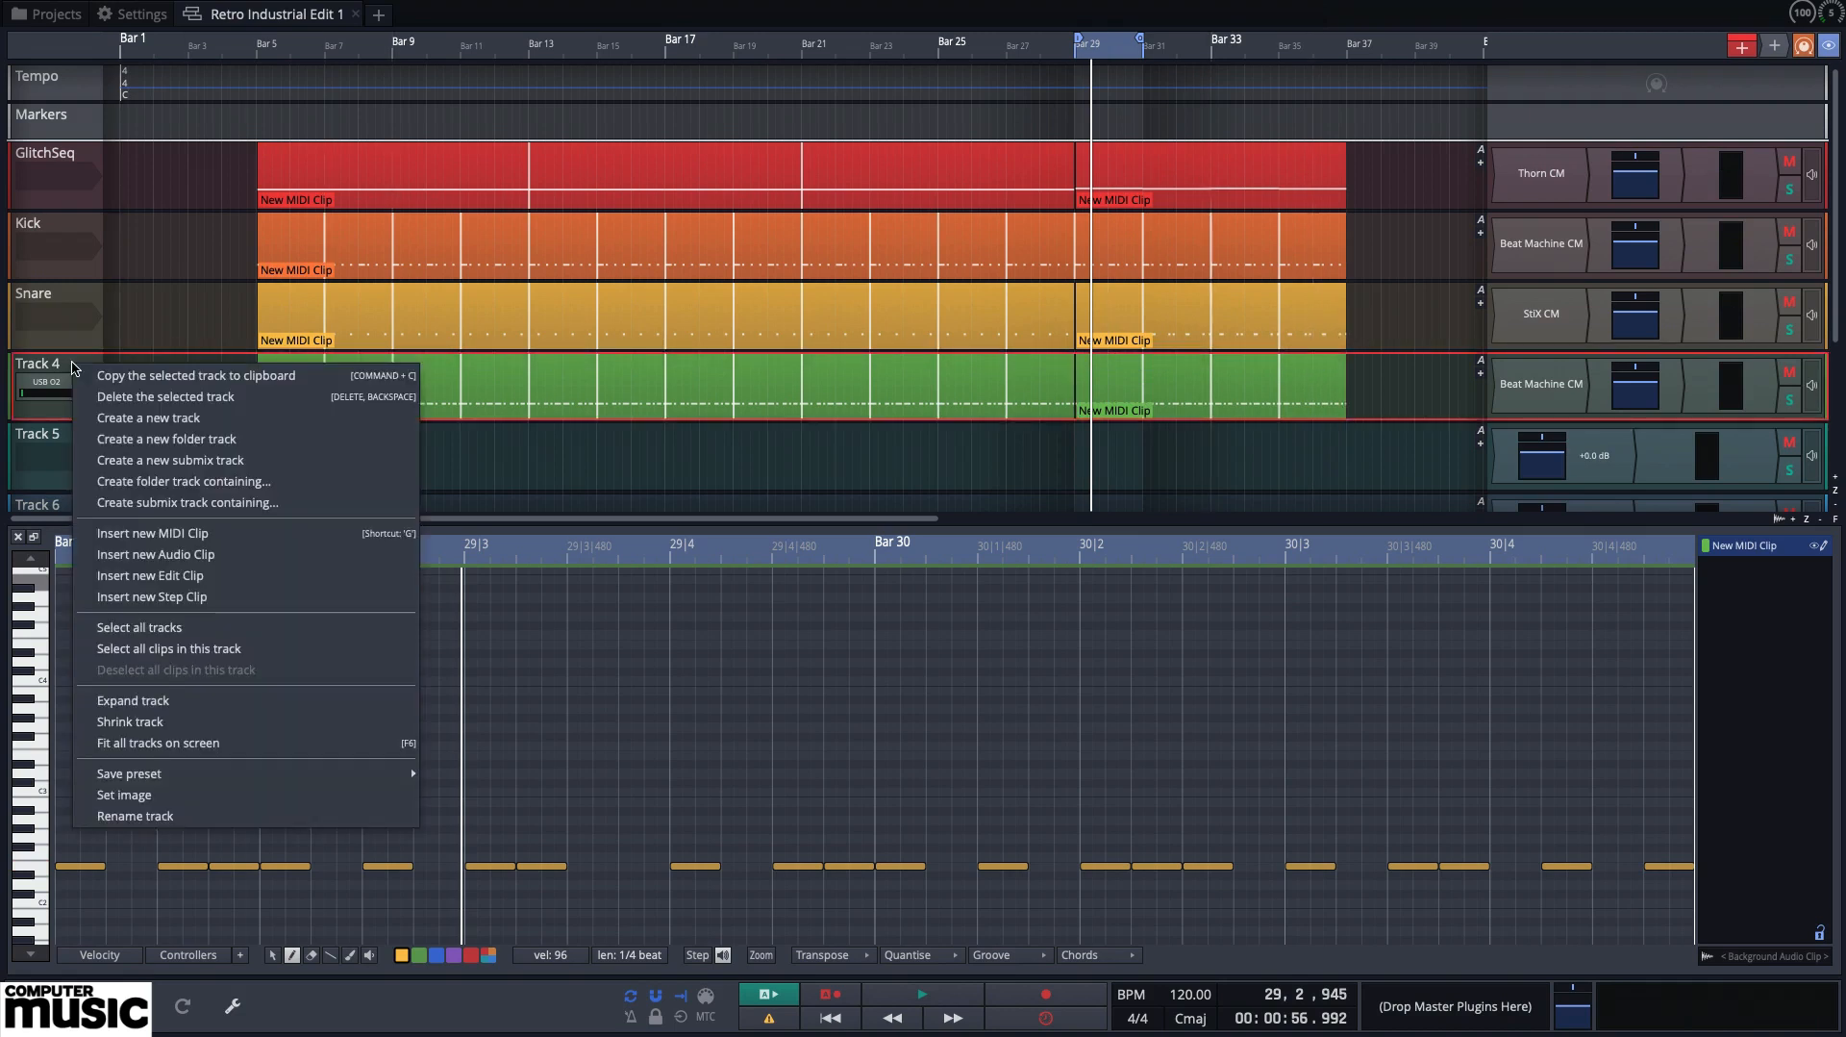
click(115, 815)
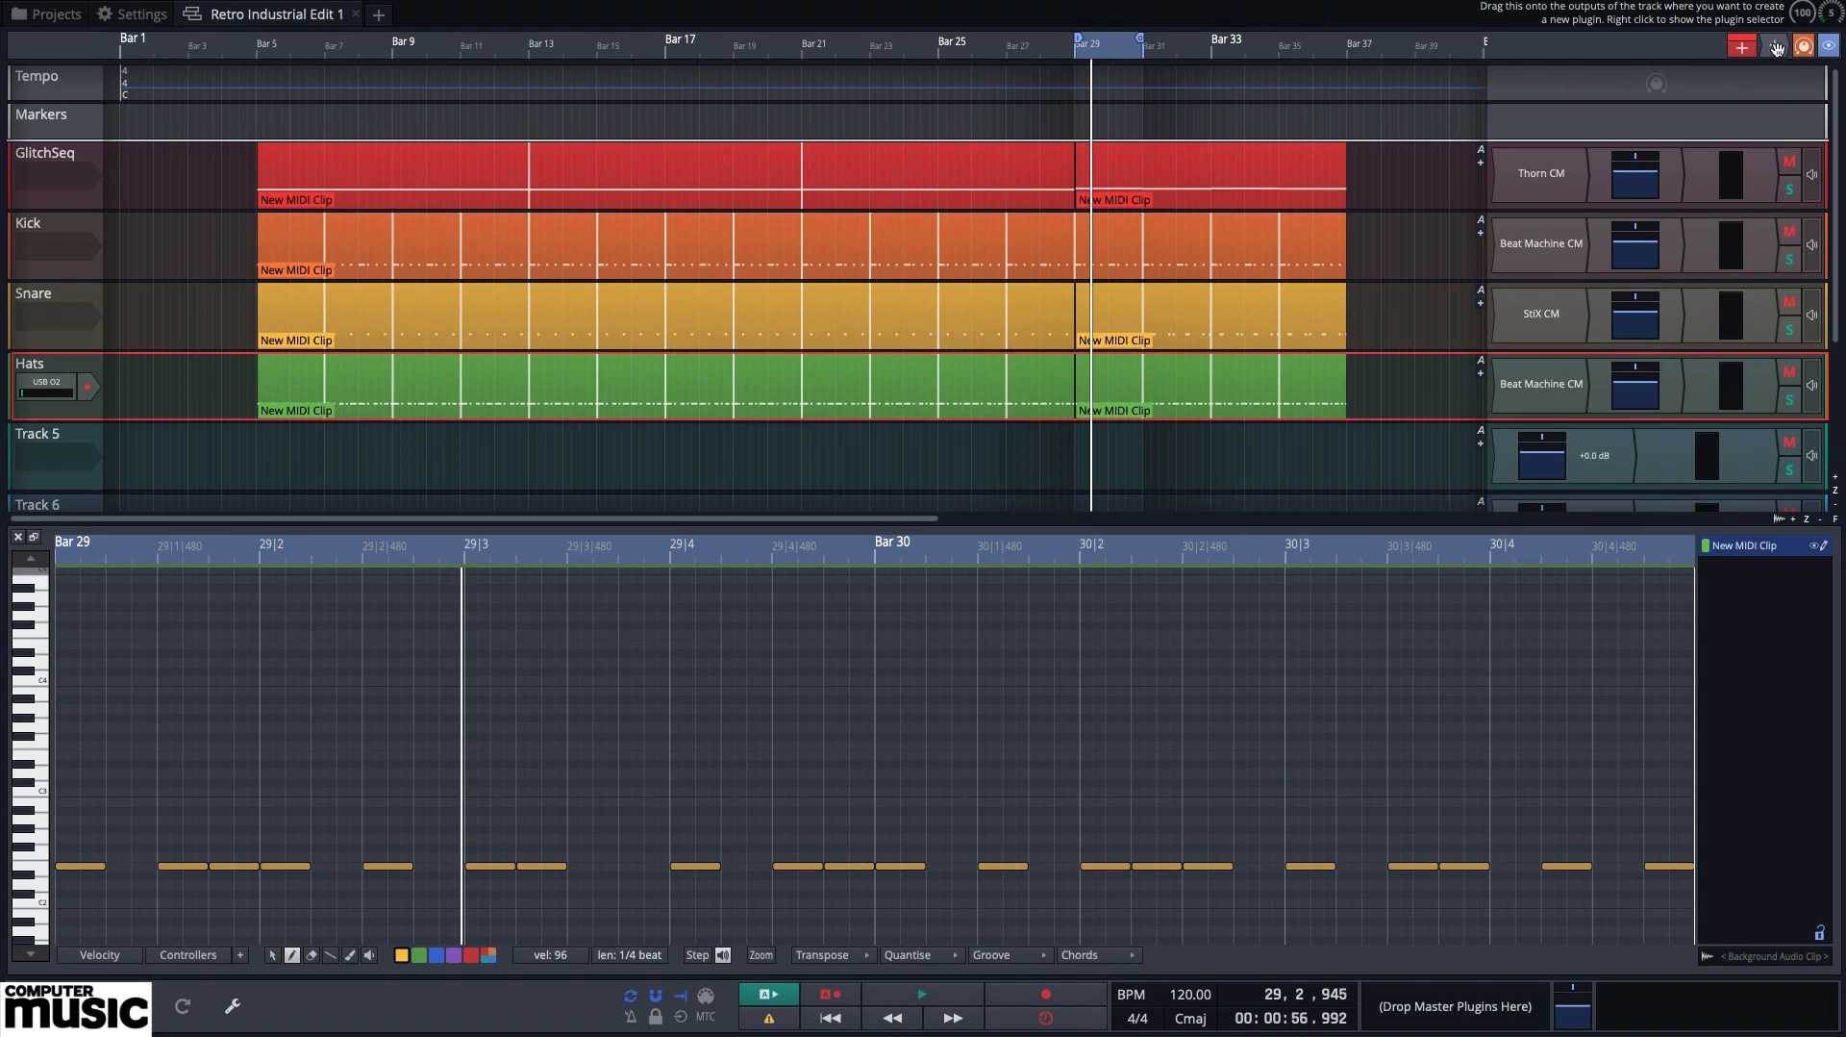
Add the Thorn CM synth plugin to Track 5
drag(1639, 269, 1499, 465)
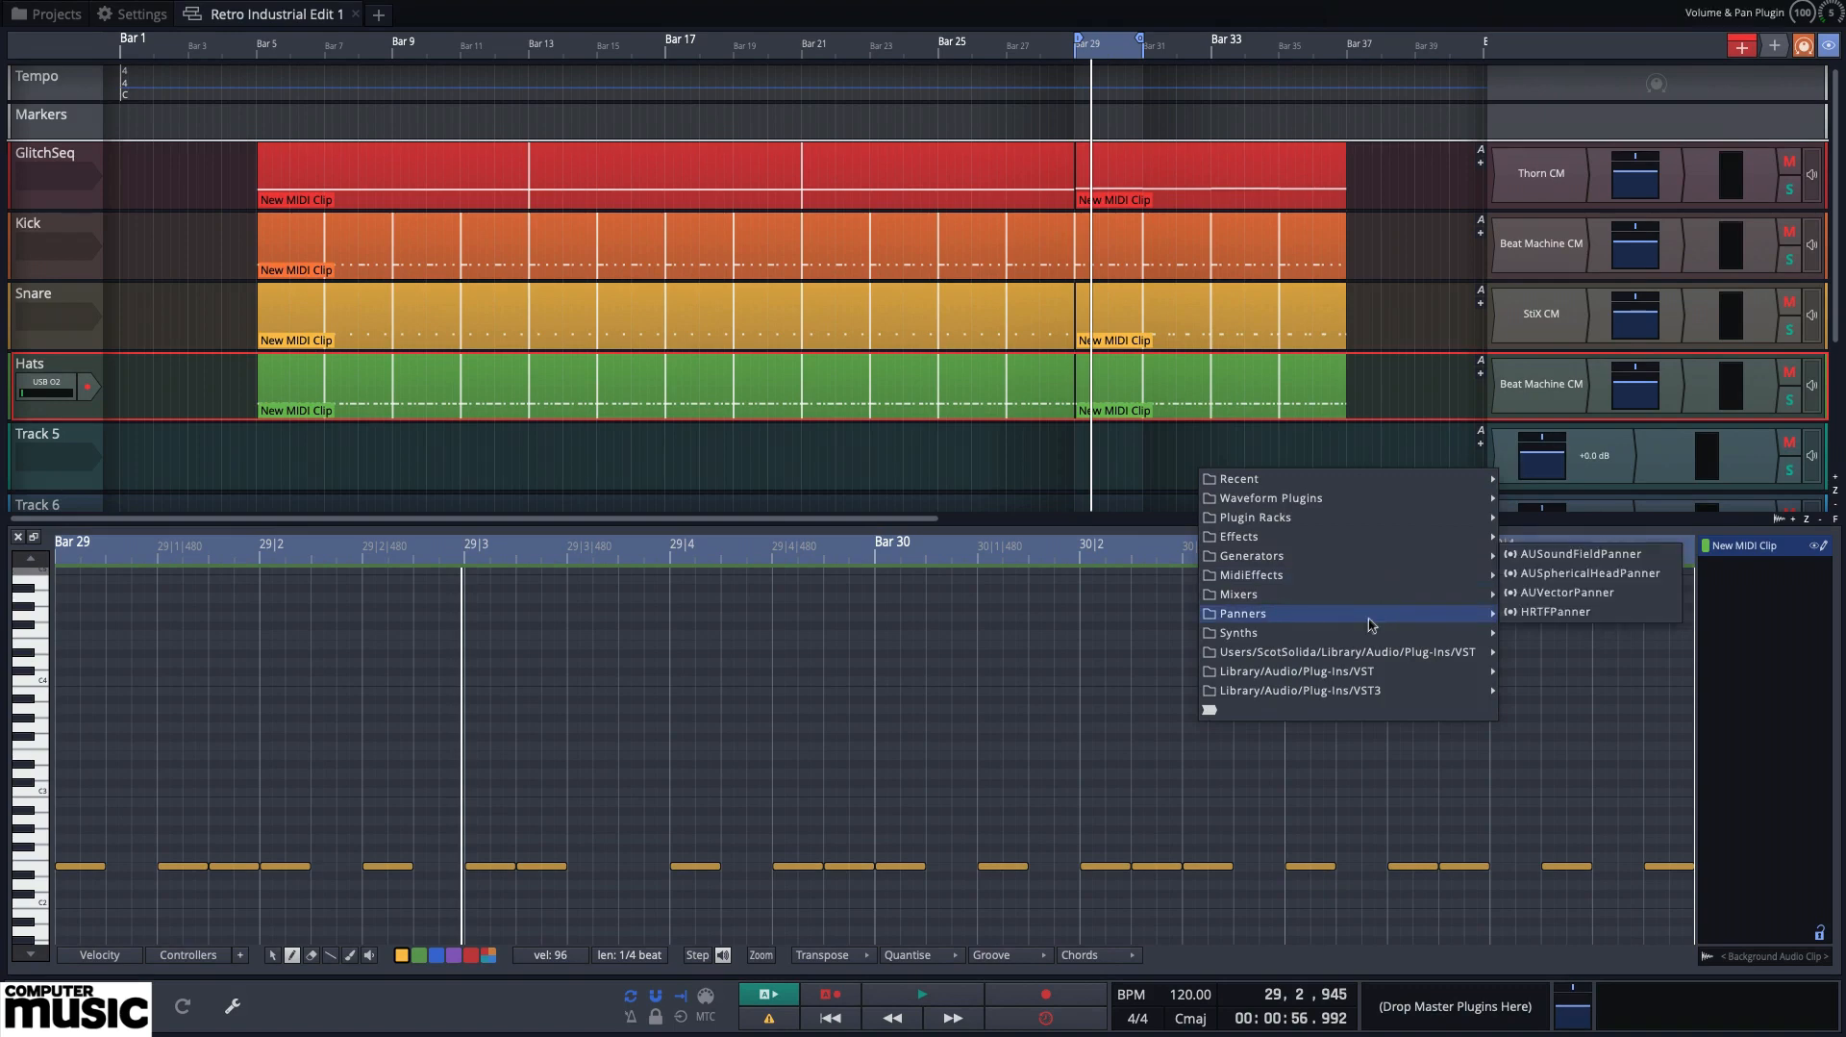
mouse_move(1363, 635)
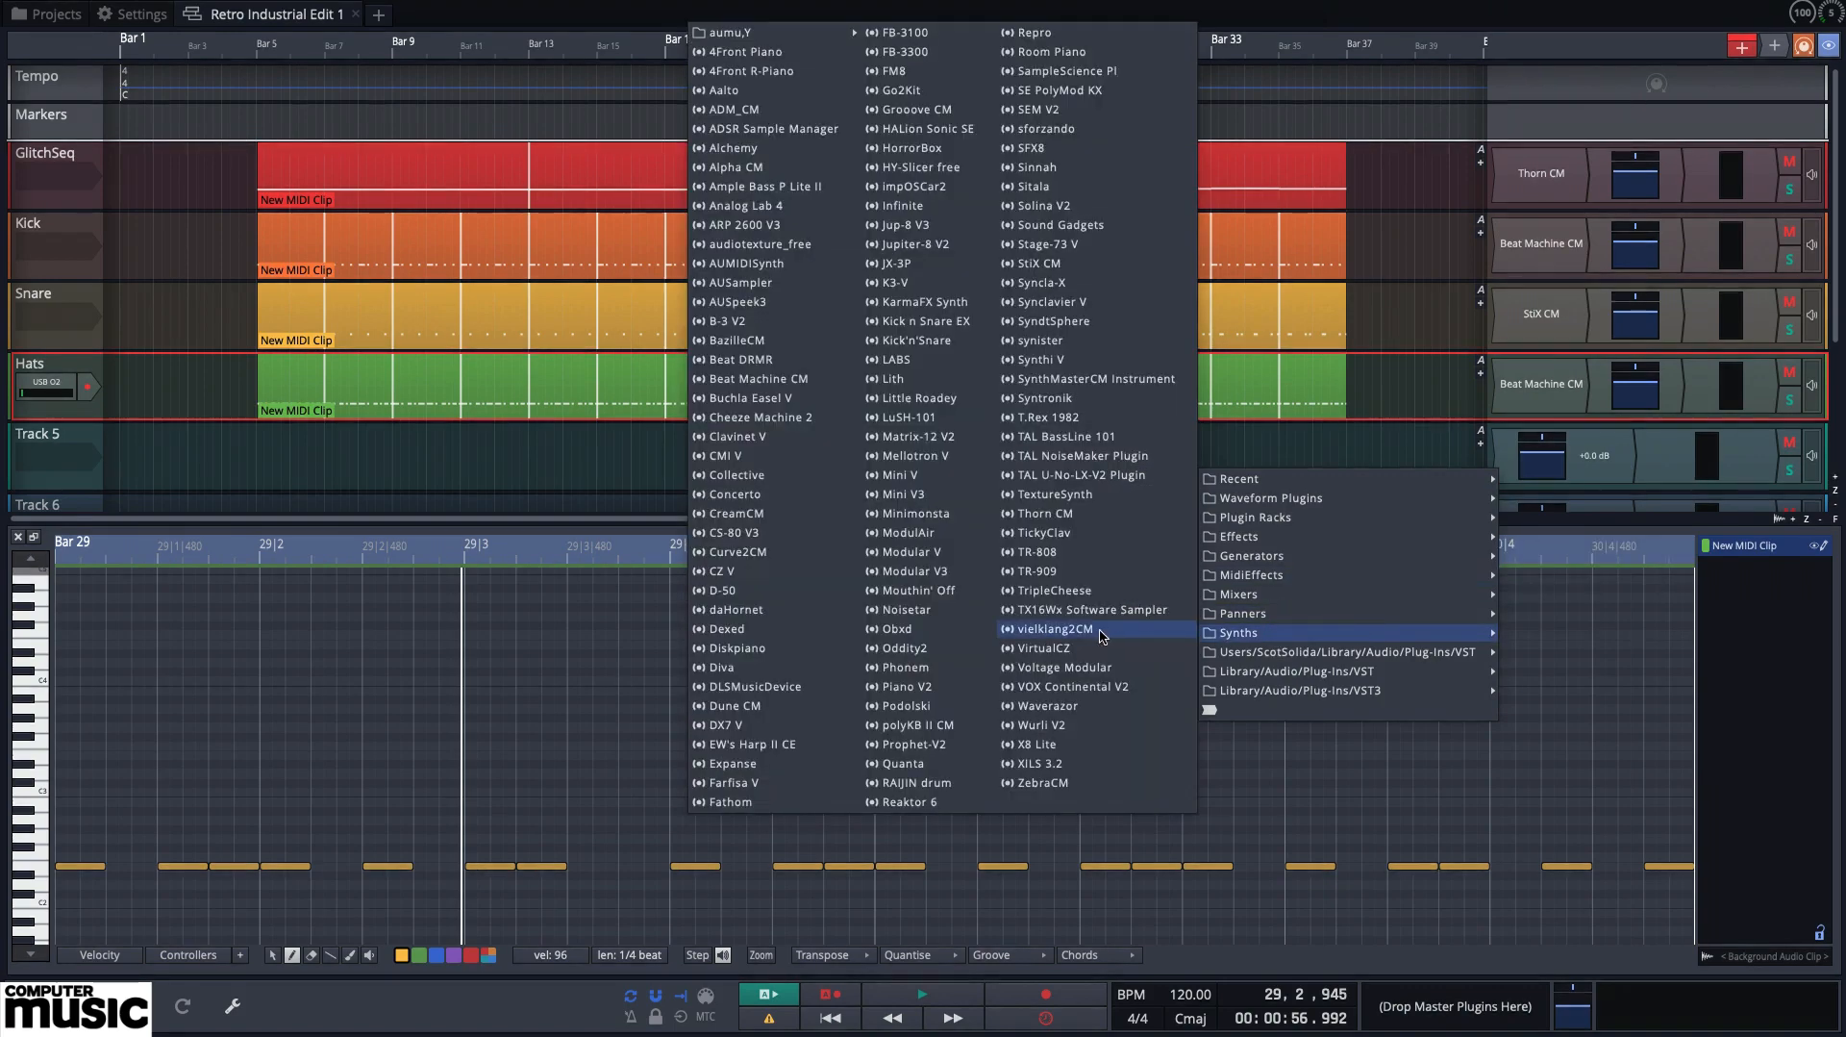
click(1072, 516)
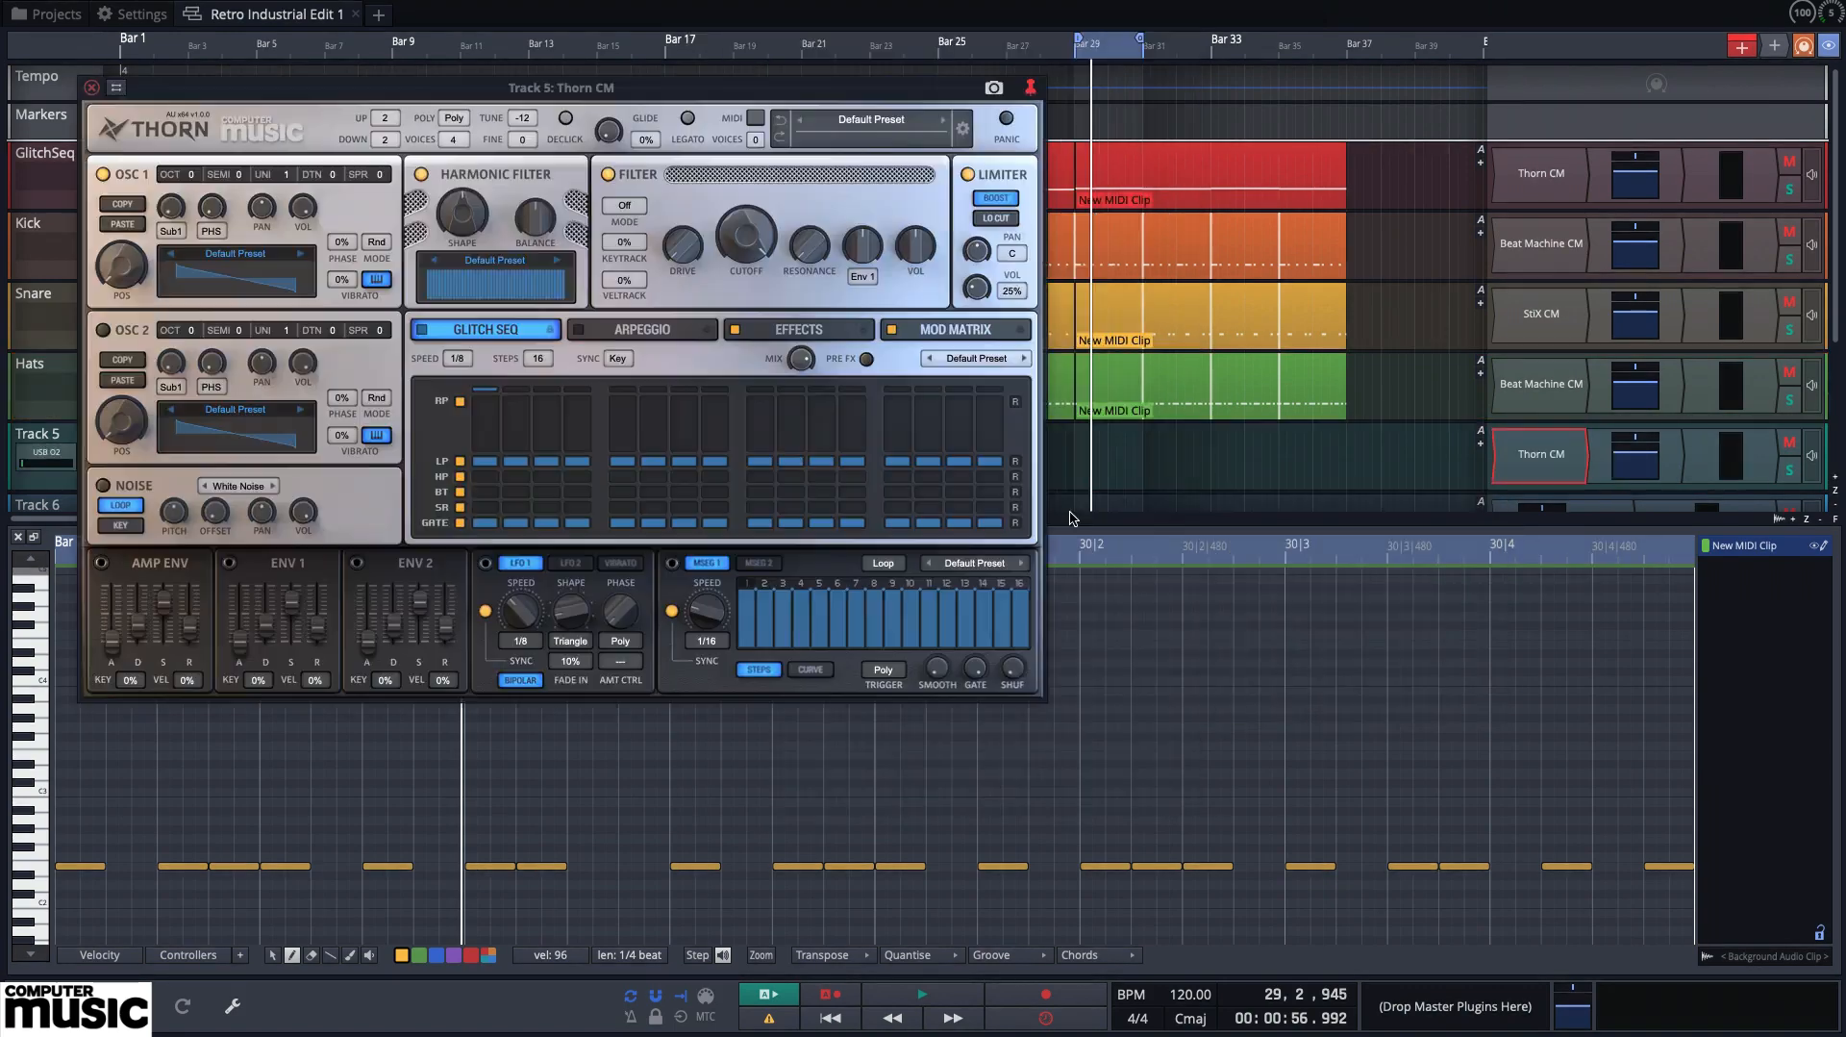
Load the BASS Chrome preset in Track 5's Thorn CM and close the plugin window
drag(705, 96, 1103, 202)
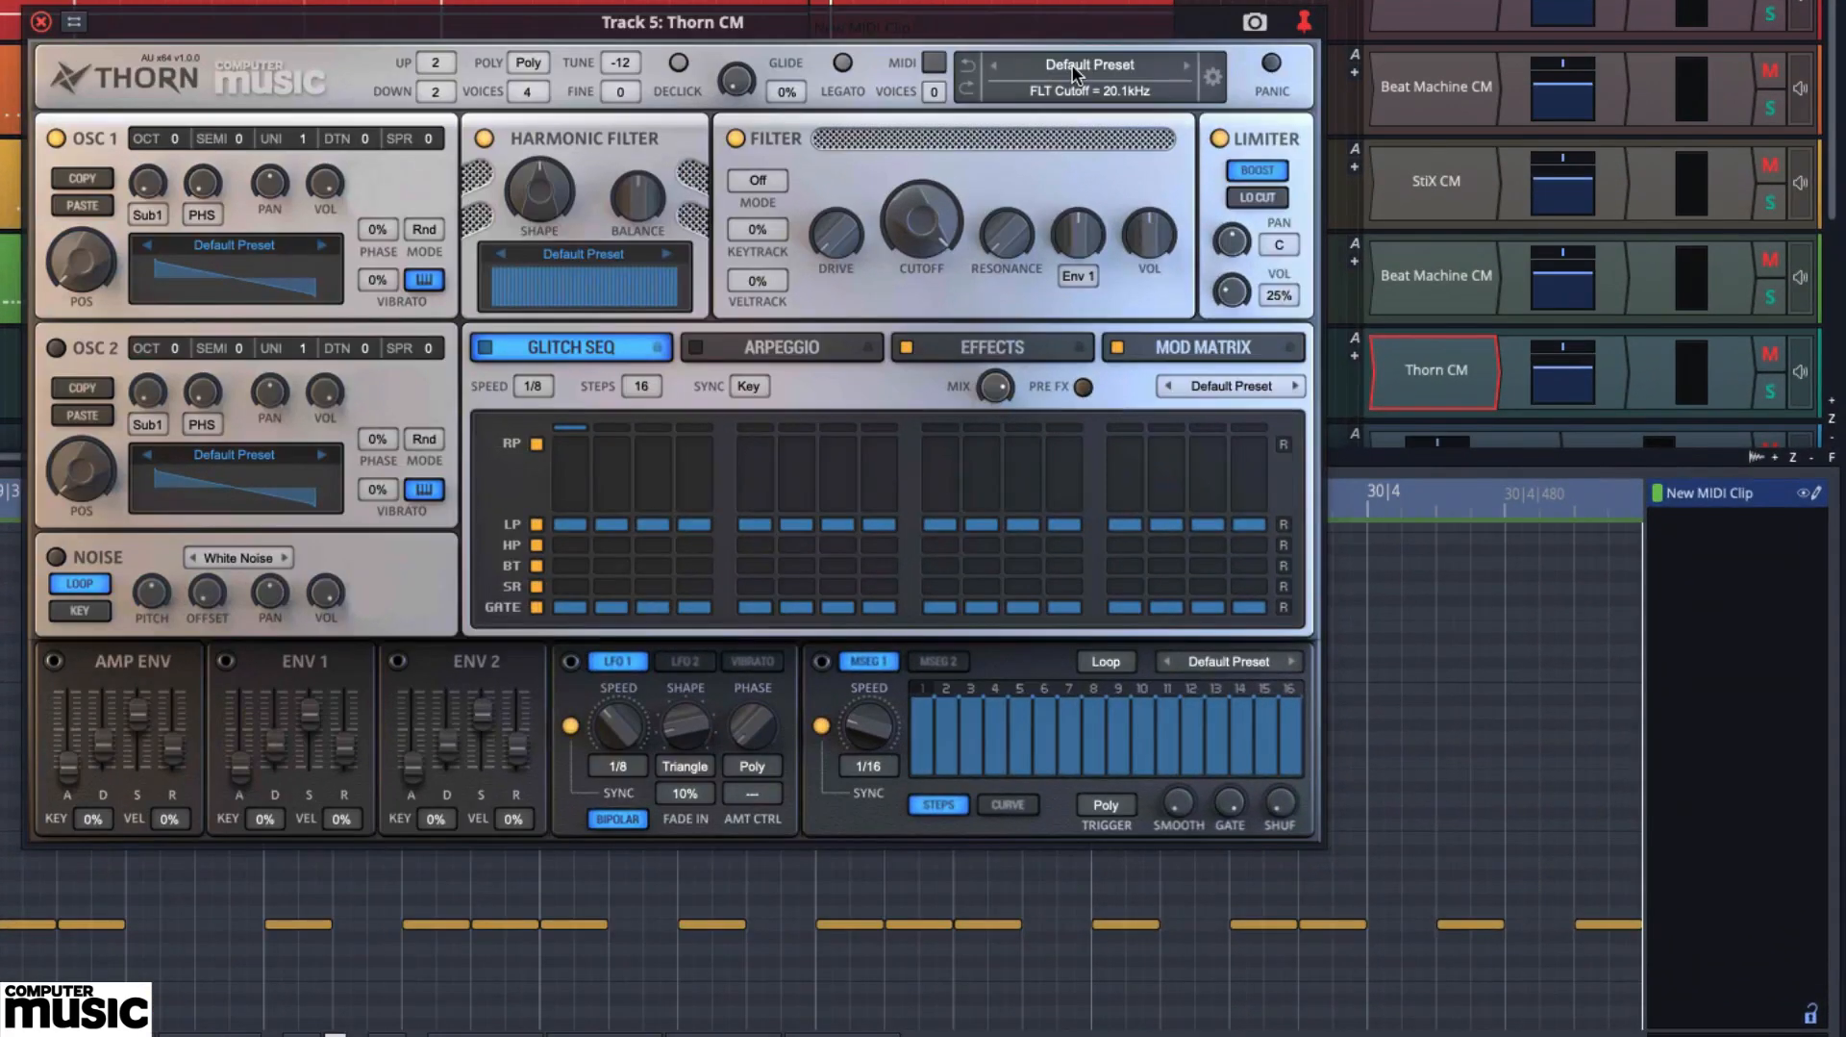
click(1071, 66)
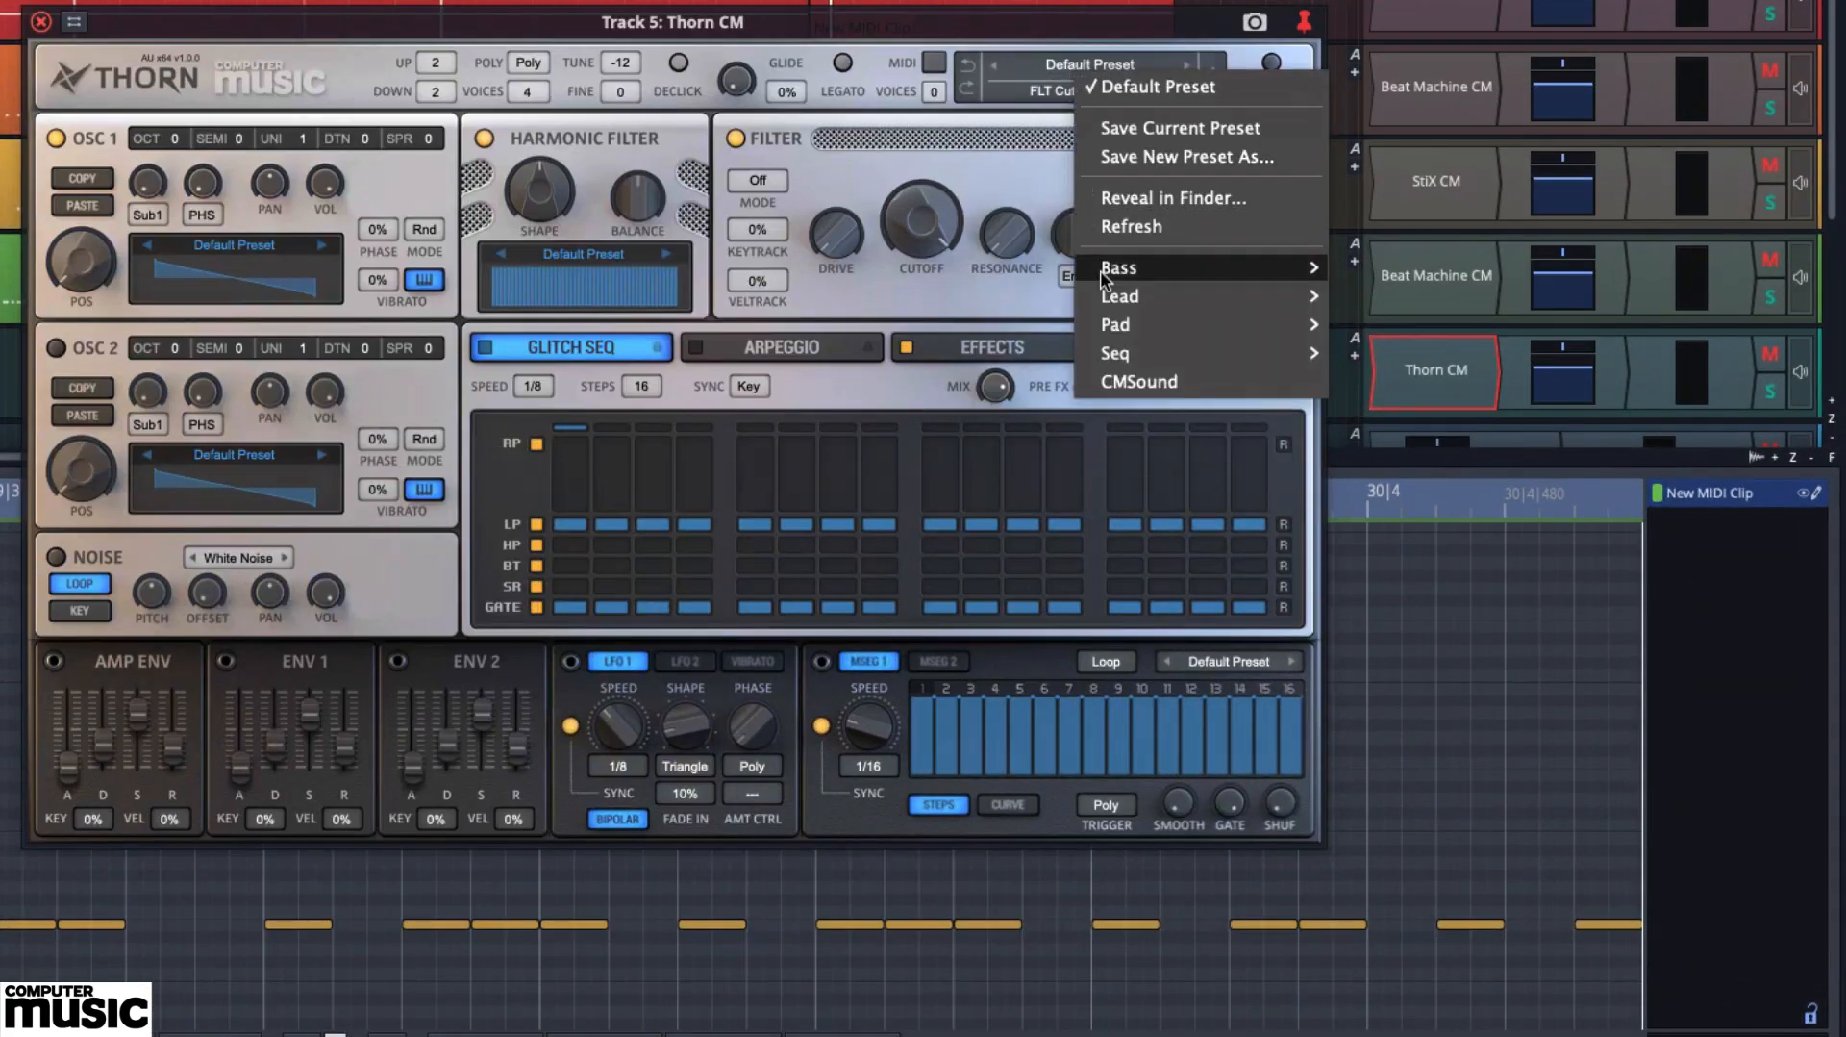
mouse_move(1106, 274)
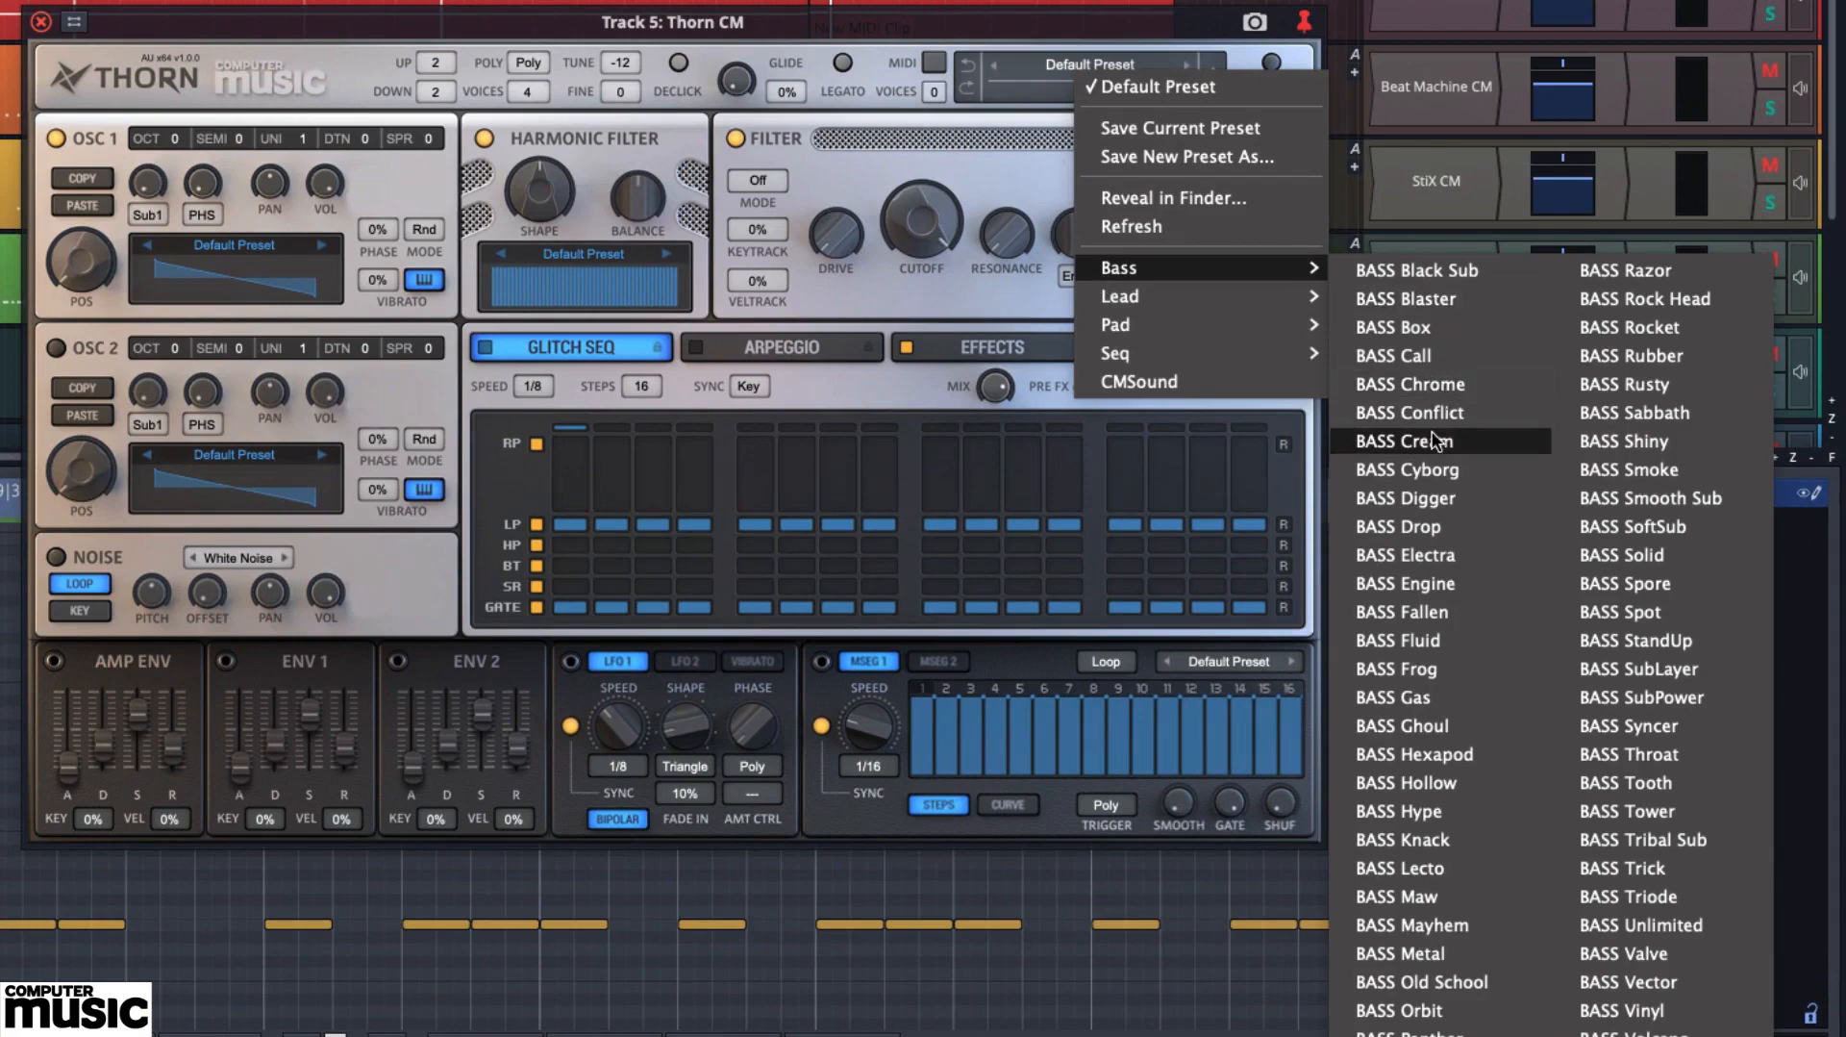
click(1433, 385)
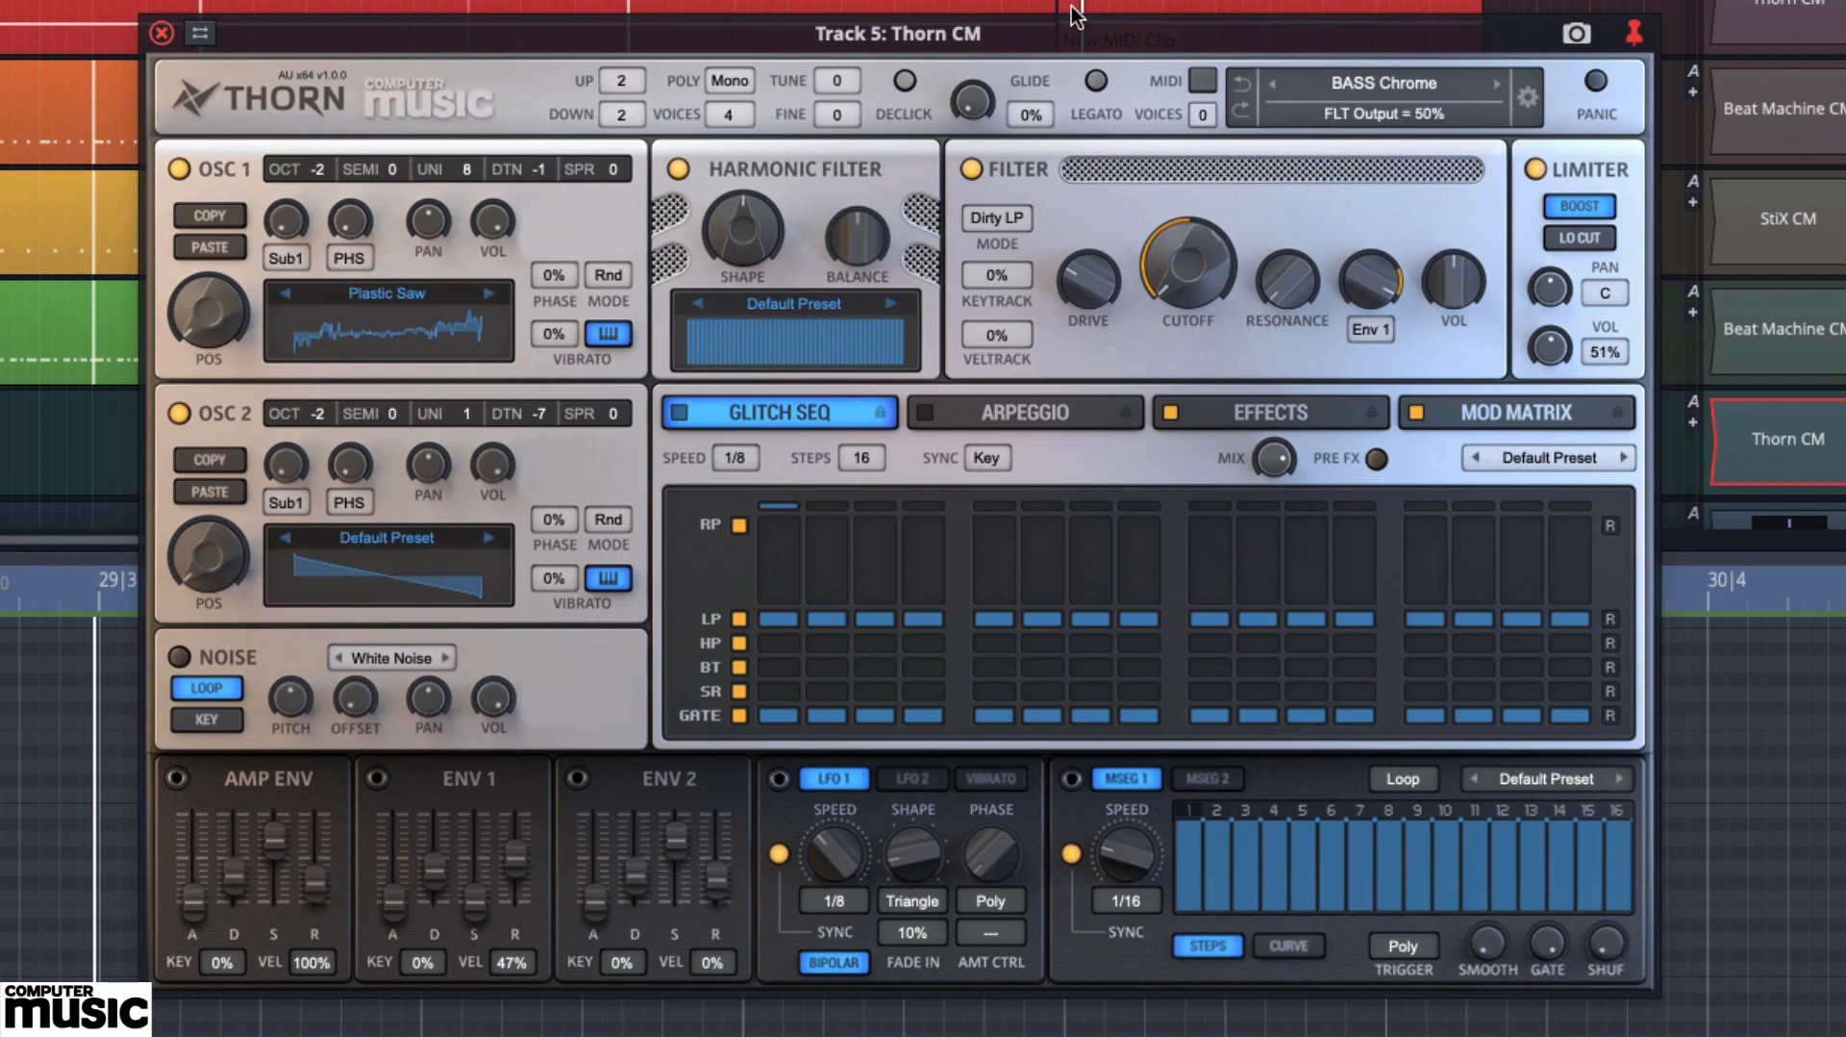
click(160, 34)
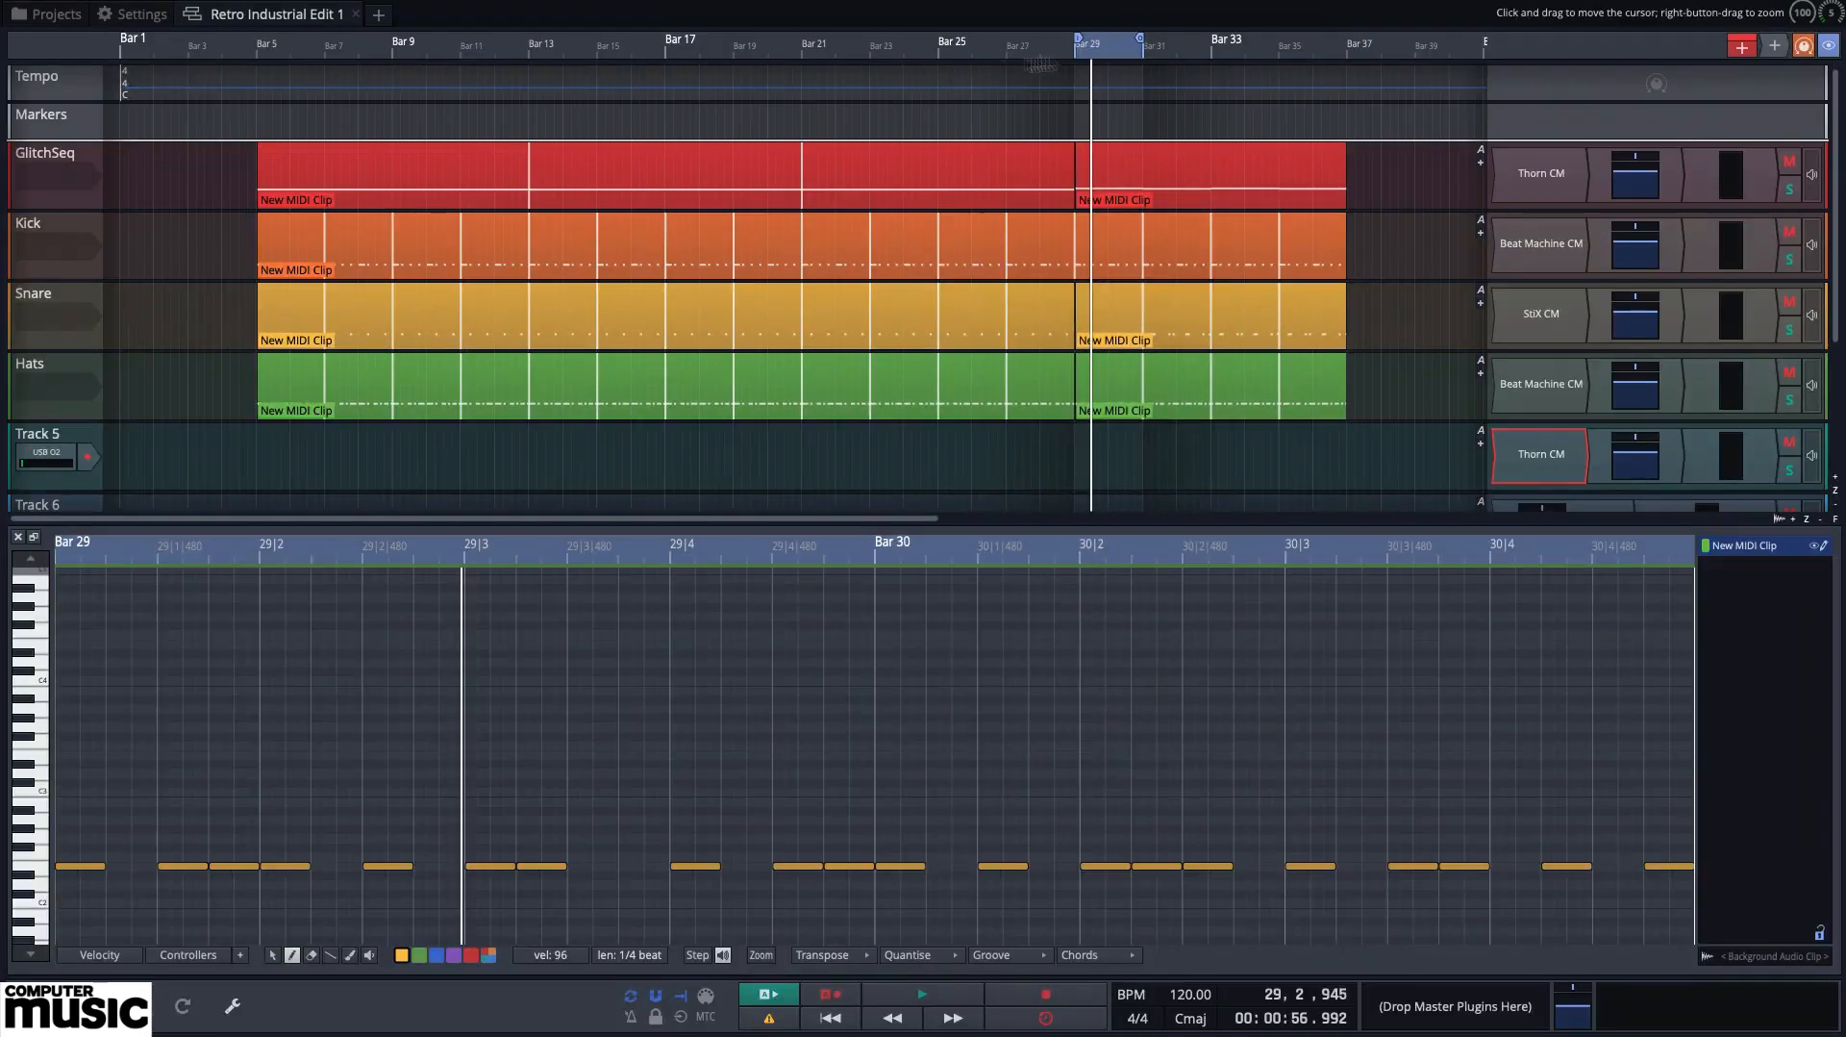
Set the loop range from bar 5 to bar 7 and insert a new MIDI clip across it on Track 5
drag(1077, 39, 272, 110)
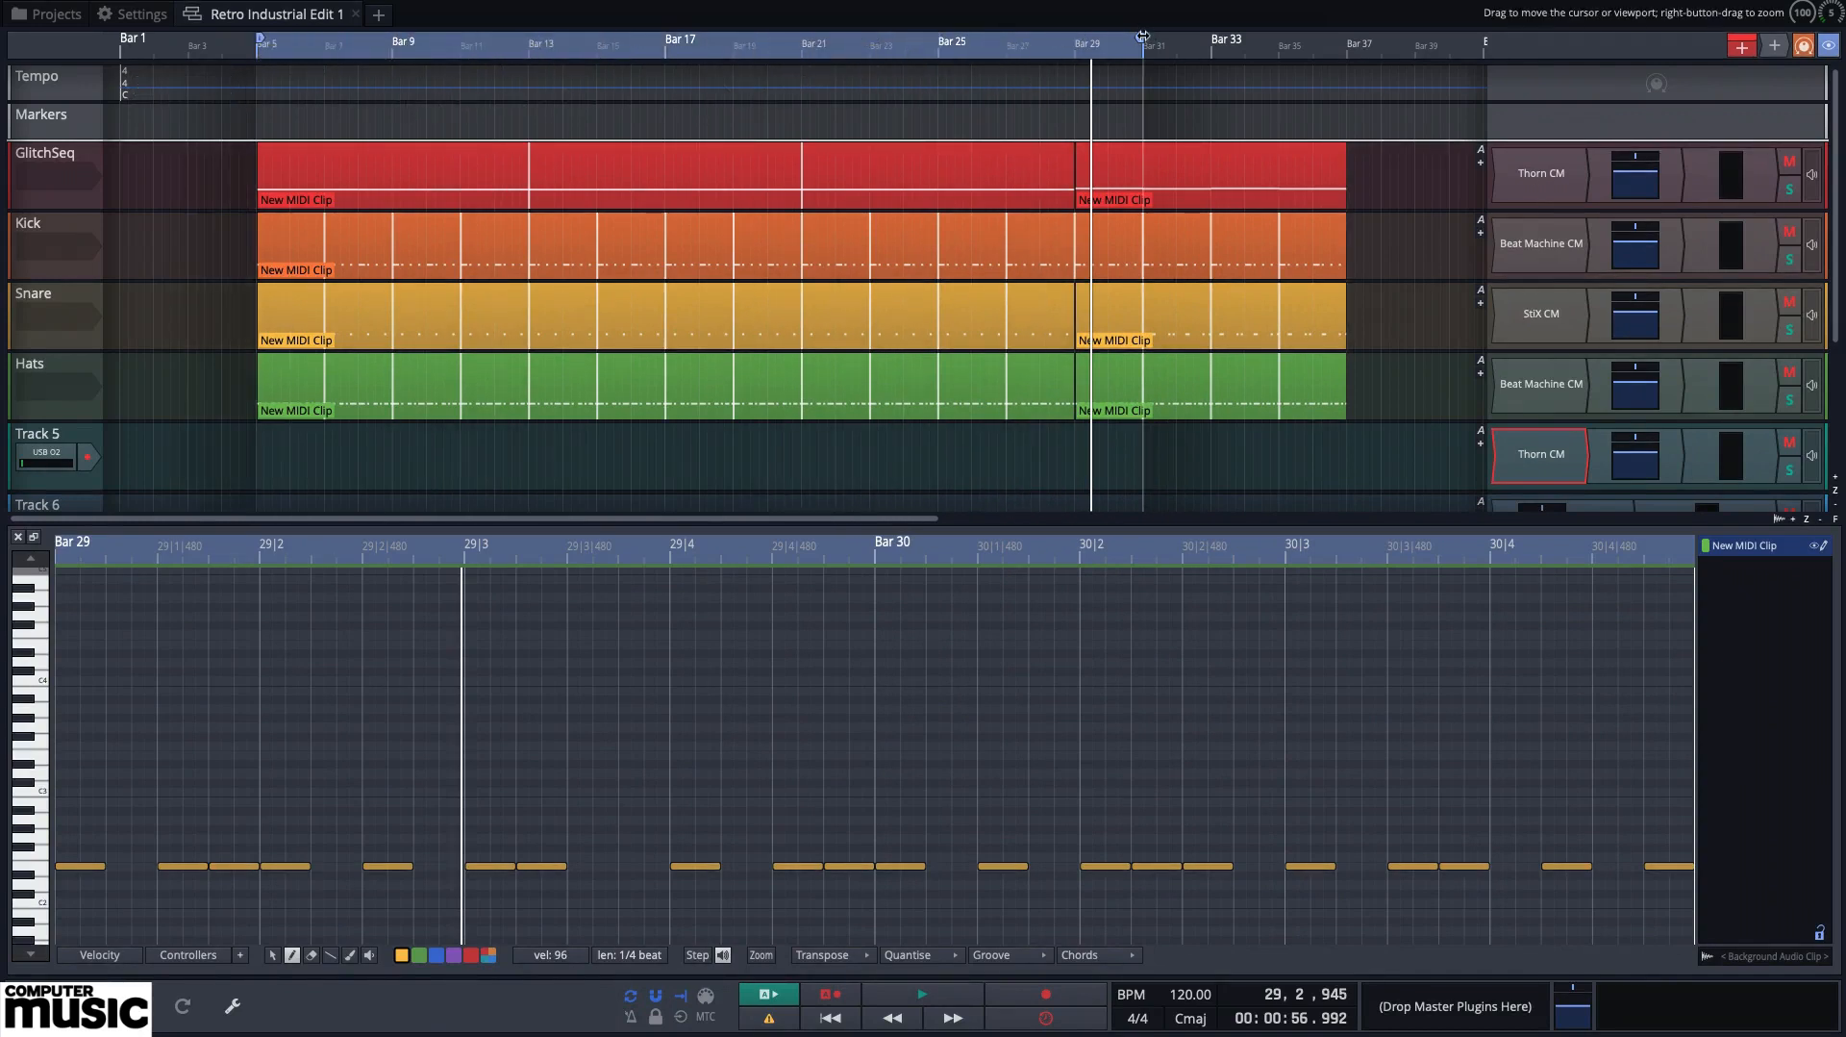
mouse_move(1141, 39)
mouse_down()
mouse_move(408, 115)
mouse_move(327, 173)
mouse_move(328, 204)
mouse_up()
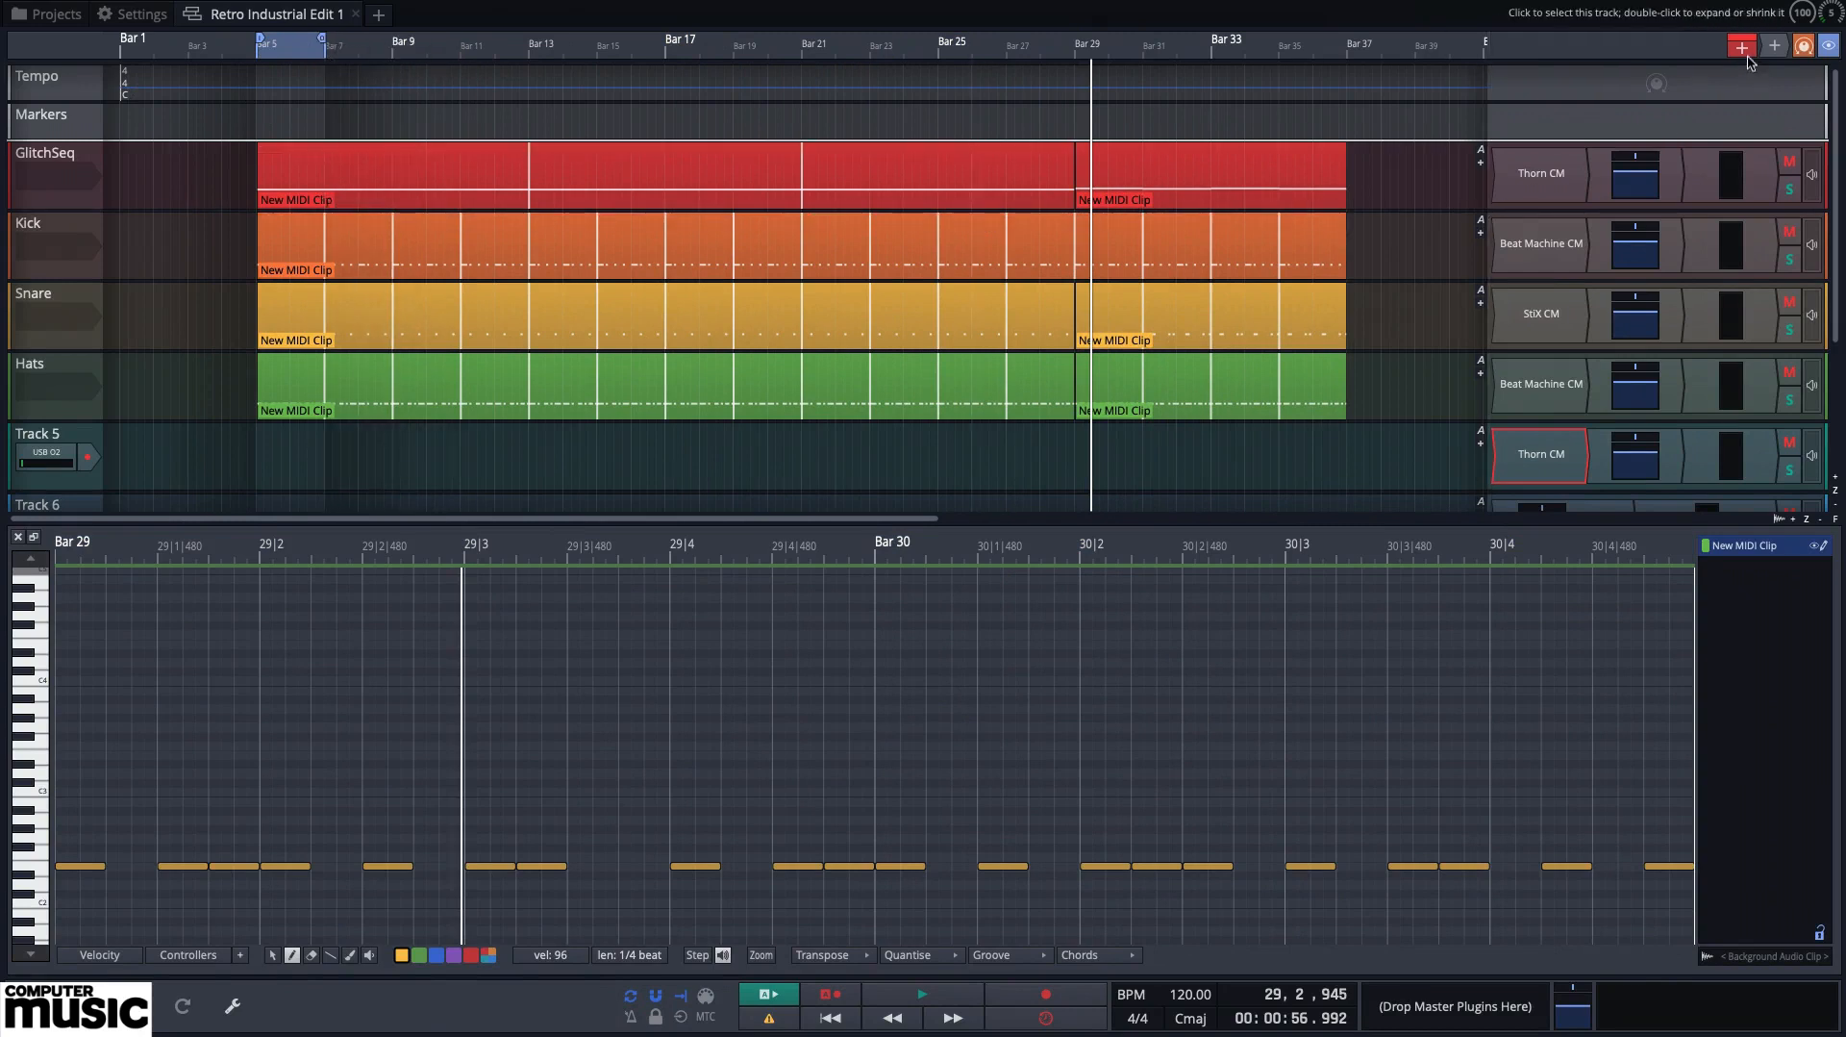
drag(1744, 48, 274, 457)
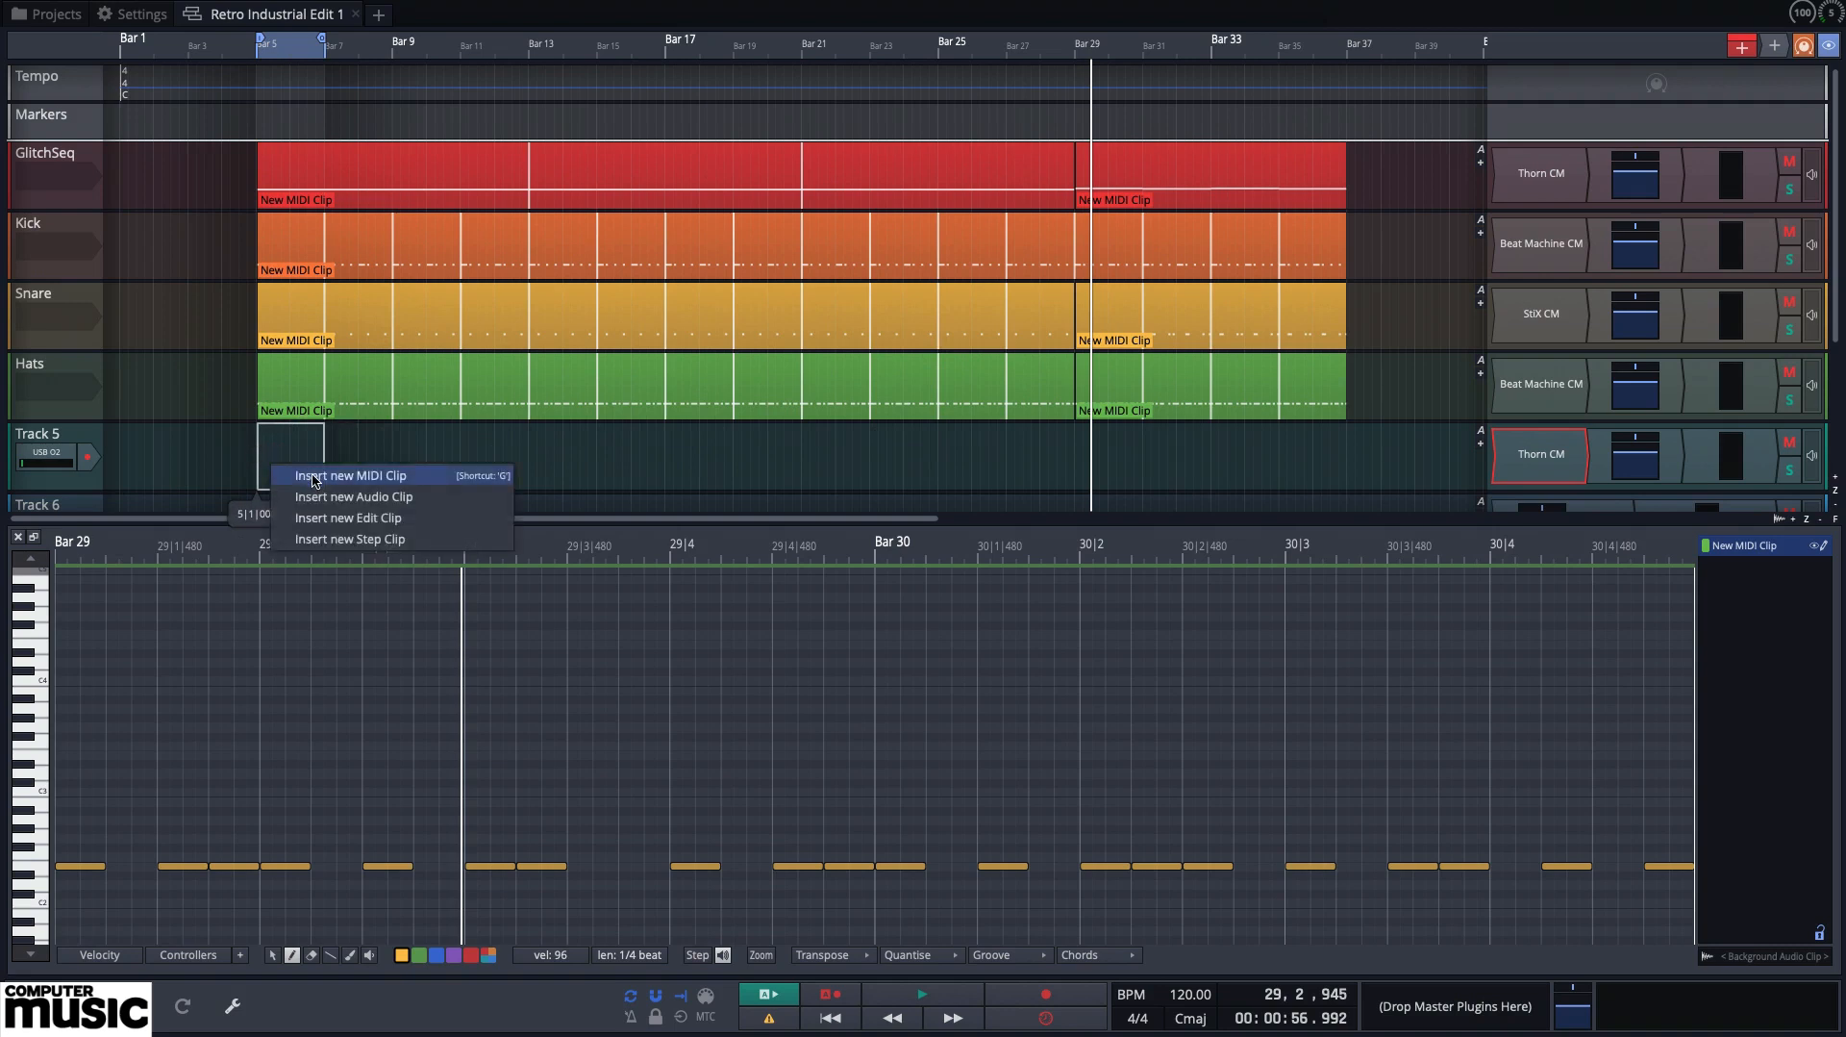
click(313, 478)
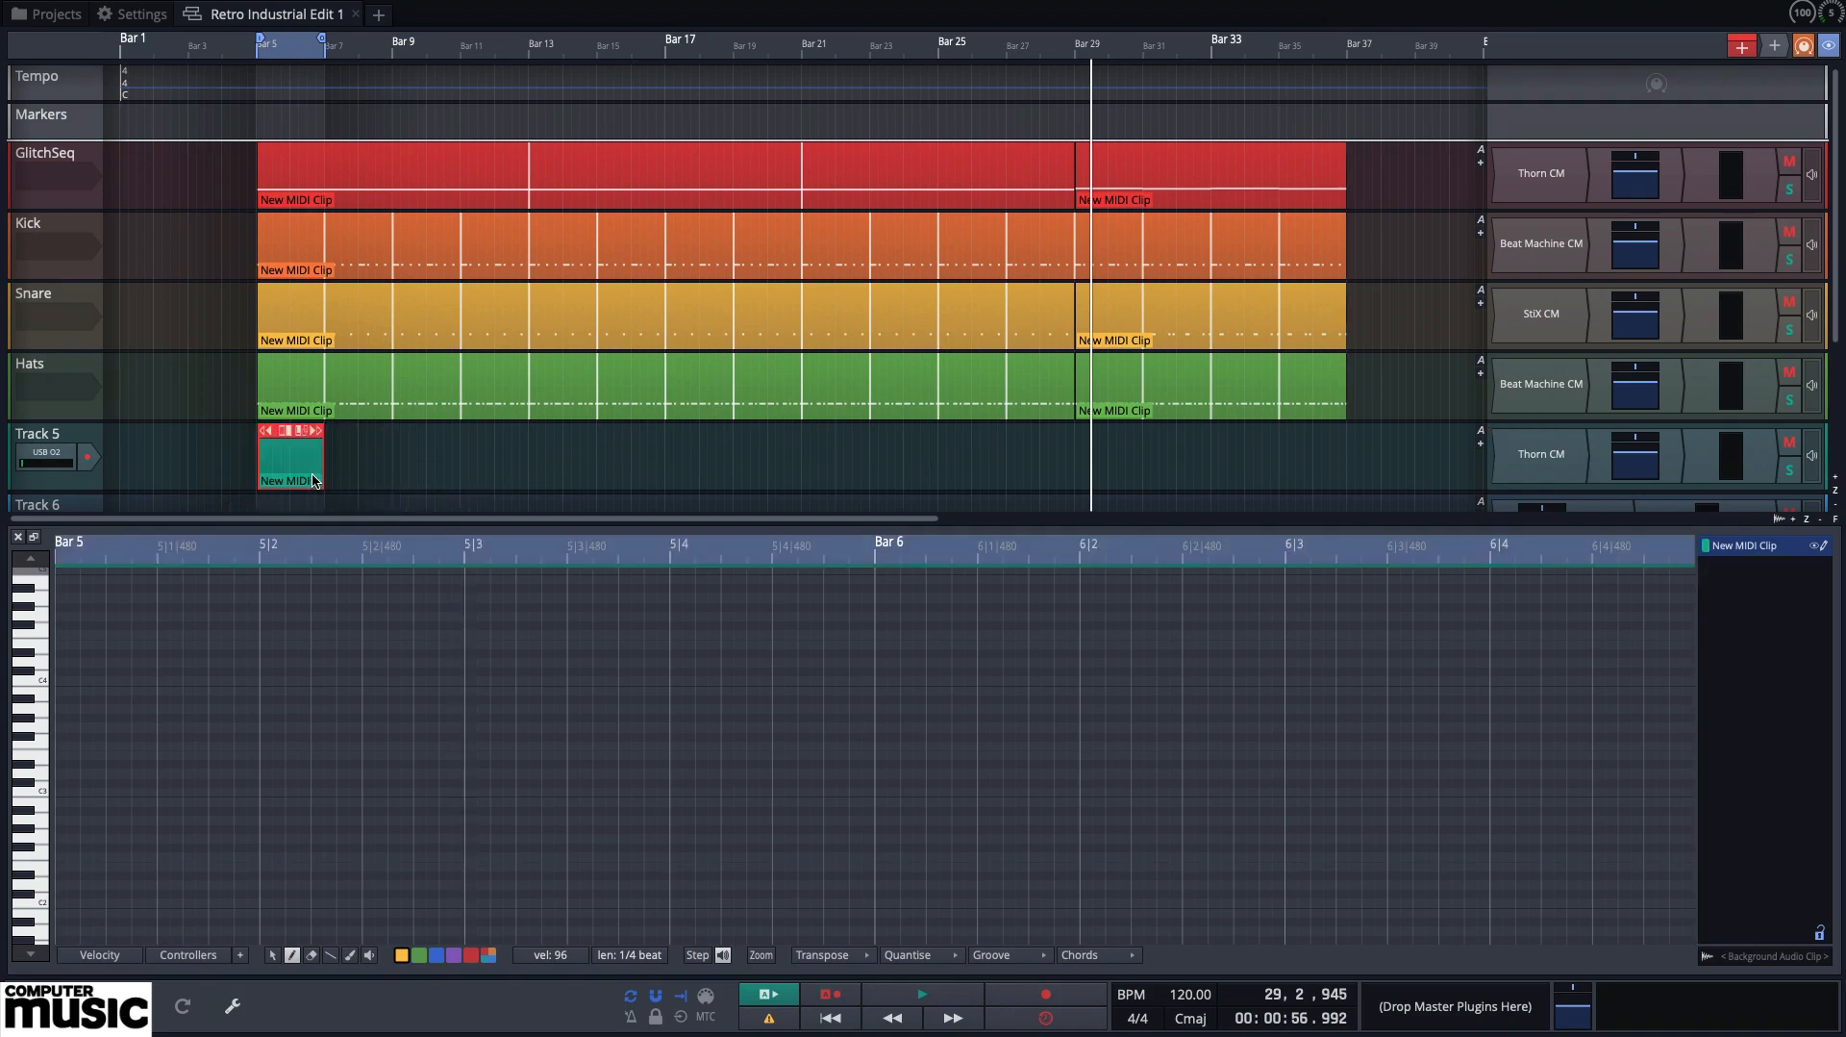
Place 1/4-beat C#3 notes on the first three sixteenths of bar 5 and a C#4 note on the fourth
click(31, 665)
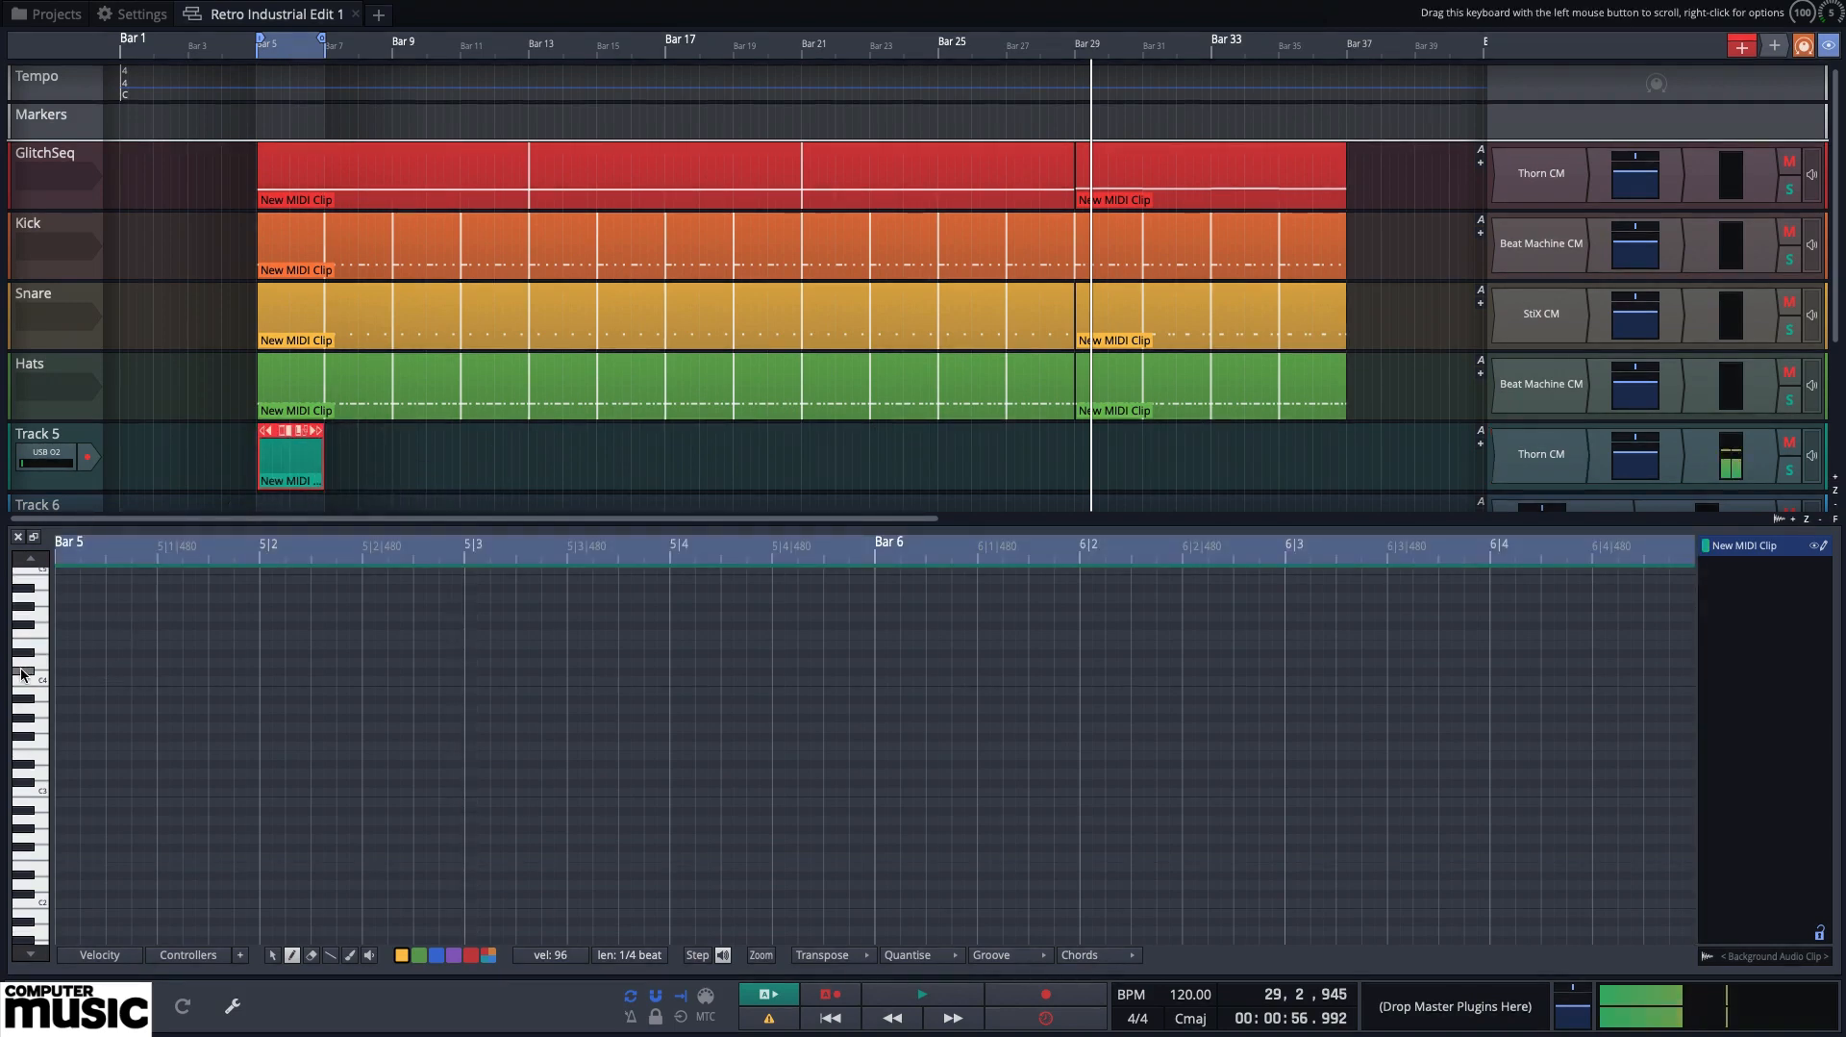
drag(34, 556, 19, 675)
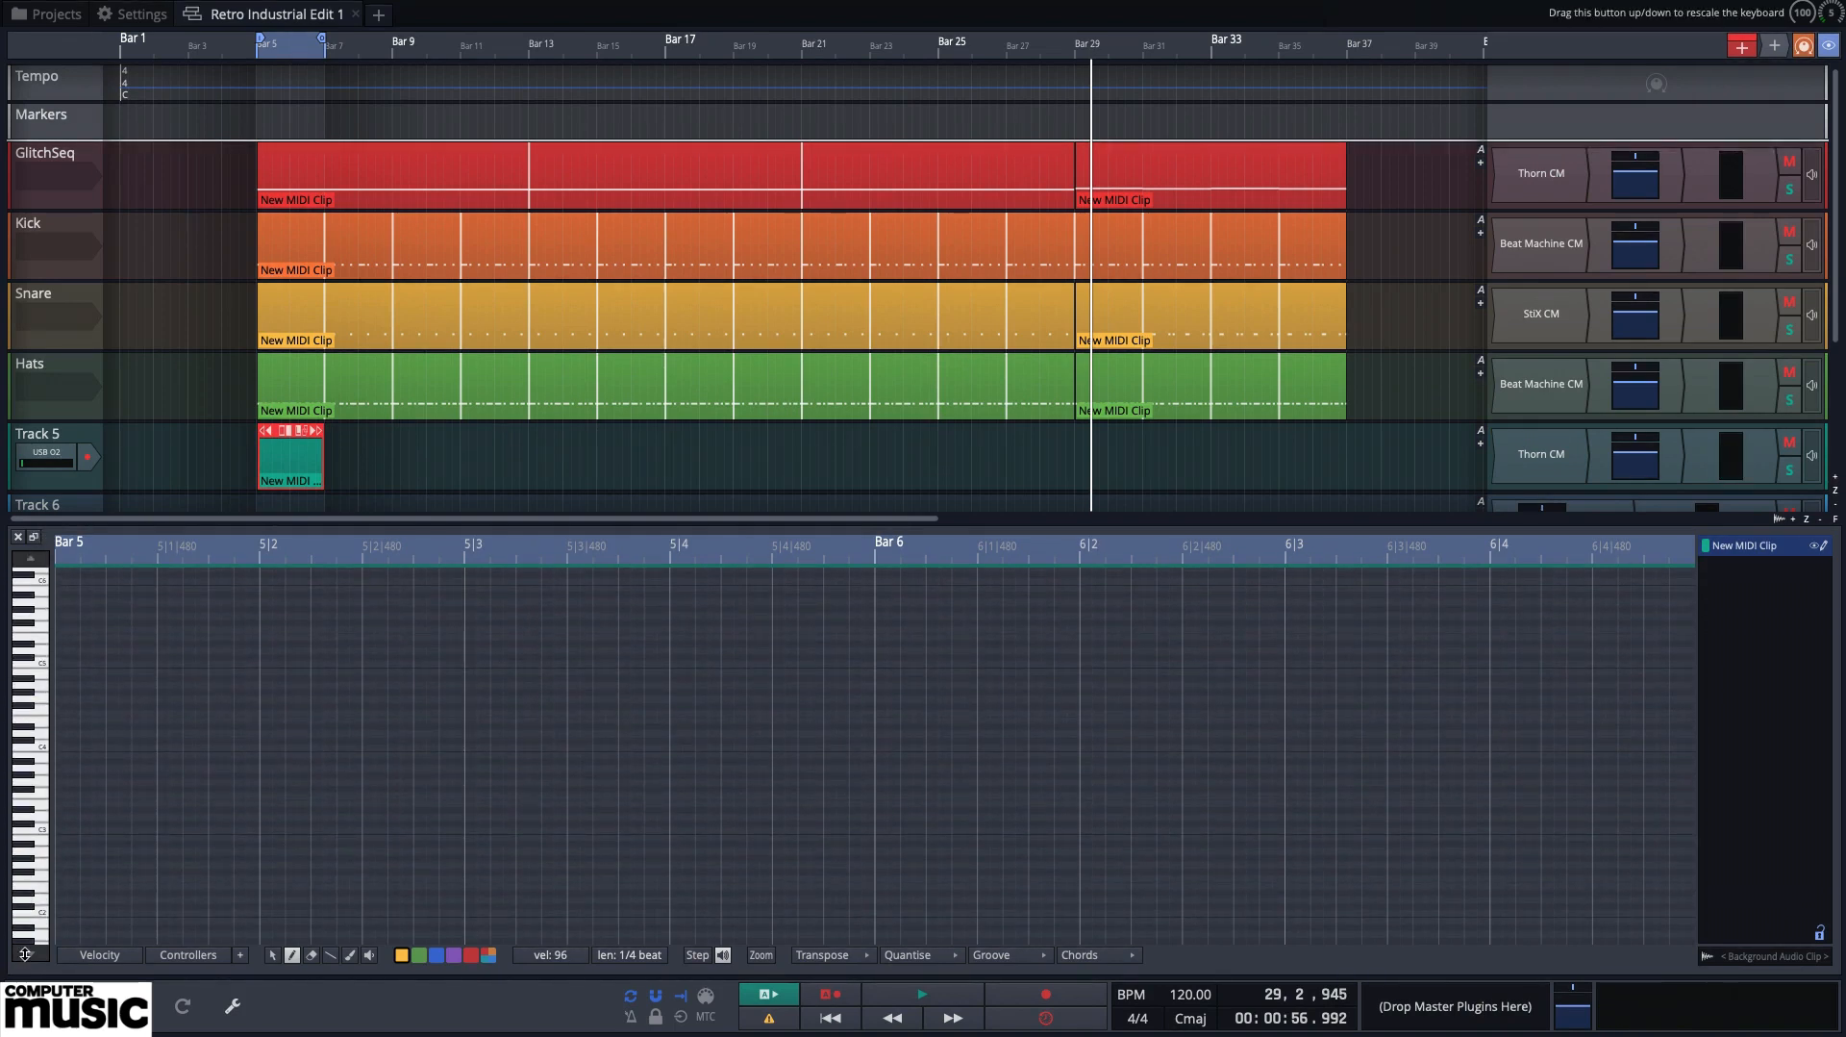
drag(27, 952, 27, 1000)
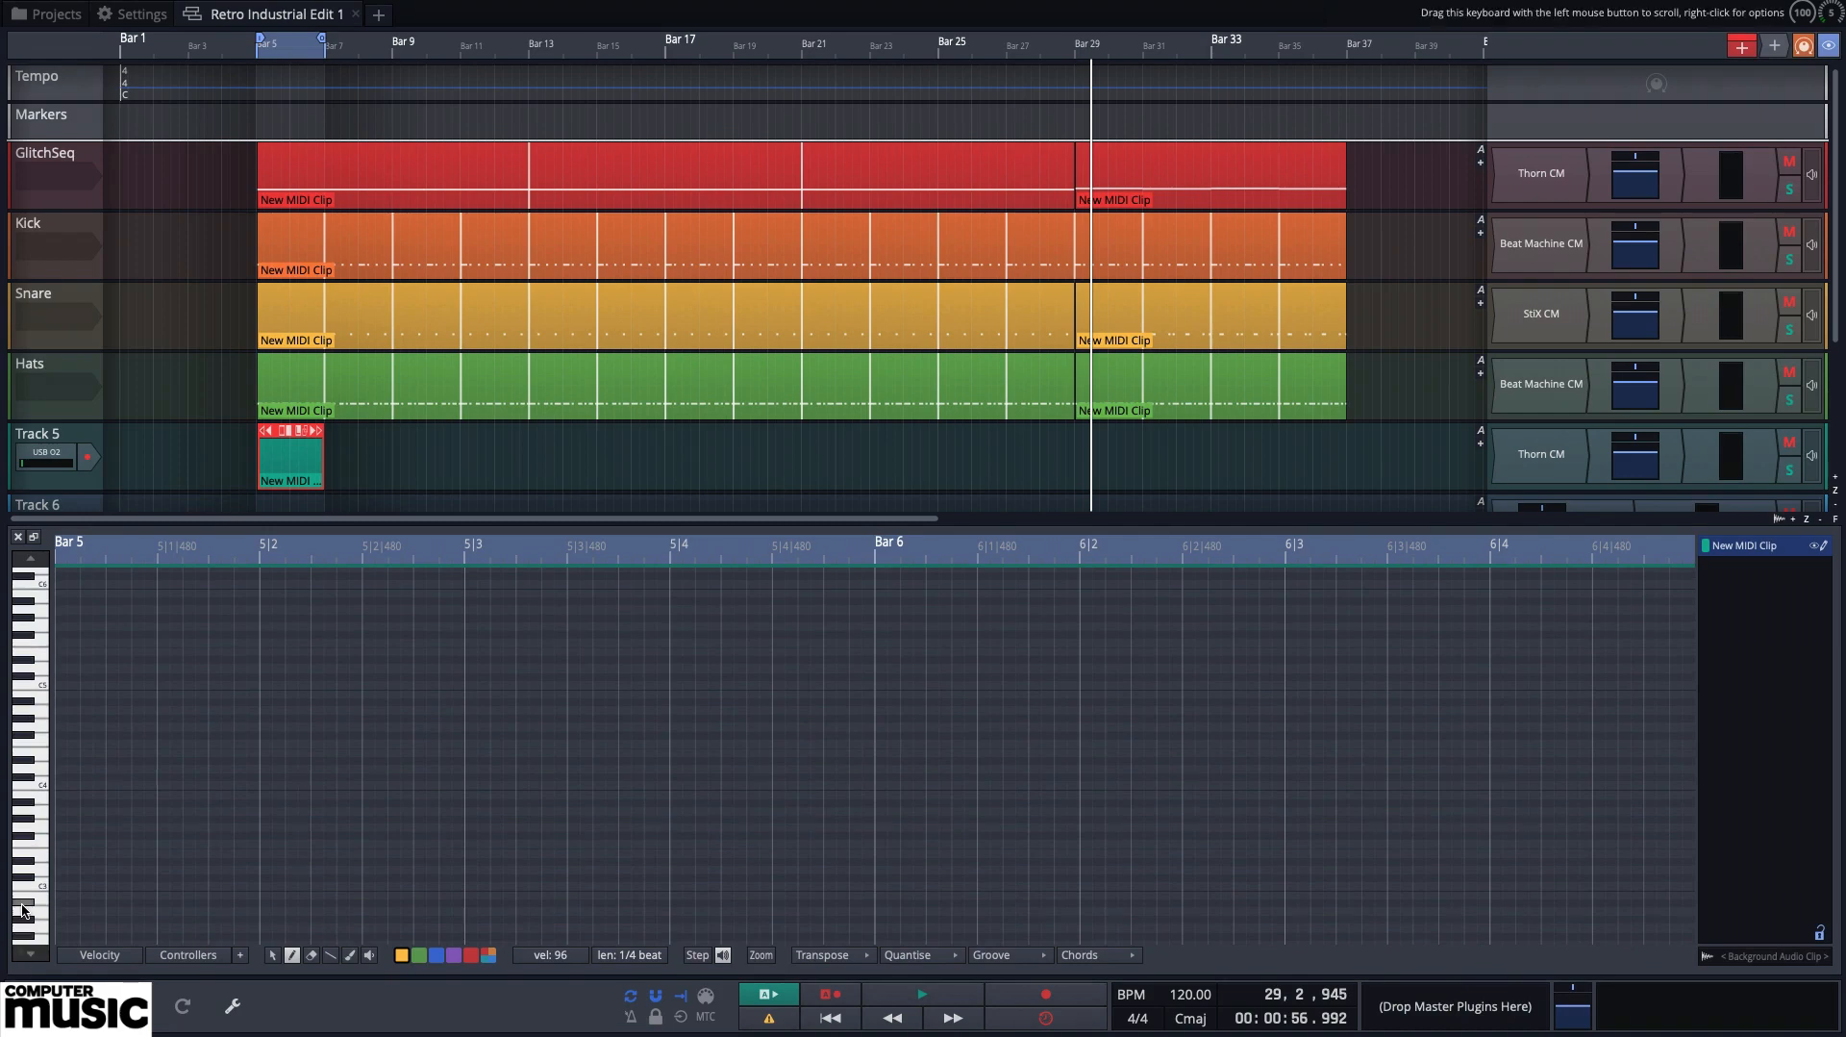
click(23, 678)
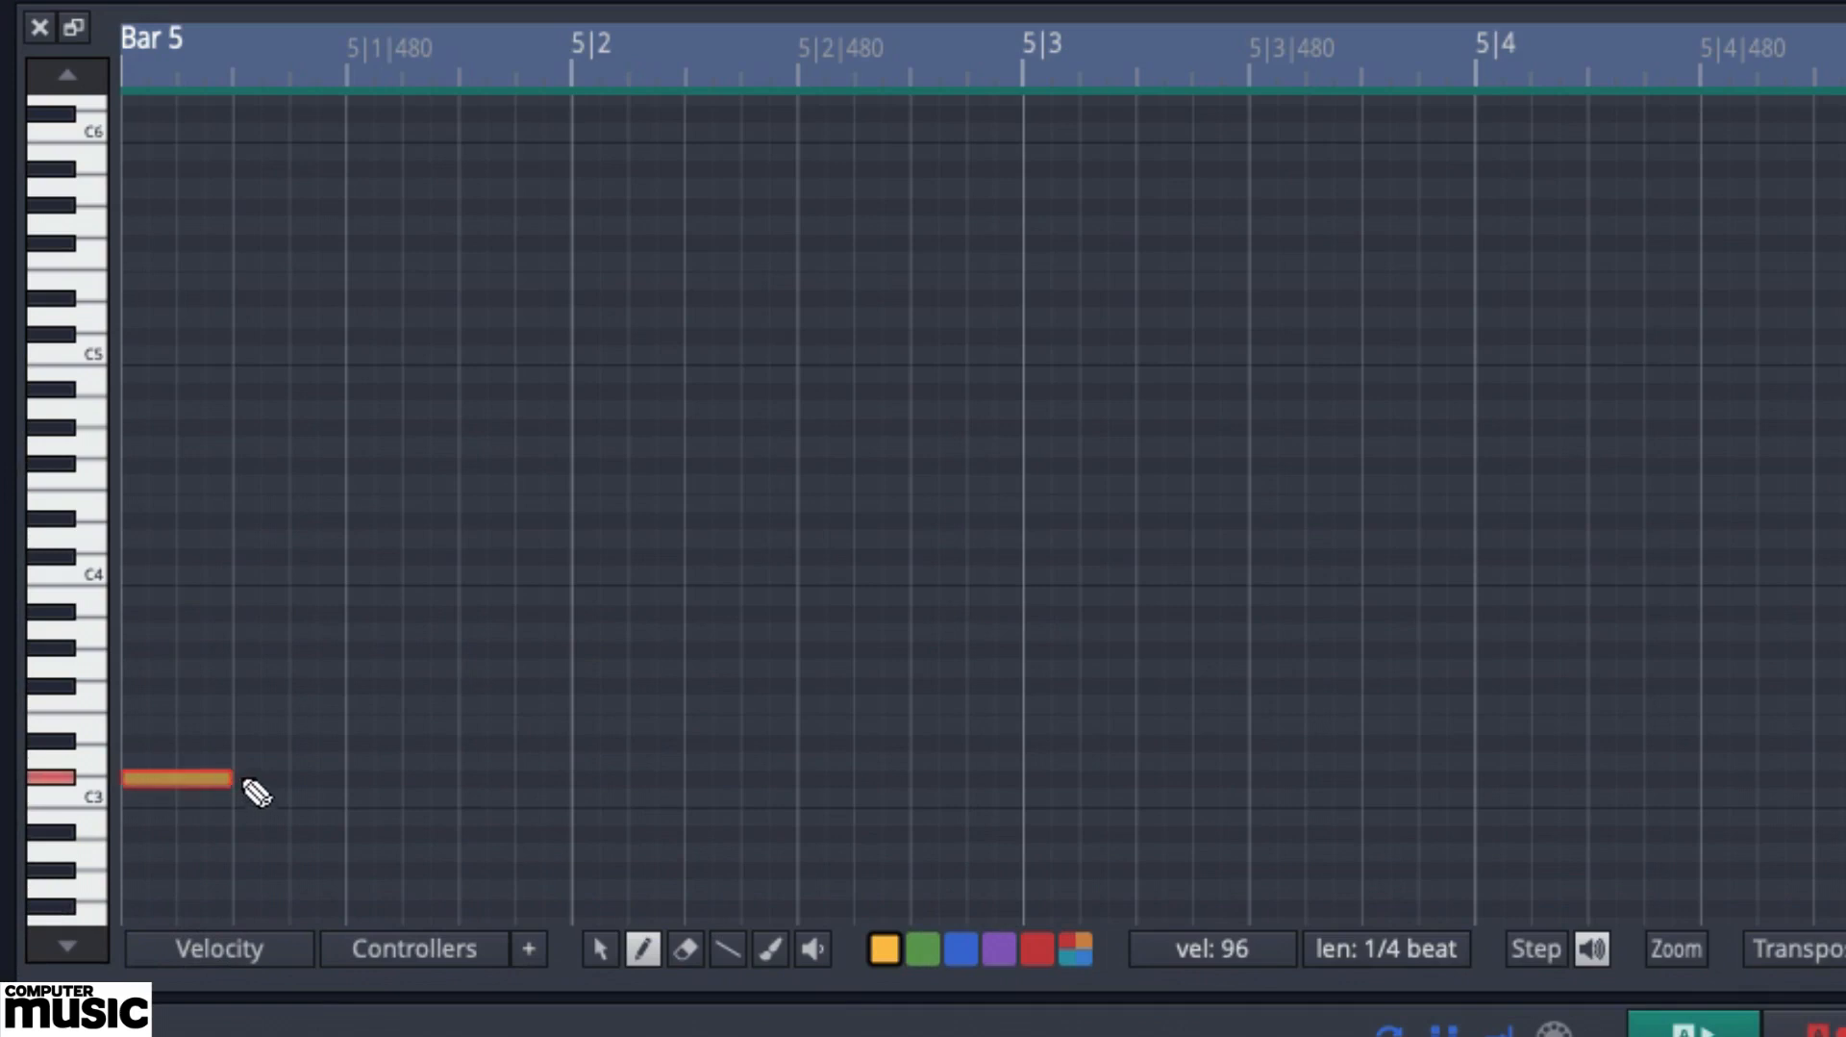
click(279, 779)
click(358, 776)
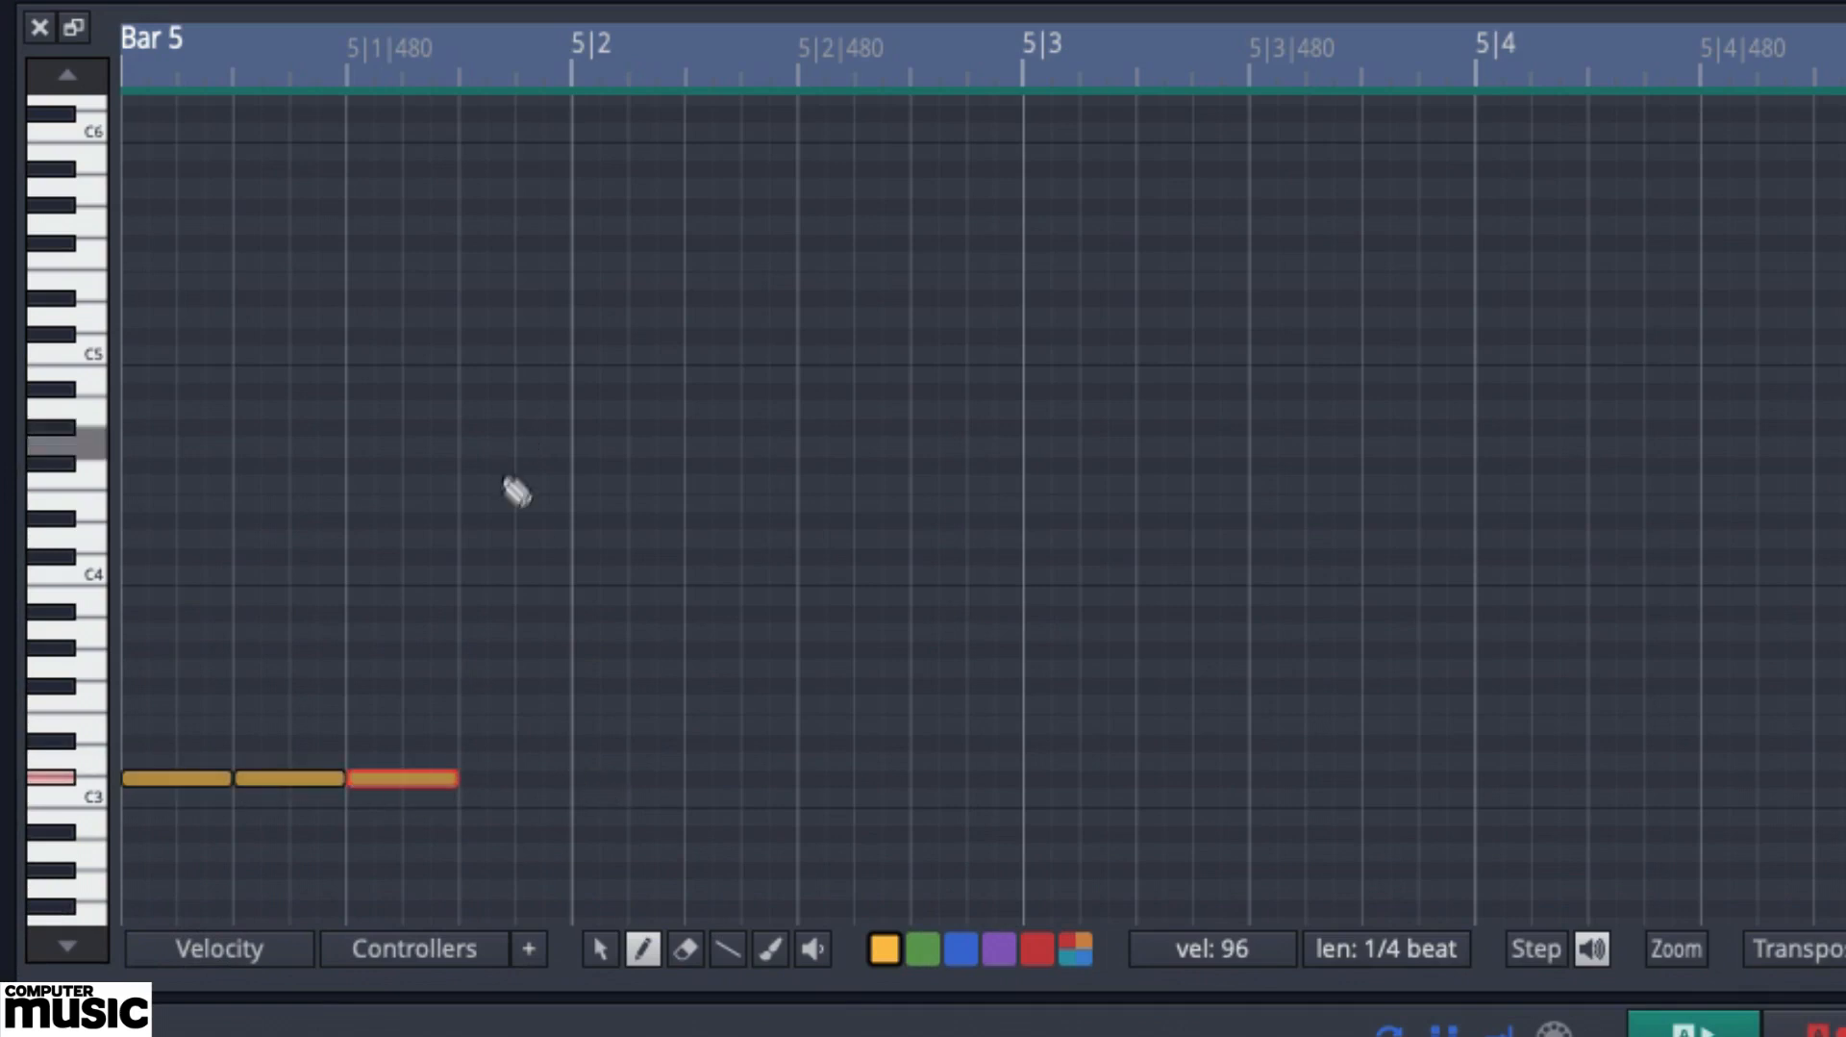
click(484, 560)
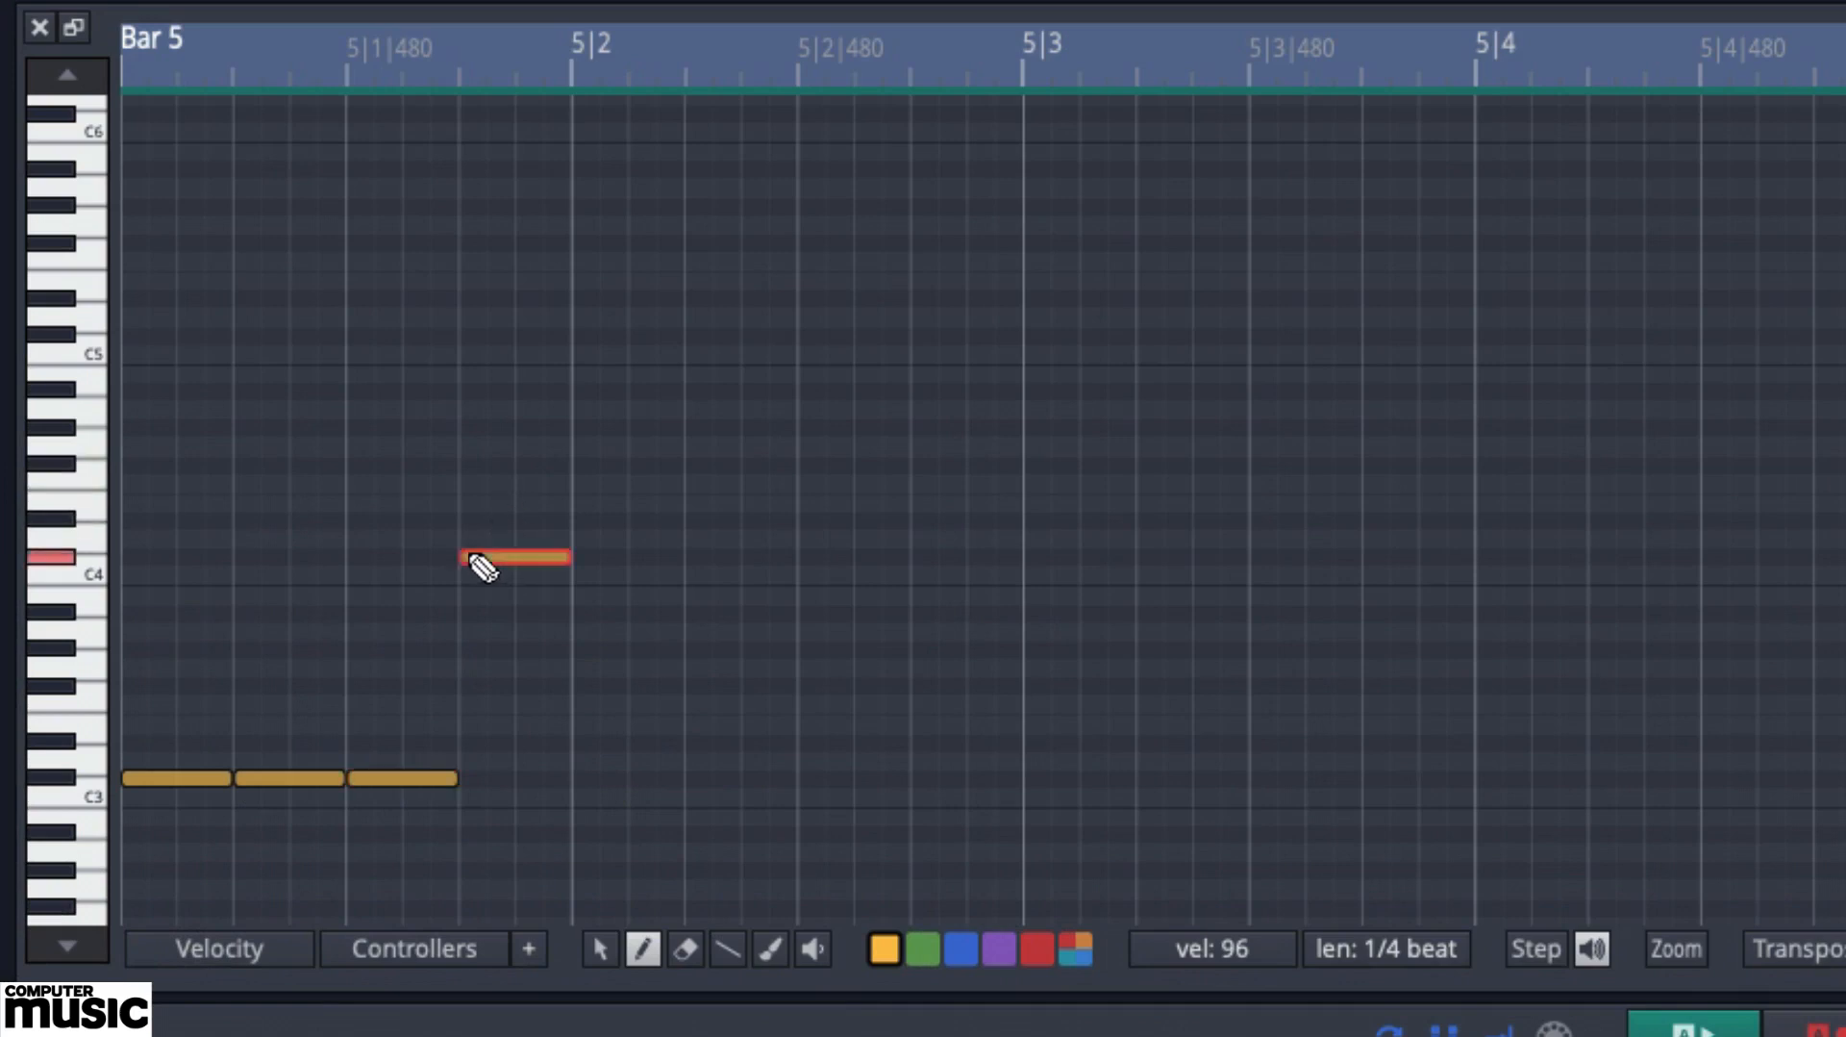
Place C#3 on sixteenths 9, 11, 13, 16 (bar 5) and 1–3, 9, 10 (bar 6), and C#4 on 15 (bar 5) and 4, 7, 11 (bar 6)
click(1036, 781)
click(1260, 779)
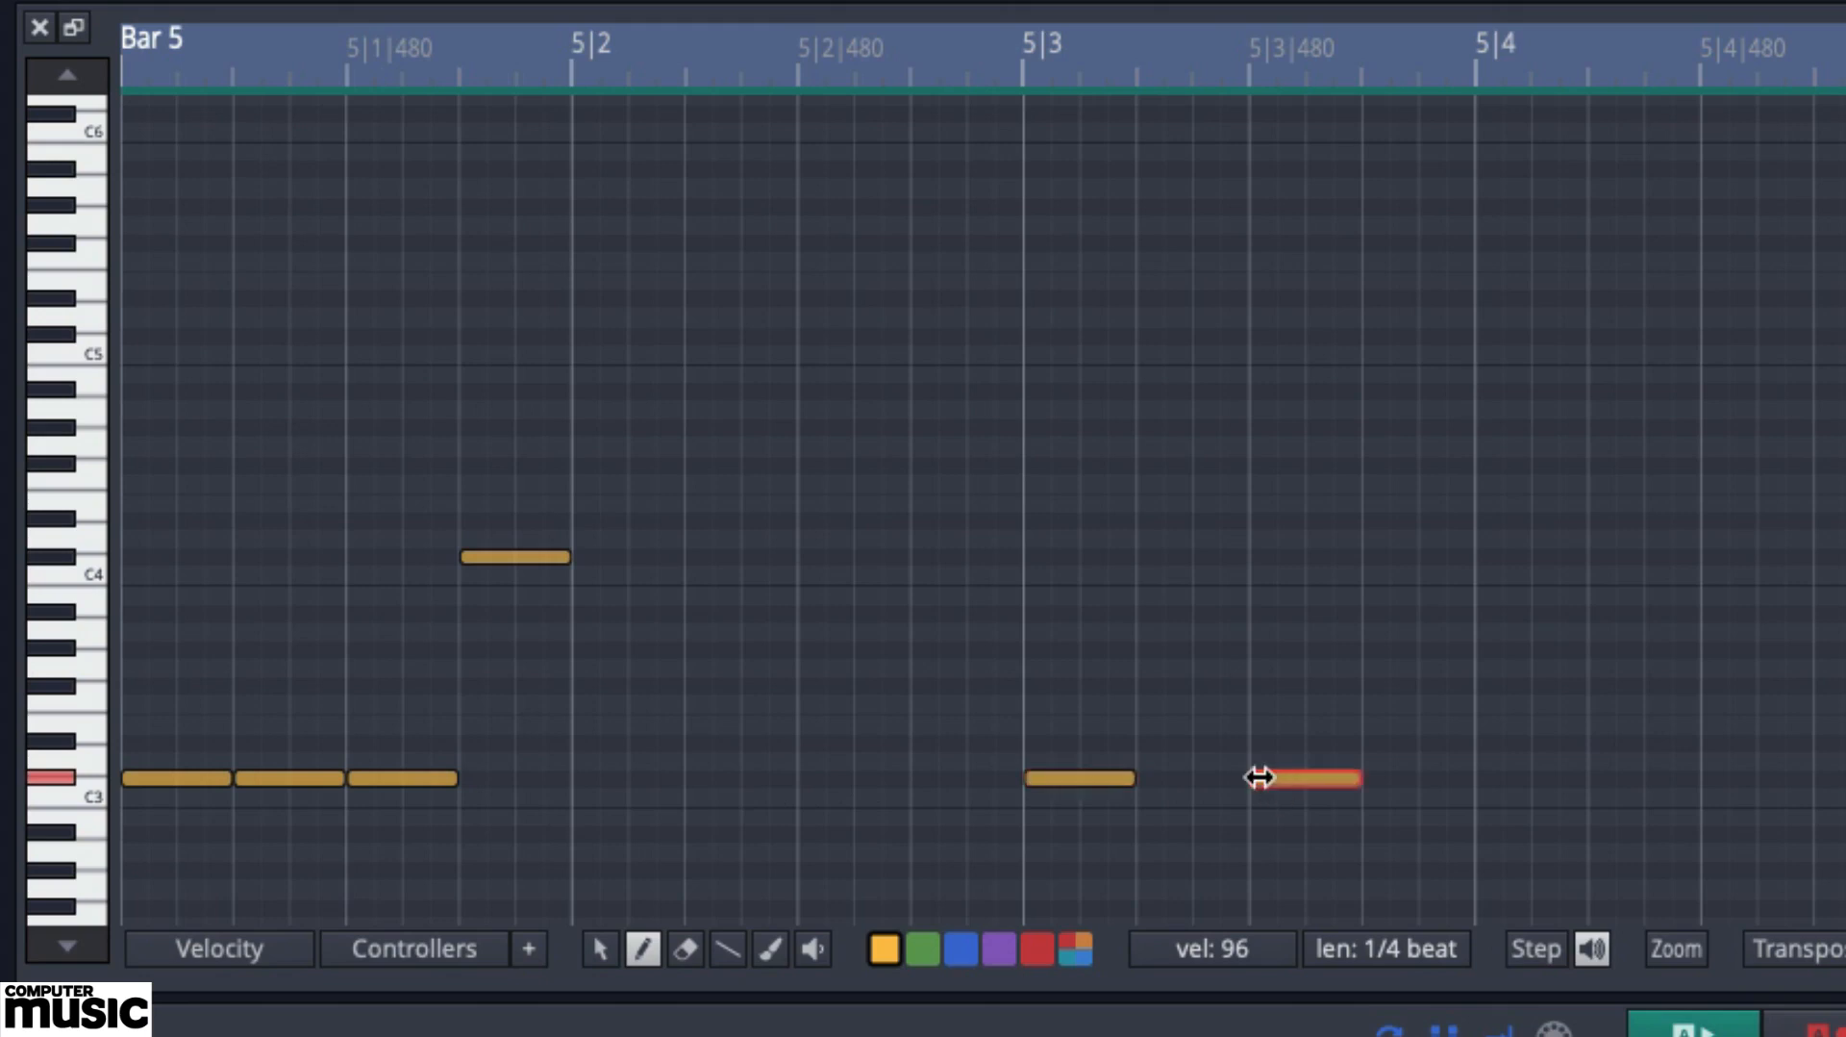
click(1491, 780)
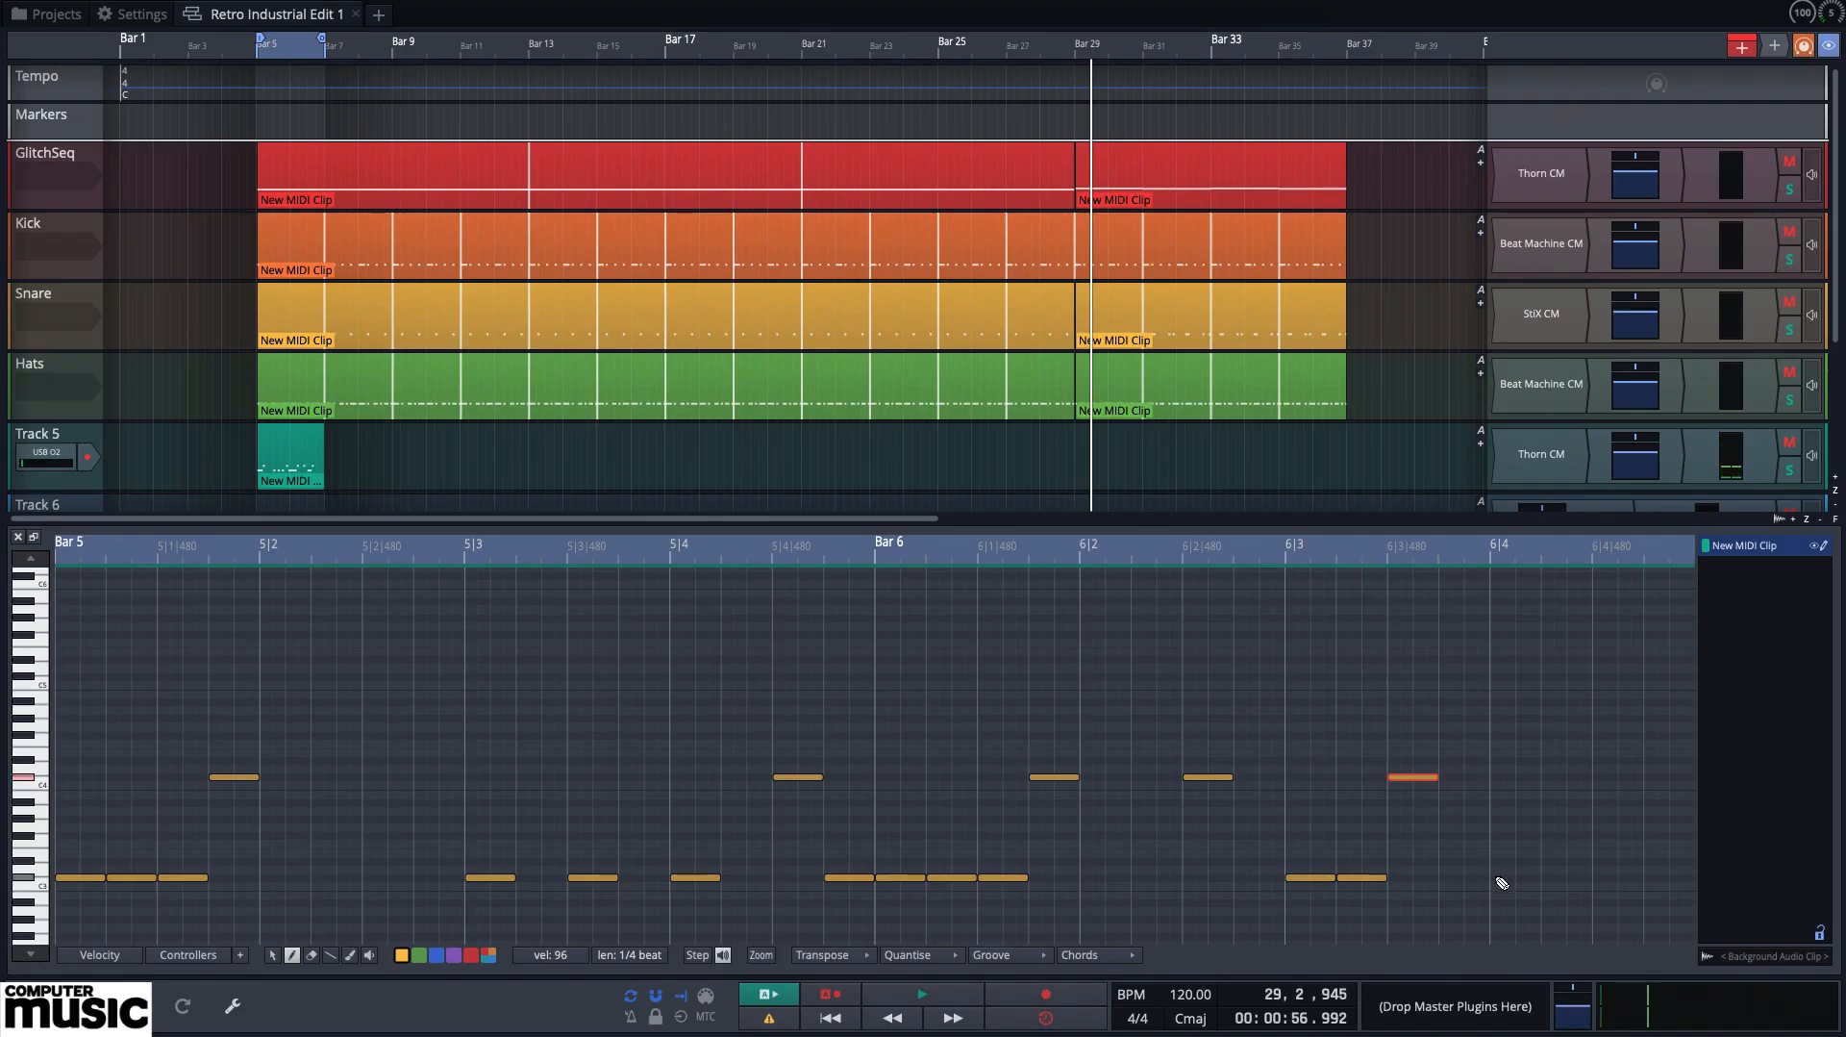
Add C#3 notes on sixteenths 13 and 15 of bar 6 and audition the bass loop with Track 5 temporarily soloed
click(1502, 879)
click(1597, 877)
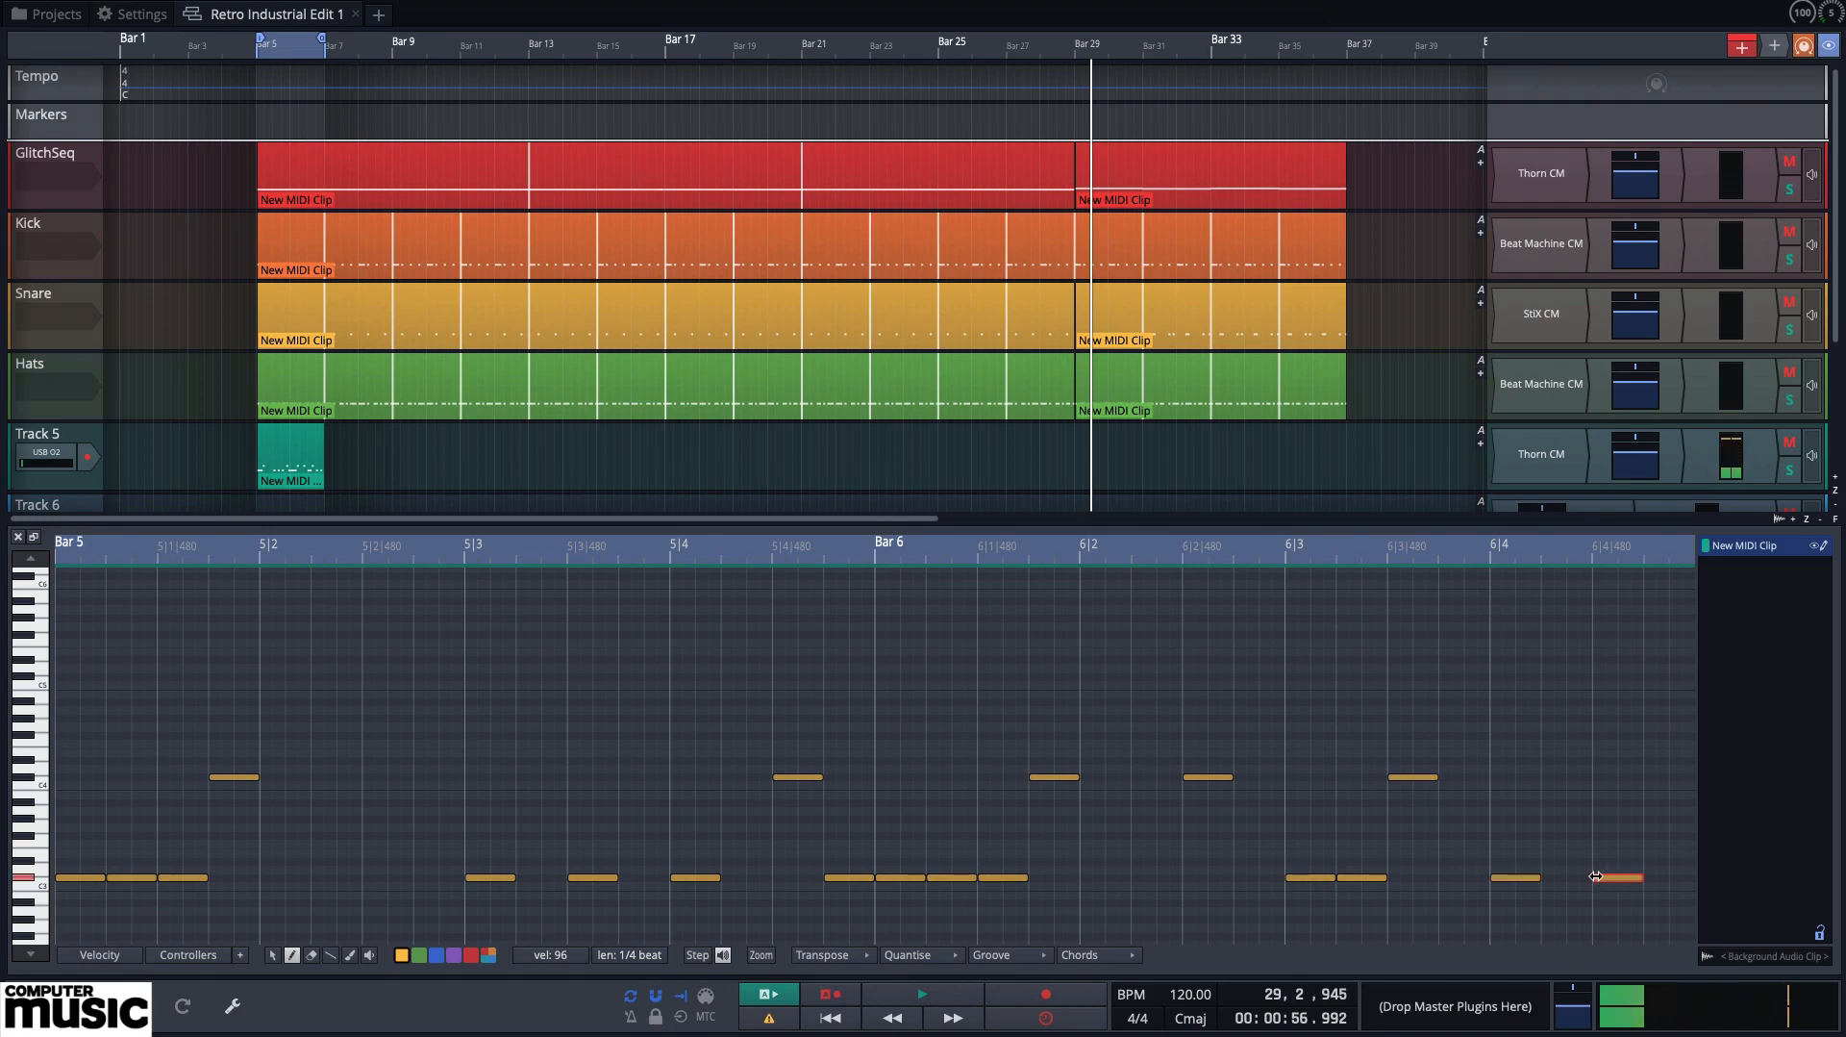
key(space)
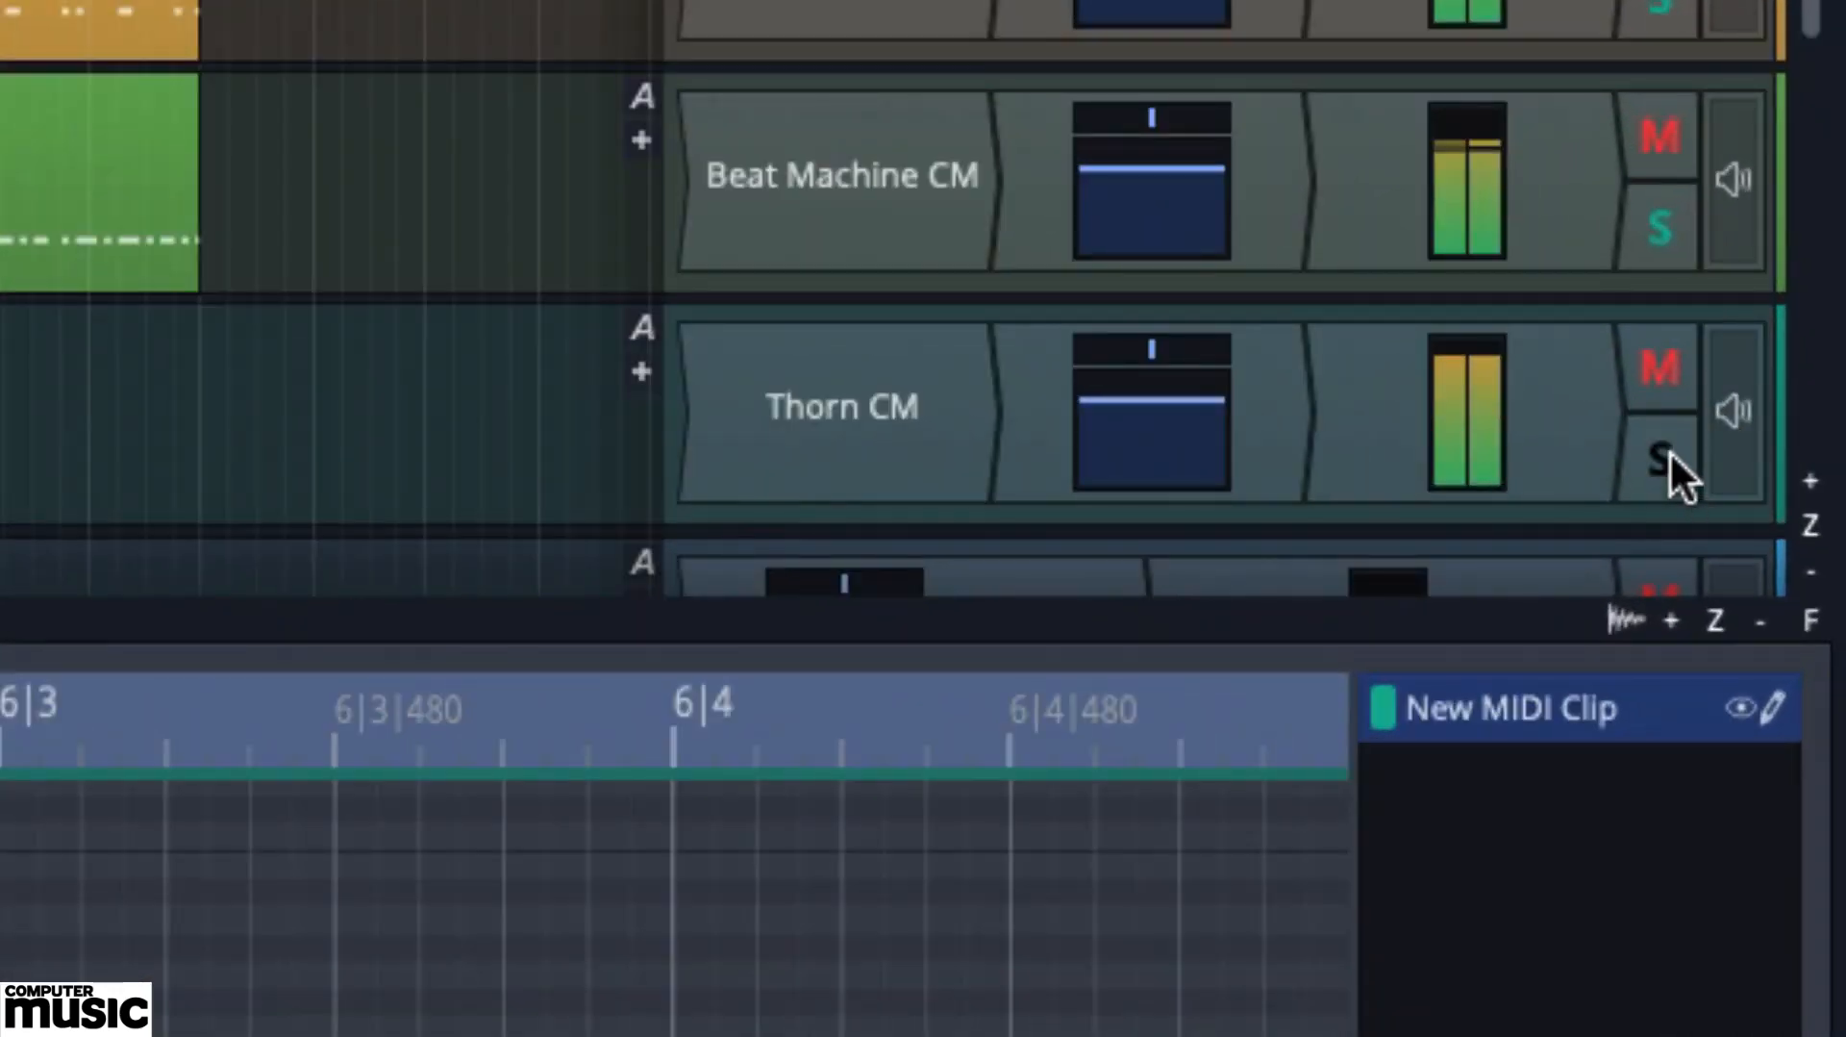
click(1667, 454)
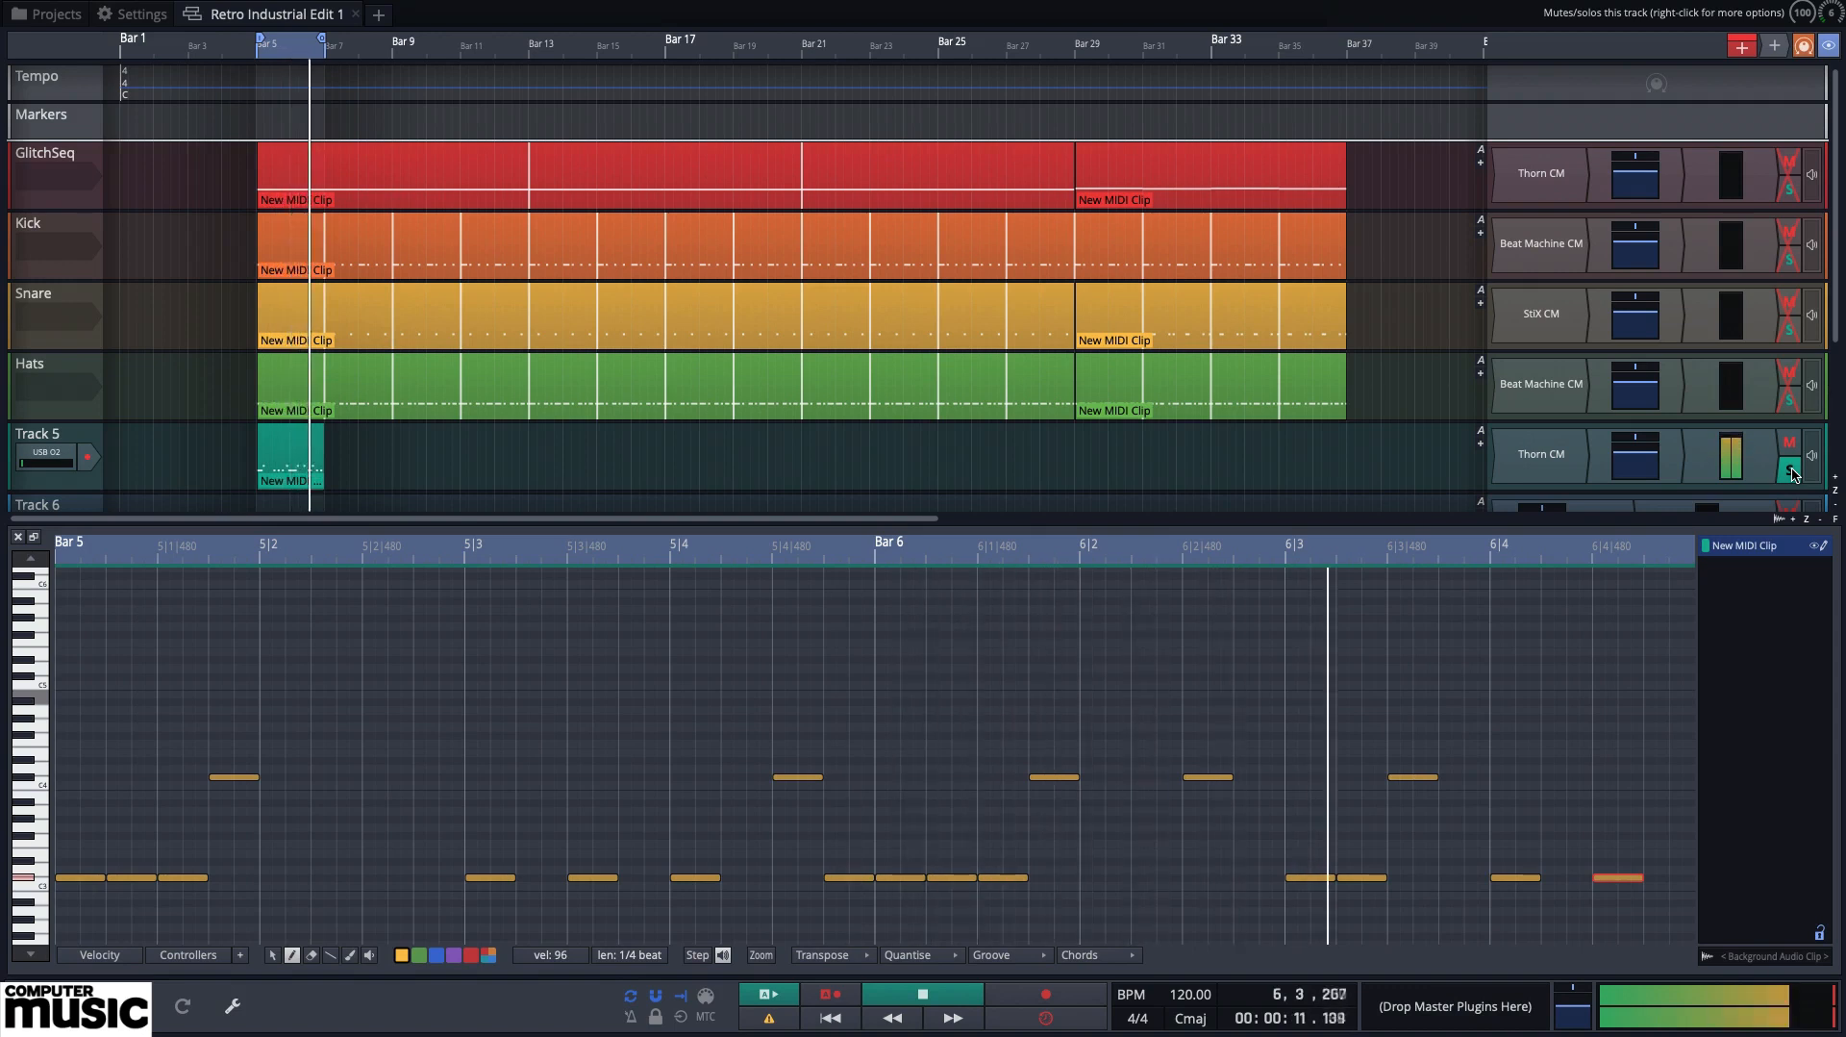
key(space)
click(1793, 472)
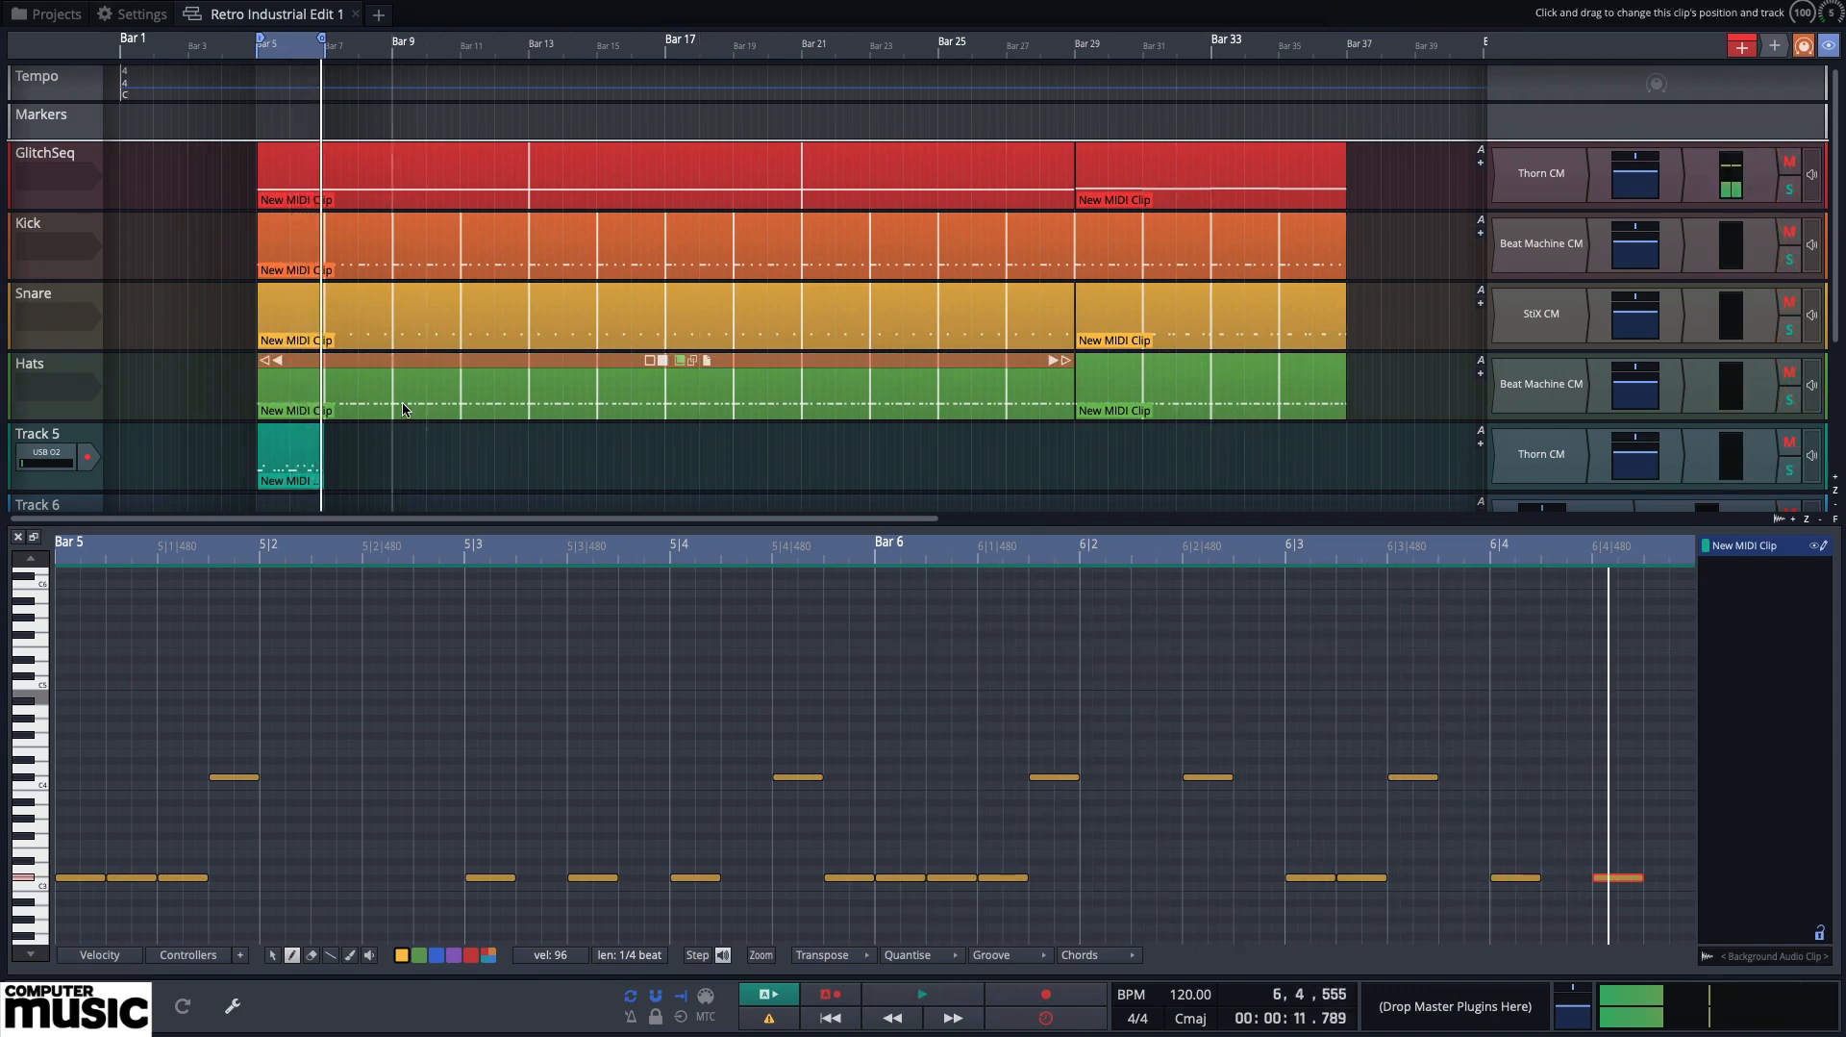
Loop the Track 5 clip and extend it to bar 29
click(298, 433)
drag(314, 431, 1074, 429)
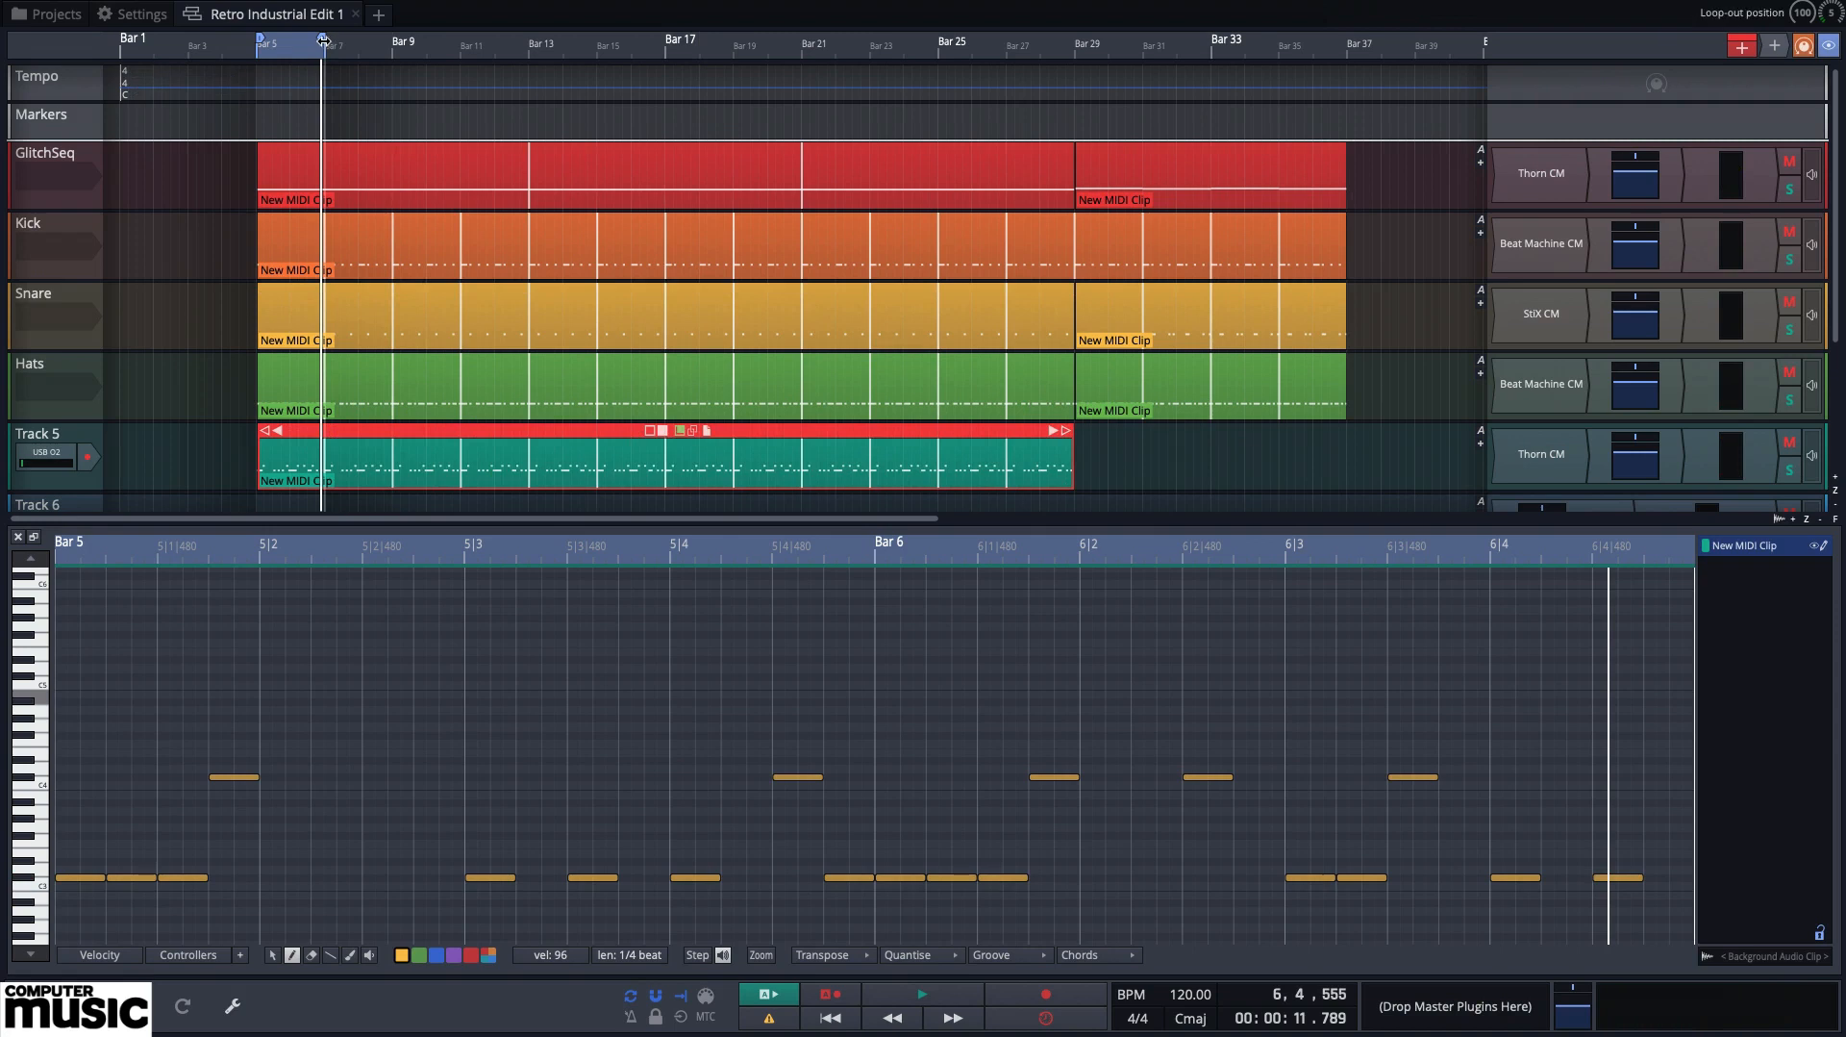
Set the loop range from bar 29 to bar 33 and insert a new MIDI clip across it on Track 5
mouse_move(323, 40)
mouse_down()
mouse_move(689, 125)
mouse_move(1141, 140)
mouse_up()
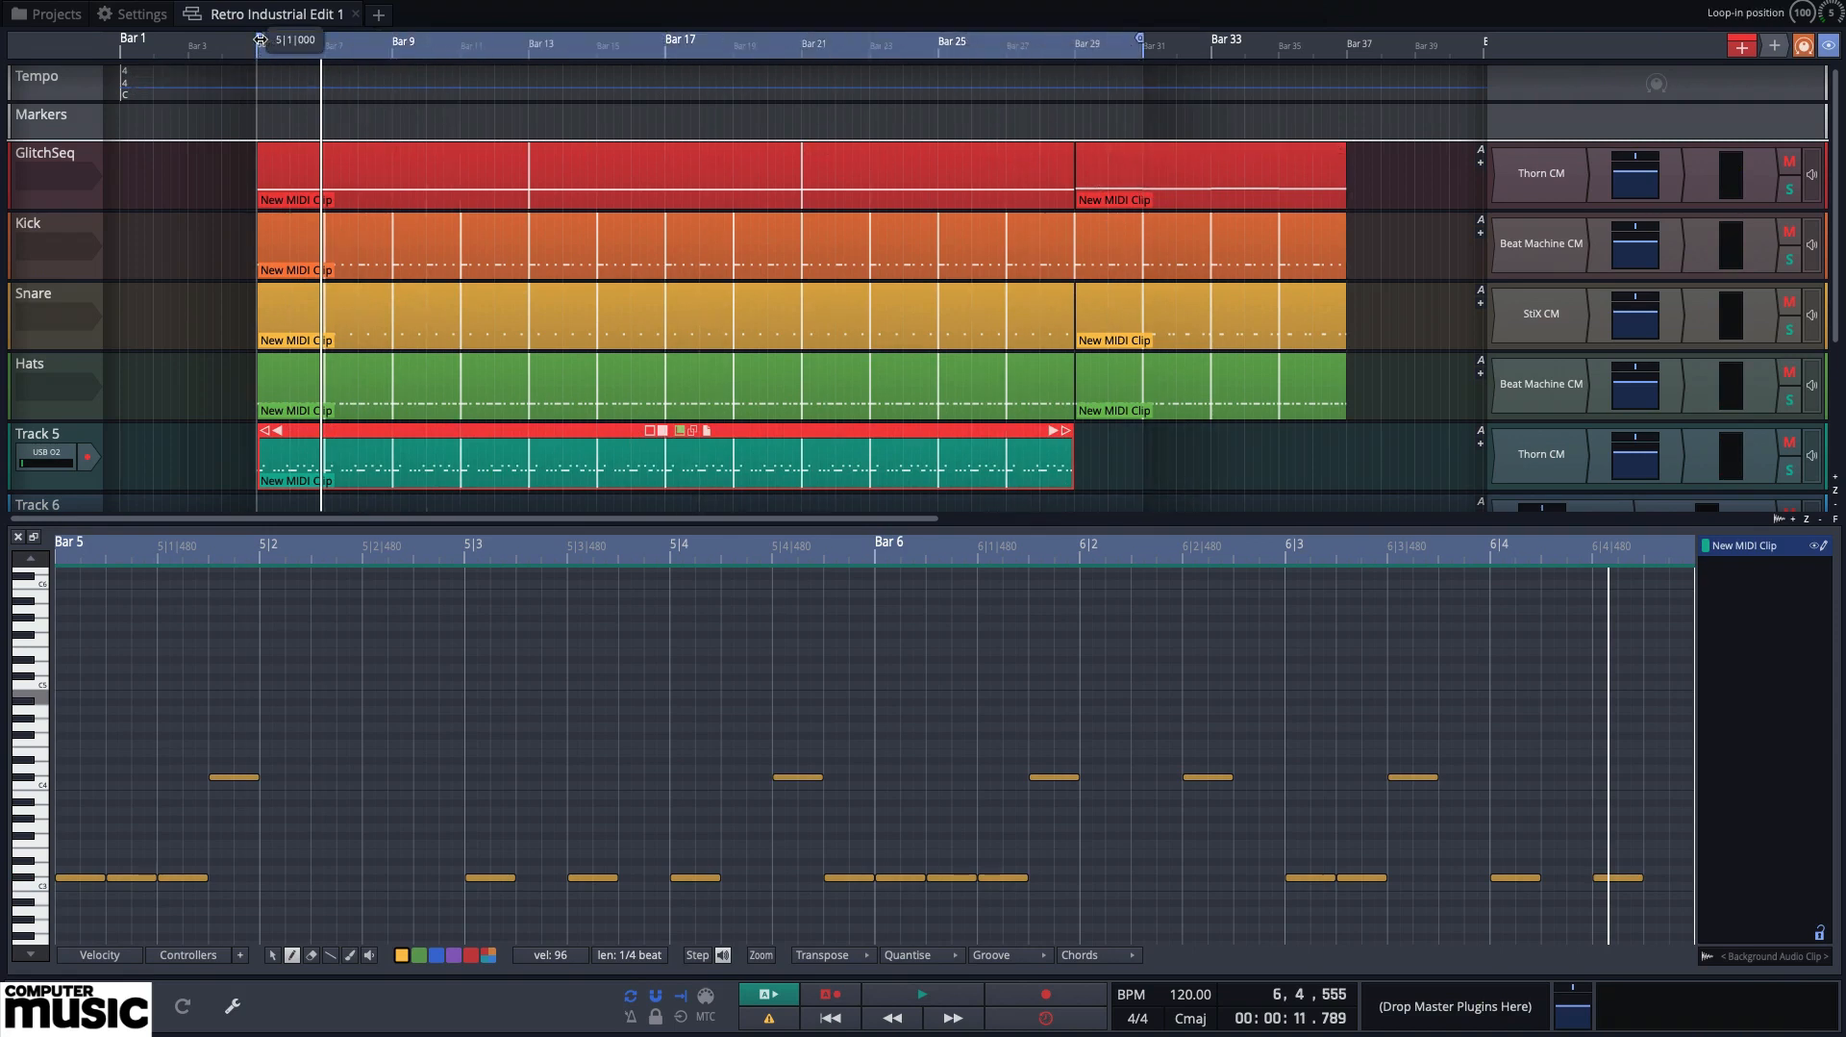
mouse_move(260, 41)
mouse_down()
mouse_move(952, 135)
mouse_move(1096, 241)
mouse_move(1086, 213)
mouse_up()
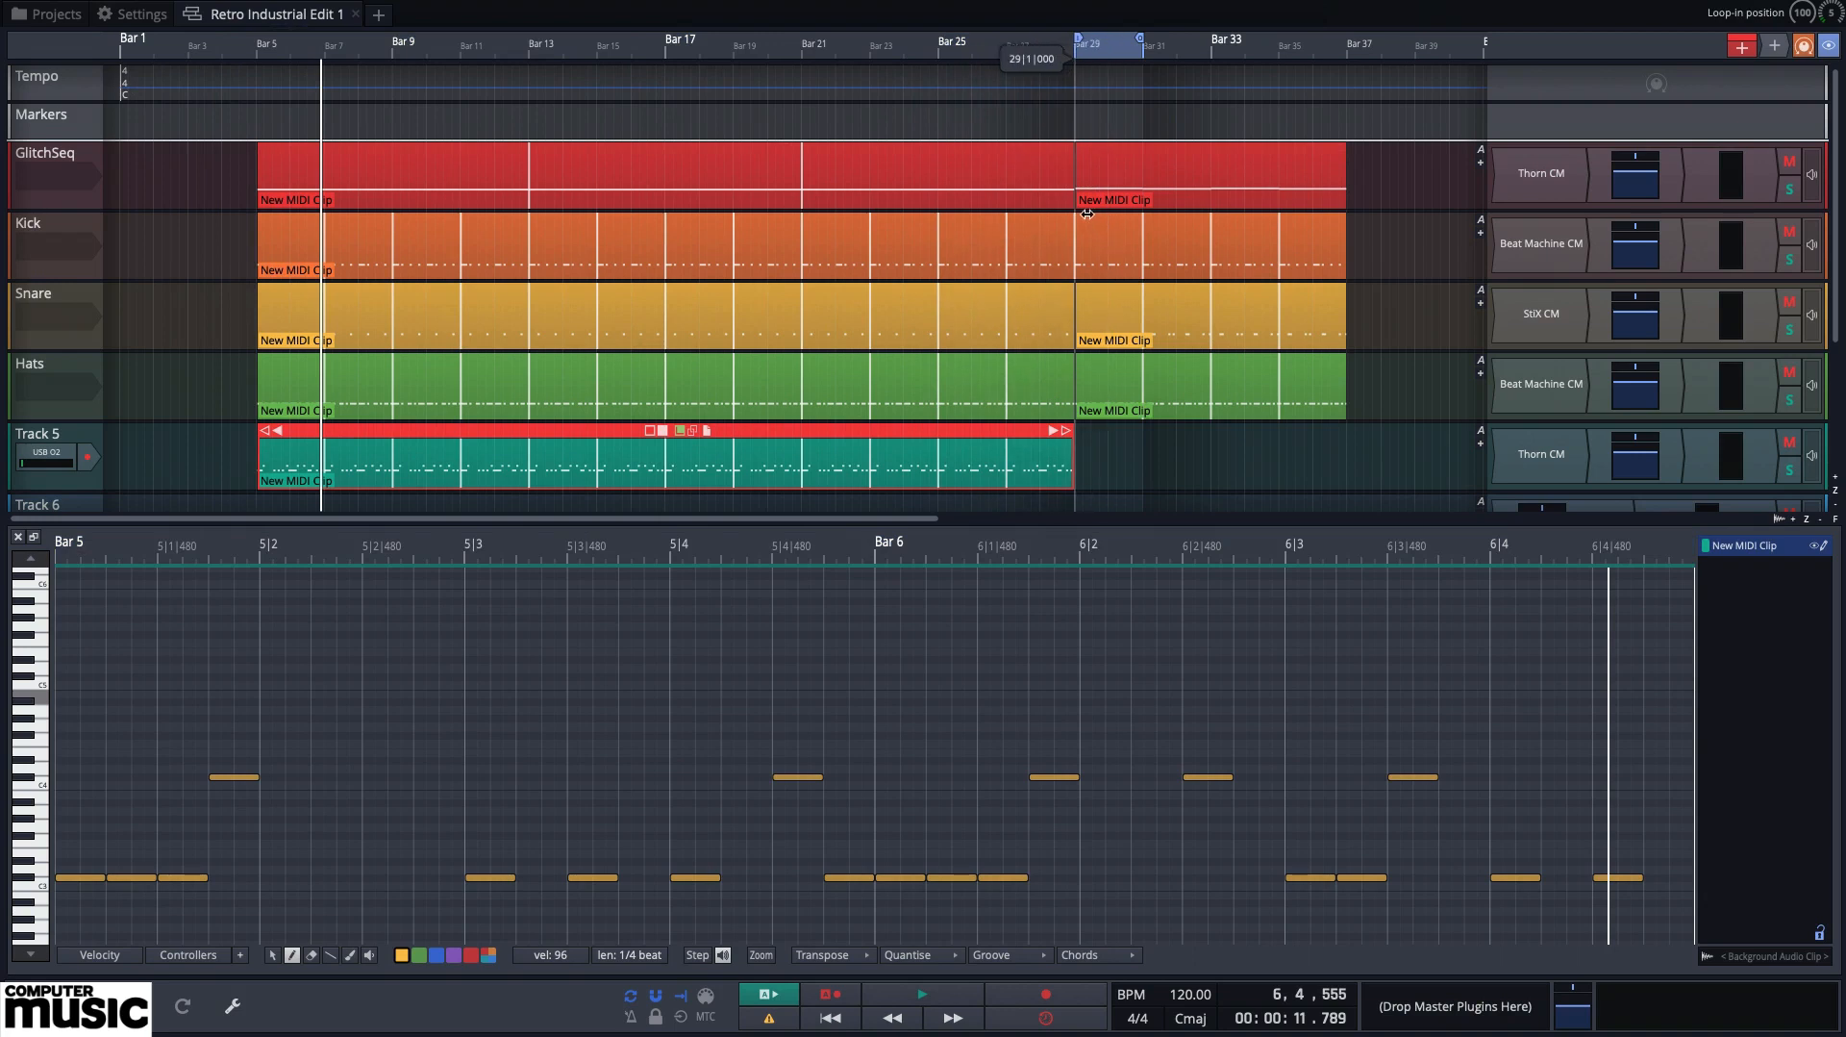
drag(1140, 39, 1200, 44)
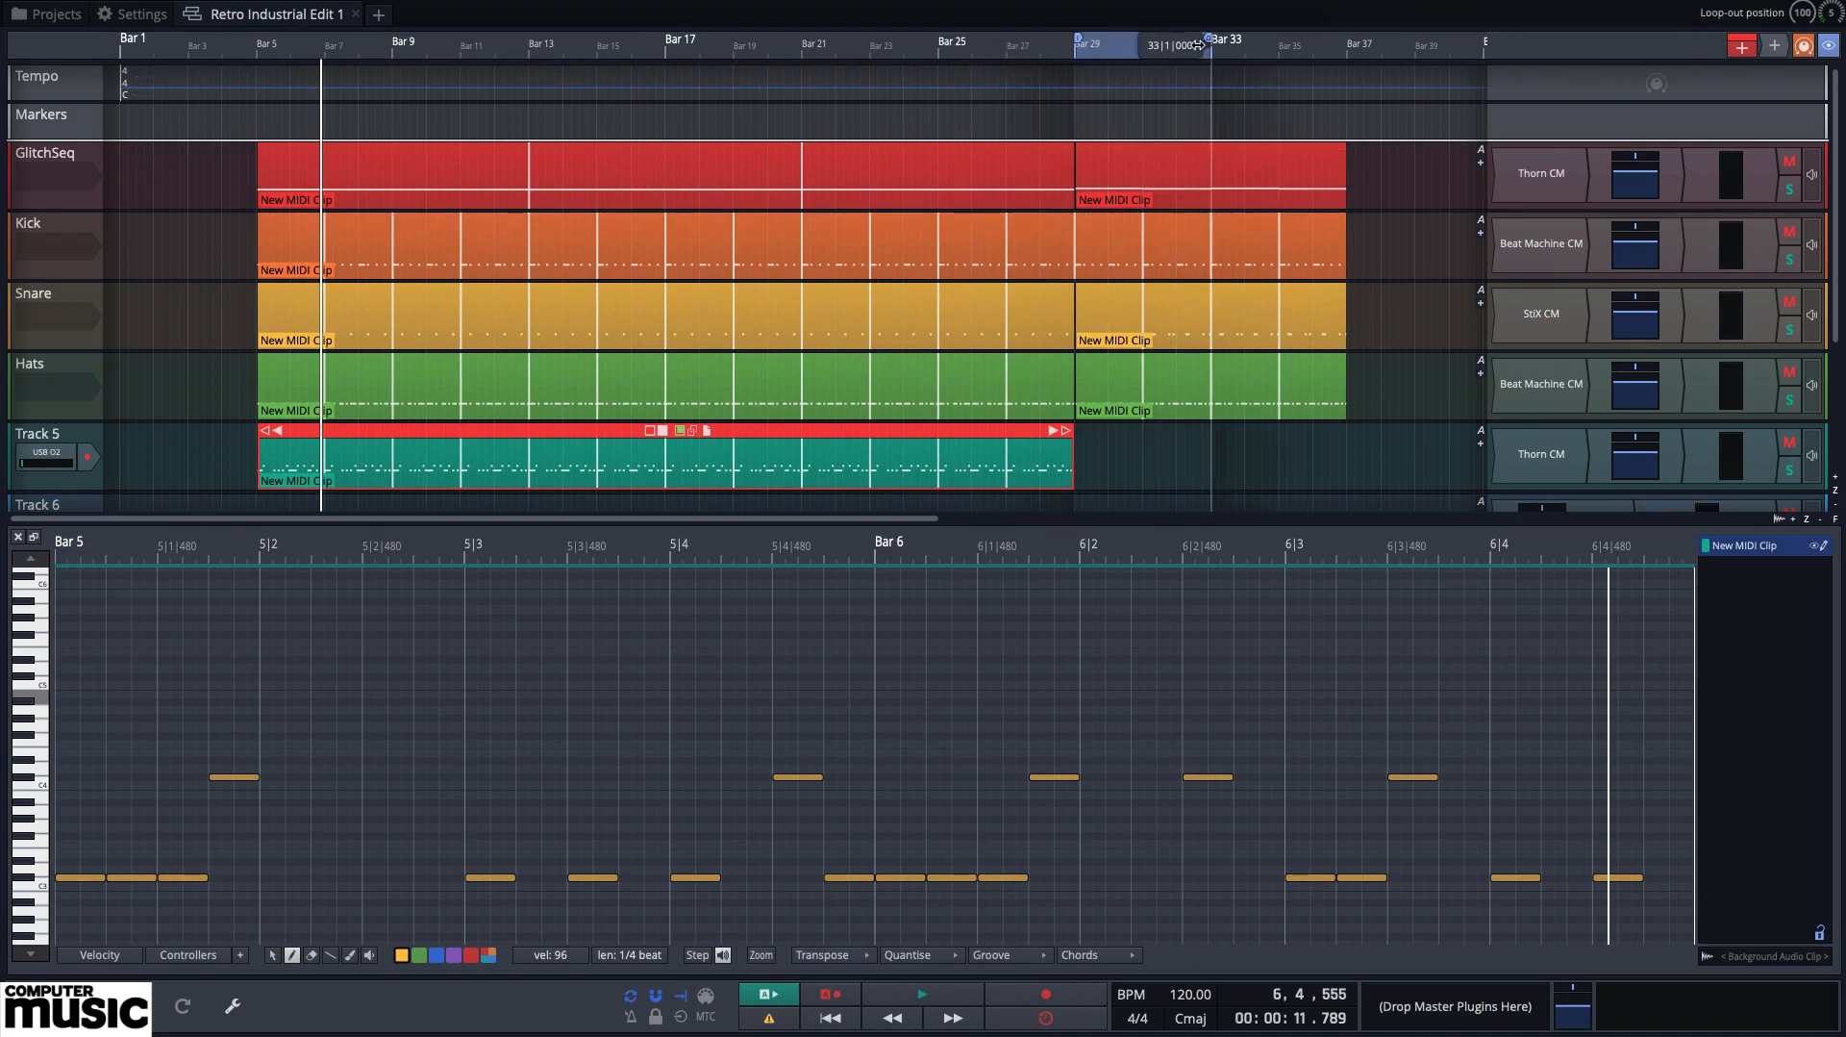
drag(1747, 45, 1034, 452)
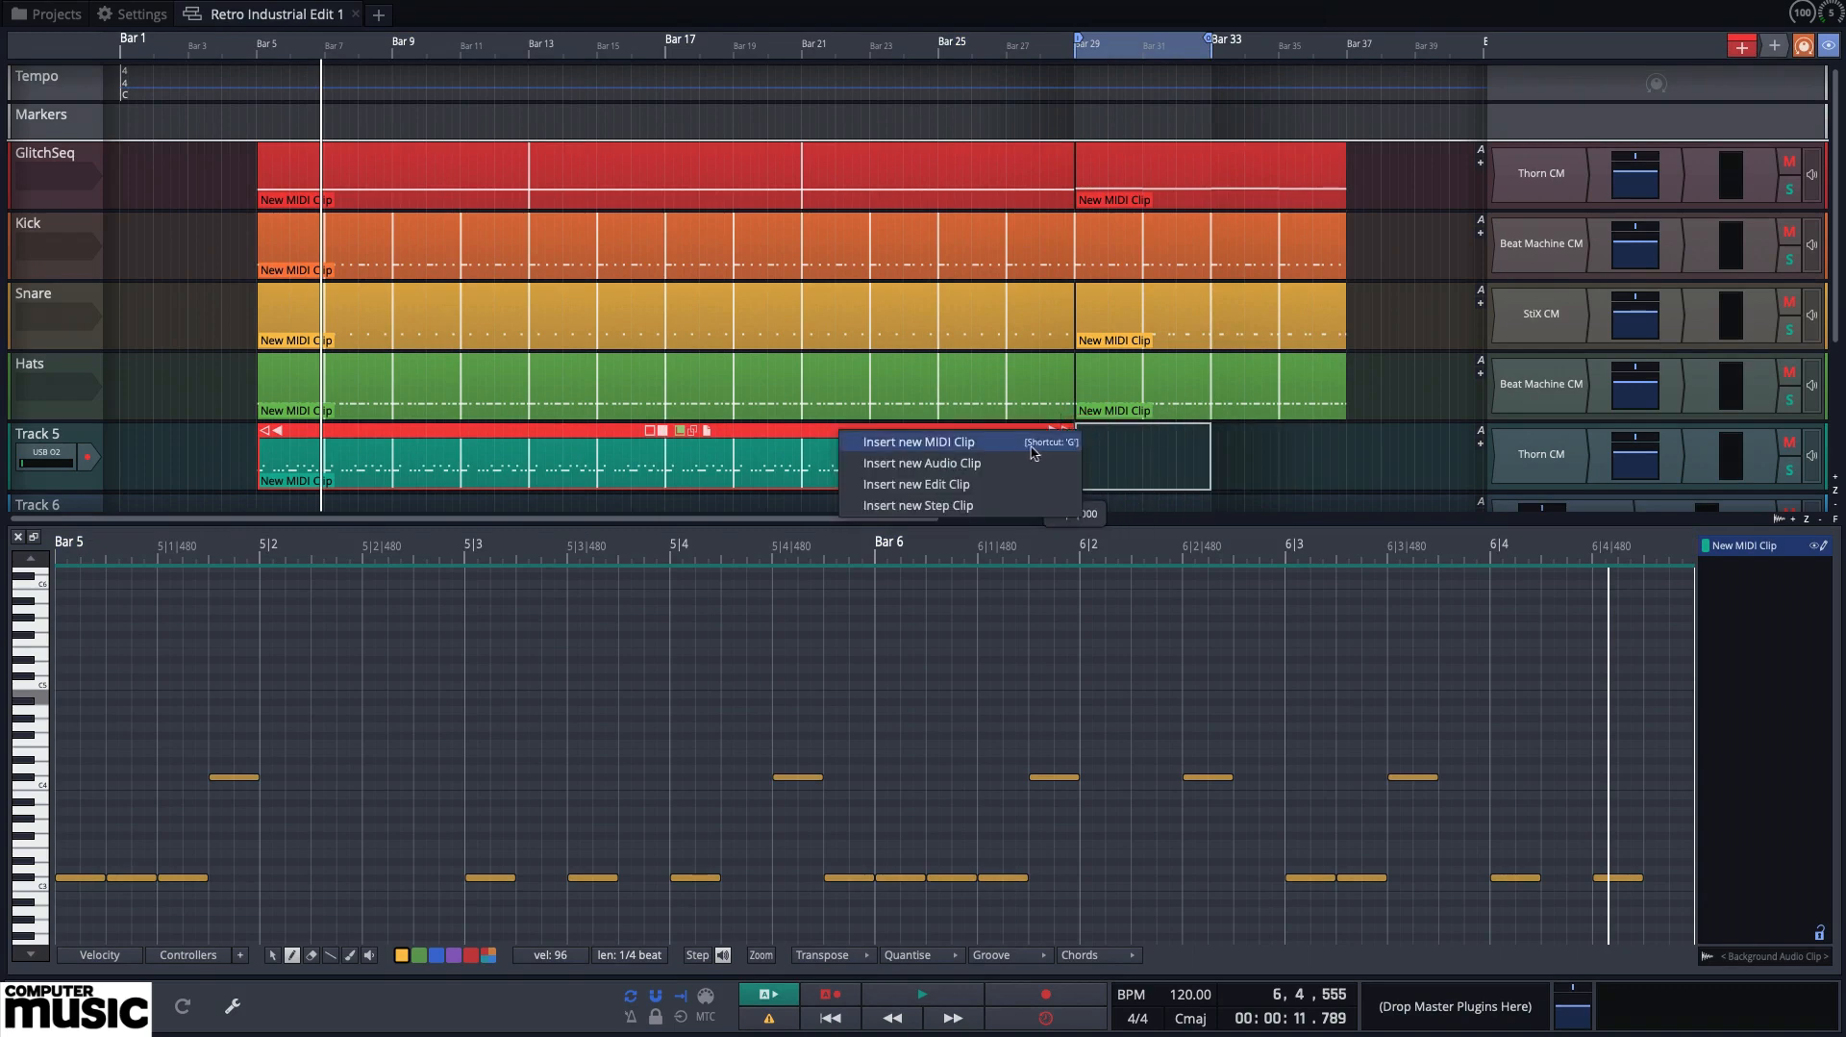
click(964, 445)
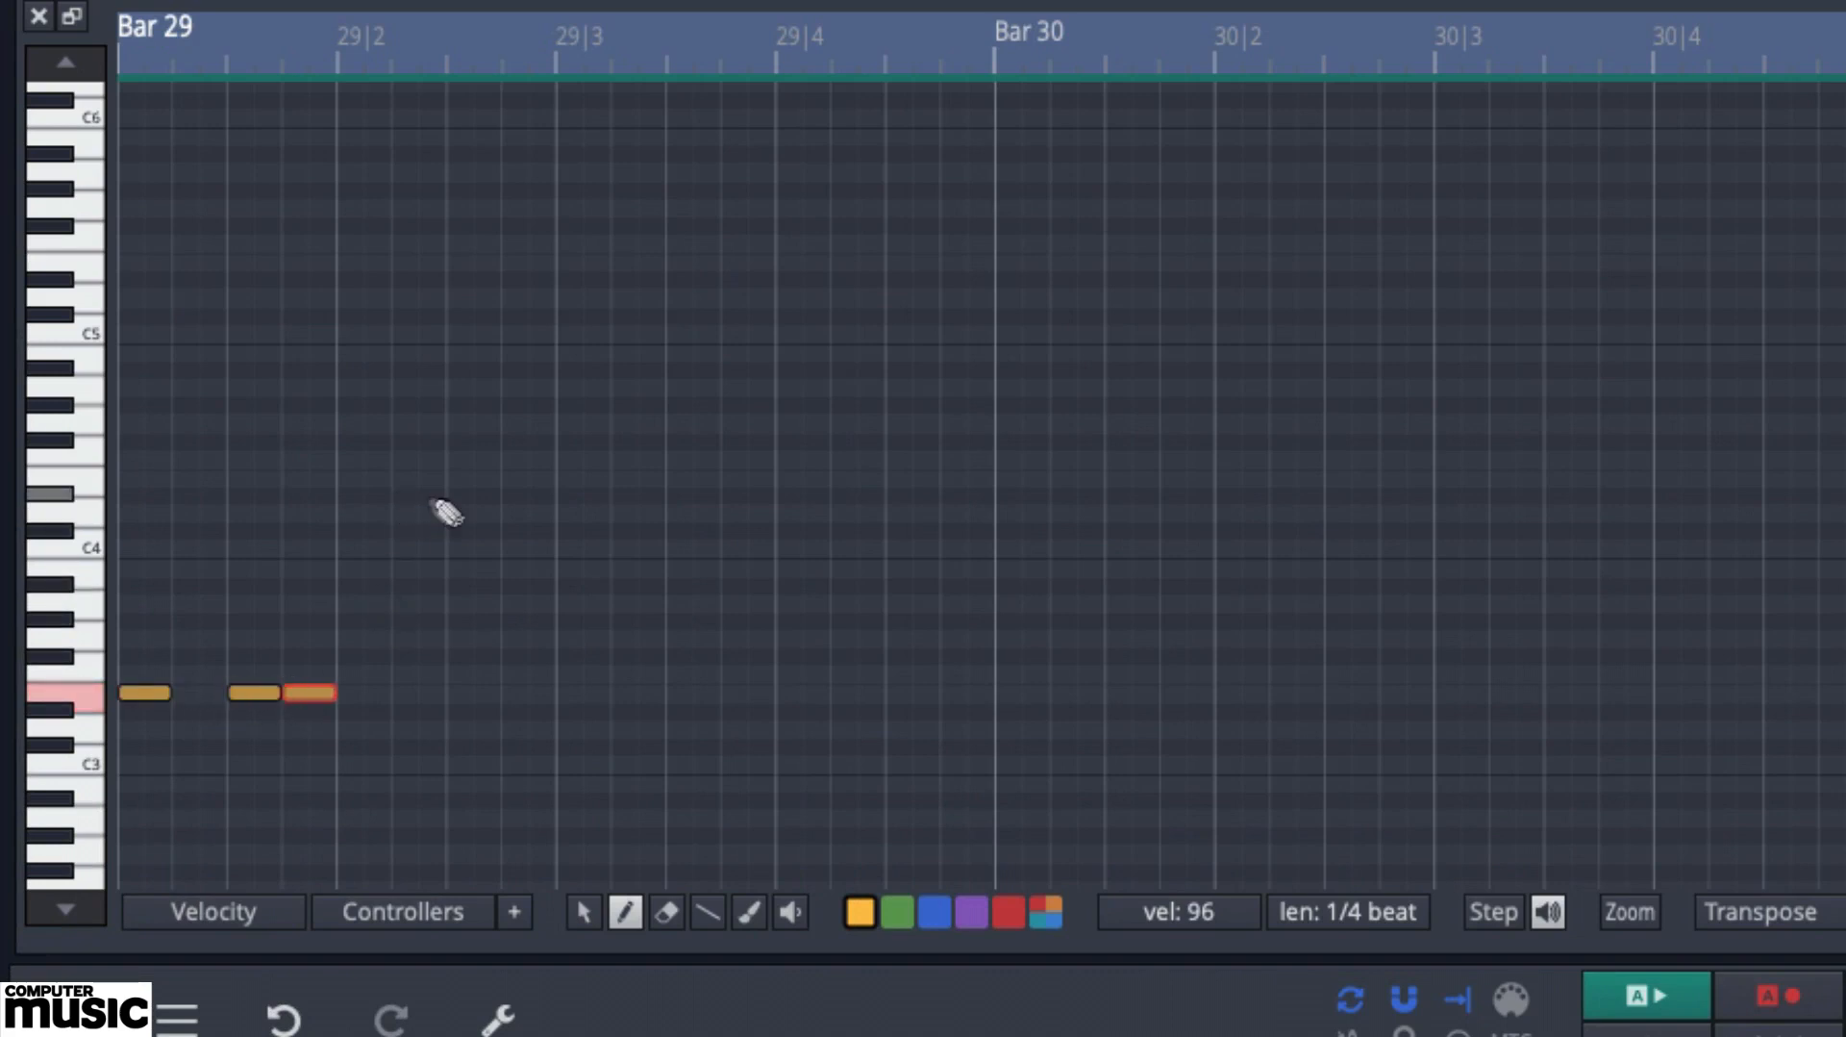
Add E4 notes on sixteenths 5, 7 and 13 of bar 29, and E3 notes on sixteenths 9, 11 and 12
click(365, 478)
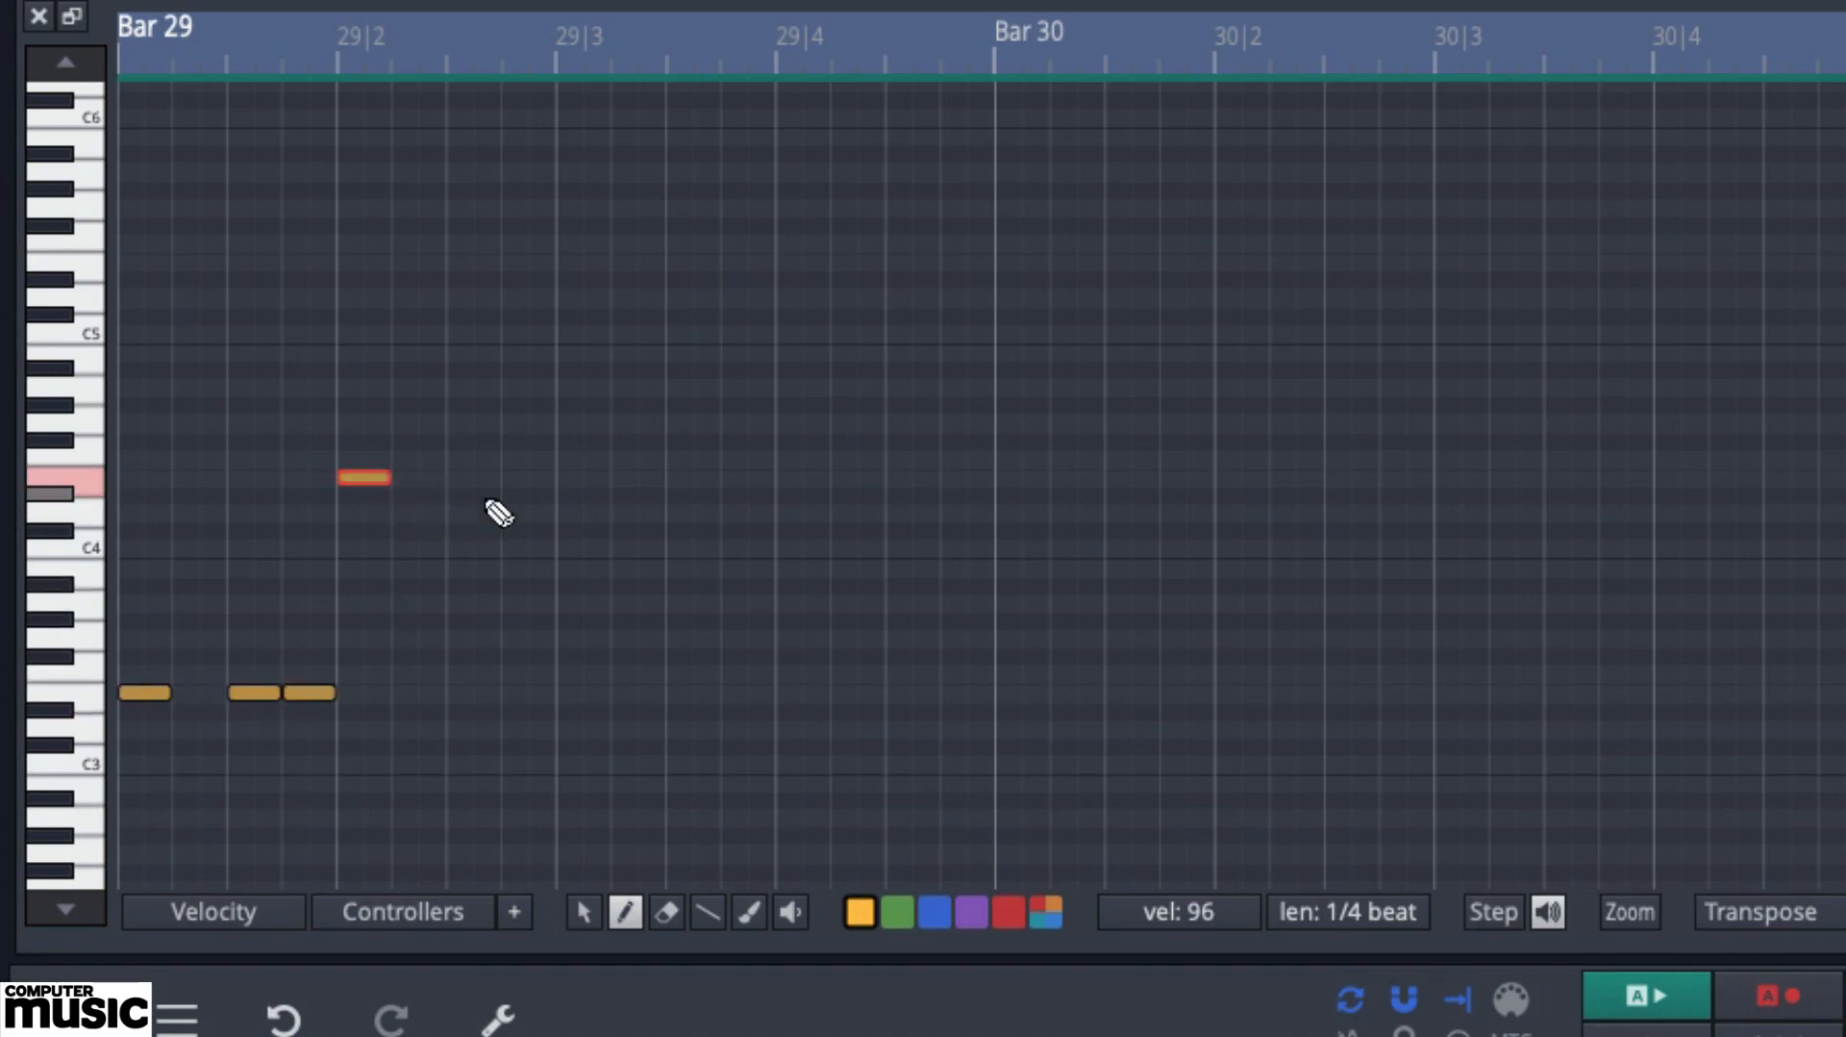
click(474, 480)
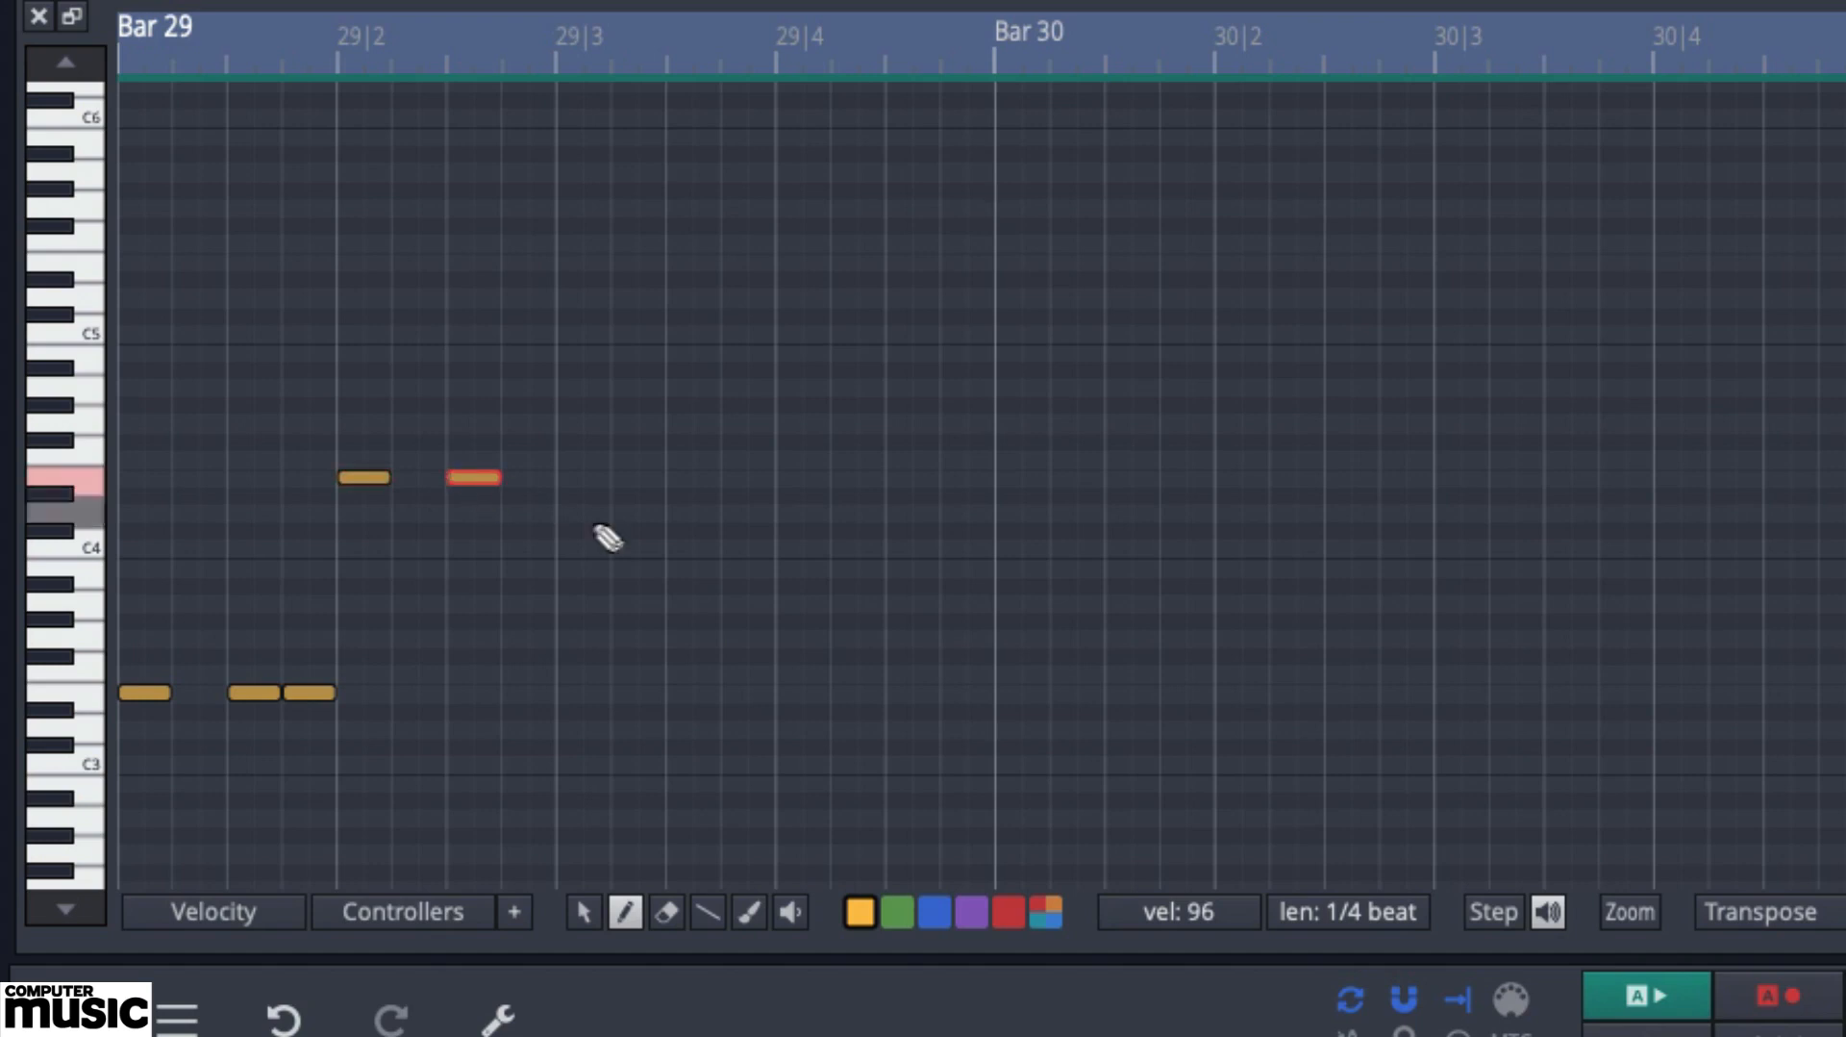
click(582, 693)
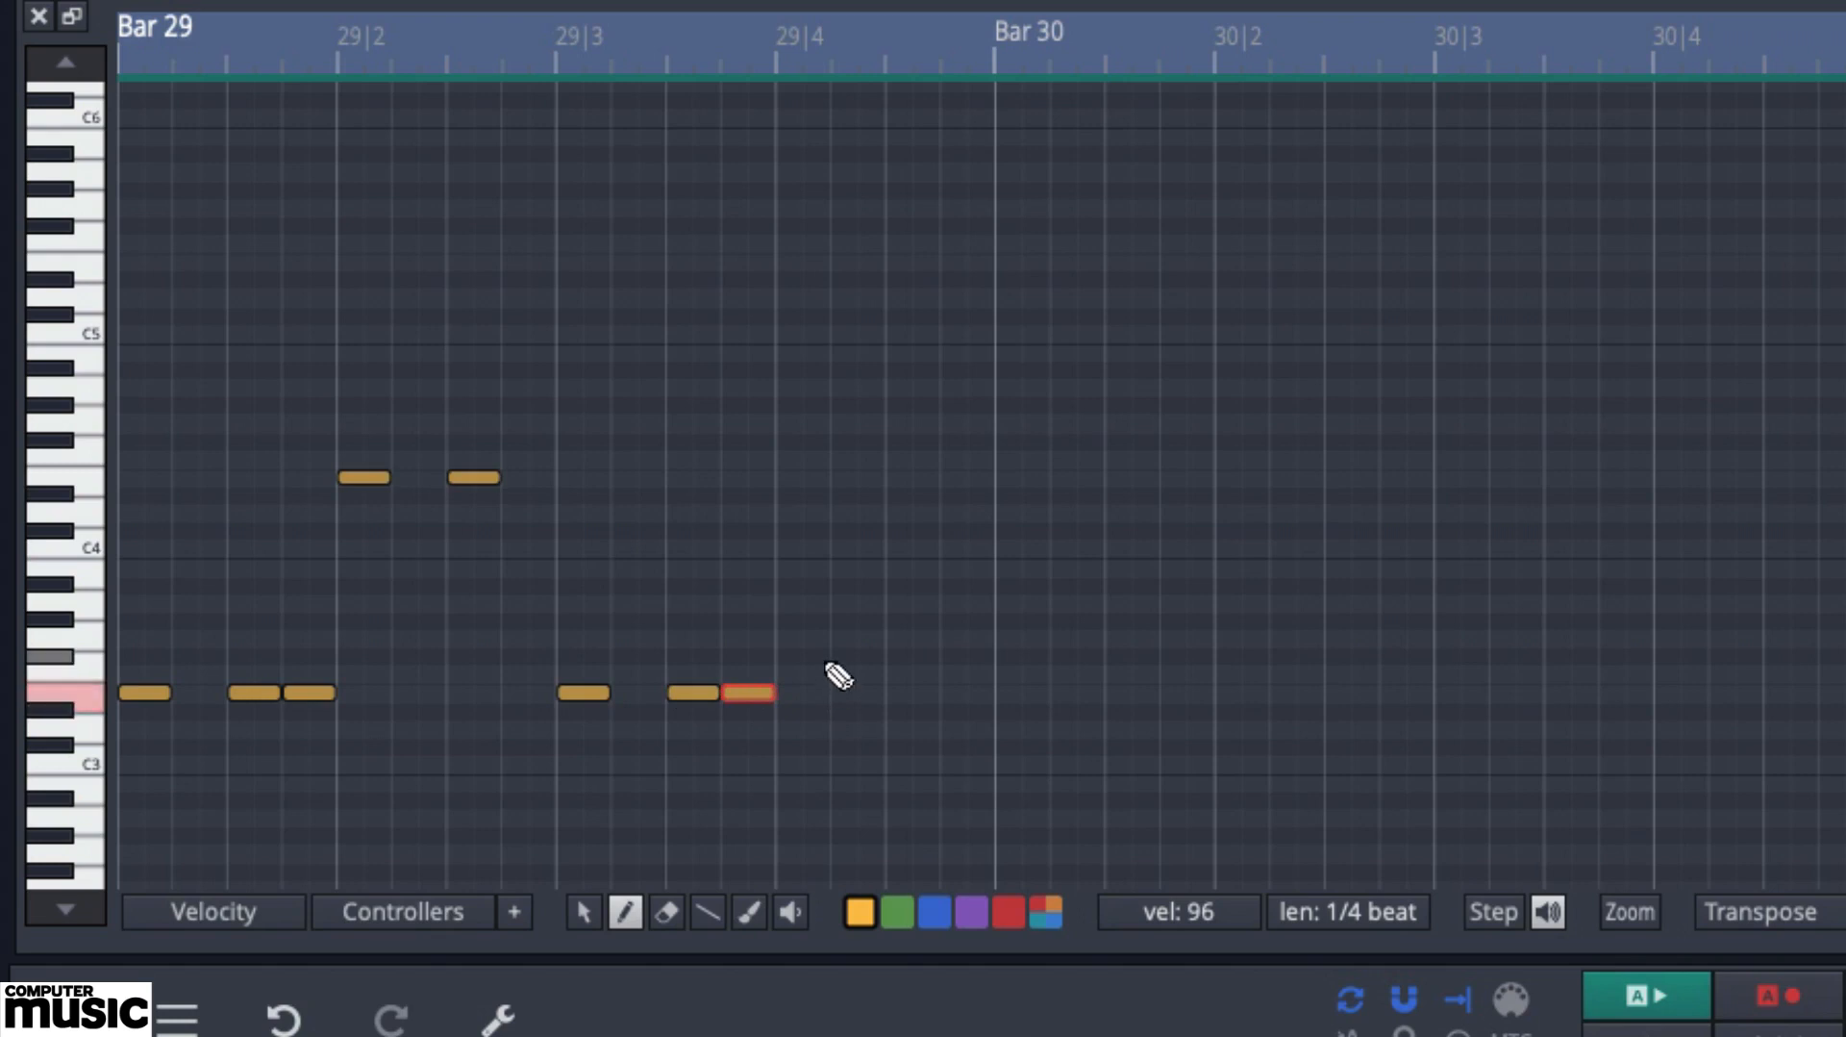
click(803, 478)
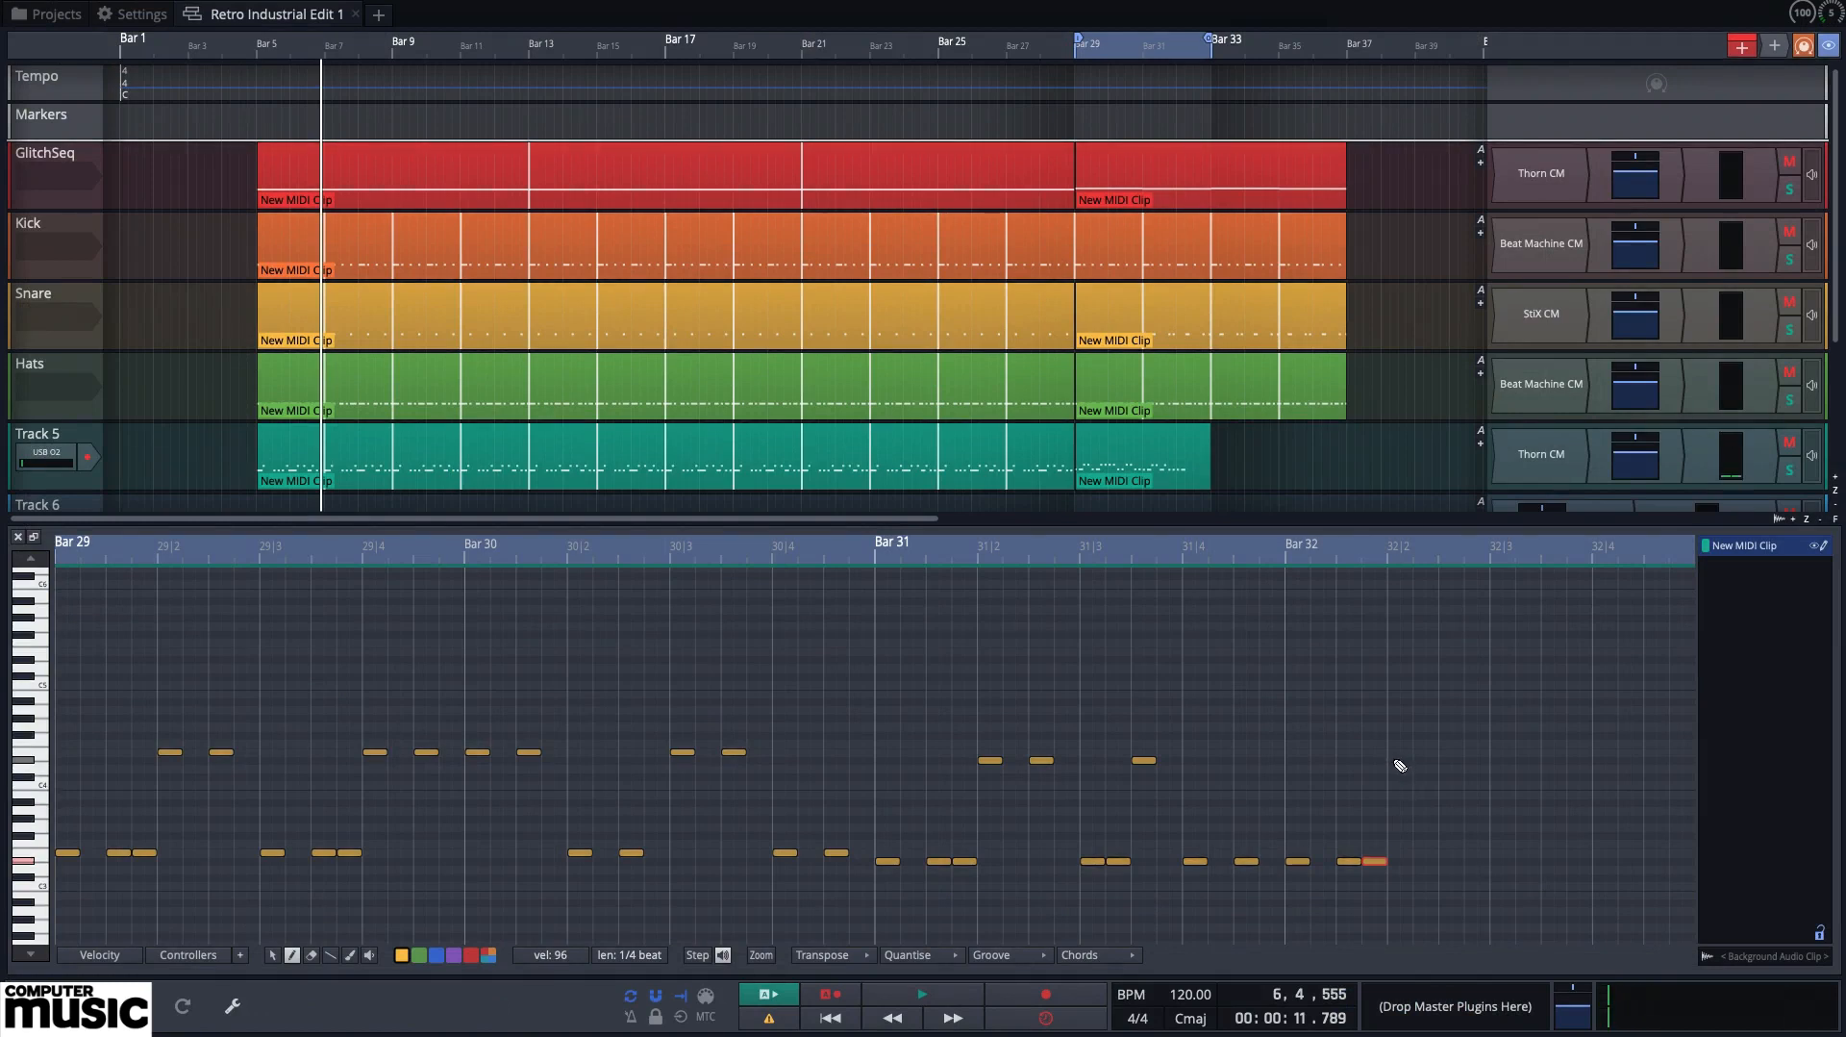
Add D#4 notes on sixteenths 5, 7, 13 and 15 of bar 32, and D#3 notes on sixteenths 9, 11 and 12
click(1399, 762)
click(1444, 760)
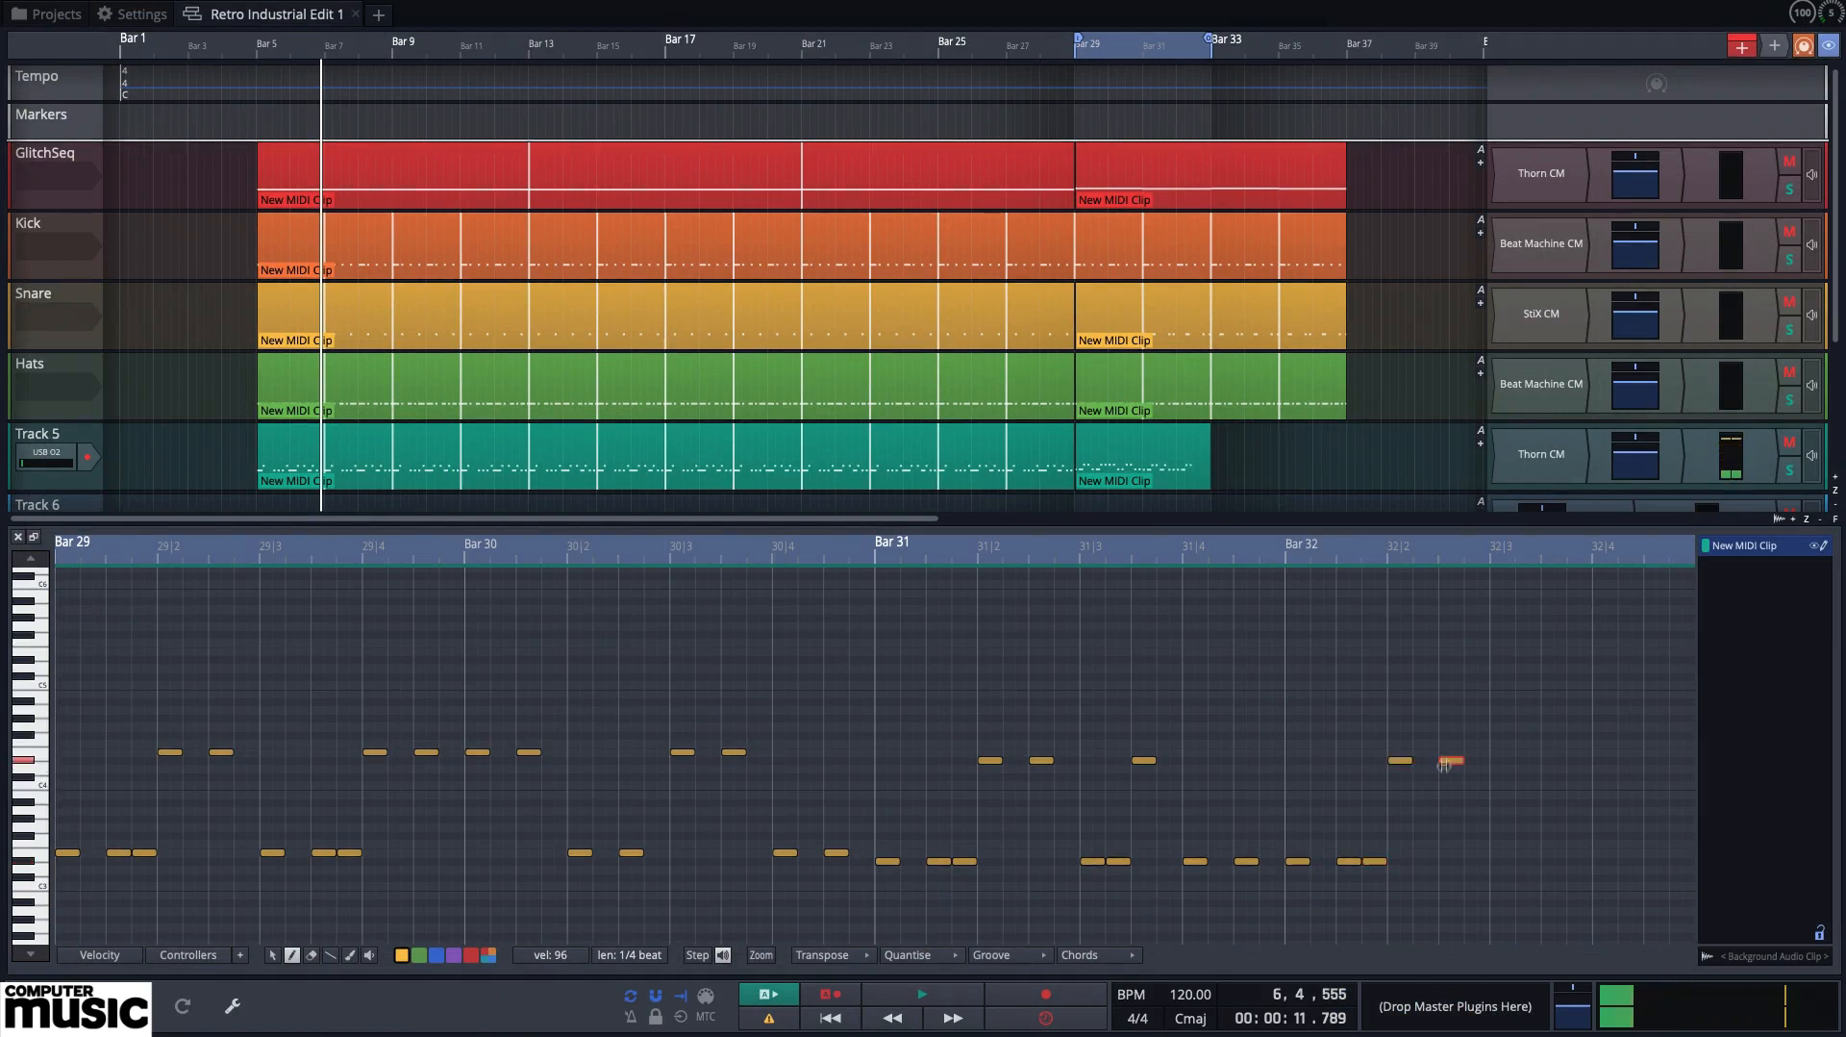
click(1502, 862)
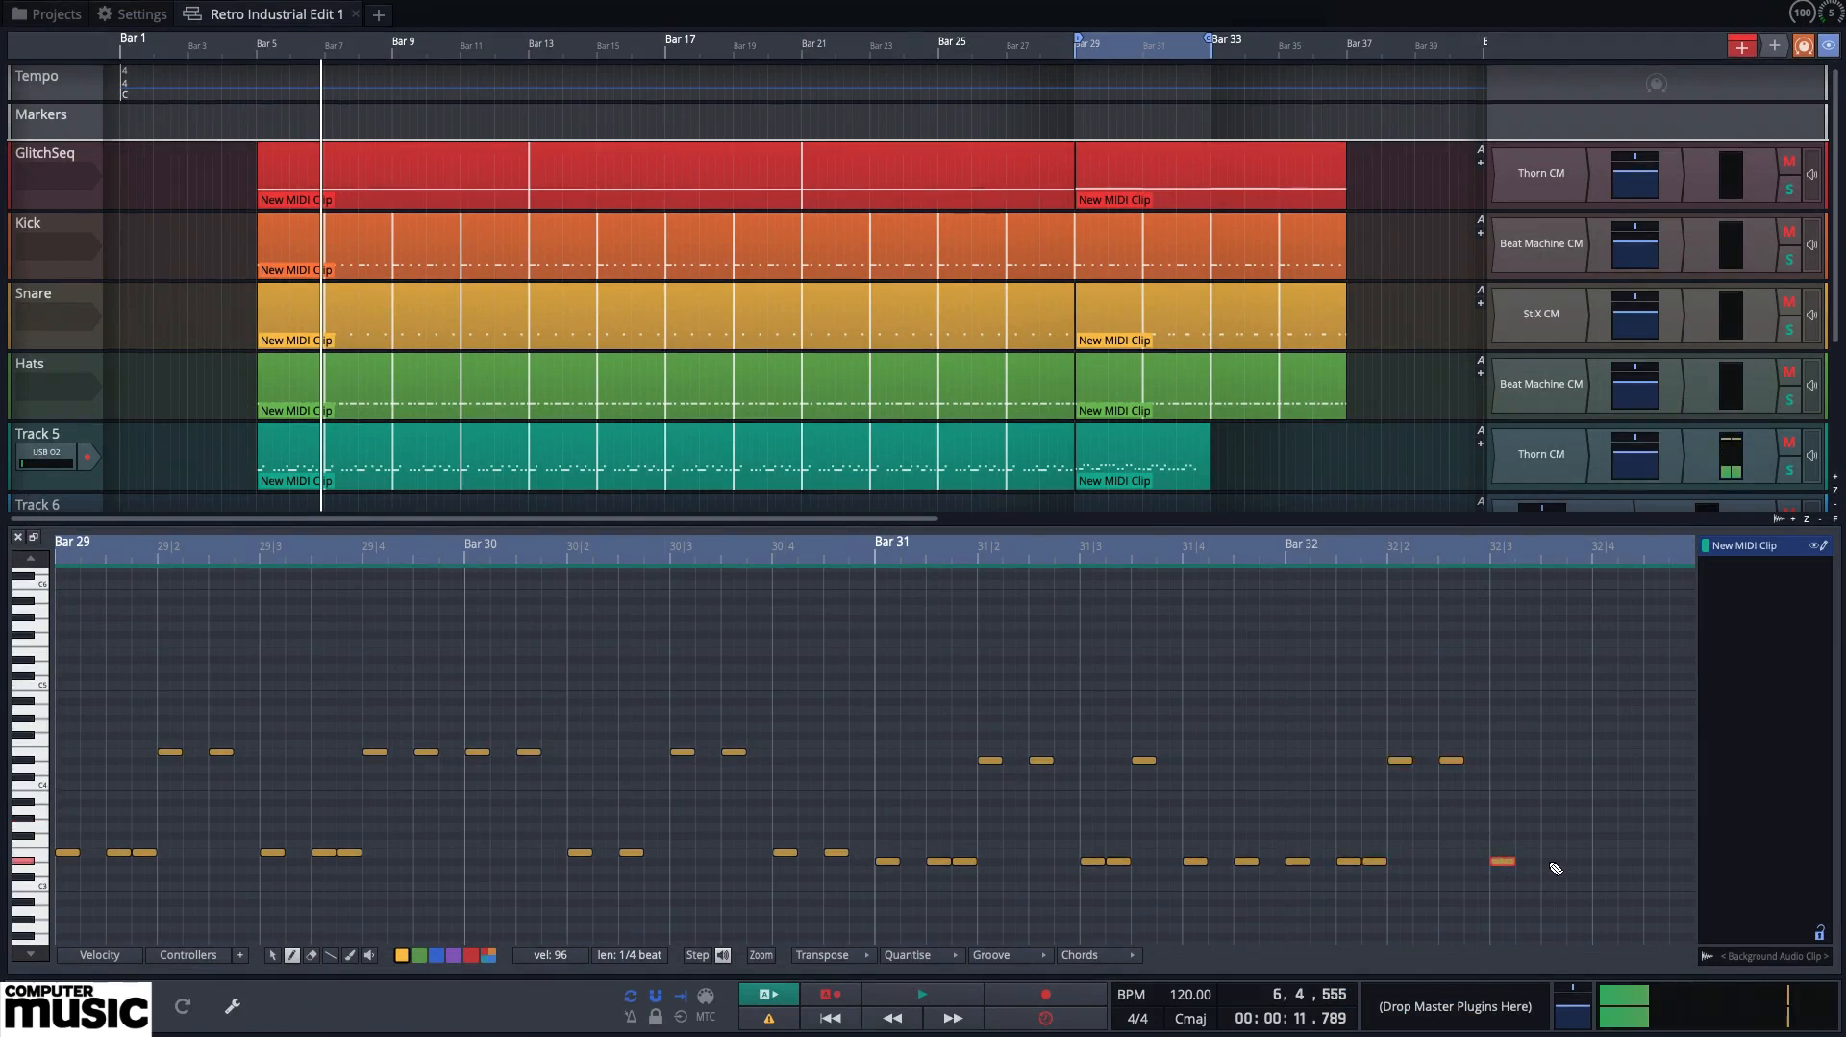
click(1554, 861)
click(1577, 862)
click(1605, 761)
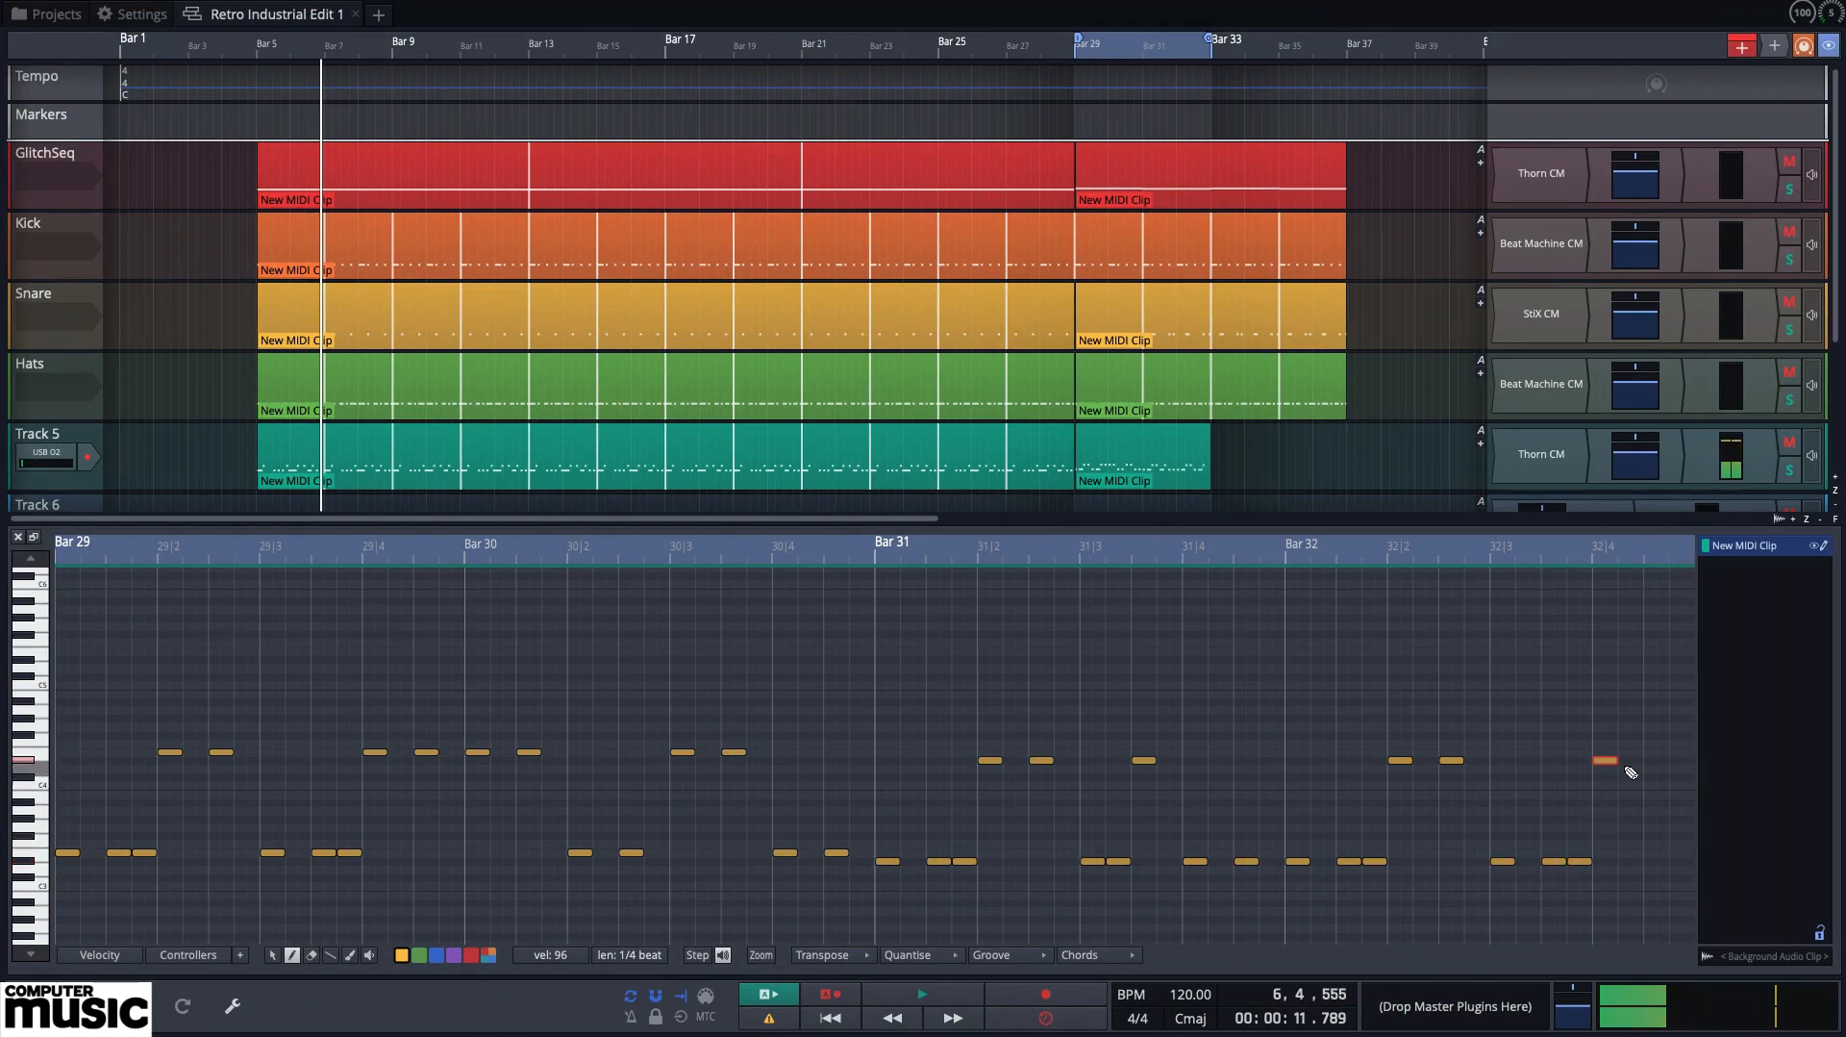
click(1646, 760)
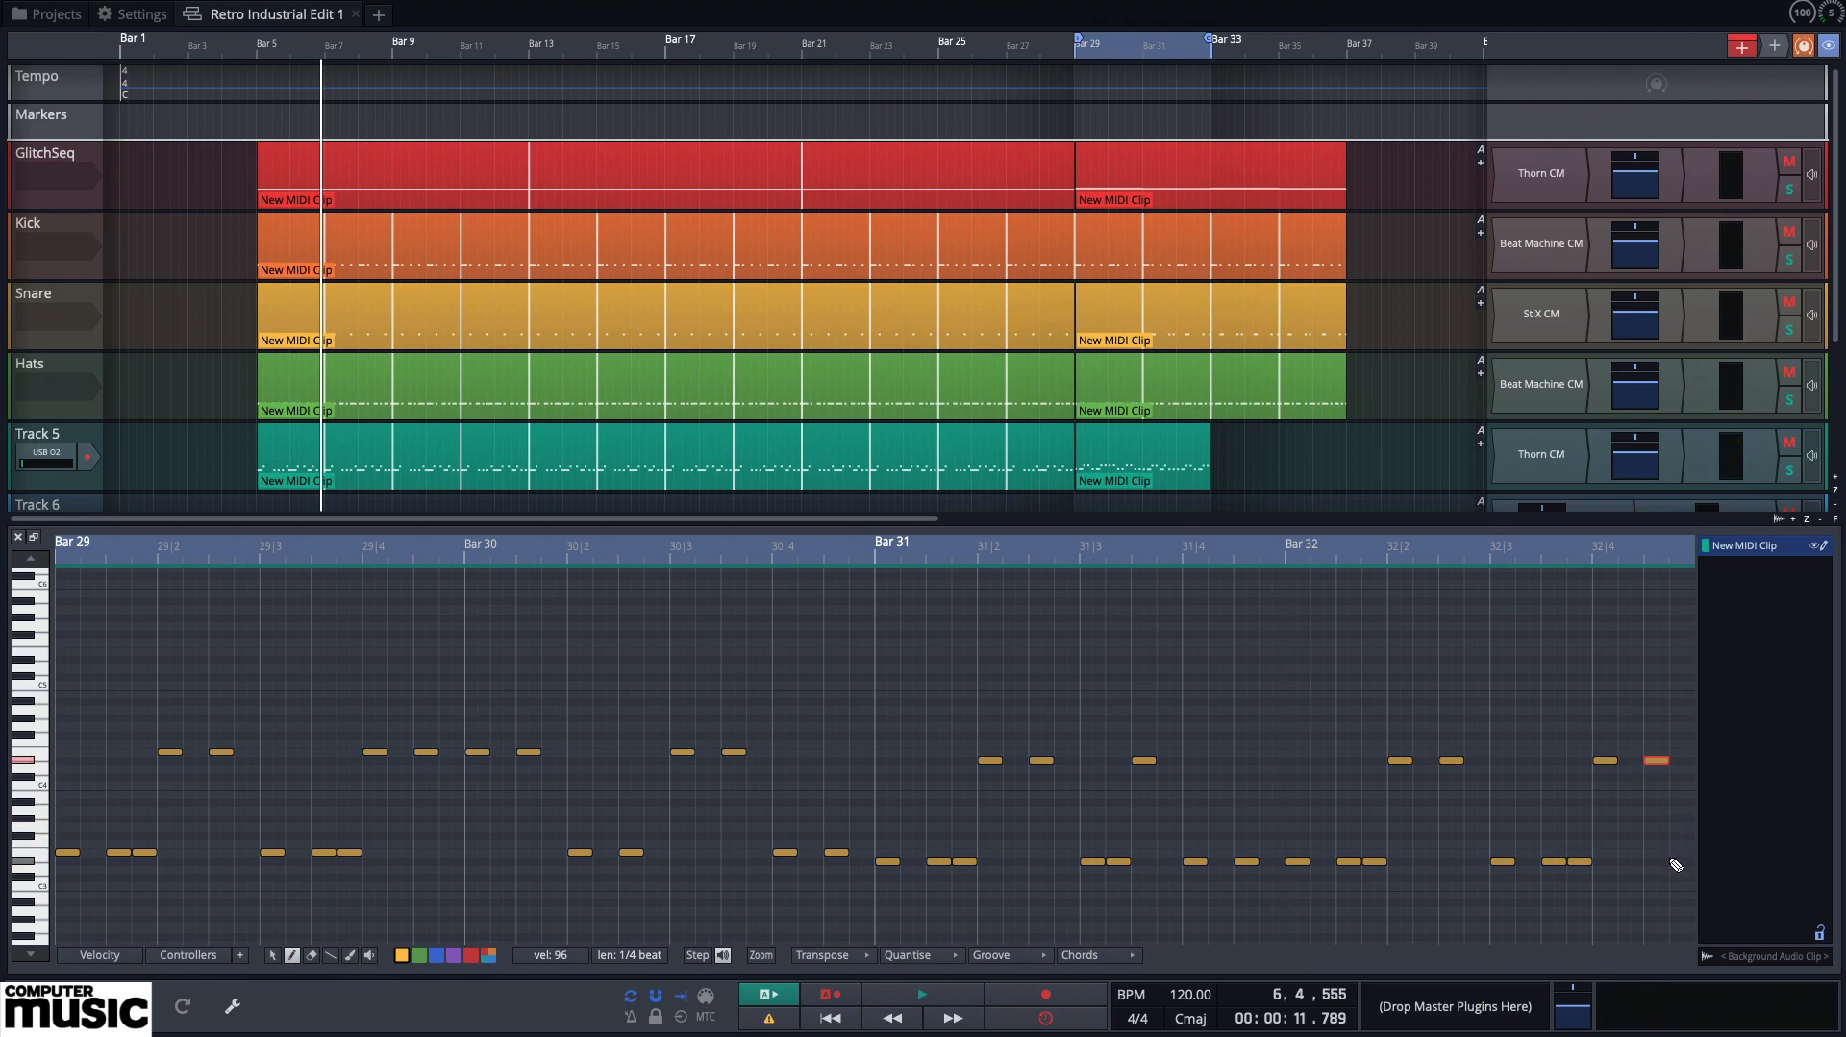
Play back the bar 29–33 loop and audition the Track 5 bass soloed together with the Kick track
key(space)
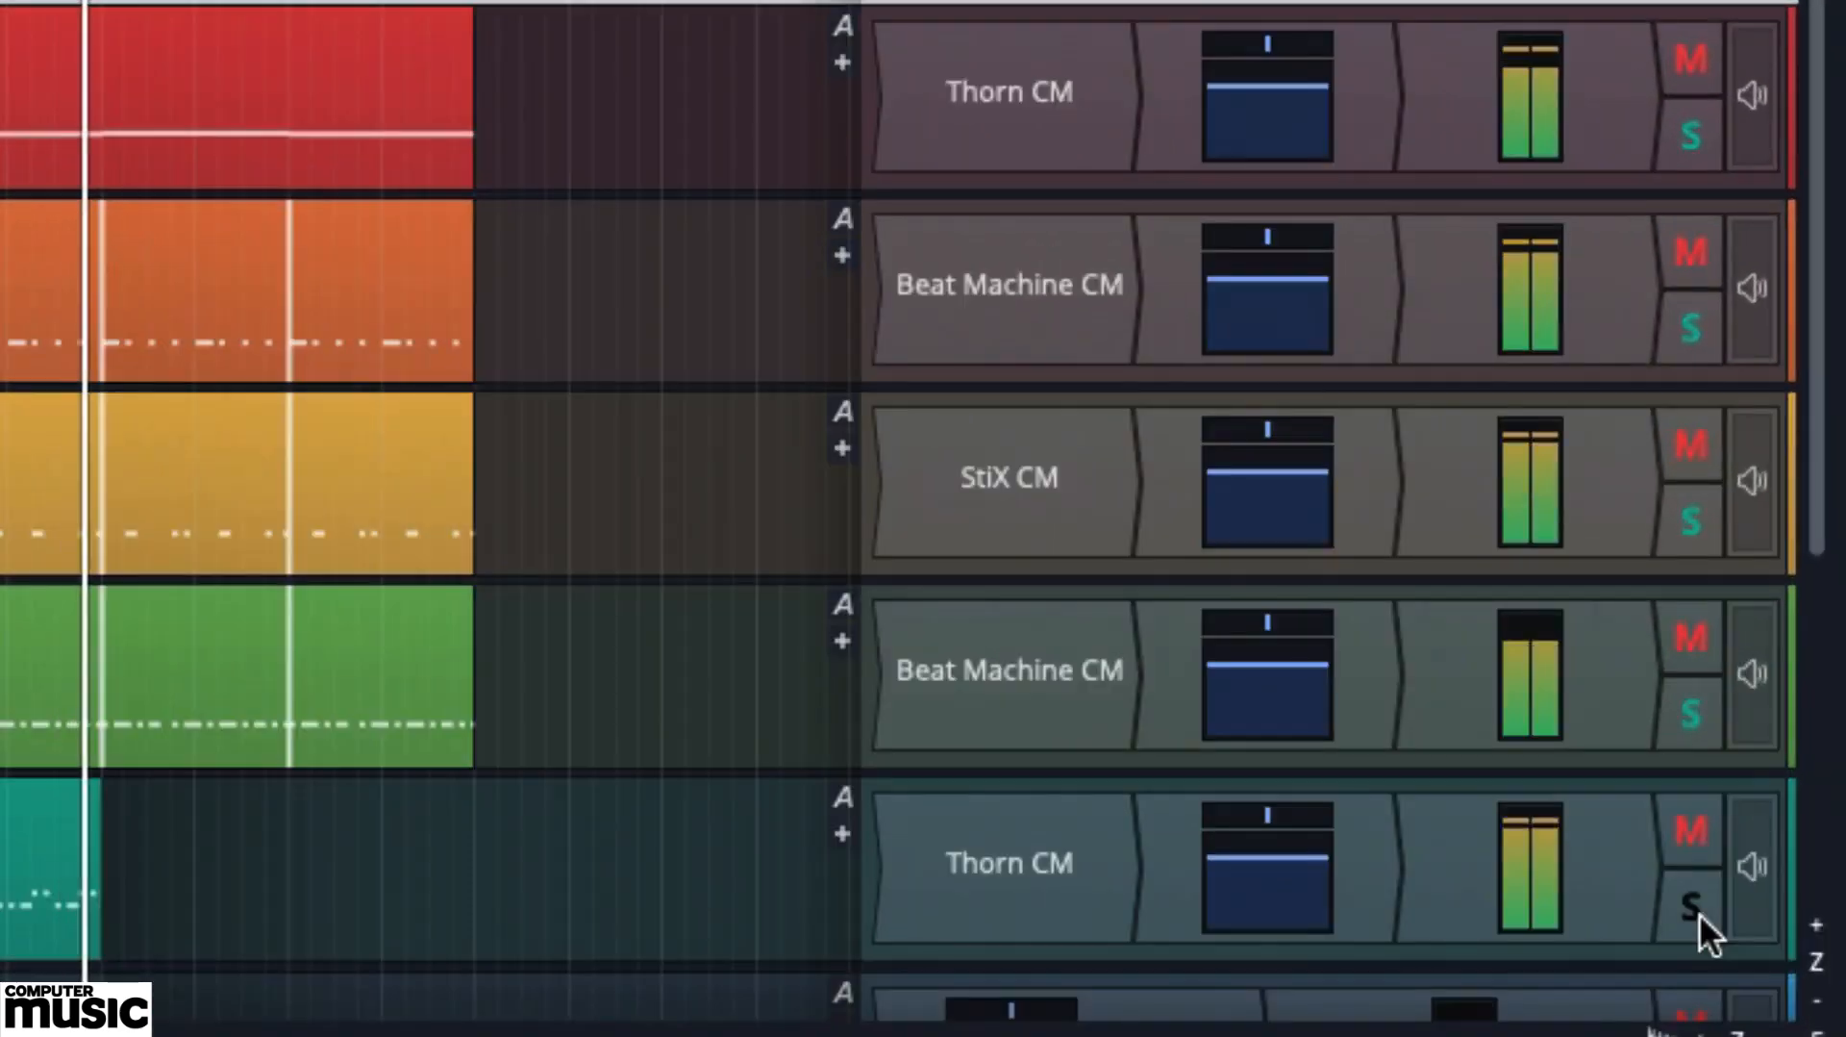
click(1696, 910)
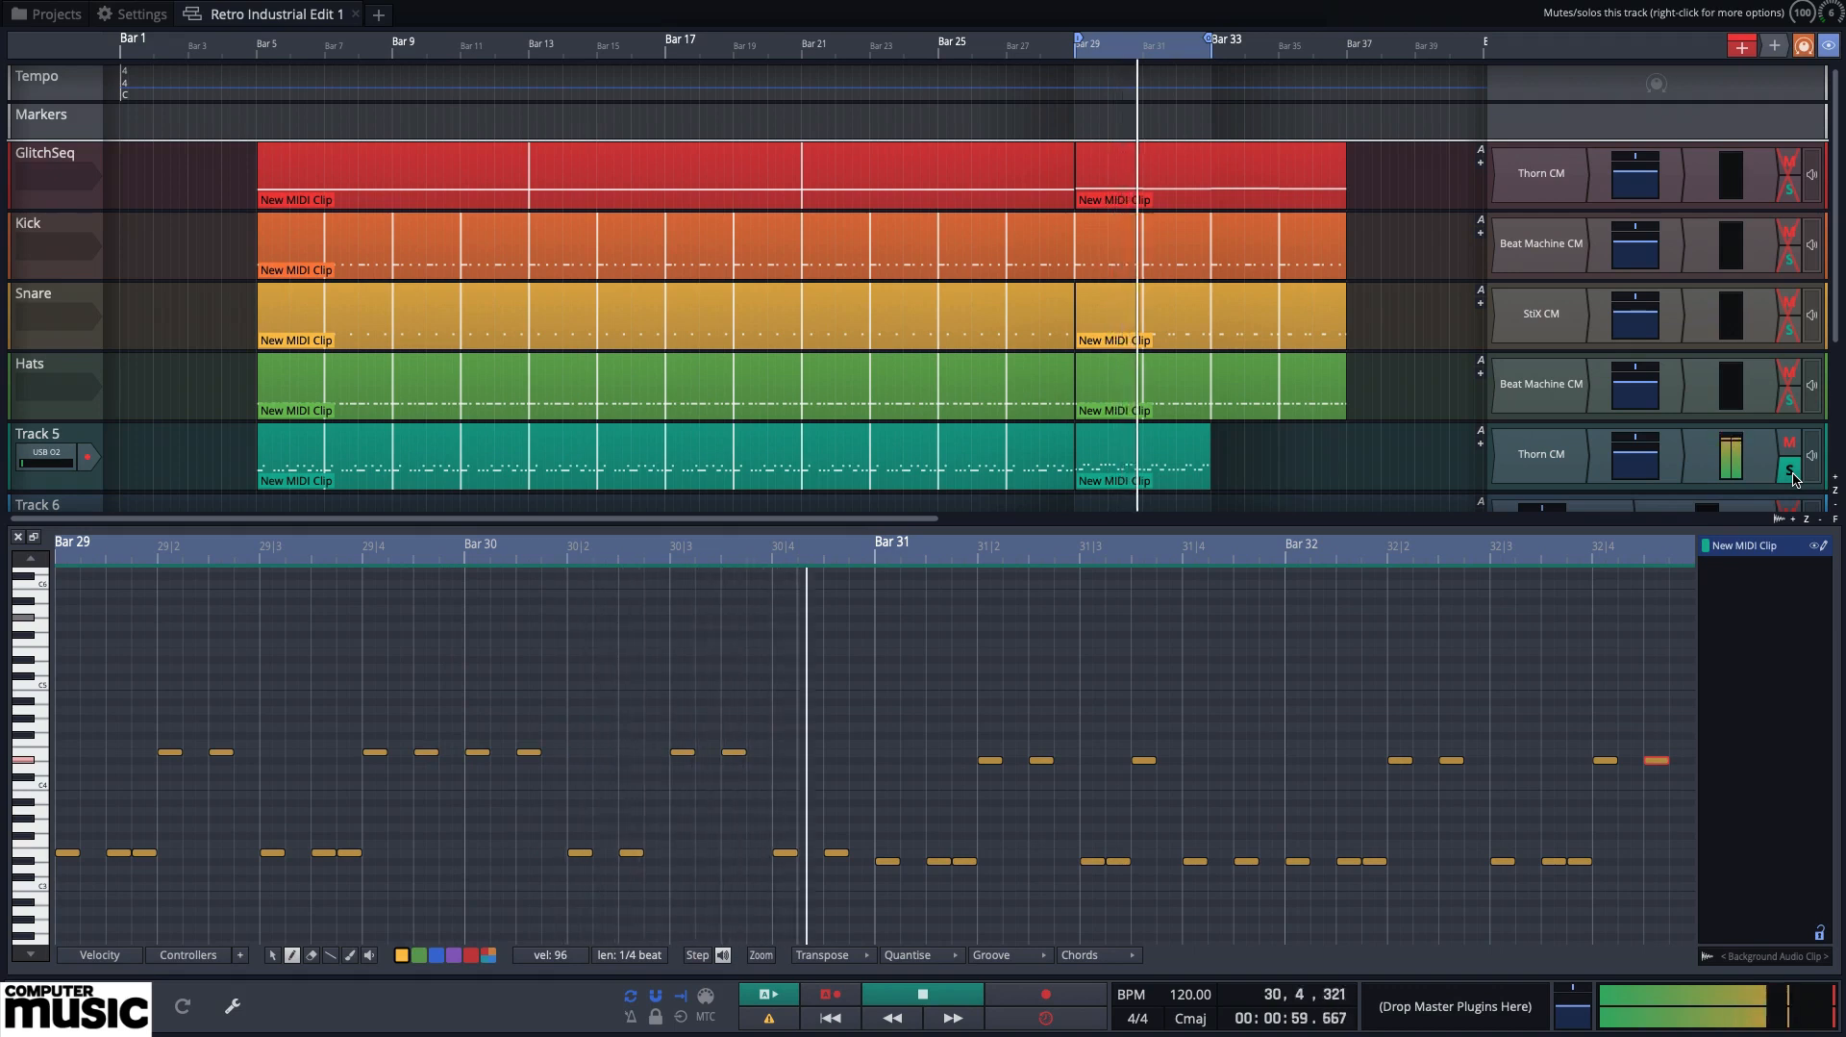
click(1789, 262)
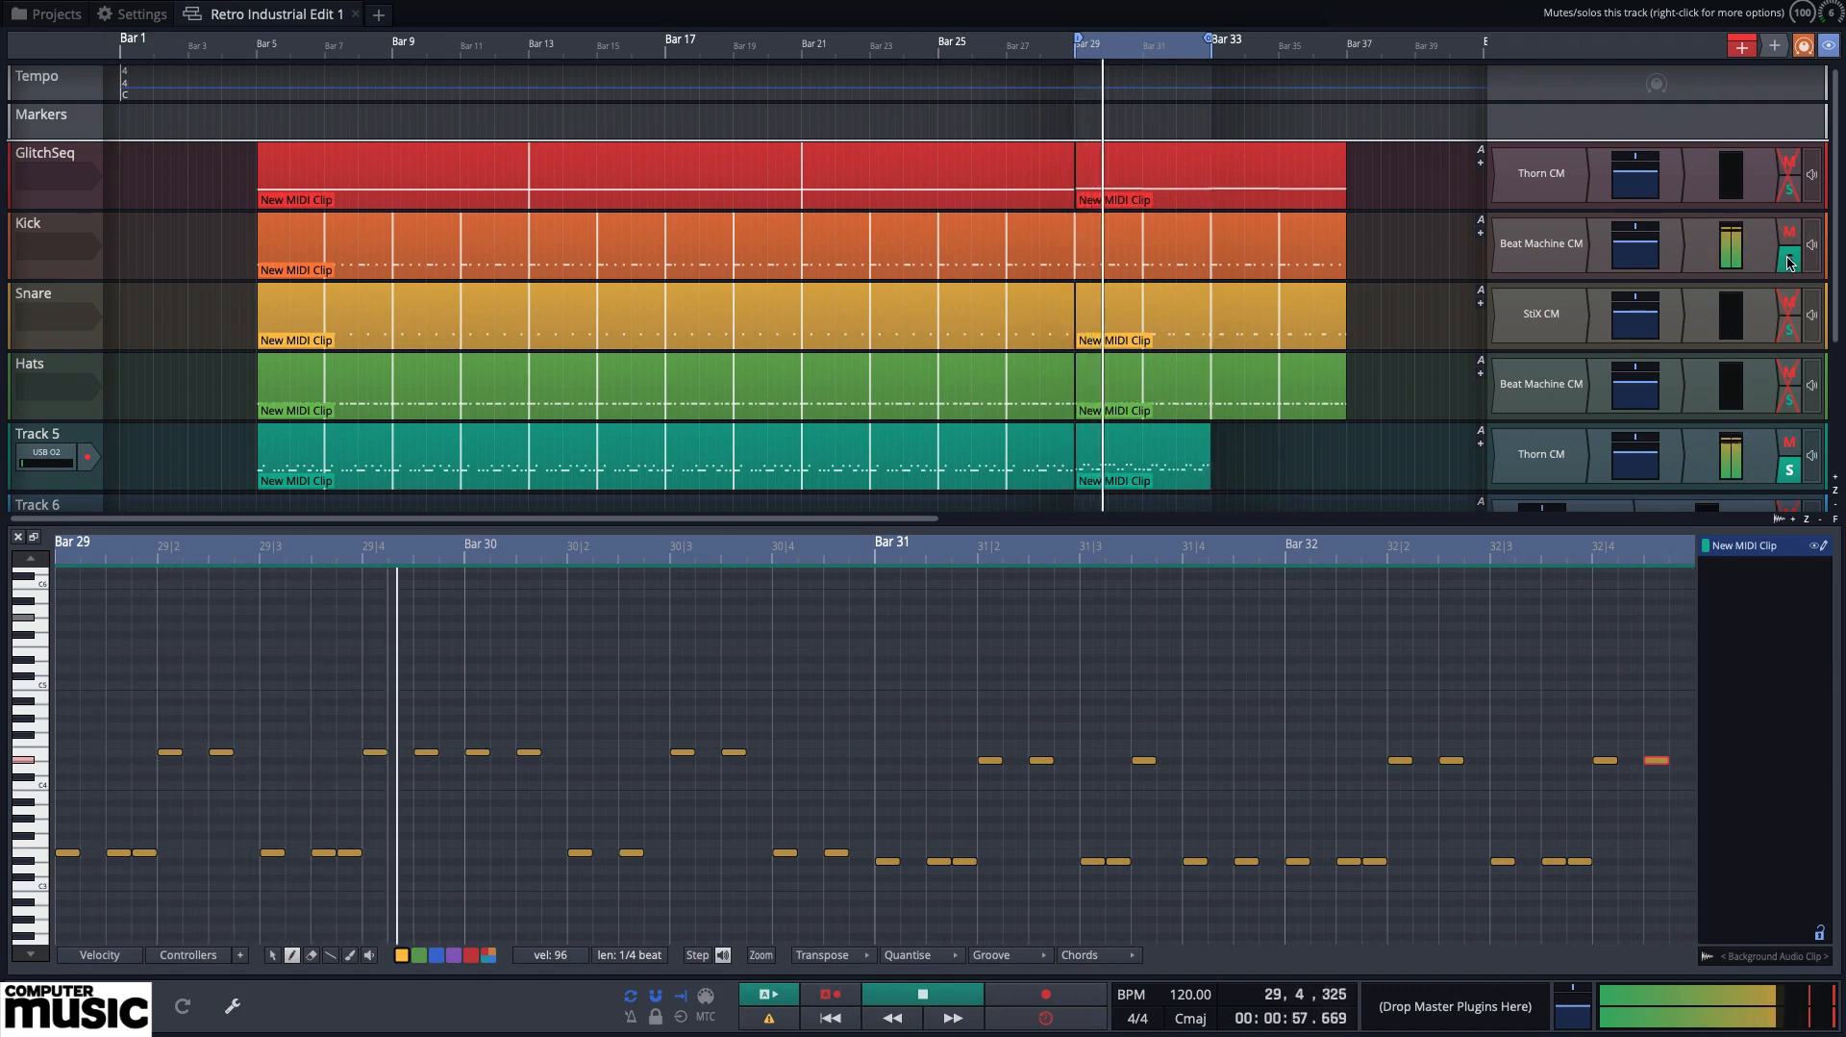